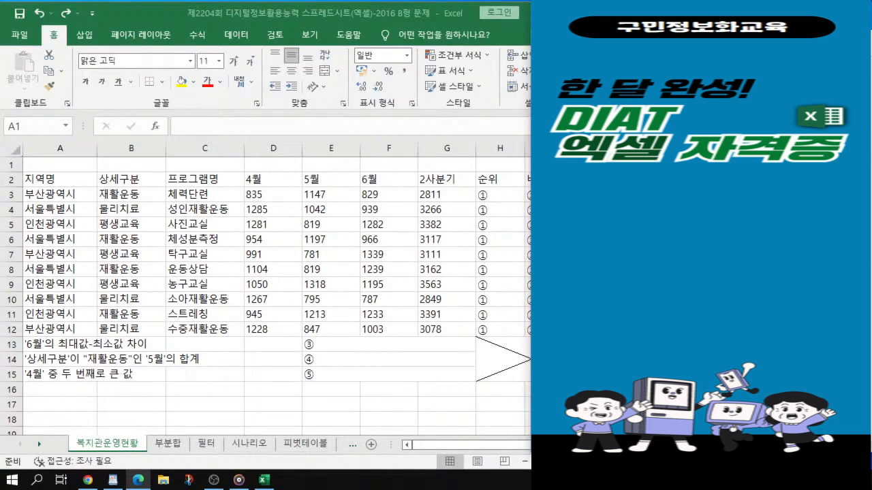
# Set the height of row 1 on the 복지관운영현황 sheet to 80.
pyautogui.click(483, 401)
pyautogui.moveTo(649, 292); pyautogui.dragTo(519, 287)
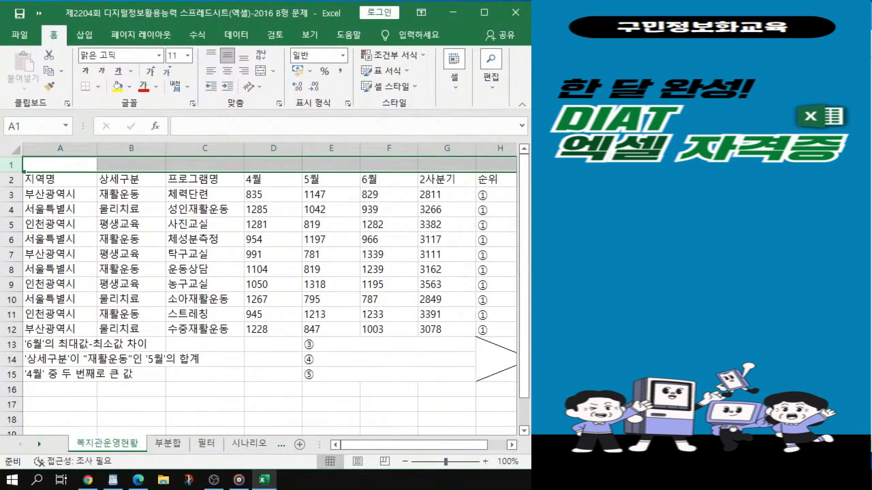
pyautogui.hotkey('alt', 'Tab')
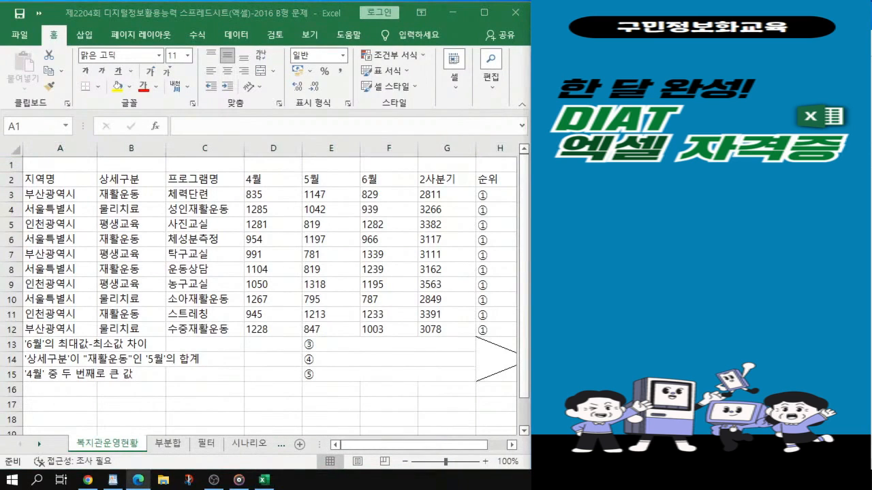
pyautogui.click(14, 166)
pyautogui.scroll(1, 109, 241)
pyautogui.click(14, 170)
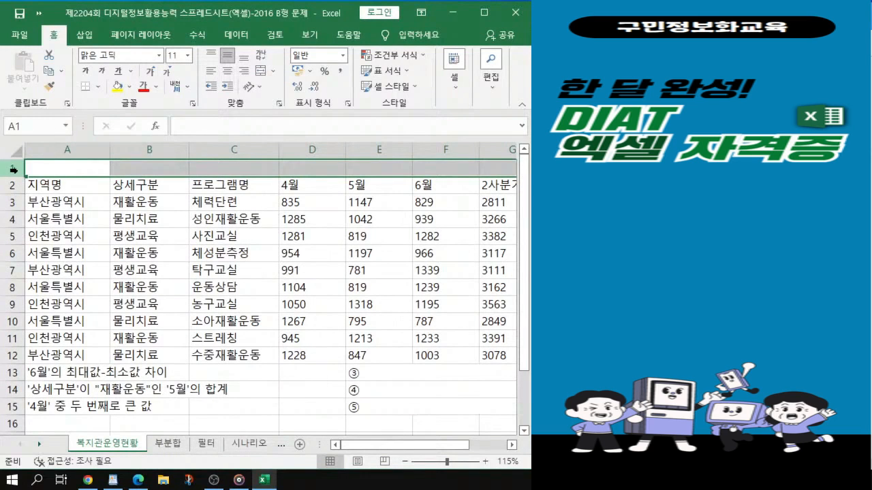
pyautogui.rightClick(14, 169)
pyautogui.click(116, 334)
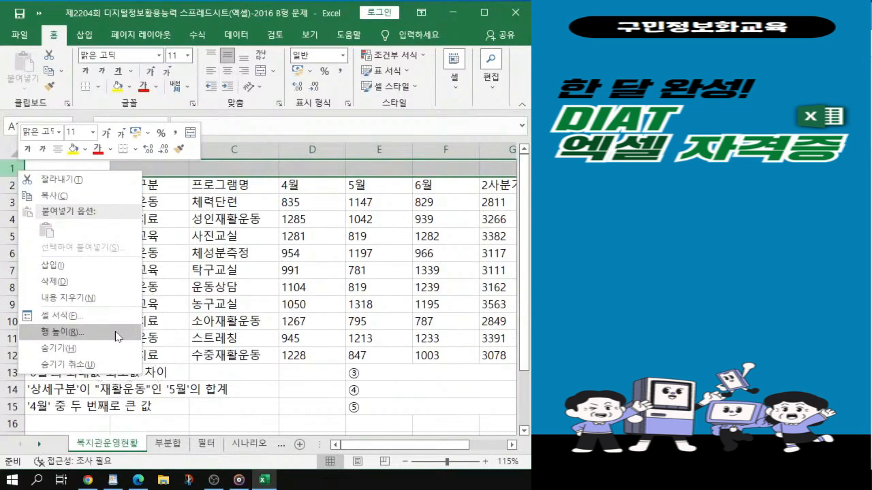
pyautogui.click(117, 334)
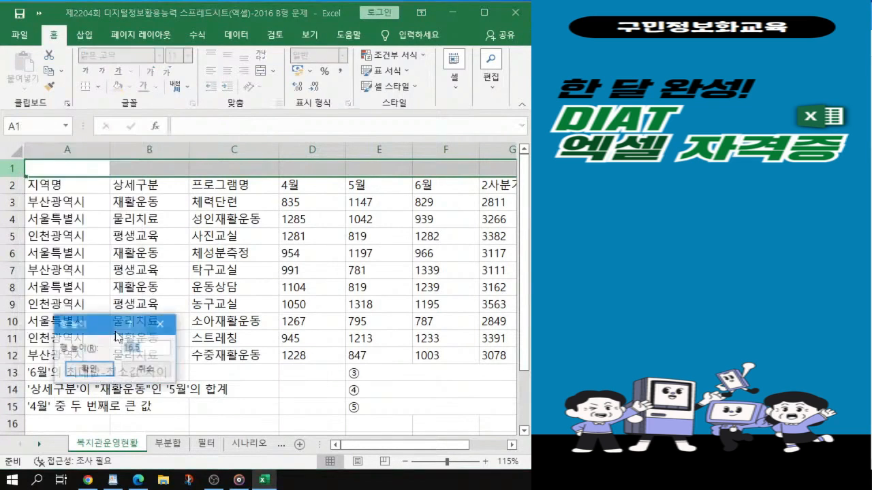
pyautogui.moveTo(104, 318); pyautogui.dragTo(271, 197)
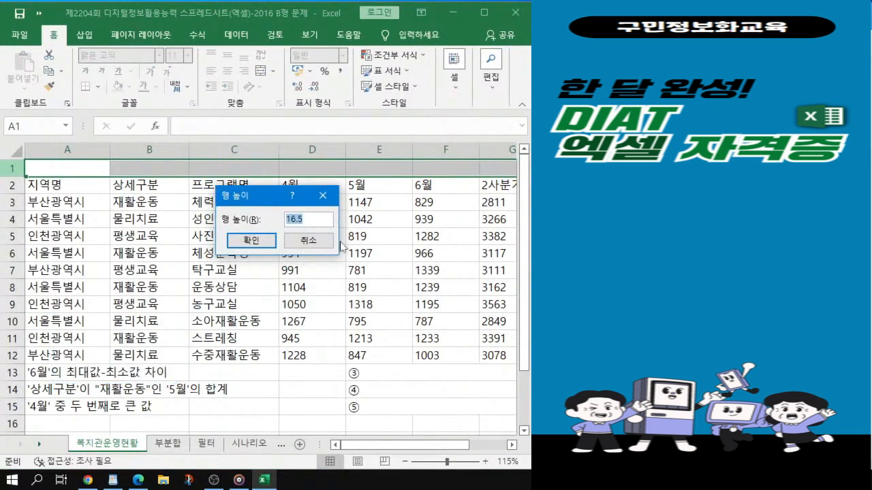
pyautogui.write('80')
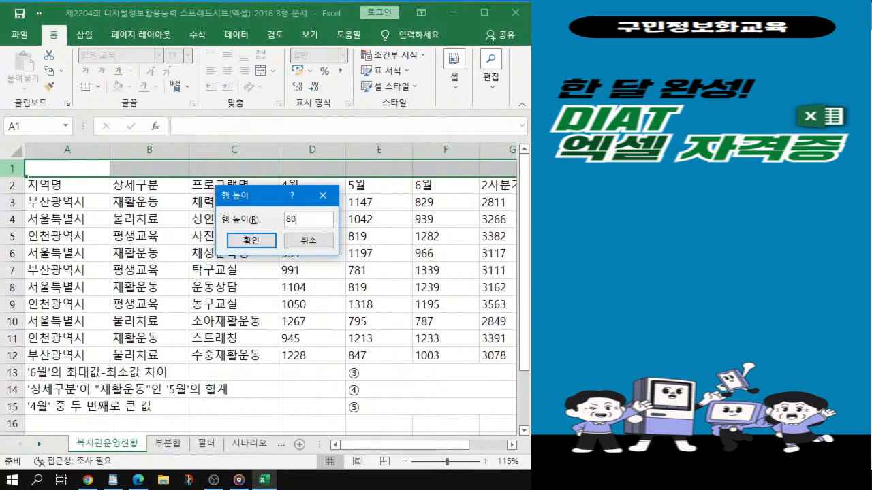
pyautogui.click(252, 240)
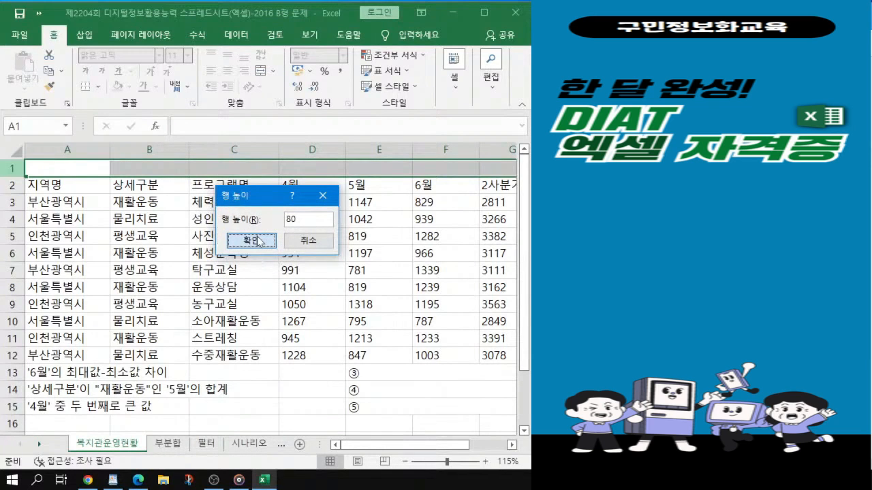
pyautogui.press('ctrl')
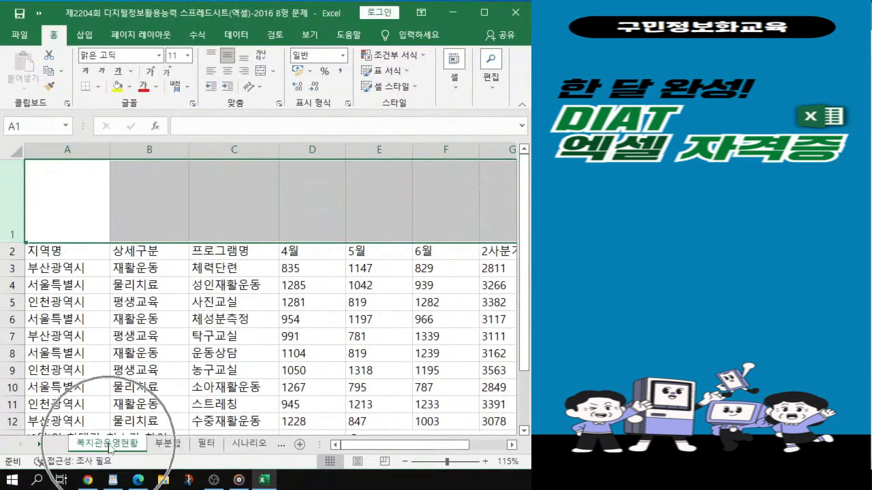
pyautogui.press('ctrl')
pyautogui.press('ctrl')
pyautogui.press('ctrl')
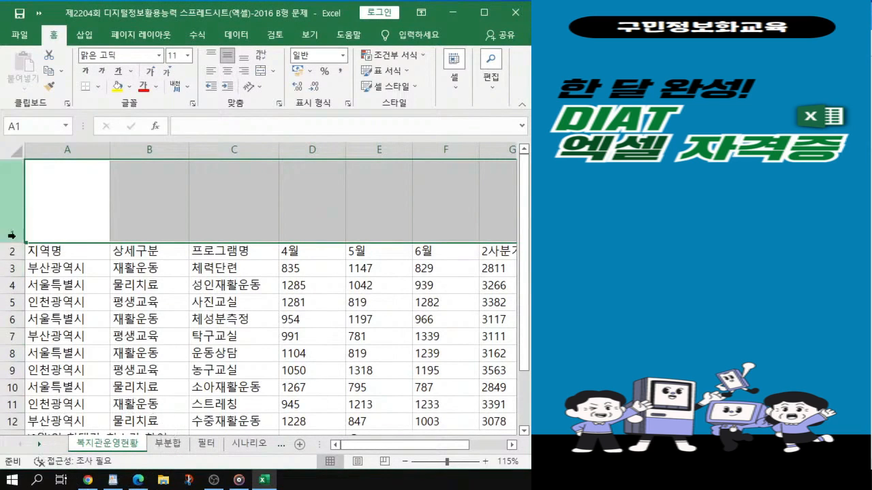
# Set the height of rows 2 through 15 to 18.
pyautogui.moveTo(14, 251); pyautogui.dragTo(11, 392)
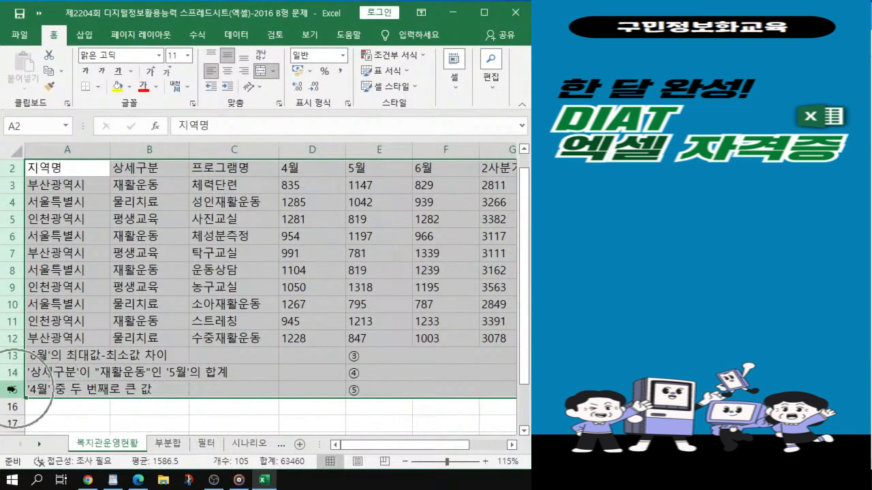
pyautogui.hotkey('alt', 'Tab')
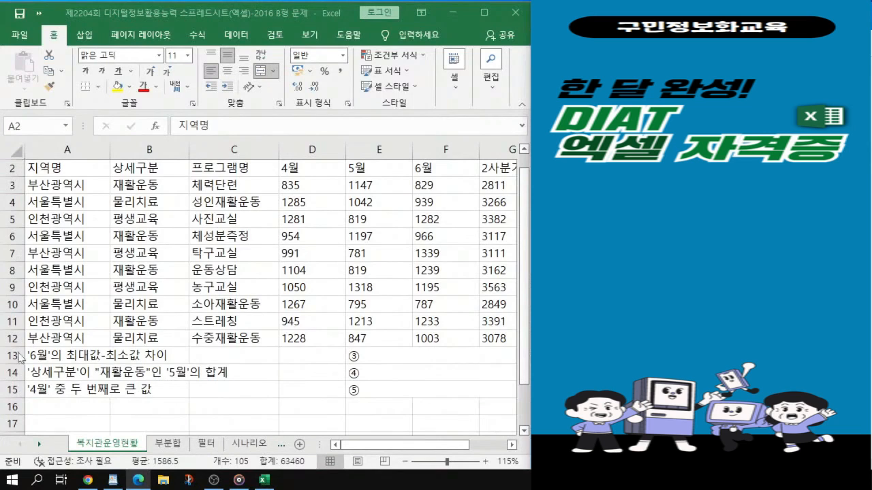
pyautogui.hotkey('alt', 'Tab')
pyautogui.rightClick(7, 334)
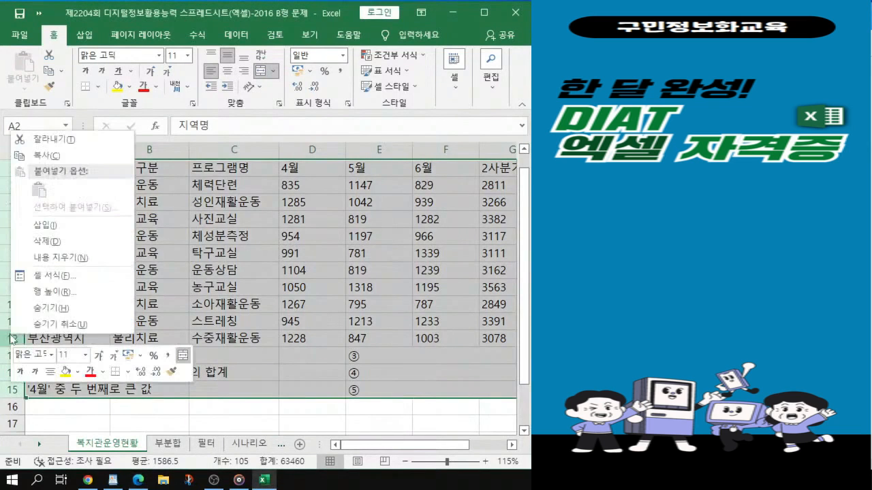
pyautogui.click(58, 291)
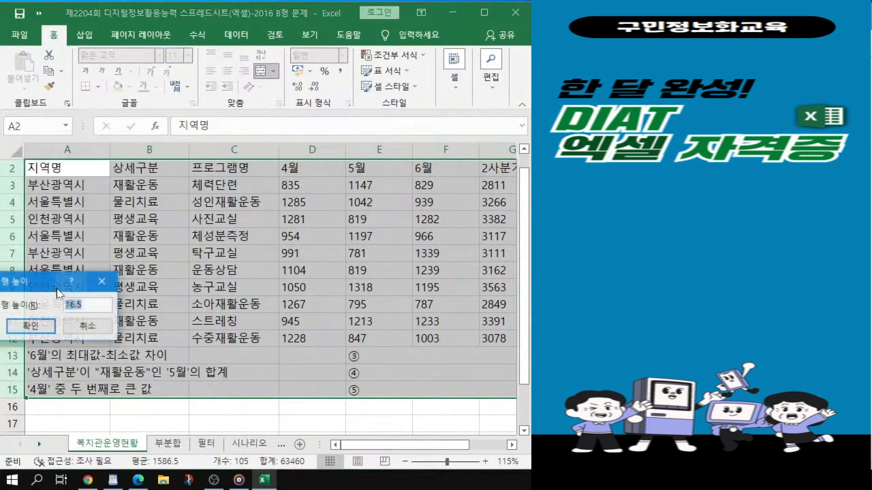
pyautogui.moveTo(42, 285); pyautogui.dragTo(310, 222)
pyautogui.write('18')
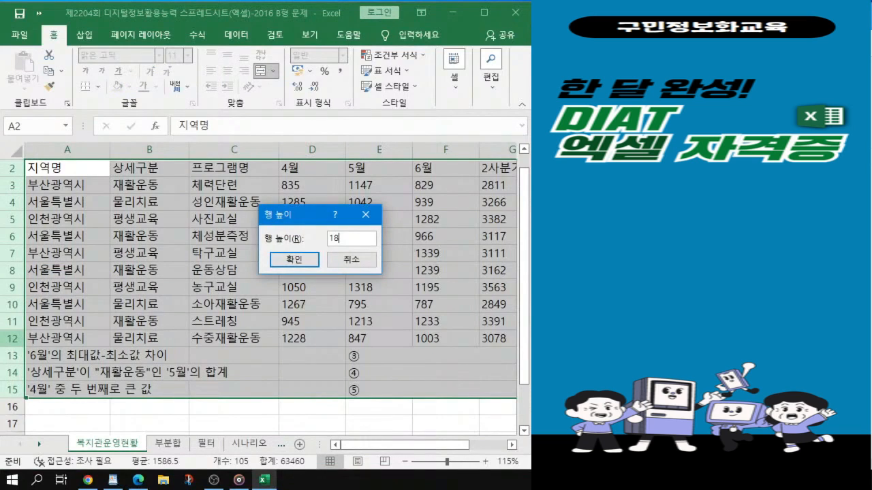
pyautogui.click(311, 259)
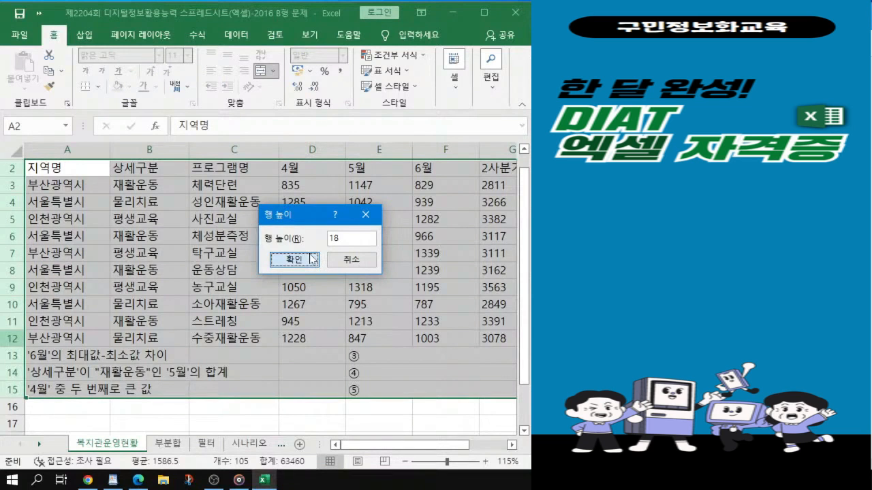
pyautogui.click(312, 258)
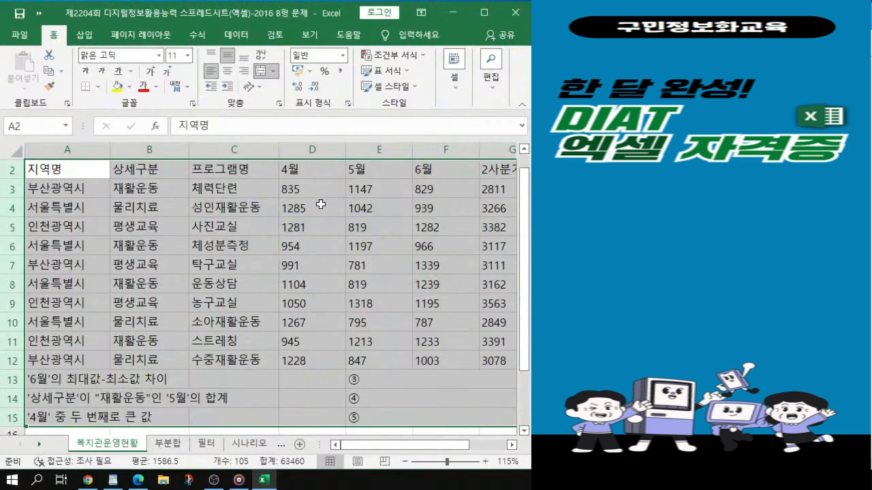
# Insert a cube (정육면체) basic shape in row 1, spanning cells B1 through H1.
pyautogui.scroll(1, 320, 204)
pyautogui.hotkey('alt', 'Tab')
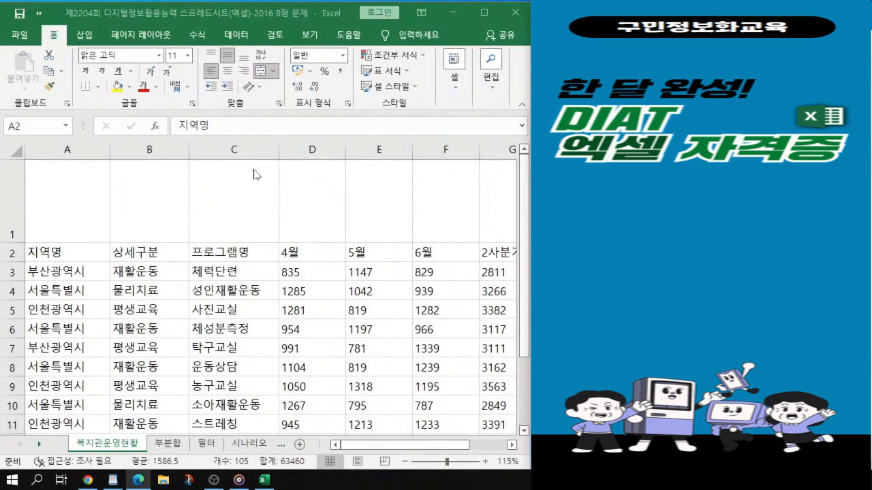
pyautogui.hotkey('alt', 'Tab')
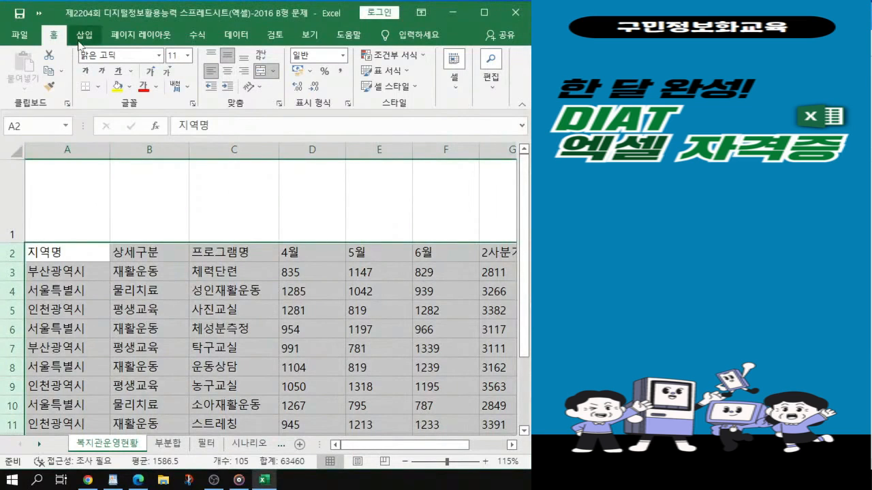
pyautogui.click(78, 198)
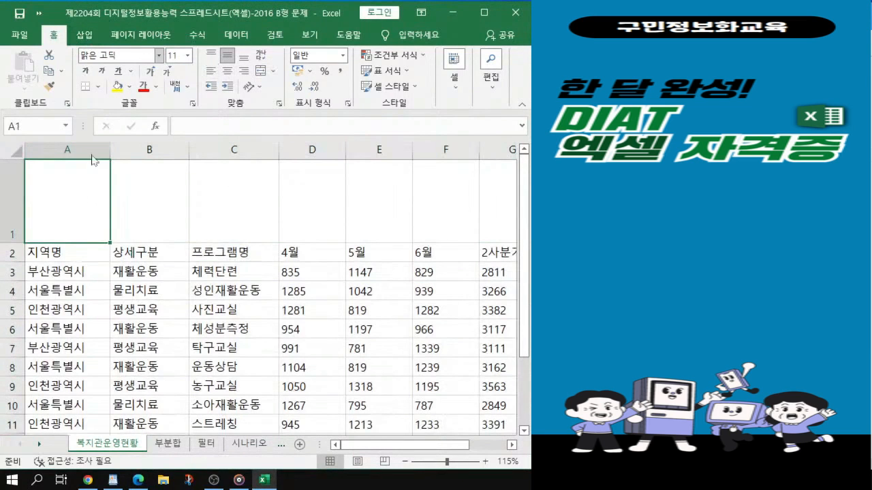
pyautogui.click(83, 195)
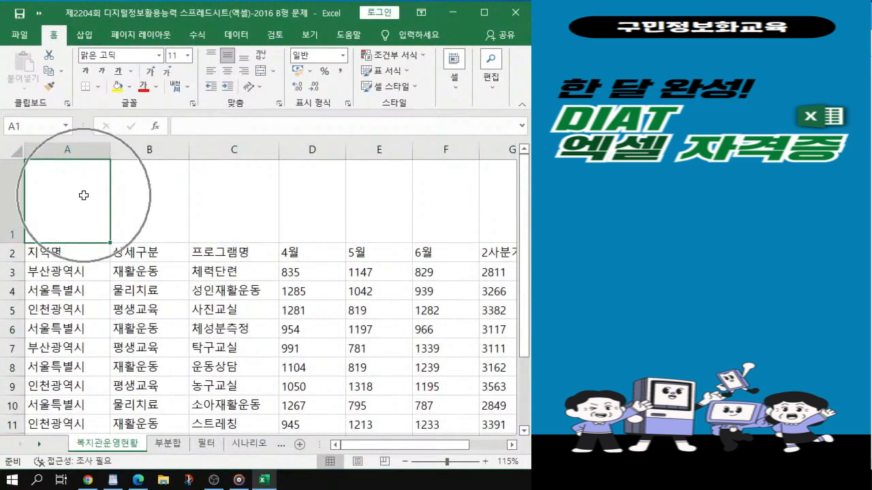
pyautogui.click(85, 37)
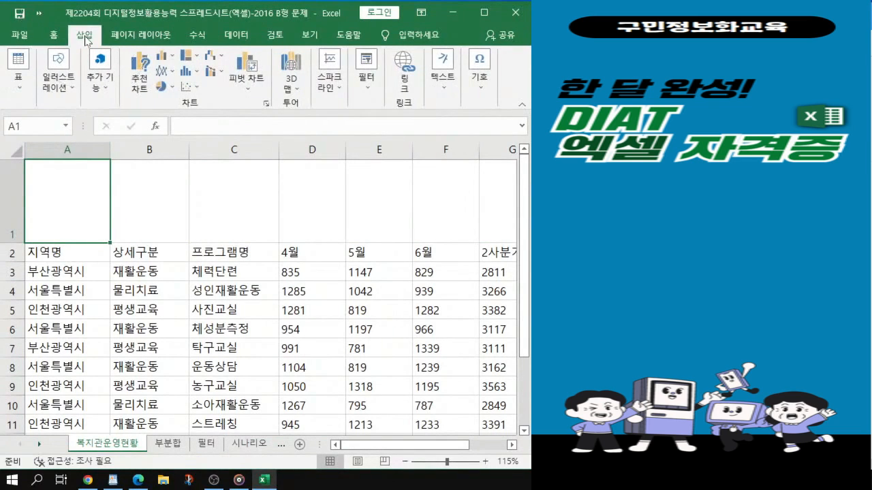
pyautogui.click(53, 87)
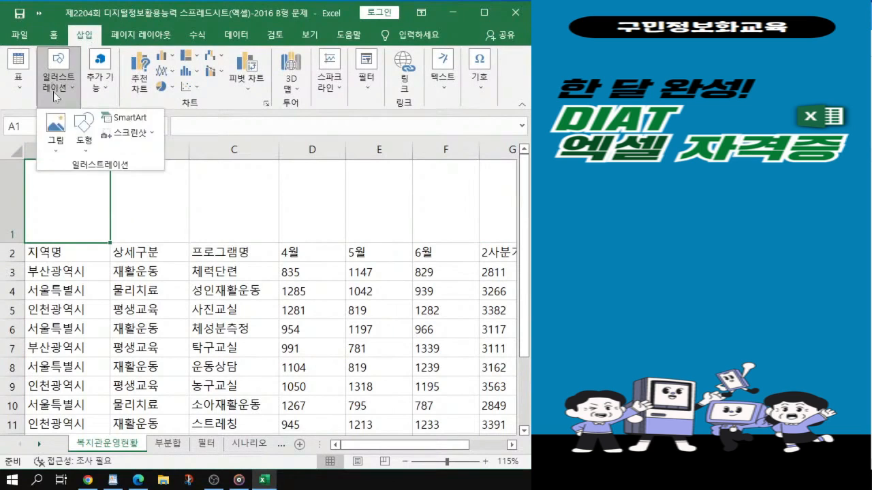
pyautogui.click(83, 143)
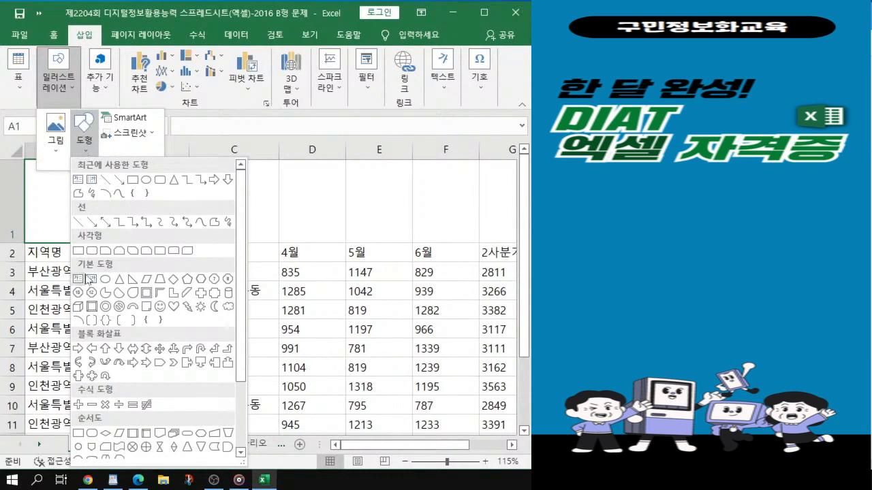
pyautogui.click(77, 311)
pyautogui.press('ctrl')
pyautogui.press('ctrl')
pyautogui.click(77, 310)
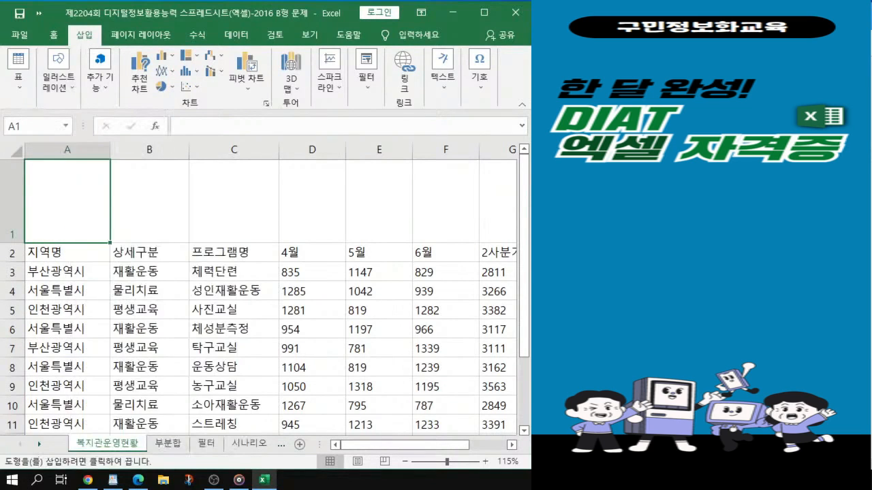
pyautogui.hotkey('alt', 'Tab')
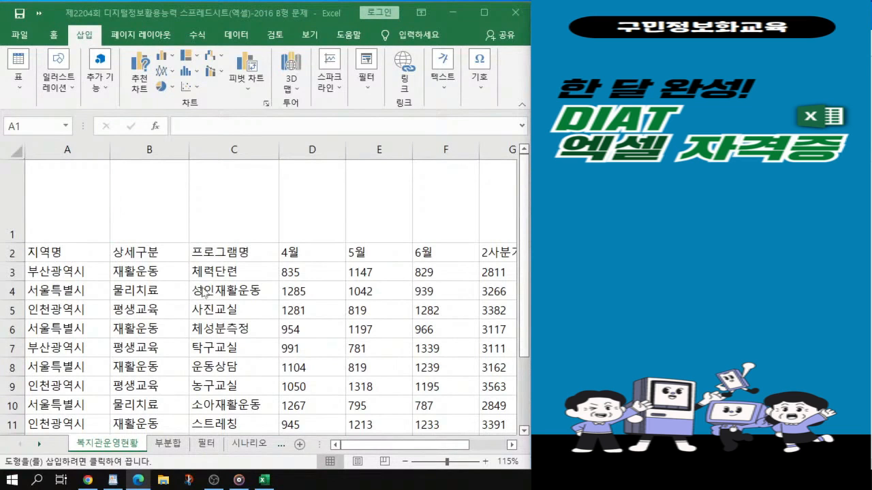
pyautogui.hotkey('alt', 'Tab')
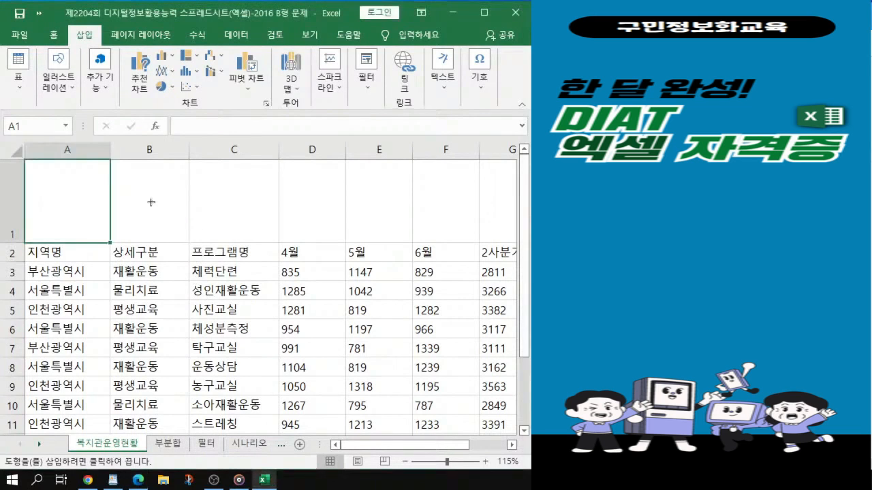
pyautogui.keyDown('ctrl'); pyautogui.scroll(-1, 151, 203); pyautogui.keyUp('ctrl')
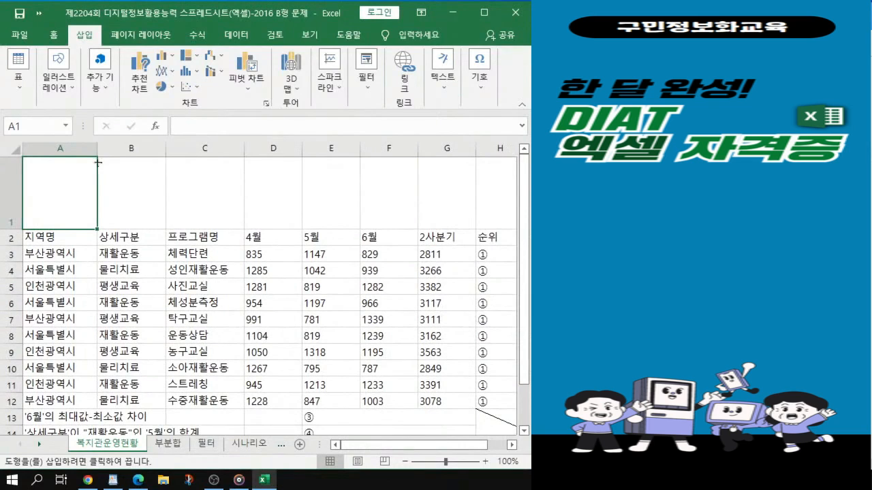
pyautogui.keyDown('ctrl'); pyautogui.scroll(-1, 137, 198); pyautogui.keyUp('ctrl')
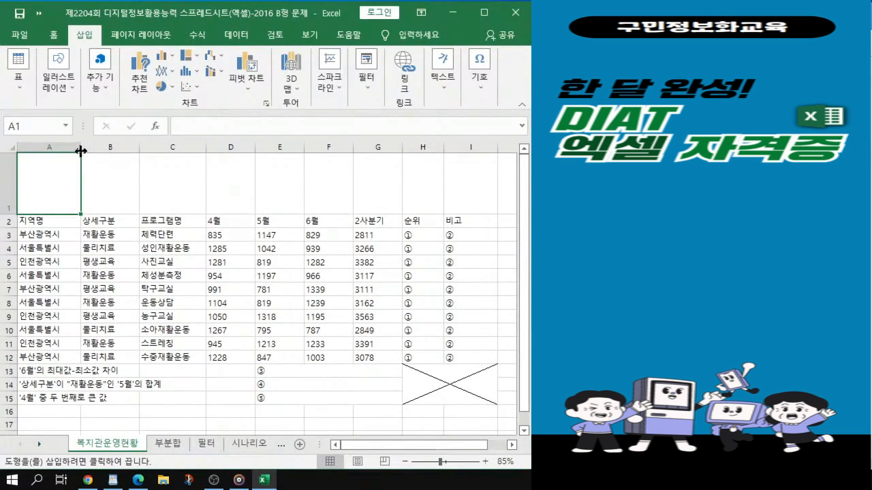
pyautogui.moveTo(80, 152)
pyautogui.mouseDown()
pyautogui.moveTo(200, 206)
pyautogui.moveTo(444, 220)
pyautogui.mouseUp()
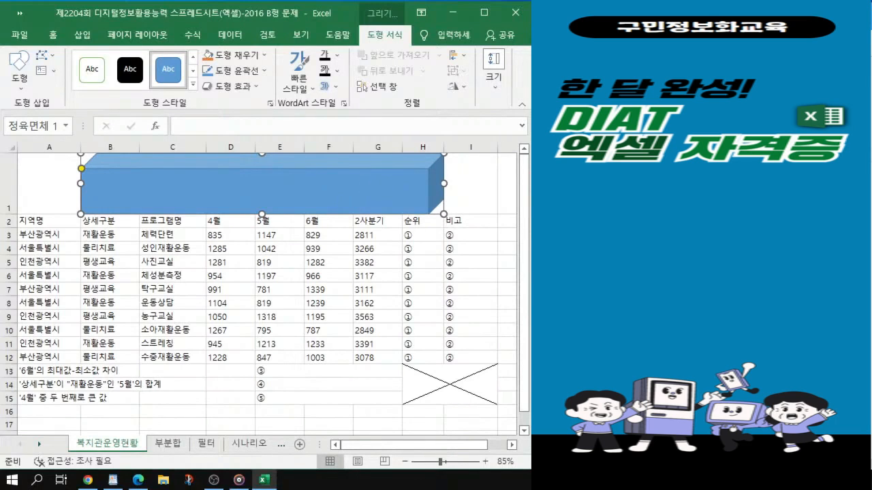
# Add the title text "2사분기 복지관 현황" to the cube shape.
pyautogui.hotkey('alt', 'Tab')
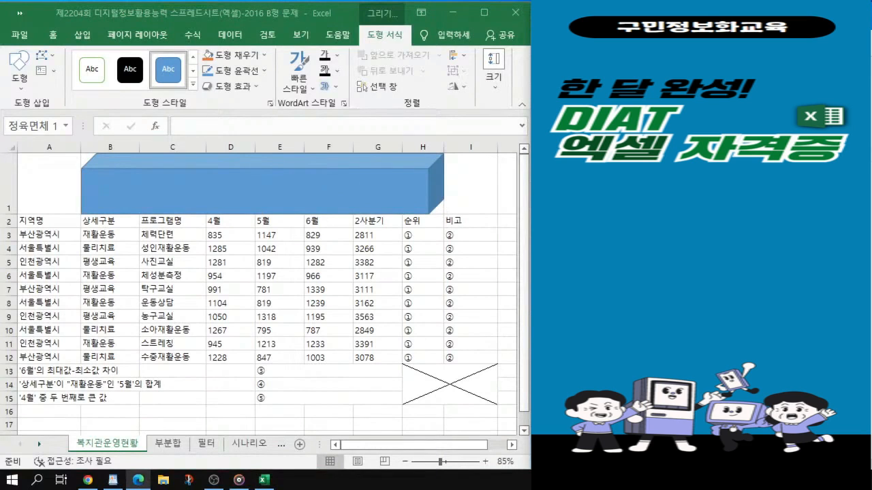
pyautogui.click(228, 191)
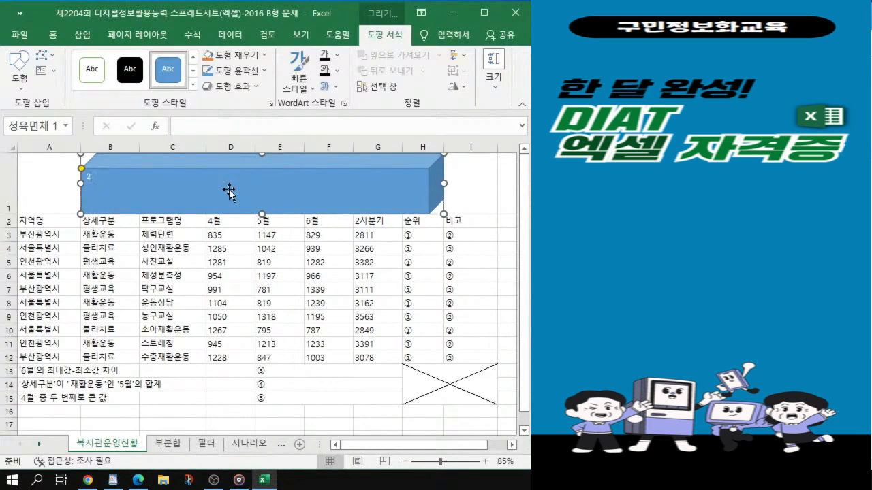
pyautogui.write('2')
pyautogui.write('사분기')
pyautogui.write(' 보')
pyautogui.write('복지관')
pyautogui.write(' 현황')
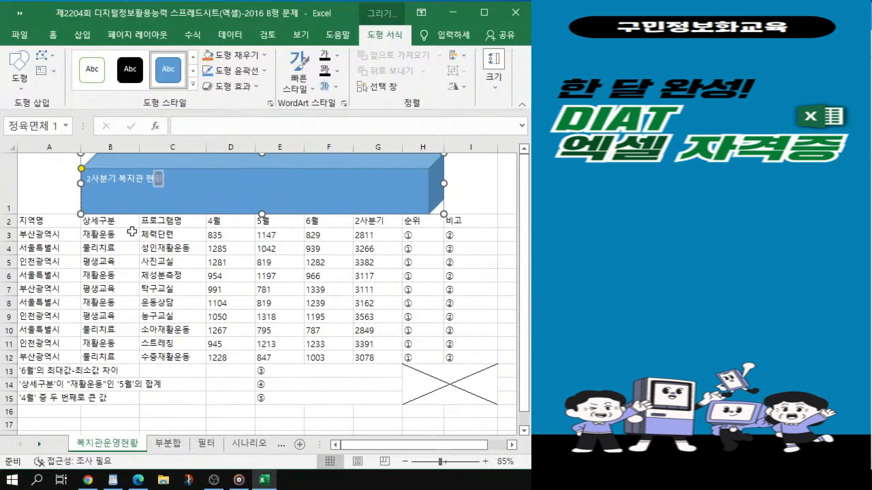
pyautogui.scroll(1, 138, 212)
pyautogui.scroll(4, 138, 211)
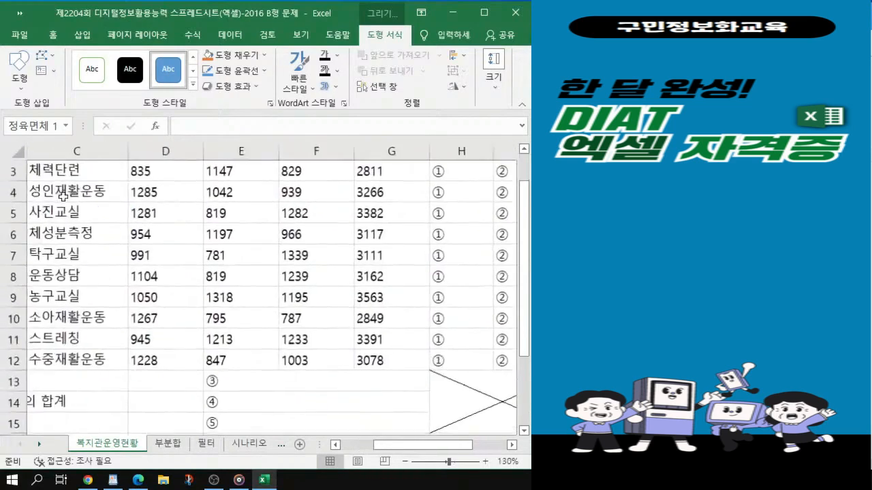
pyautogui.moveTo(389, 447); pyautogui.dragTo(346, 446)
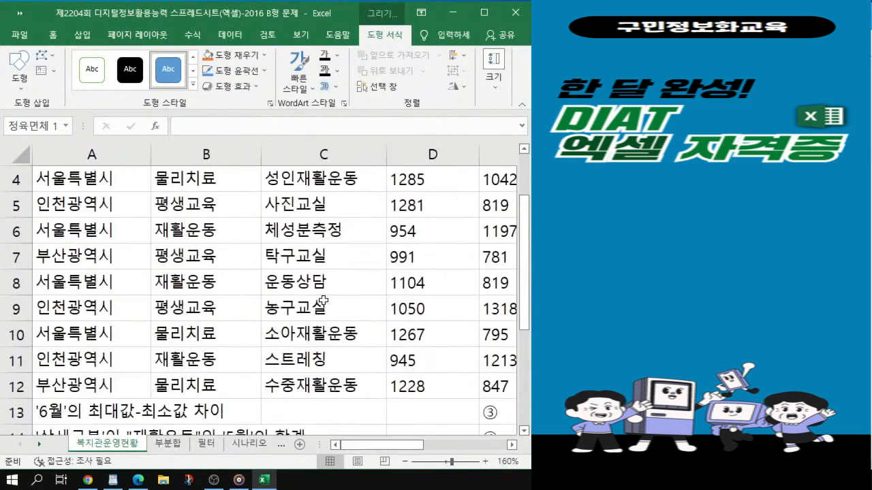
# Apply the orange (주황, 강조 2) theme style one level below 미세 효과 to the cube shape.
pyautogui.scroll(1, 318, 300)
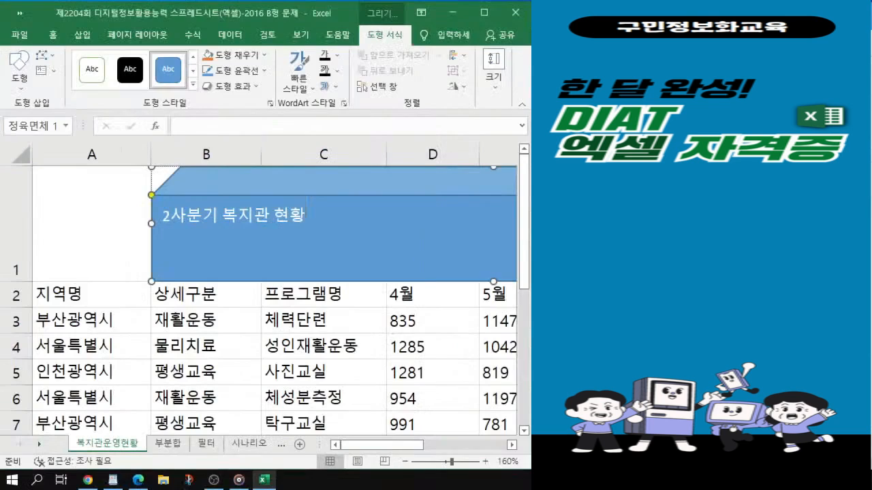
pyautogui.hotkey('alt', 'Tab')
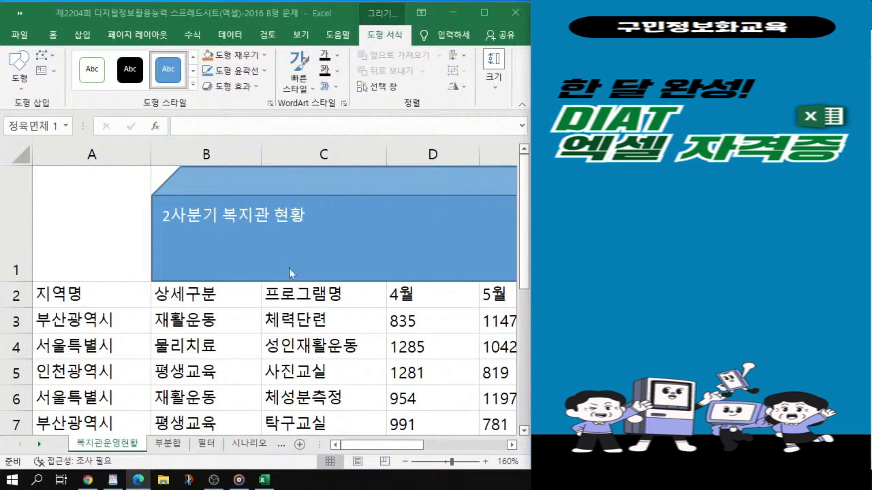
pyautogui.click(269, 255)
pyautogui.press('ctrl')
pyautogui.press('ctrl')
pyautogui.press('ctrl')
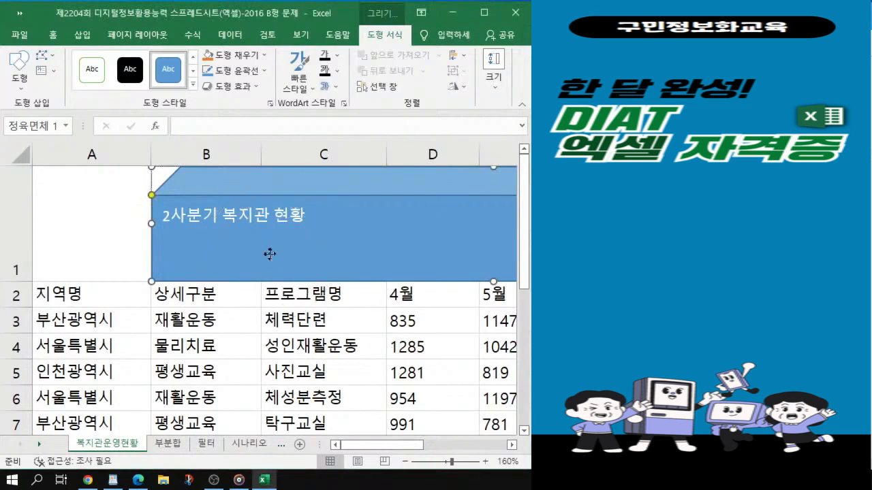
pyautogui.press('ctrl')
pyautogui.press('ctrl')
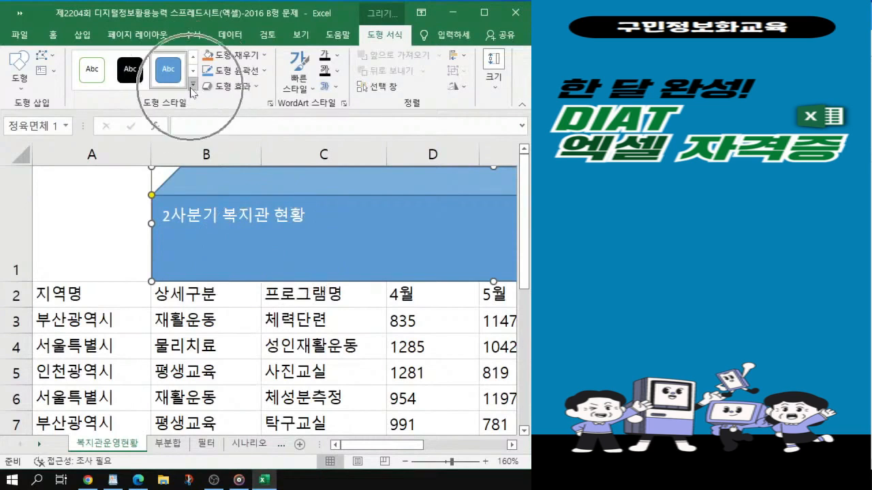
pyautogui.press('ctrl')
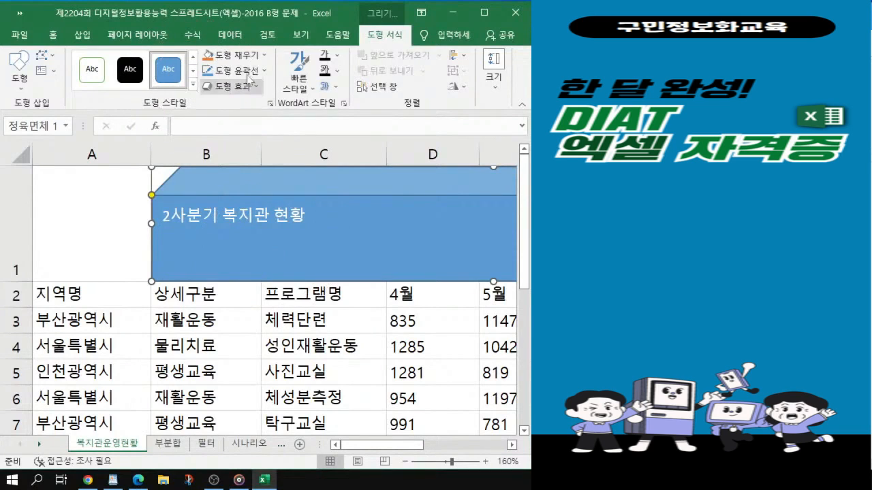
pyautogui.press('ctrl')
pyautogui.press('ctrl')
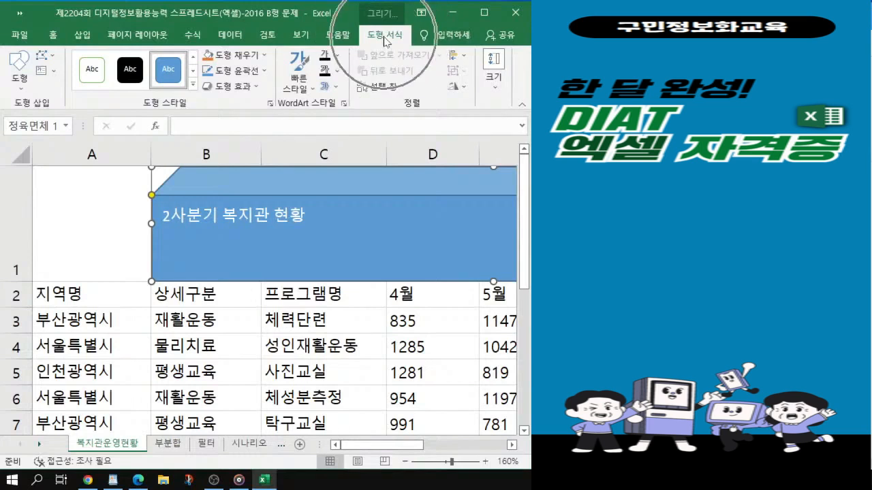
pyautogui.press('ctrl')
pyautogui.press('ctrl')
pyautogui.click(194, 87)
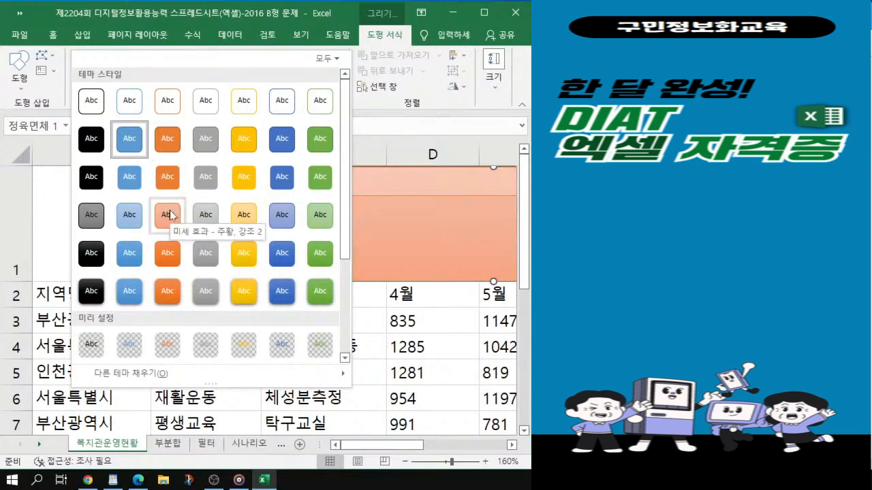
pyautogui.click(169, 259)
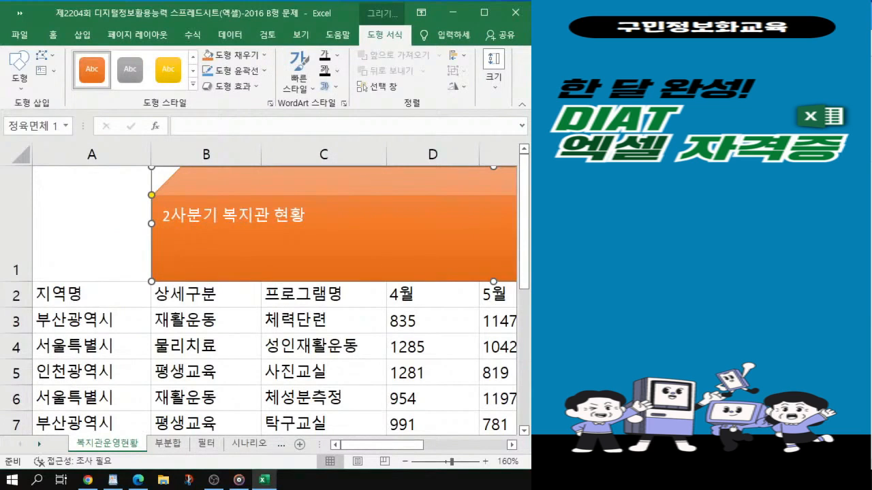
# Set the cube shape's title text to the 궁서체 font at size 28.
pyautogui.hotkey('alt', 'Tab')
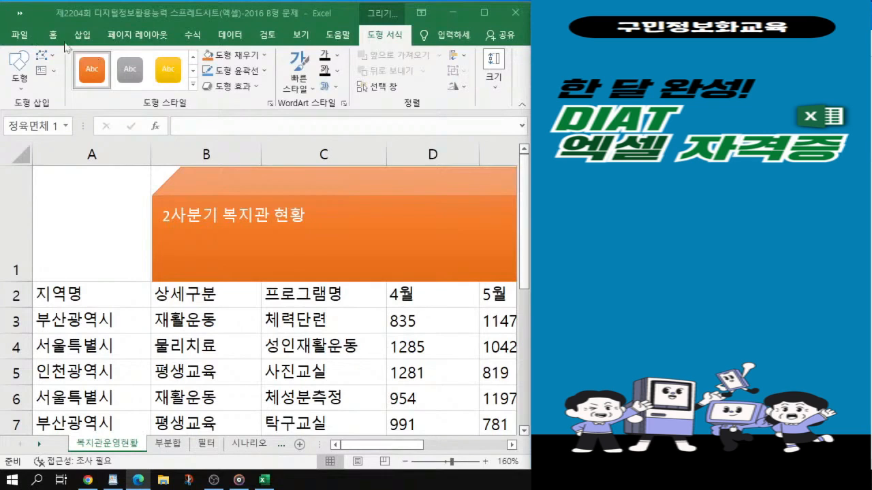
pyautogui.click(176, 173)
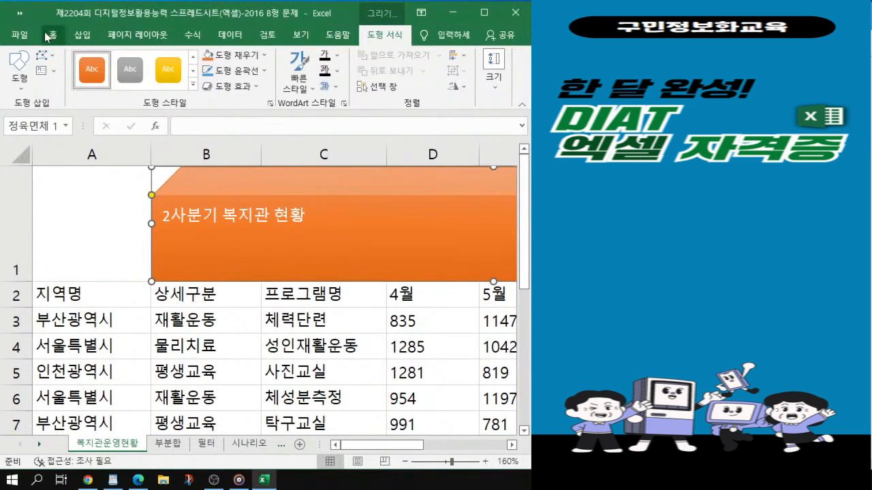
pyautogui.click(47, 36)
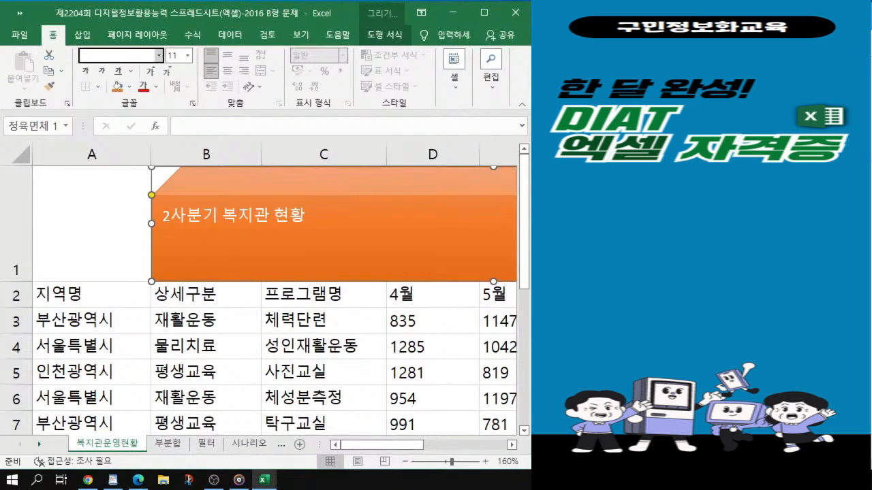
pyautogui.write('궁서체')
pyautogui.press('Return')
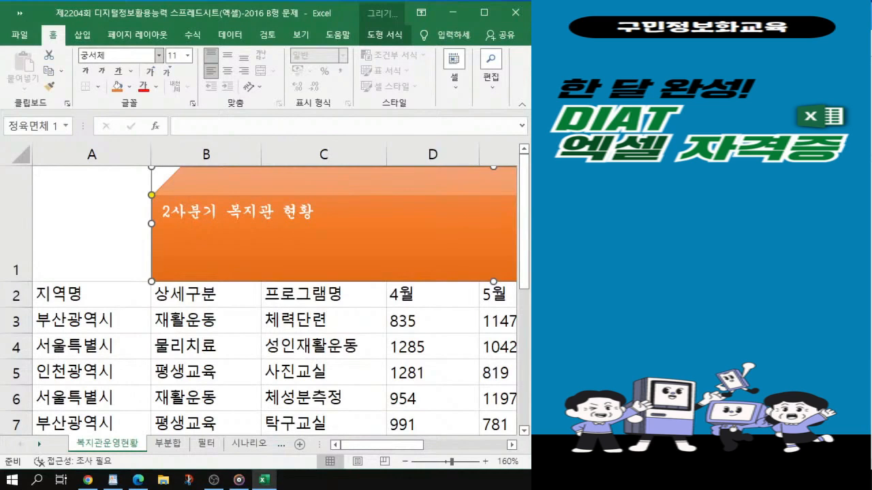
pyautogui.click(176, 56)
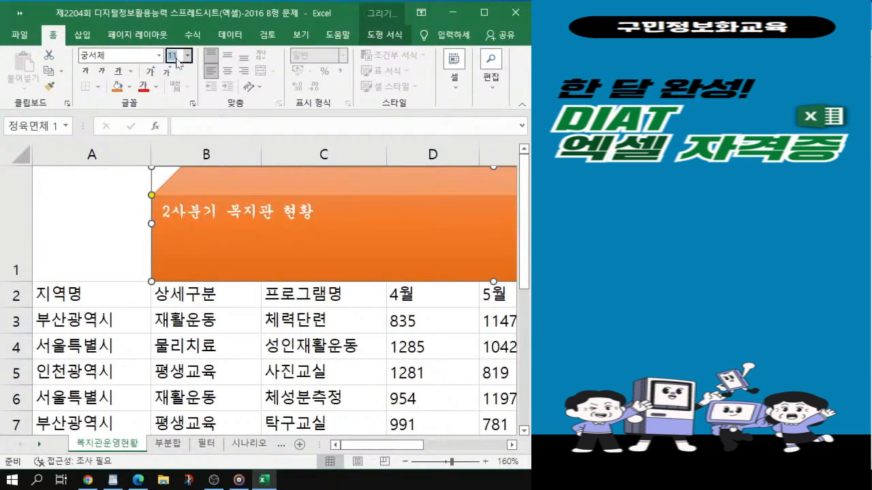
pyautogui.write('28')
pyautogui.press('Return')
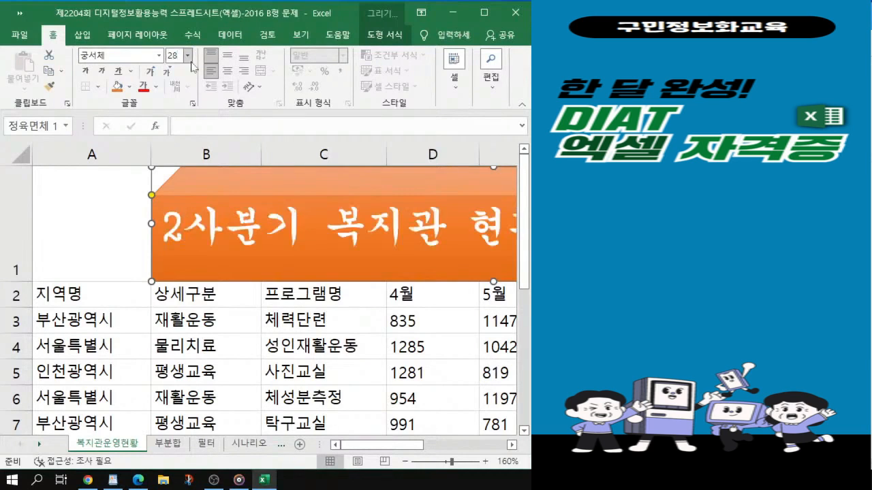
# Italicize the title text and center it both horizontally and vertically within the cube shape.
pyautogui.click(100, 71)
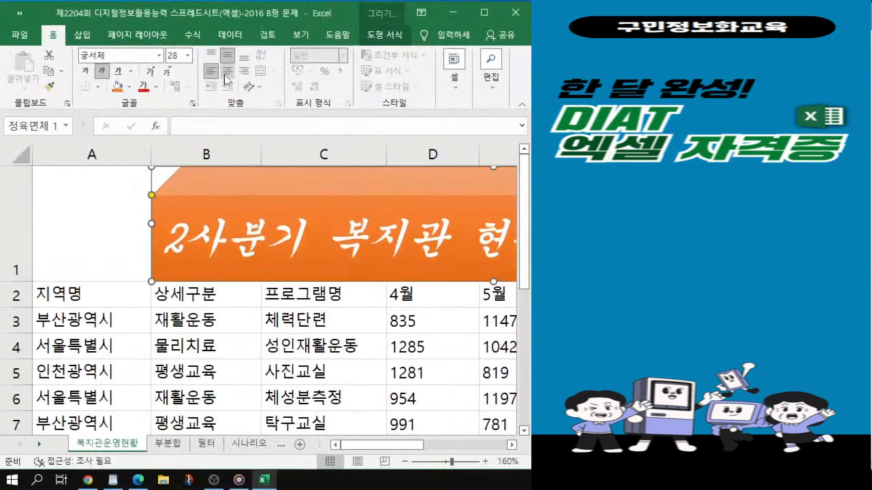
pyautogui.click(227, 72)
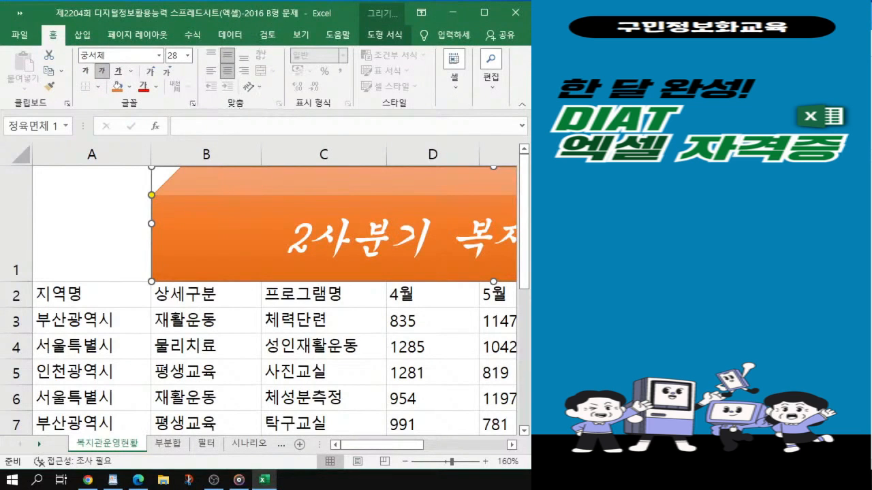
pyautogui.keyDown('ctrl'); pyautogui.scroll(-2, 321, 287); pyautogui.keyUp('ctrl')
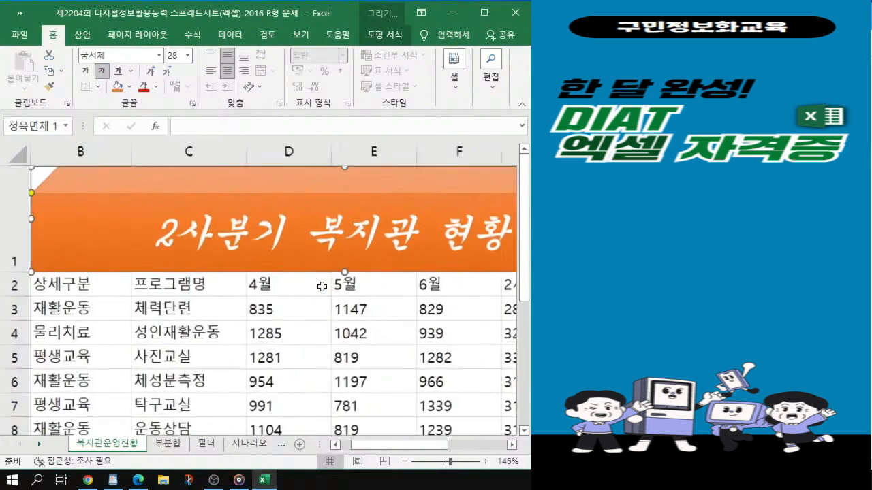
pyautogui.keyDown('ctrl'); pyautogui.scroll(-2, 321, 287); pyautogui.keyUp('ctrl')
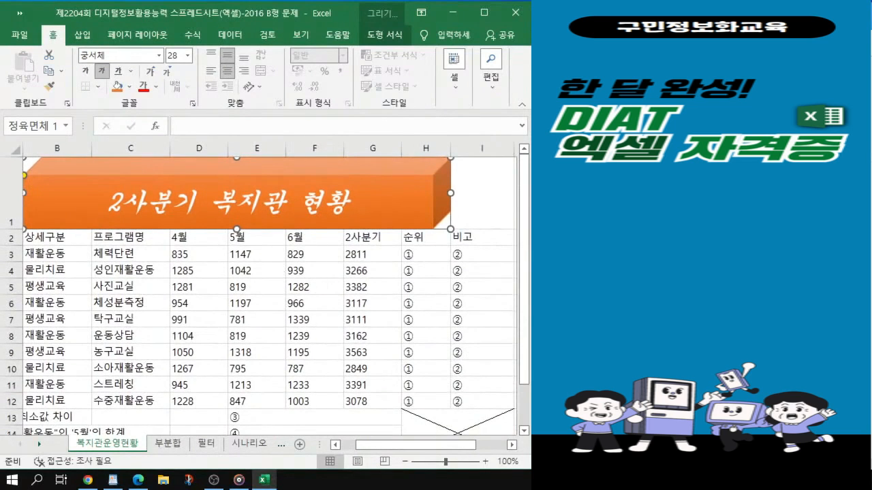
pyautogui.moveTo(469, 447); pyautogui.dragTo(443, 450)
pyautogui.keyDown('ctrl'); pyautogui.scroll(-1, 403, 392); pyautogui.keyUp('ctrl')
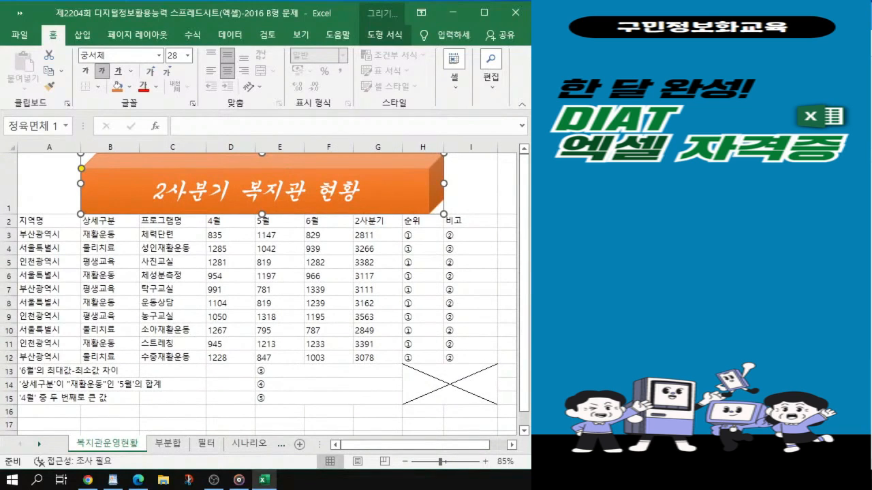
# Set the horizontal text alignment of cells A2:I15 to center (가운데) in the cell formatting.
pyautogui.hotkey('alt', 'Tab')
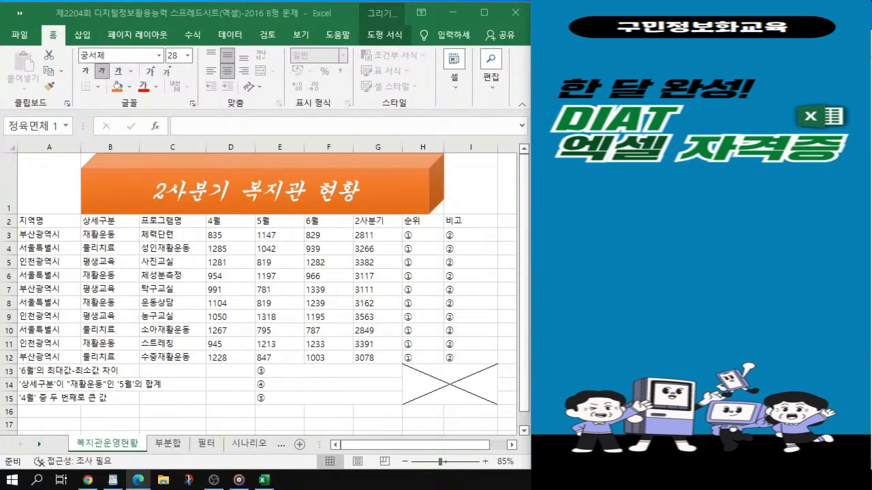
pyautogui.press('ctrl')
pyautogui.click(42, 221)
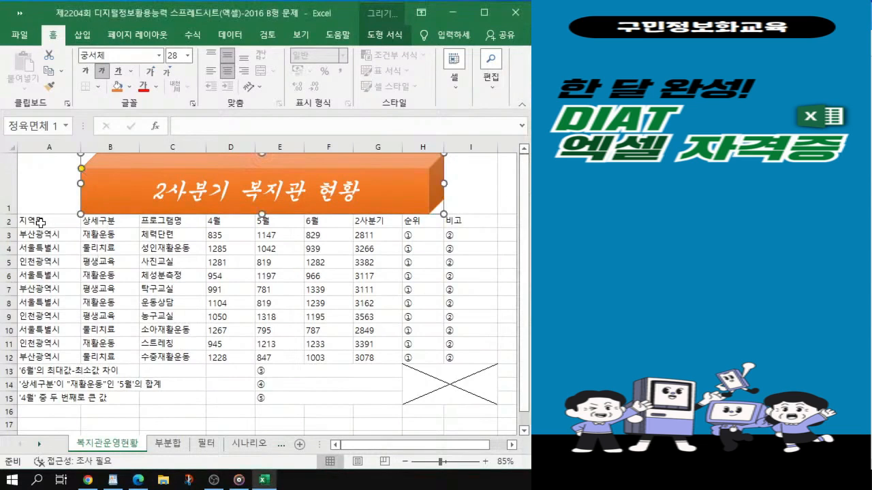
pyautogui.click(42, 222)
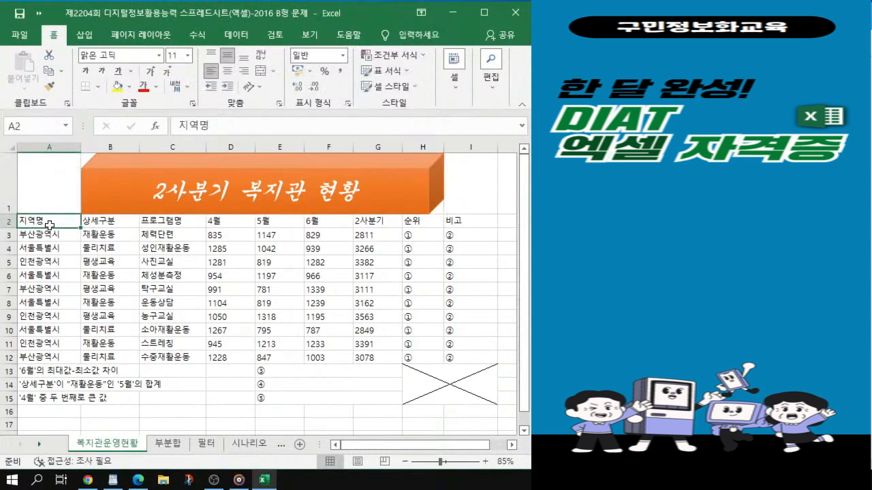
pyautogui.moveTo(49, 225); pyautogui.dragTo(478, 396)
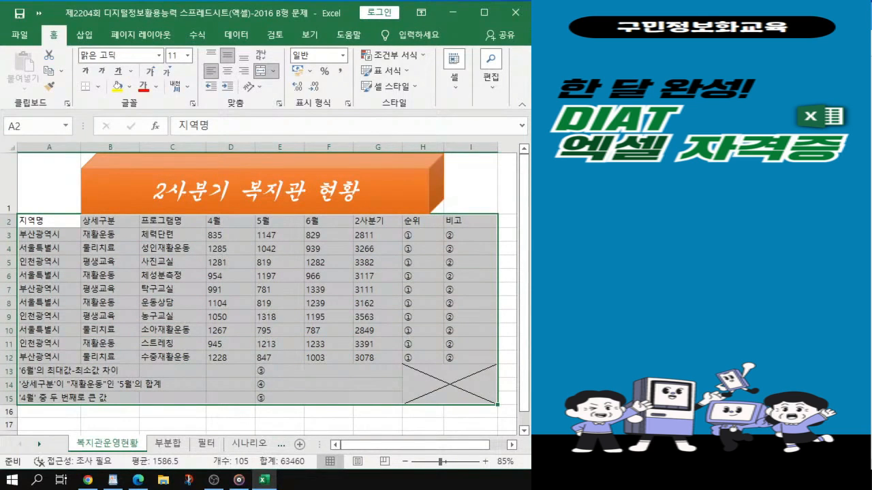
pyautogui.hotkey('alt', 'Tab')
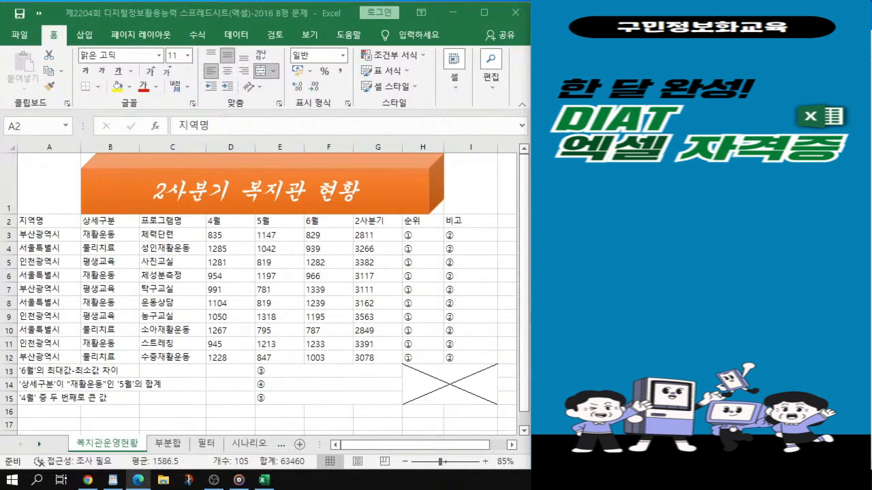
pyautogui.hotkey('alt', 'Tab')
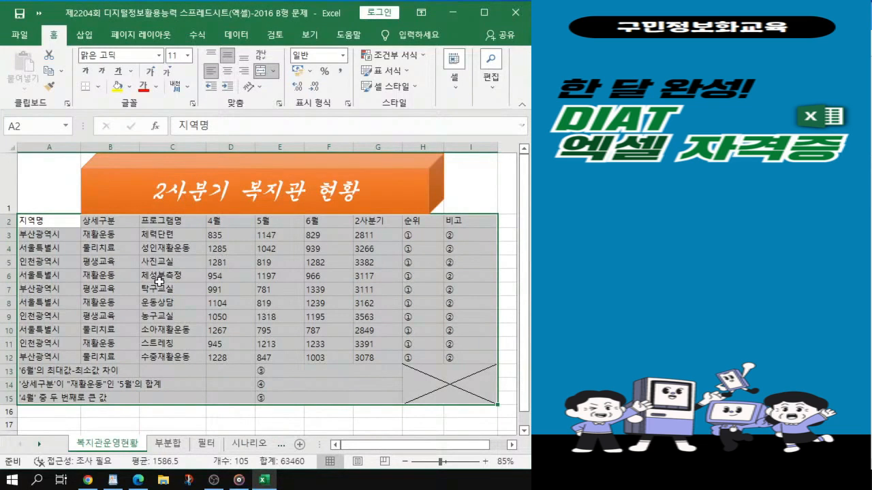
pyautogui.hotkey('ctrl', '1')
pyautogui.moveTo(444, 45); pyautogui.dragTo(216, 102)
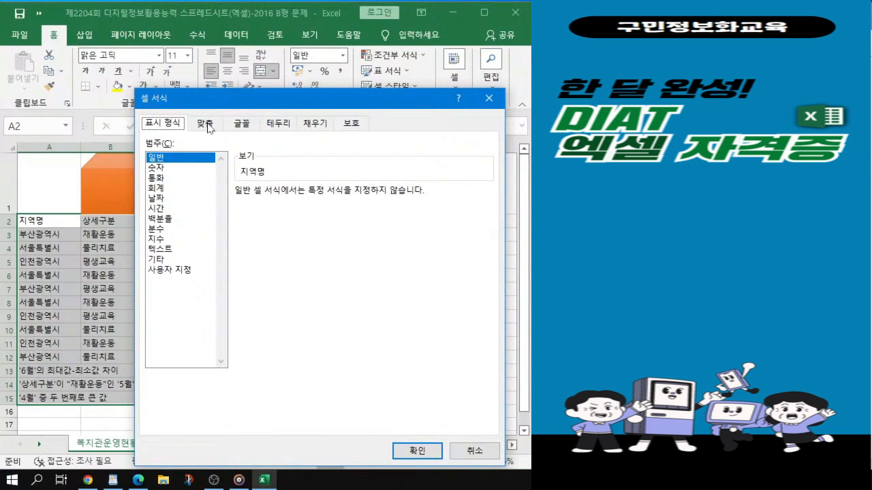
pyautogui.click(208, 126)
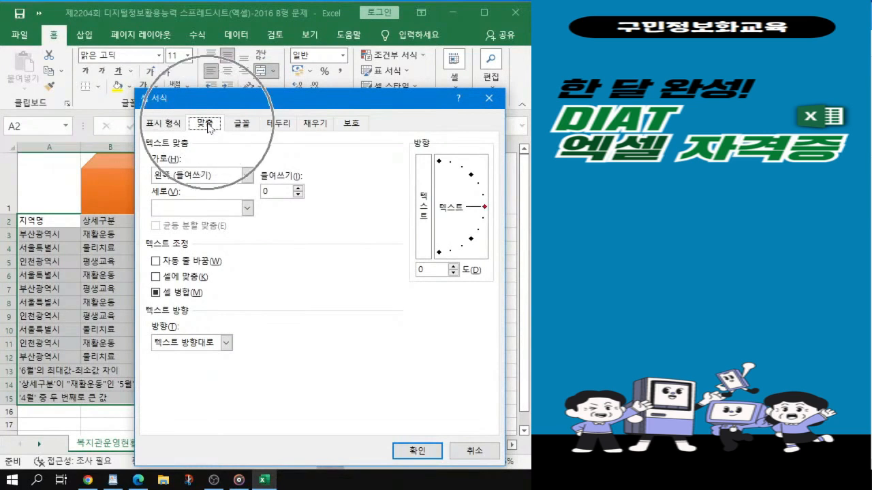
pyautogui.click(247, 175)
pyautogui.click(181, 211)
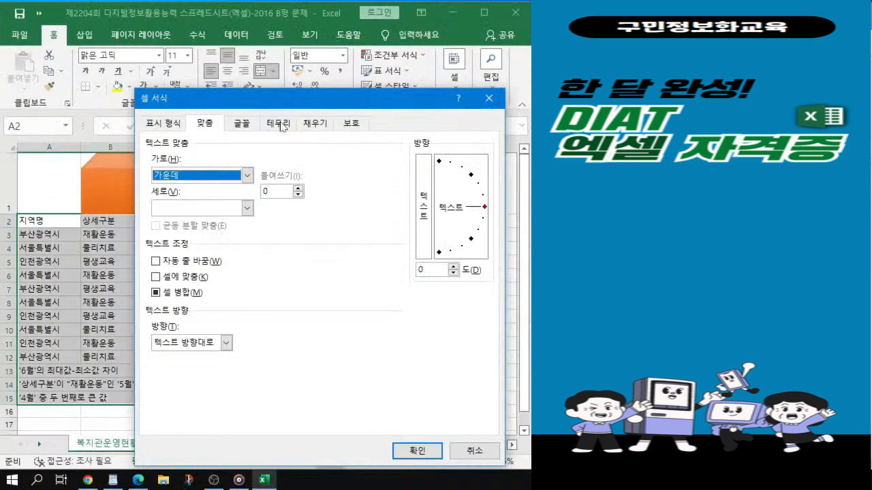
# Add thin solid black outline and inside borders to cells A2:I15 and apply the cell formatting.
pyautogui.click(278, 123)
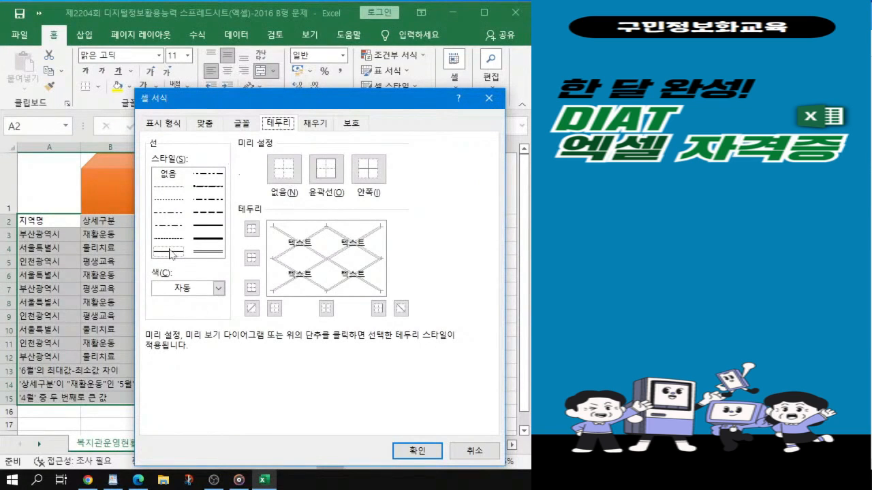
pyautogui.click(219, 289)
pyautogui.click(171, 336)
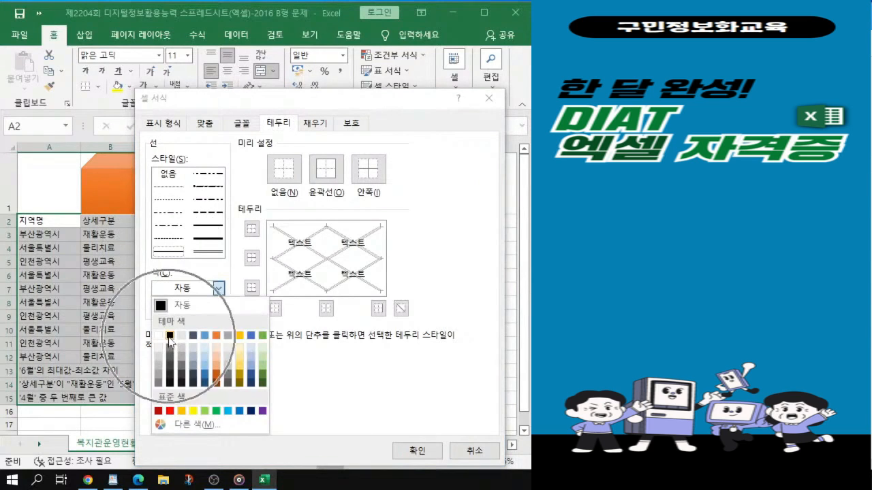
pyautogui.press('ctrl')
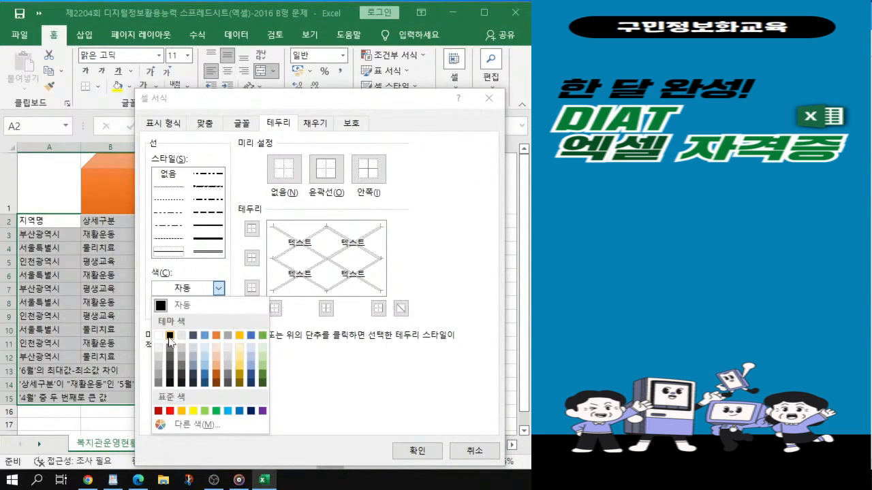
pyautogui.press('ctrl')
pyautogui.press('ctrl')
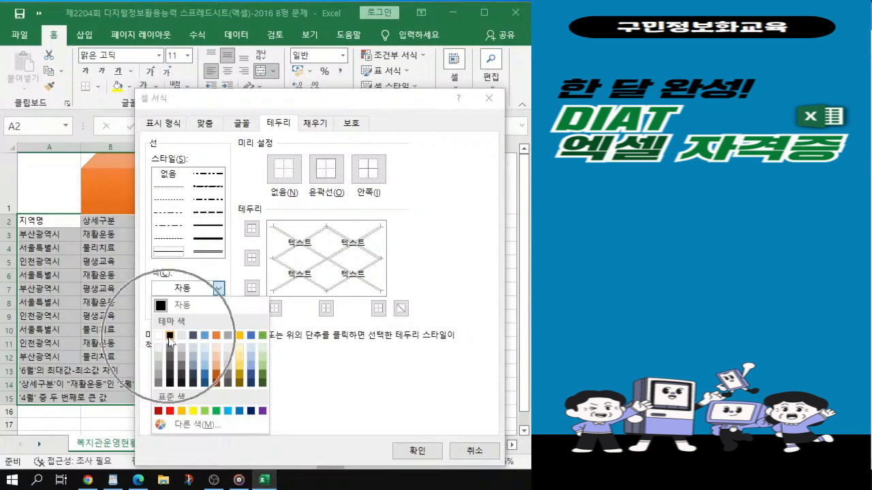
pyautogui.press('ctrl')
pyautogui.press('ctrl')
pyautogui.click(169, 337)
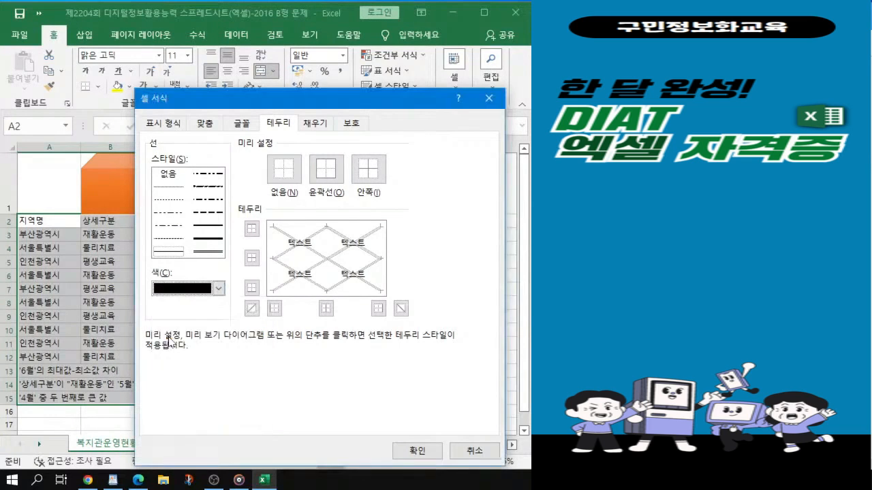
pyautogui.press('ctrl')
pyautogui.click(330, 169)
pyautogui.click(369, 171)
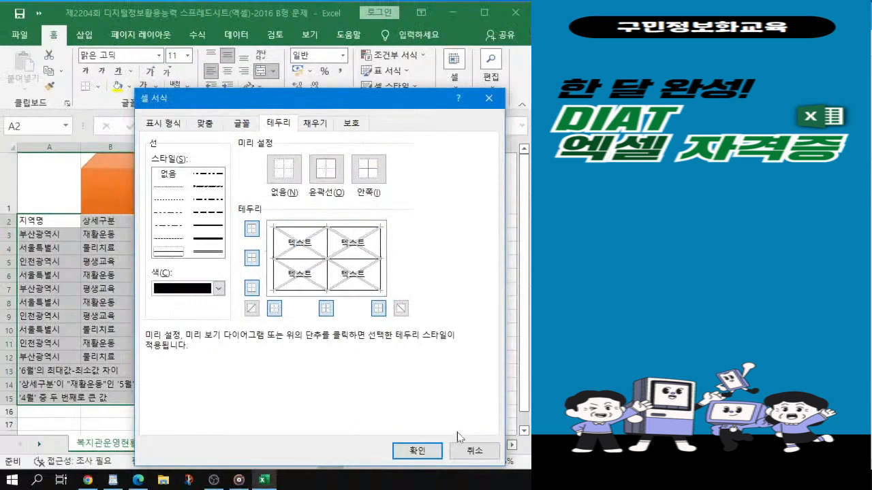
pyautogui.click(429, 453)
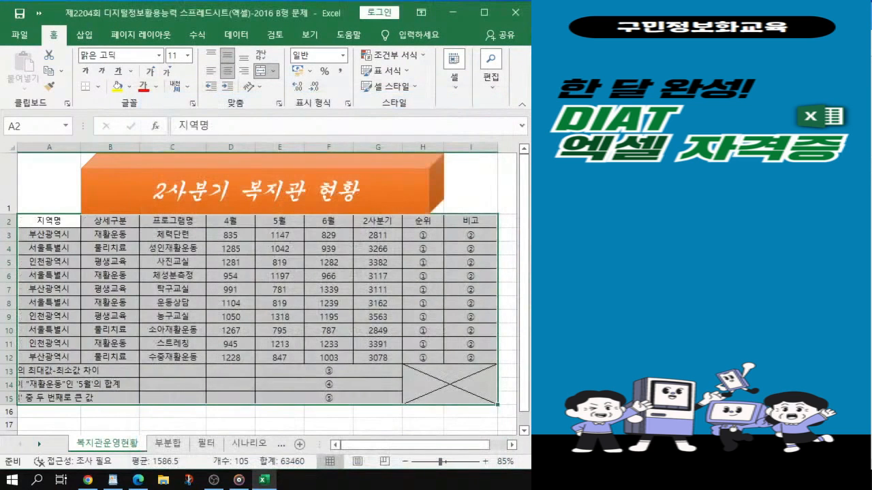
# Merge and center cells A13:D13 containing the '6월'의 최대값-최소값 차이 label.
pyautogui.hotkey('alt', 'Tab')
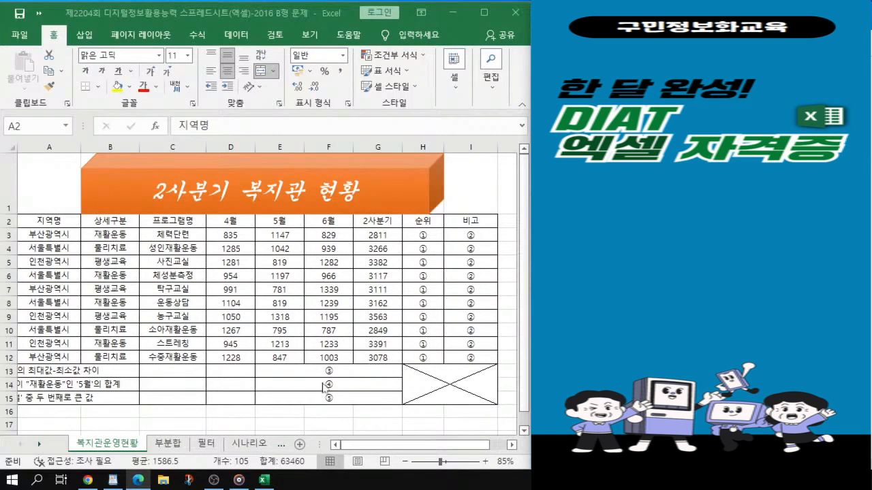
pyautogui.click(34, 370)
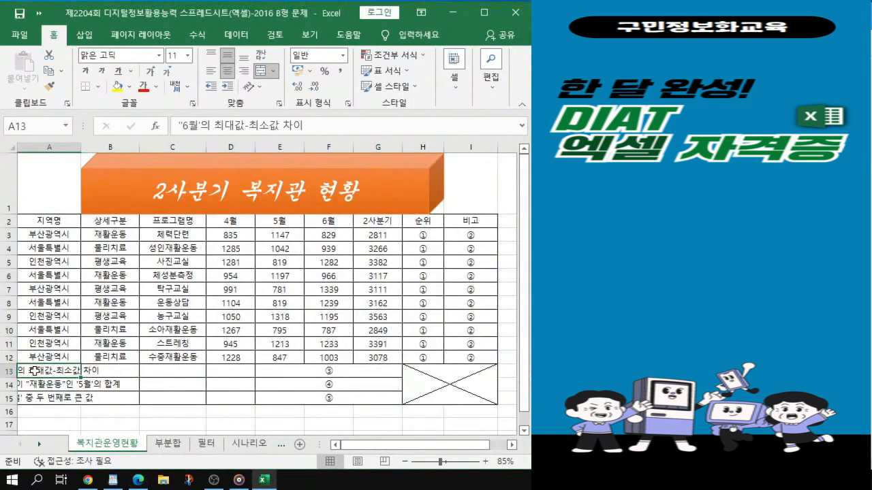
pyautogui.scroll(1, 35, 370)
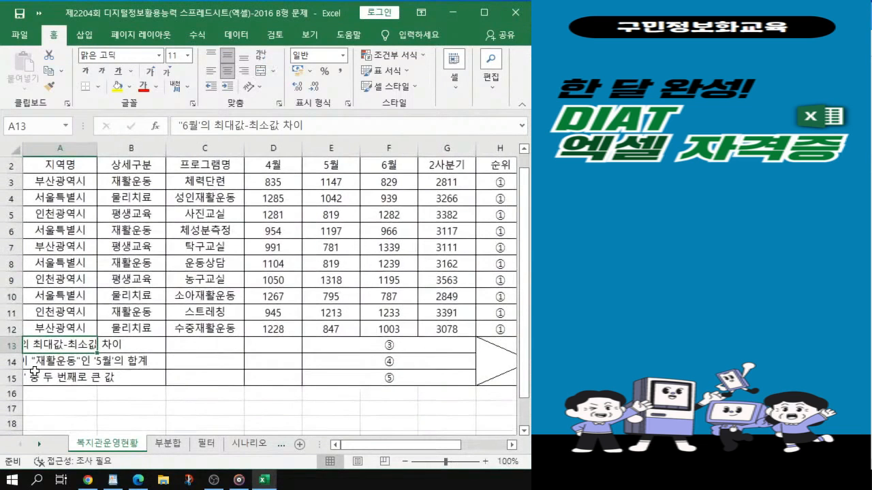
pyautogui.moveTo(47, 345); pyautogui.dragTo(269, 347)
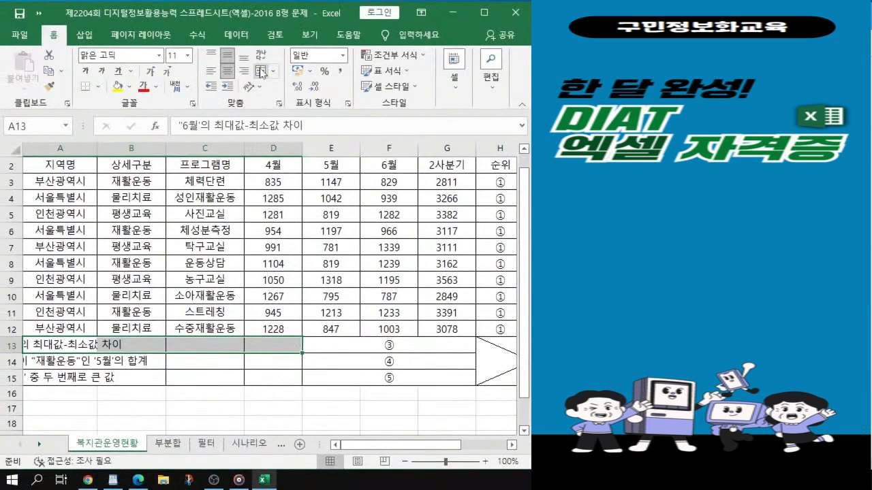
pyautogui.click(261, 72)
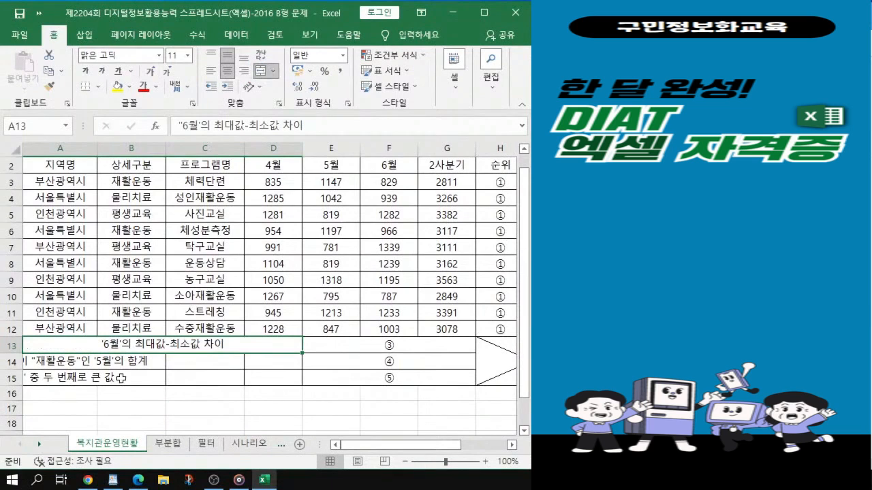
# Merge and center cells A14:D14 and cells A15:D15 as two separate label rows.
pyautogui.click(49, 365)
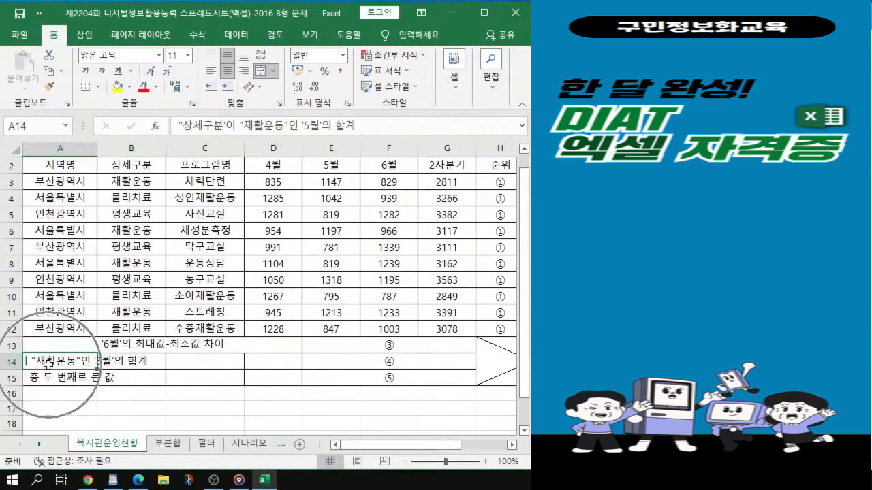
pyautogui.moveTo(49, 366); pyautogui.dragTo(270, 361)
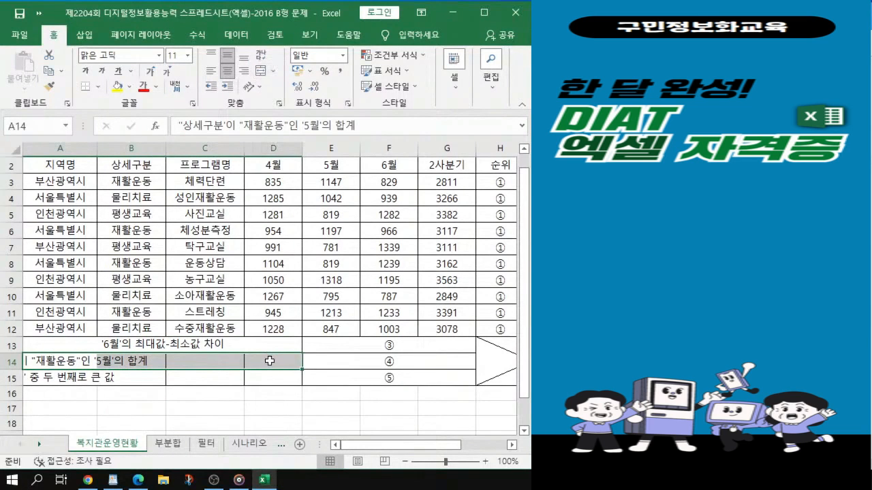
pyautogui.scroll(1, 269, 361)
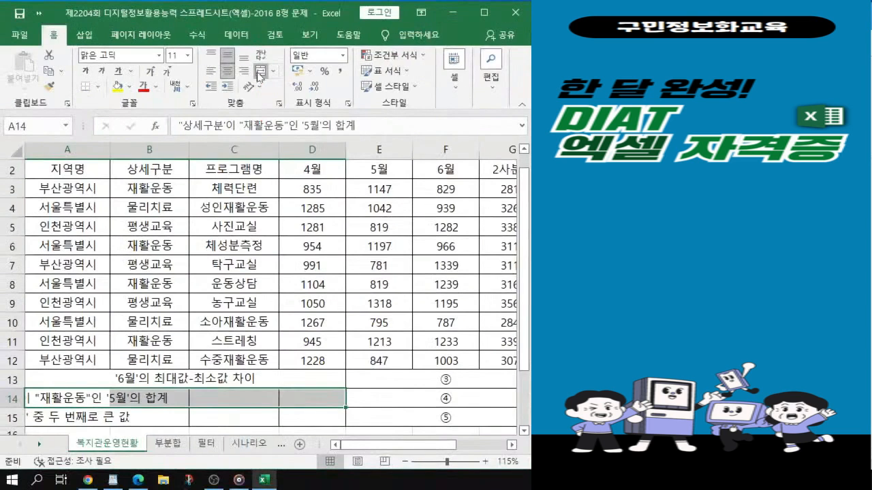
pyautogui.click(259, 75)
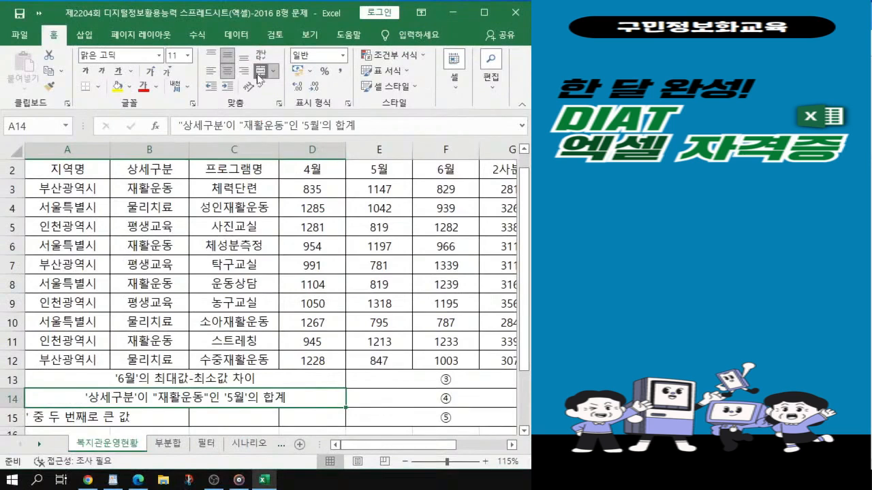
pyautogui.click(58, 421)
pyautogui.moveTo(56, 420); pyautogui.dragTo(312, 422)
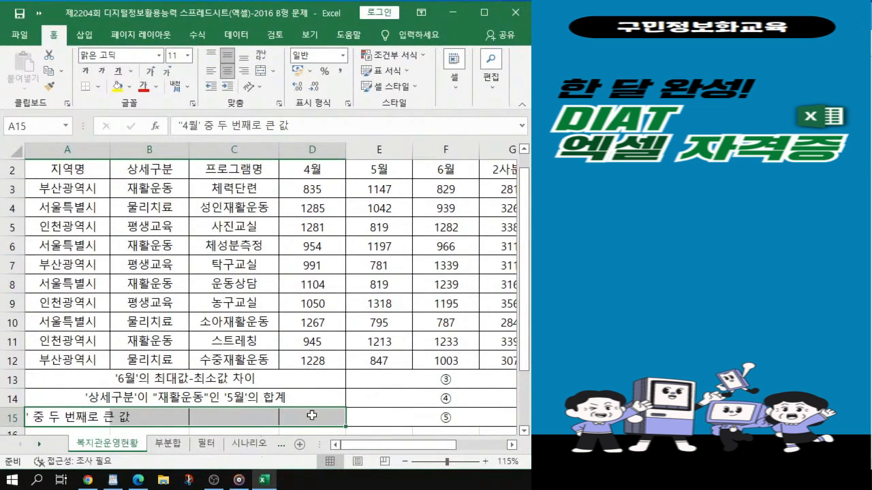
pyautogui.click(261, 73)
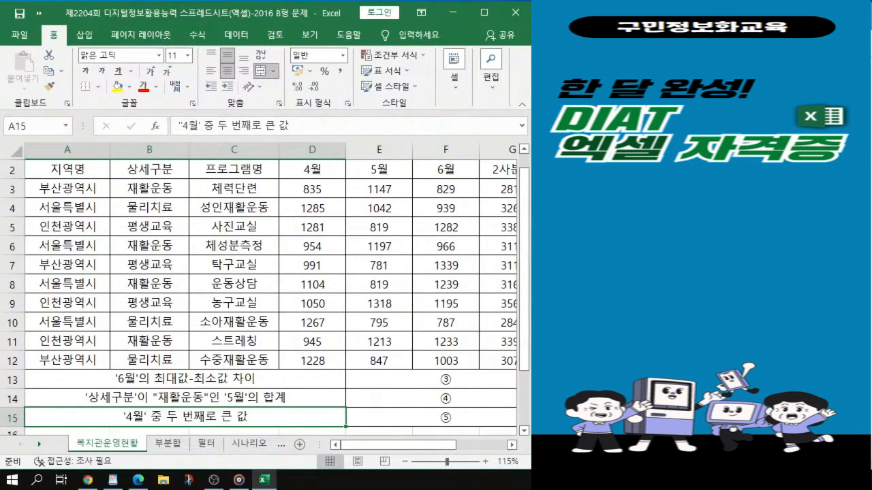
# Fill the header cells A2:I2 and the merged label cells A13:D15 with the lightest orange theme color.
pyautogui.hotkey('alt', 'Tab')
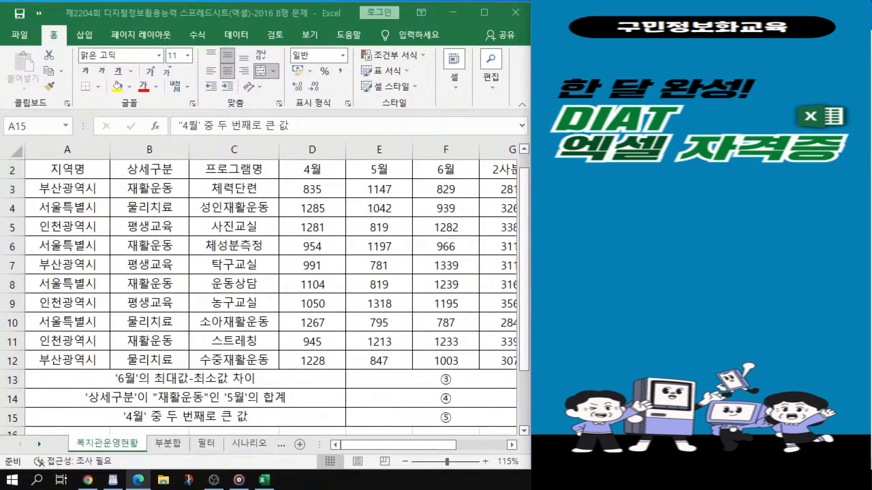
pyautogui.click(61, 171)
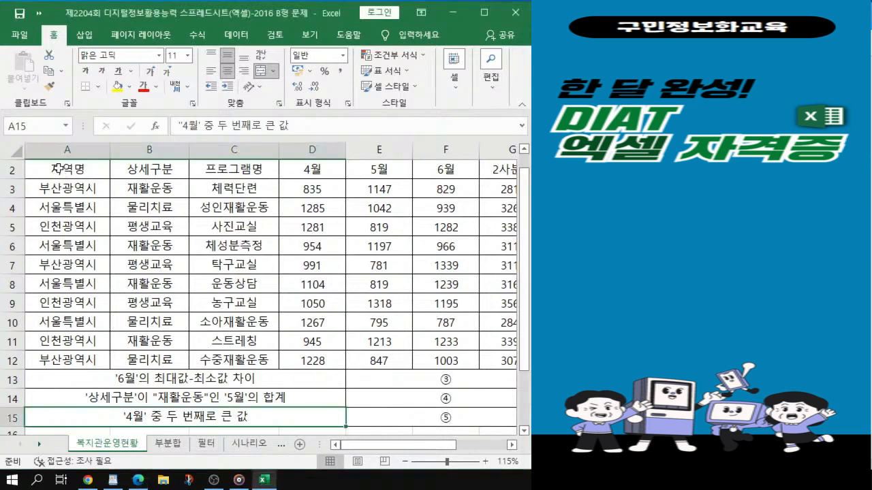
pyautogui.click(57, 170)
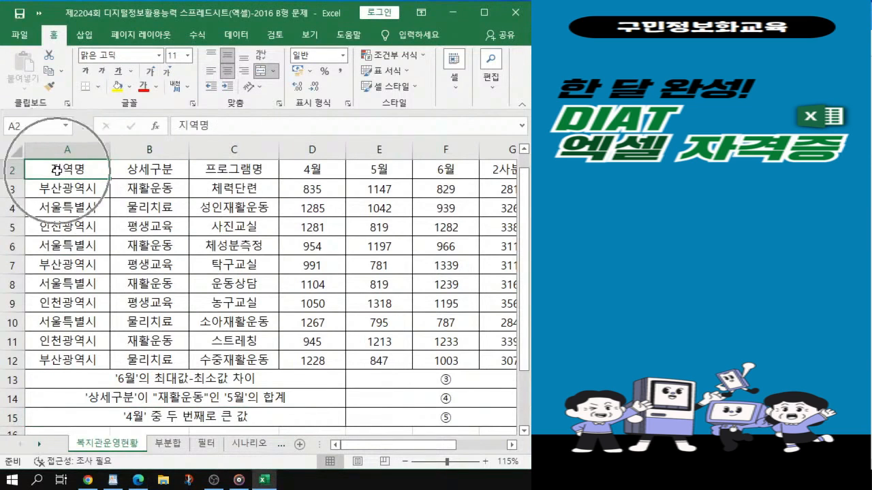
pyautogui.moveTo(71, 172); pyautogui.dragTo(21, 176)
pyautogui.hotkey('ctrl', 'q')
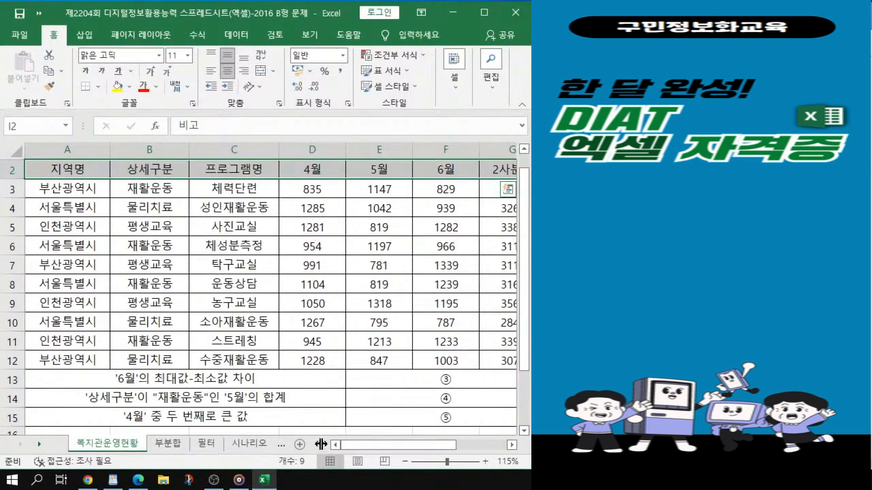
pyautogui.keyDown('ctrl'); pyautogui.scroll(-1, 226, 264); pyautogui.keyUp('ctrl')
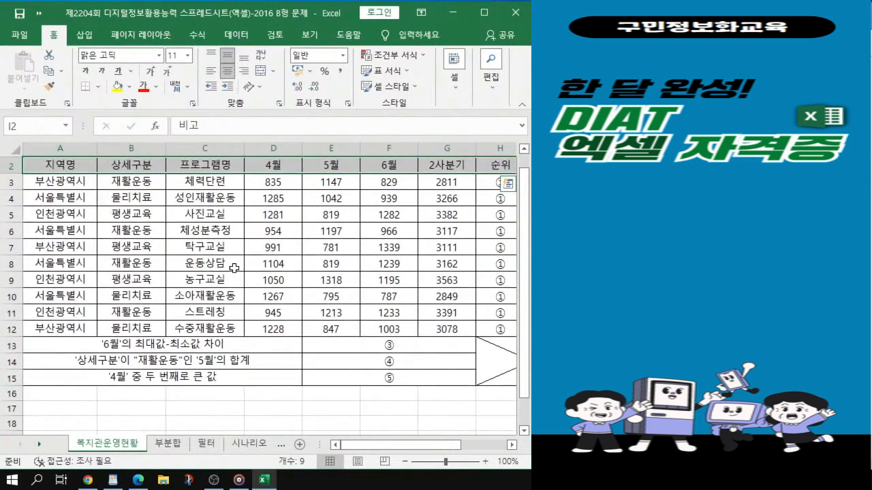
pyautogui.keyDown('ctrl'); pyautogui.scroll(-1, 251, 268); pyautogui.keyUp('ctrl')
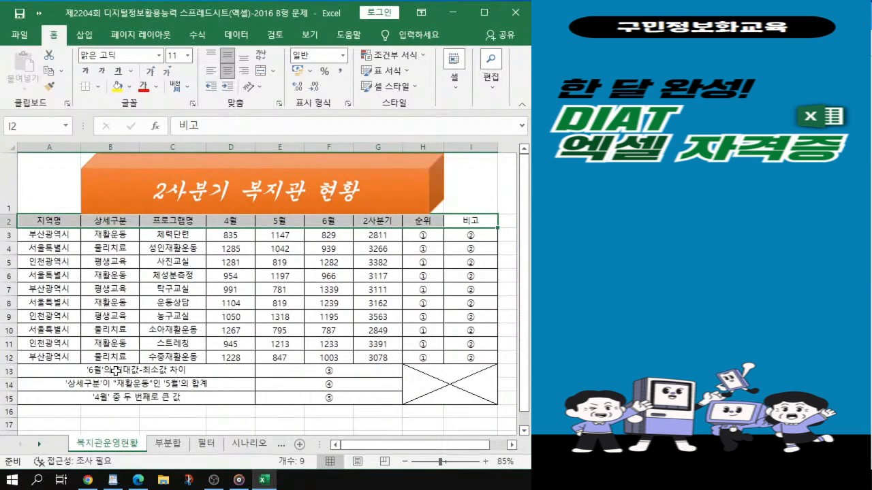
pyautogui.moveTo(116, 370); pyautogui.dragTo(111, 398)
pyautogui.moveTo(111, 399); pyautogui.dragTo(111, 399)
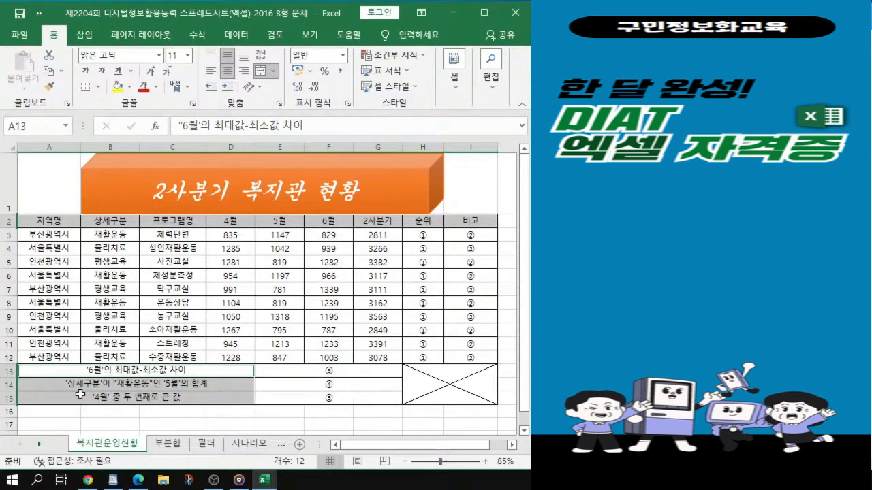
pyautogui.press('ctrl')
pyautogui.press('ctrl')
pyautogui.hotkey('alt', 'Tab')
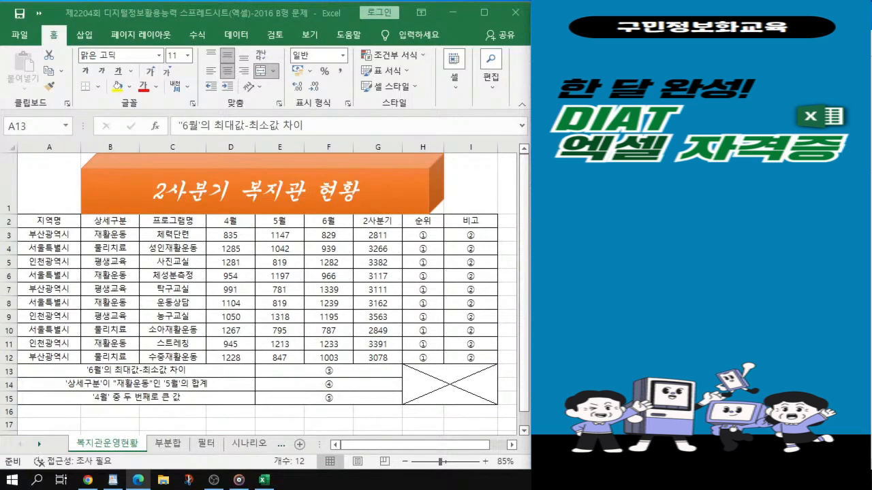
pyautogui.hotkey('alt', 'Tab')
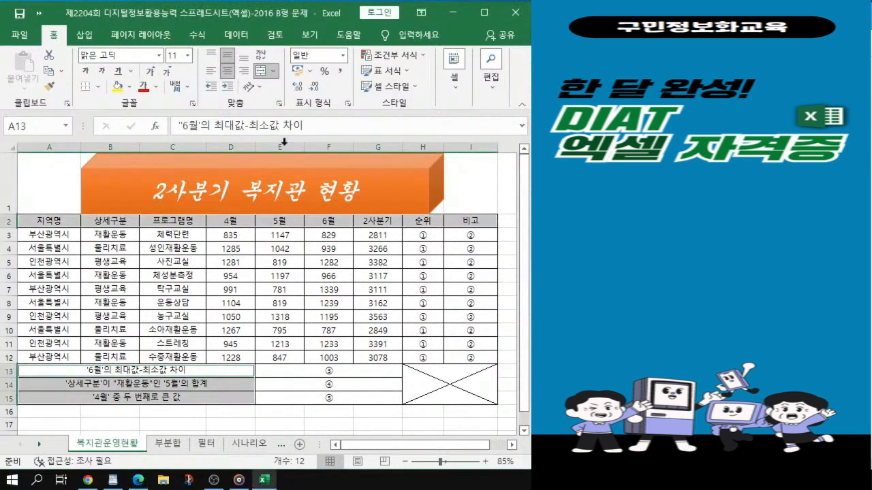
pyautogui.click(129, 87)
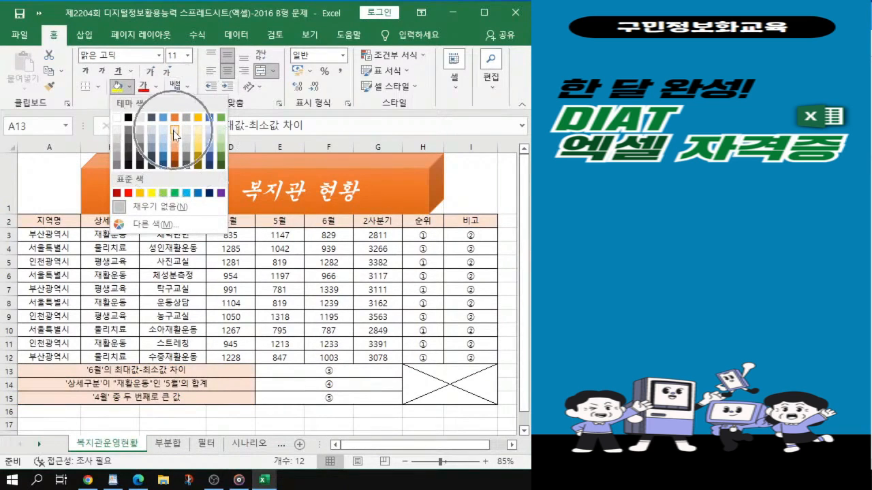
pyautogui.click(175, 135)
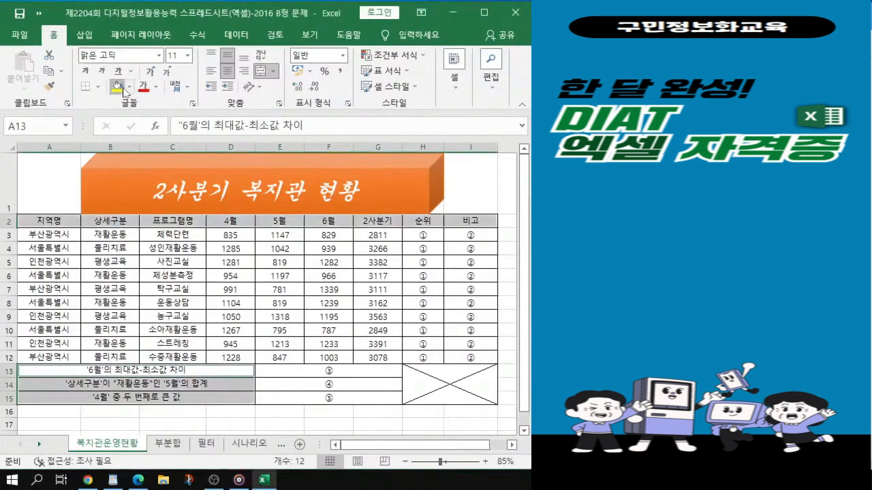
pyautogui.click(119, 87)
pyautogui.click(131, 88)
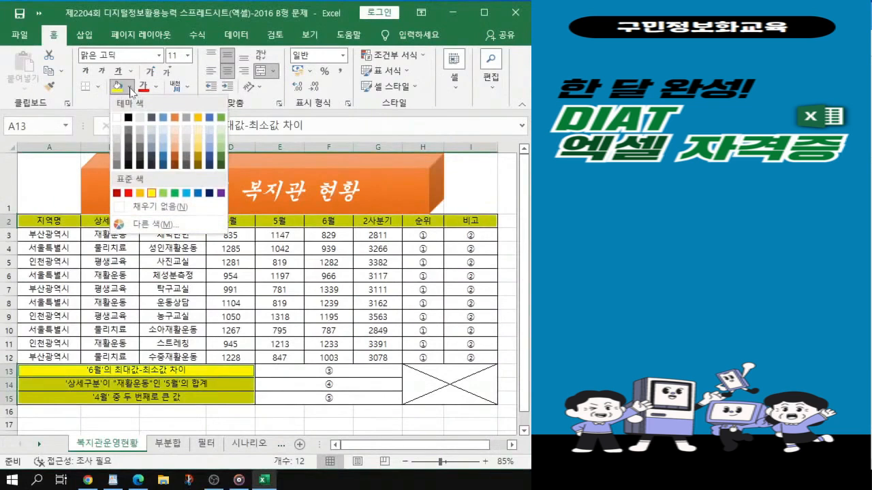
pyautogui.click(176, 133)
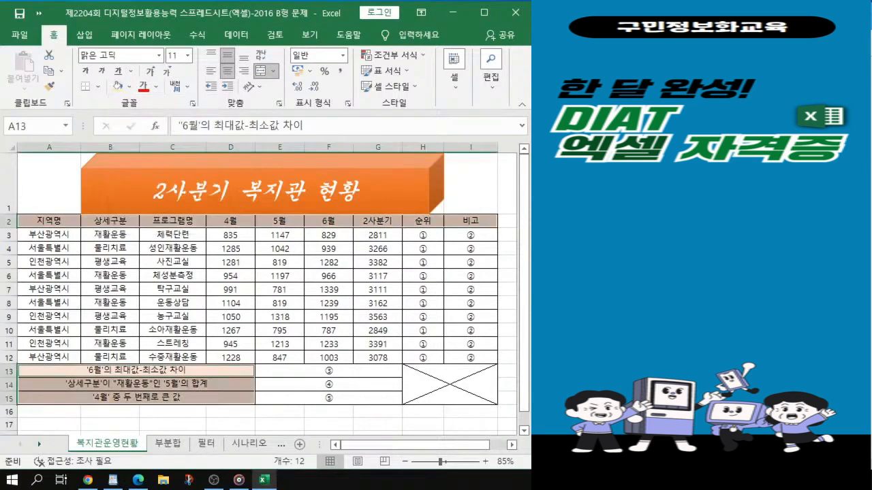
# Make the text in header cells A2:I2 and merged label cells A13:D15 bold.
pyautogui.hotkey('alt', 'Tab')
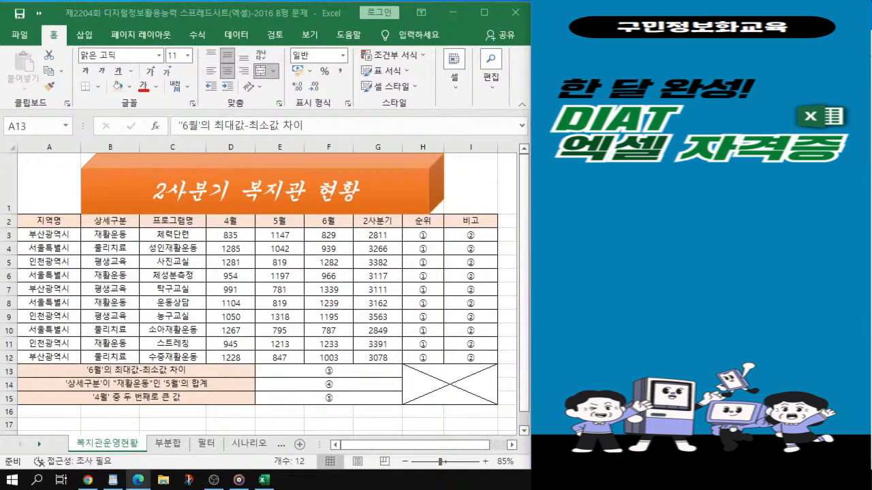
pyautogui.hotkey('alt', 'Tab')
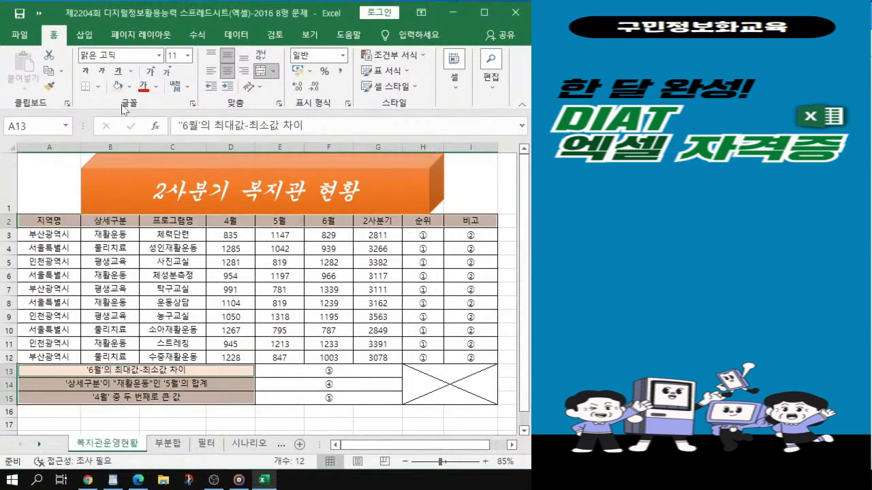
pyautogui.press('ctrl')
pyautogui.press('ctrl')
pyautogui.press('ctrl')
pyautogui.press('ctrl')
pyautogui.press('ctrl')
pyautogui.click(83, 75)
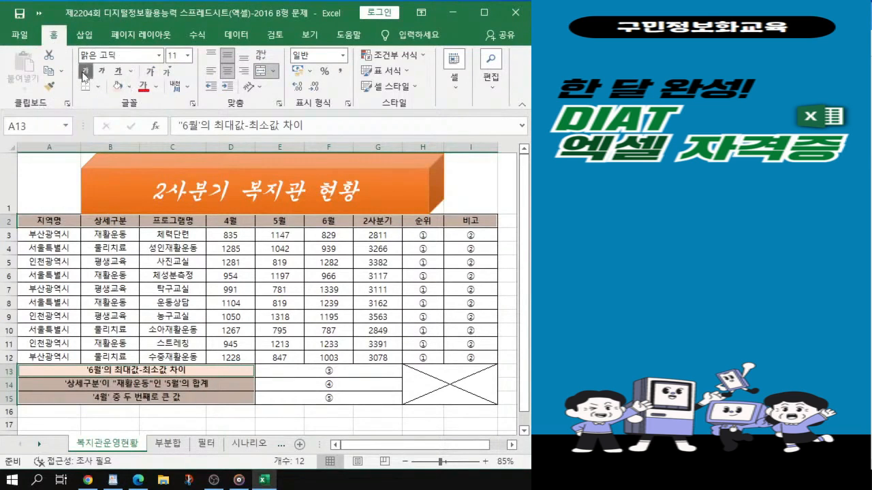
pyautogui.press('ctrl')
pyautogui.hotkey('alt', 'Tab')
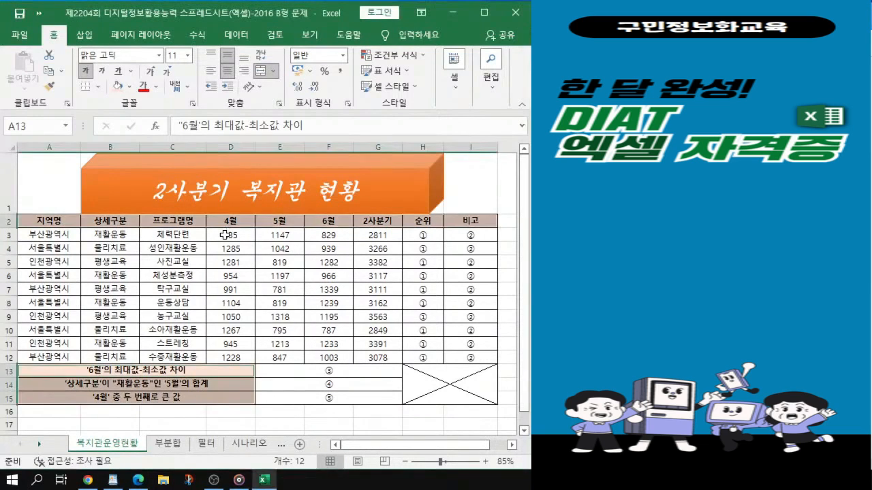
pyautogui.click(230, 236)
pyautogui.press('ctrl')
pyautogui.press('ctrl')
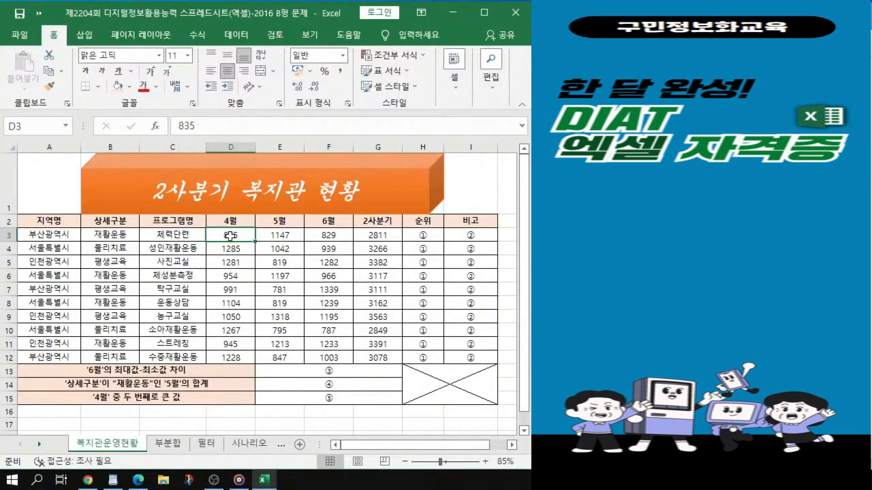
pyautogui.scroll(1, 230, 236)
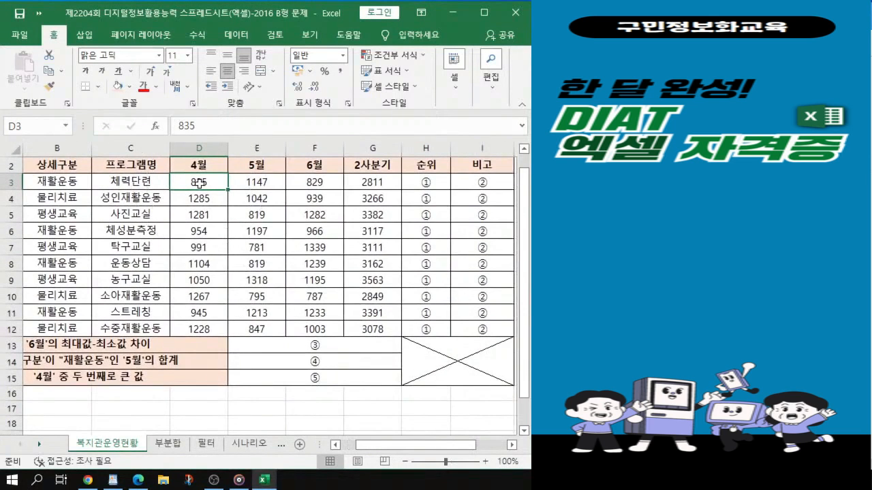
pyautogui.press('ctrl')
pyautogui.press('ctrl')
pyautogui.moveTo(226, 189); pyautogui.dragTo(349, 323)
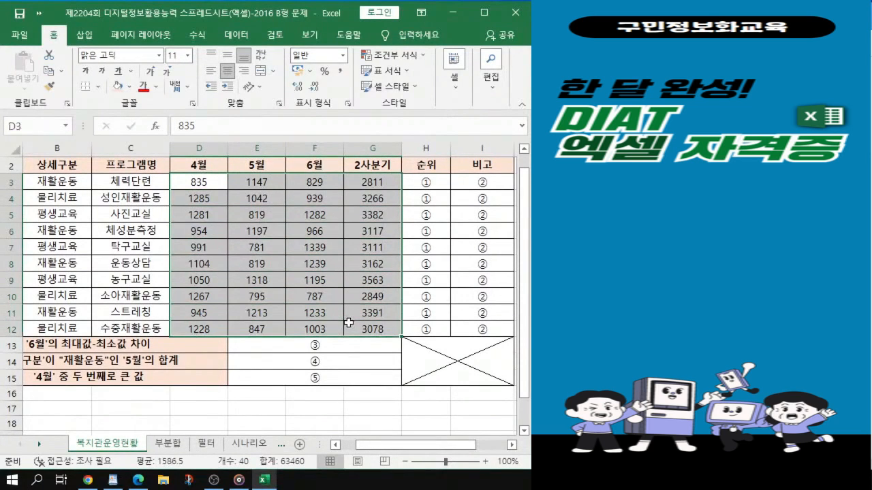
pyautogui.hotkey('ctrl', 'q')
pyautogui.moveTo(189, 188); pyautogui.dragTo(374, 331)
pyautogui.hotkey('ctrl', '1')
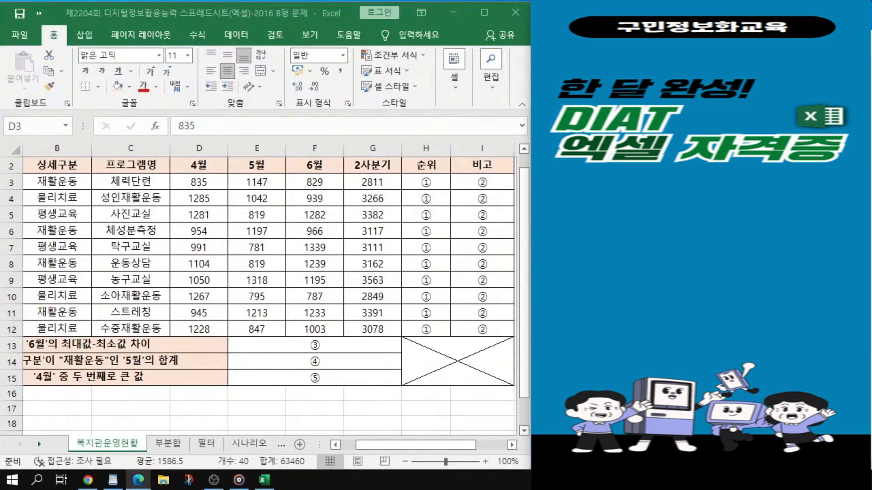
pyautogui.click(303, 261)
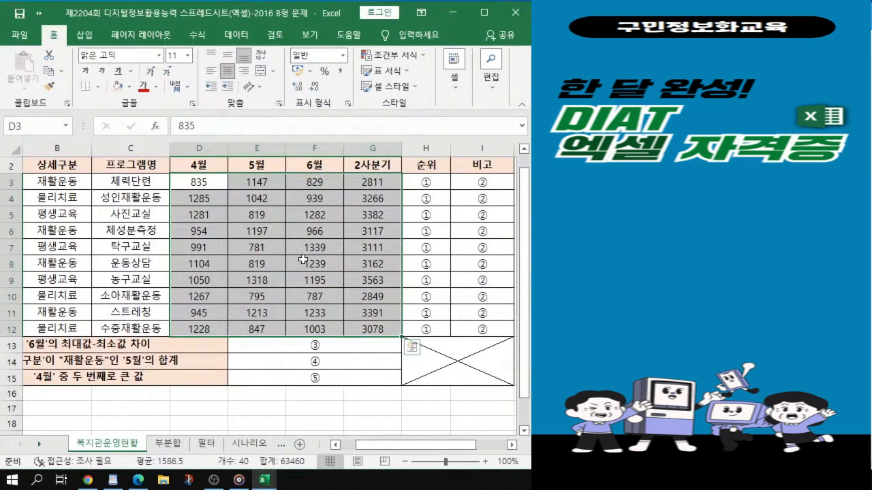
pyautogui.hotkey('ctrl', 'q')
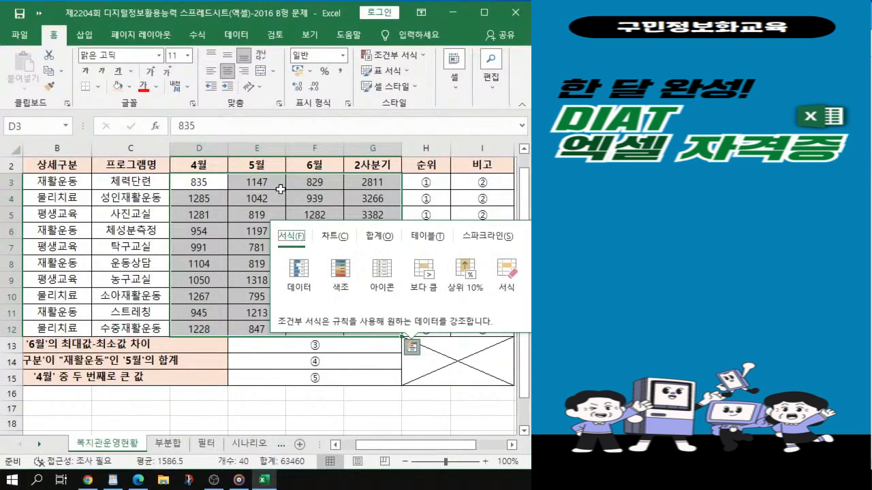
pyautogui.click(309, 215)
# Bring up the cell formatting for the amounts in D3:G12 and choose the custom (사용자 지정) number category.
pyautogui.moveTo(207, 181); pyautogui.dragTo(399, 331)
pyautogui.hotkey('ctrl', '1')
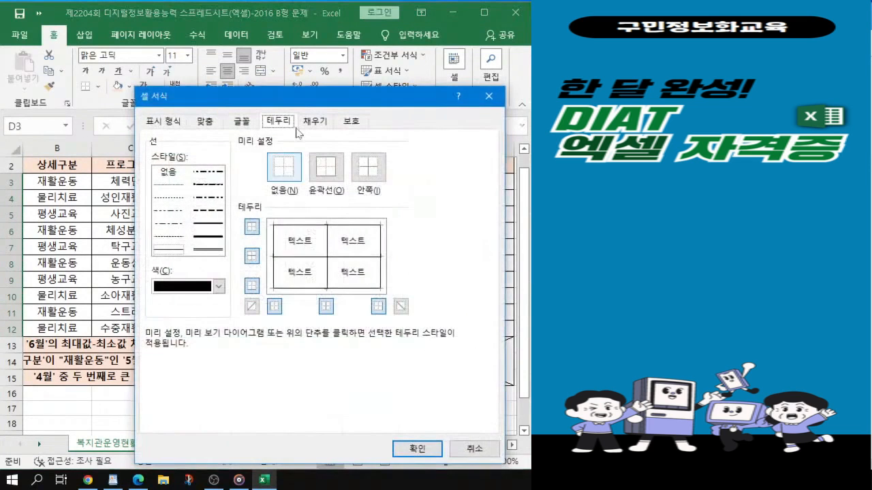
pyautogui.moveTo(307, 101); pyautogui.dragTo(314, 56)
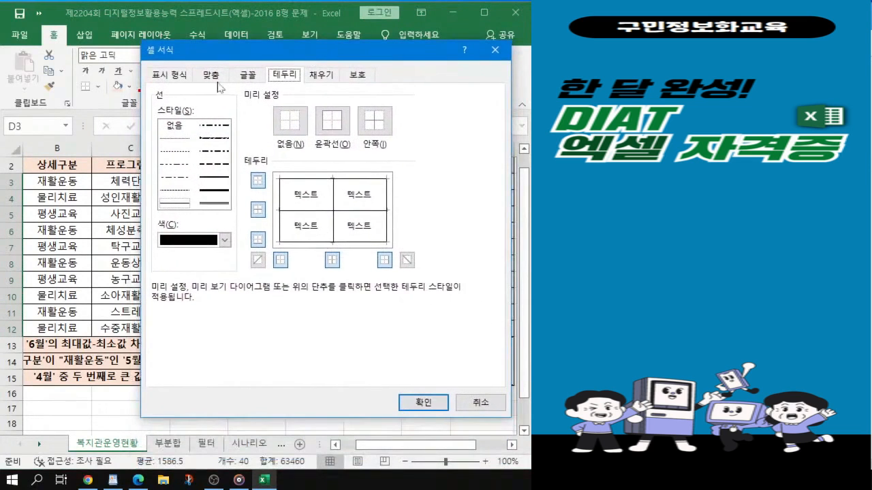
pyautogui.click(173, 80)
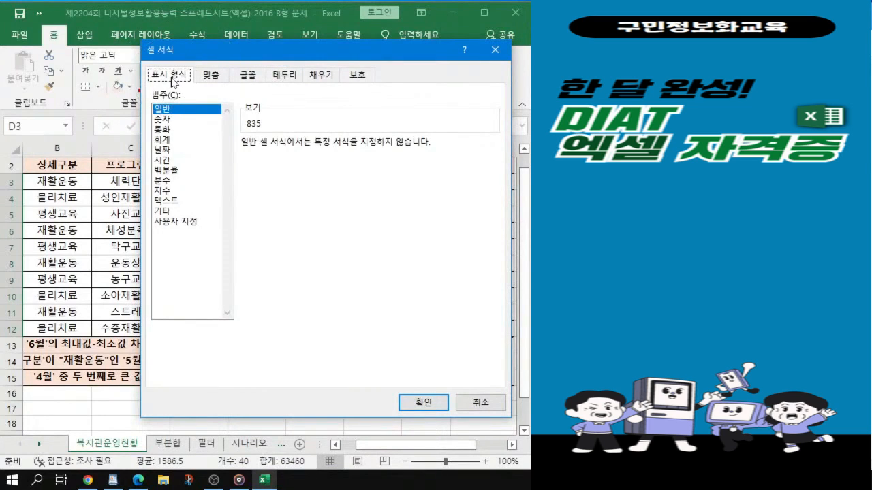
pyautogui.click(179, 222)
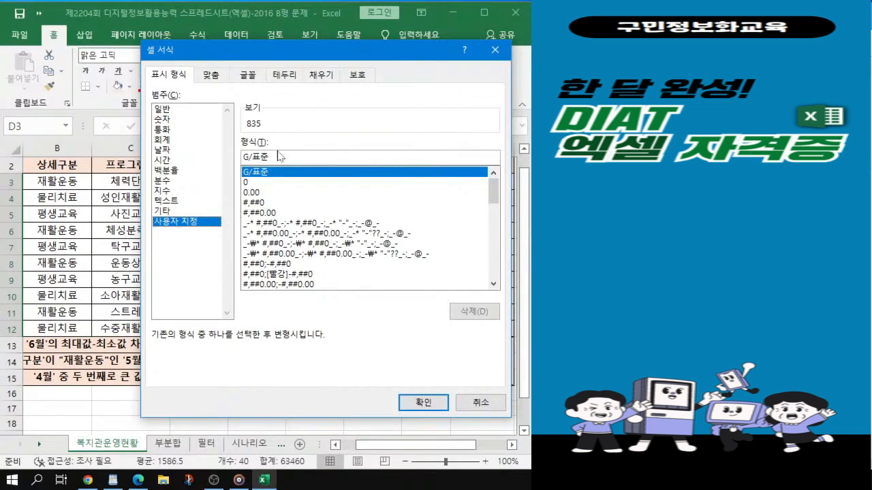
# Apply the custom number format #,##0"원" to the selected monthly and quarterly amounts.
pyautogui.moveTo(280, 156); pyautogui.dragTo(156, 140)
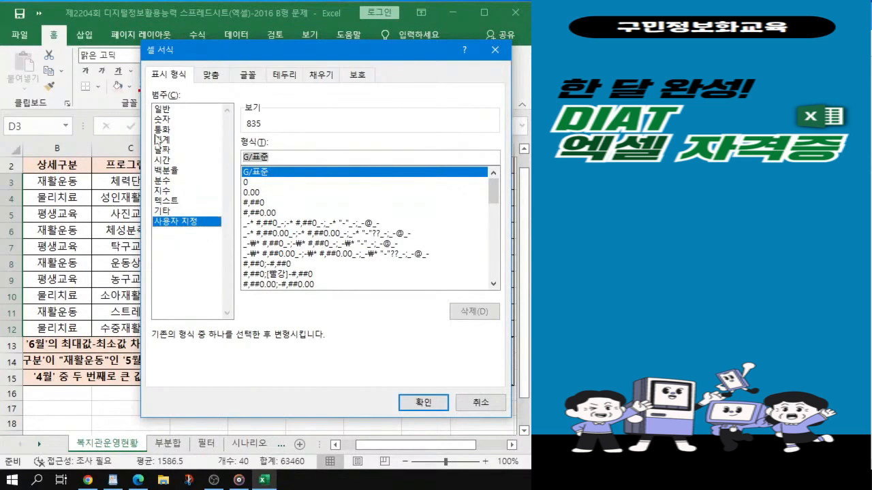
pyautogui.write('#,###')
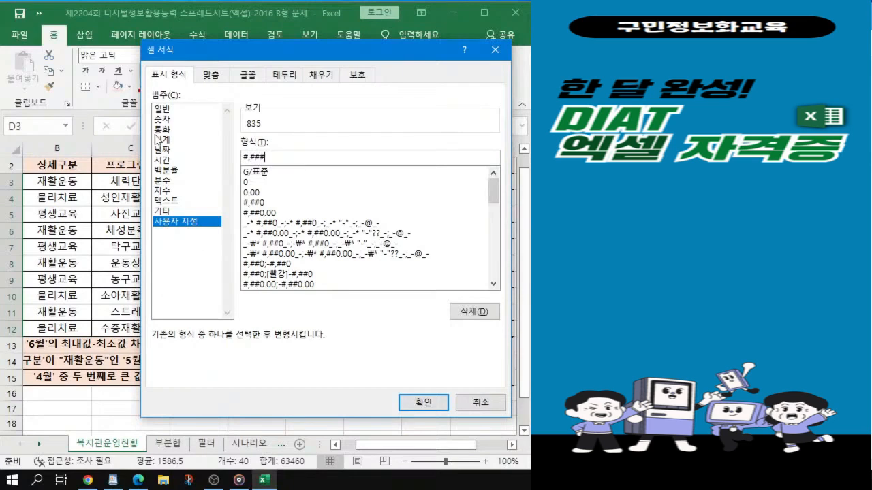
pyautogui.press('BackSpace')
pyautogui.write('0"')
pyautogui.write('dnjs"')
pyautogui.press('BackSpace')
pyautogui.press('BackSpace')
pyautogui.press('BackSpace')
pyautogui.press('BackSpace')
pyautogui.press('BackSpace')
pyautogui.write('원"')
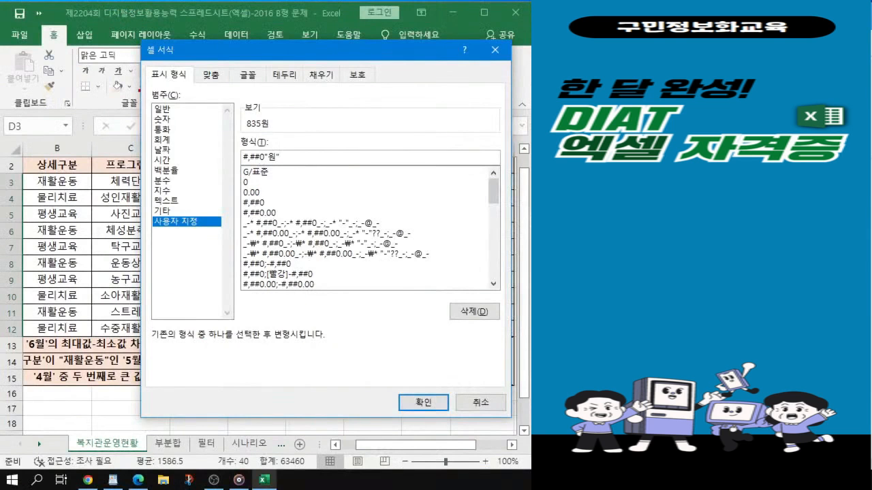
pyautogui.click(428, 407)
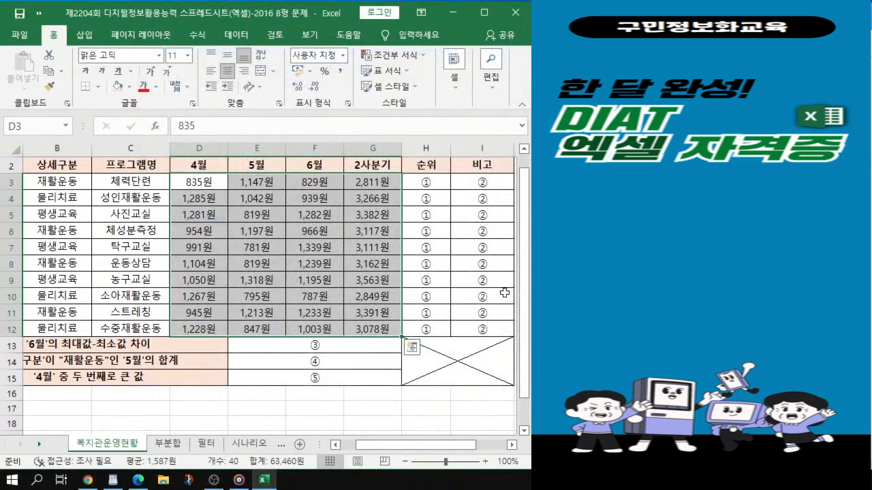
pyautogui.hotkey('ctrl', 'q')
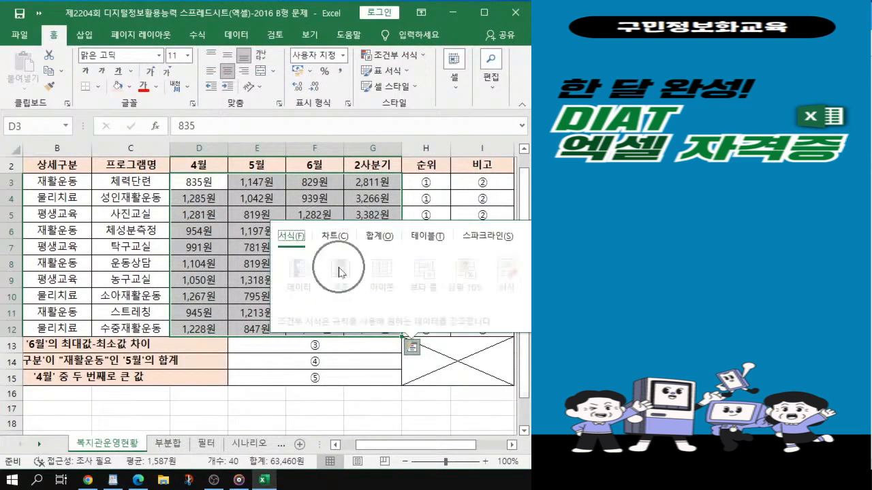
pyautogui.click(315, 181)
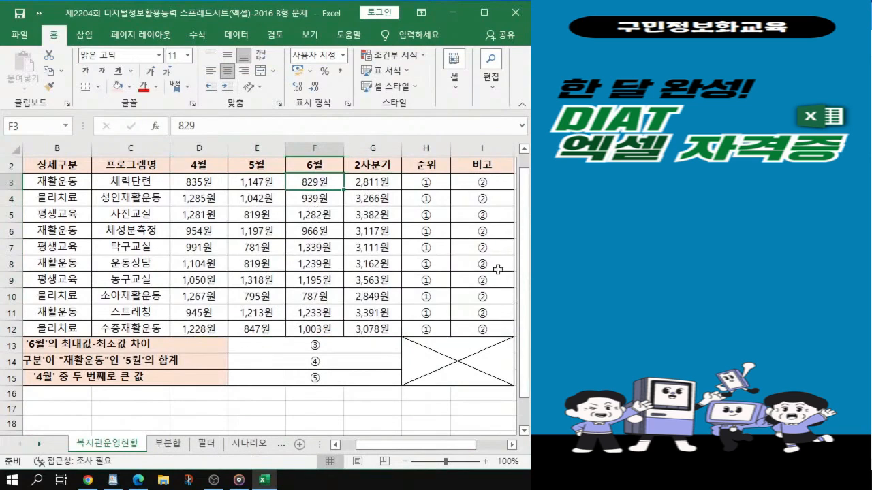
pyautogui.hotkey('alt', 'Tab')
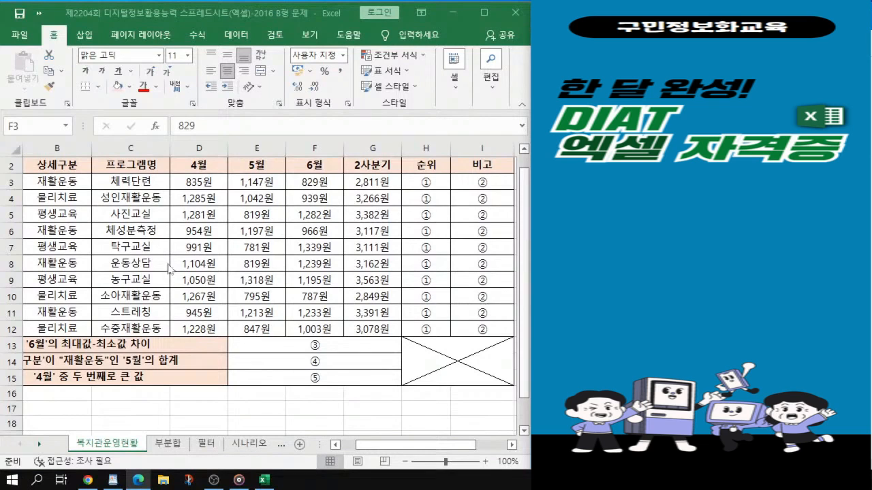
pyautogui.click(272, 183)
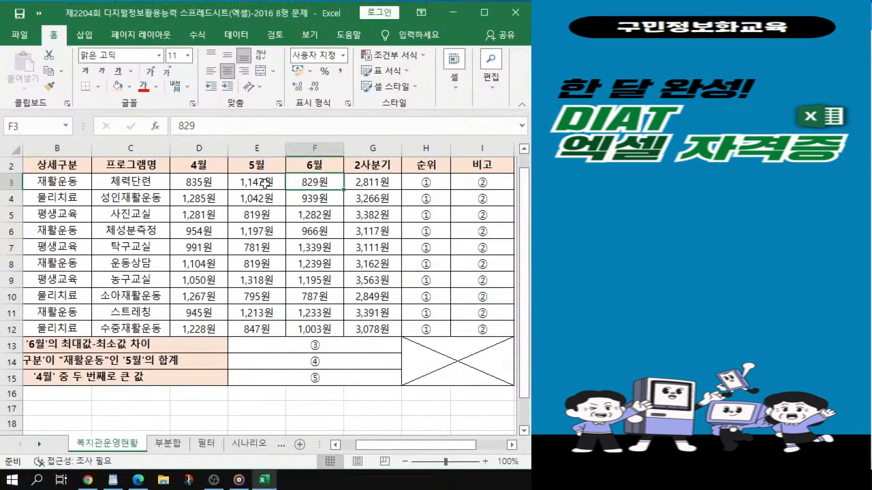
pyautogui.click(265, 183)
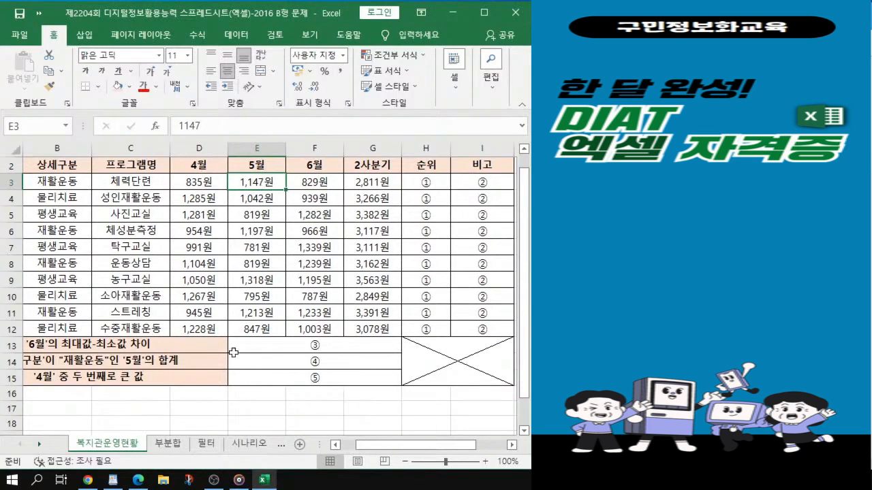
# Format the merged result cells E13:G15 as numbers (숫자) with 0 decimal places and the thousands separator.
pyautogui.click(271, 346)
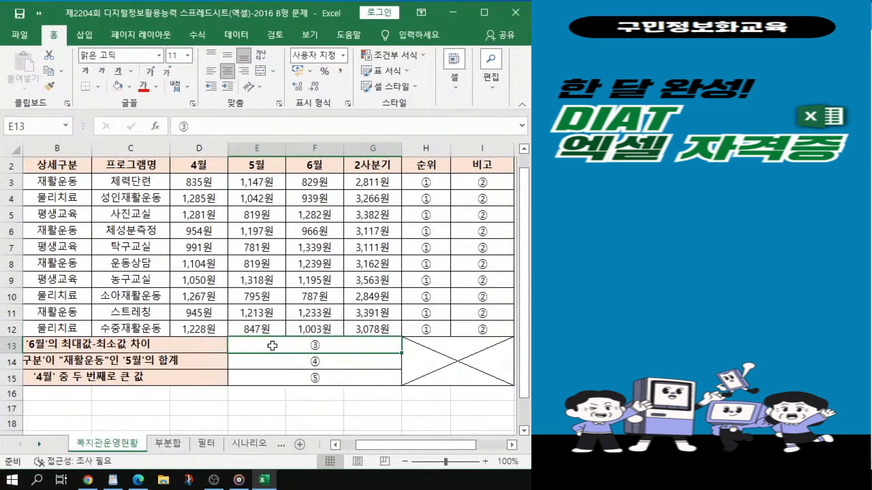
pyautogui.moveTo(271, 346)
pyautogui.mouseDown()
pyautogui.moveTo(344, 365)
pyautogui.moveTo(341, 384)
pyautogui.mouseUp()
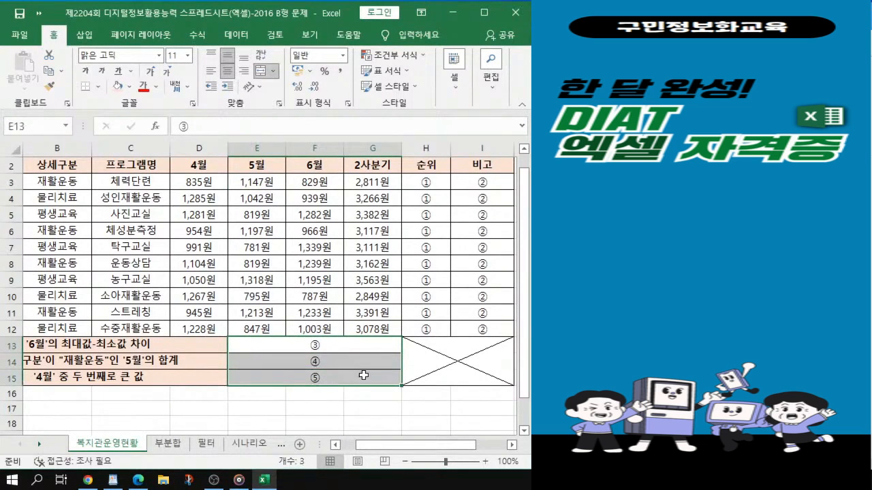
pyautogui.scroll(1, 364, 375)
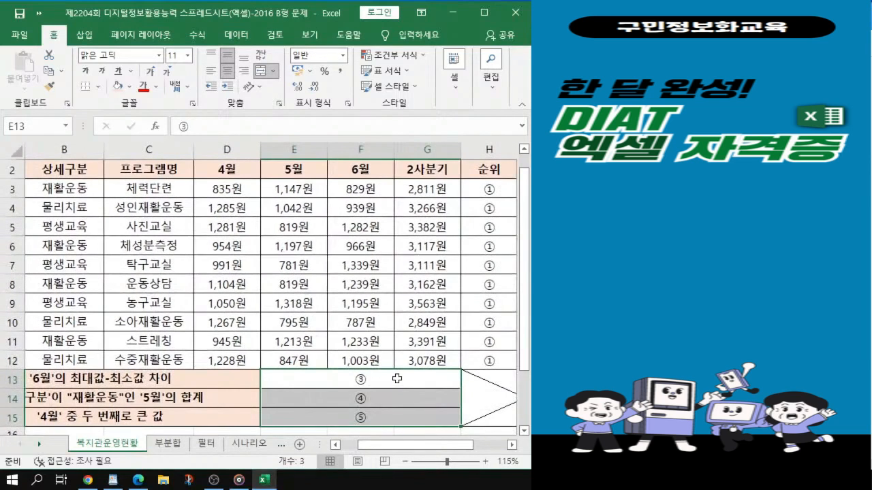
pyautogui.click(397, 379)
pyautogui.moveTo(399, 380)
pyautogui.mouseDown()
pyautogui.moveTo(399, 424)
pyautogui.moveTo(412, 377)
pyautogui.moveTo(412, 419)
pyautogui.moveTo(411, 375)
pyautogui.moveTo(416, 414)
pyautogui.mouseUp()
pyautogui.hotkey('alt', 'Tab')
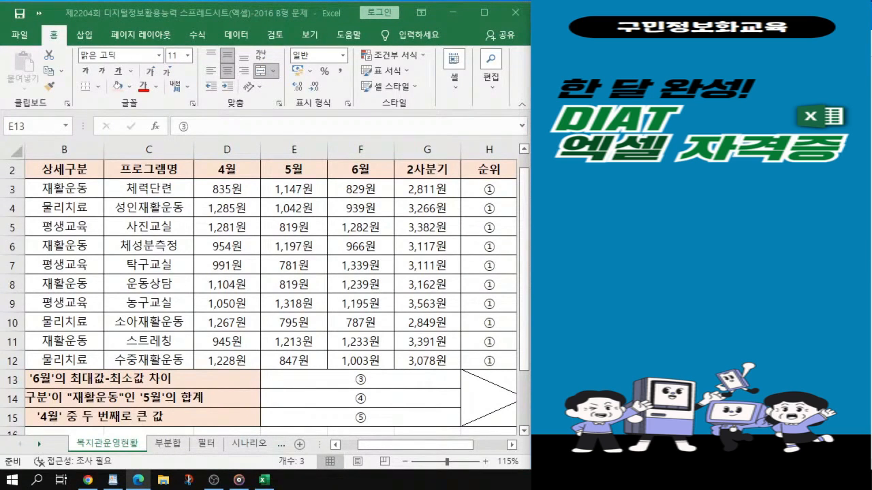
pyautogui.hotkey('alt', 'Tab')
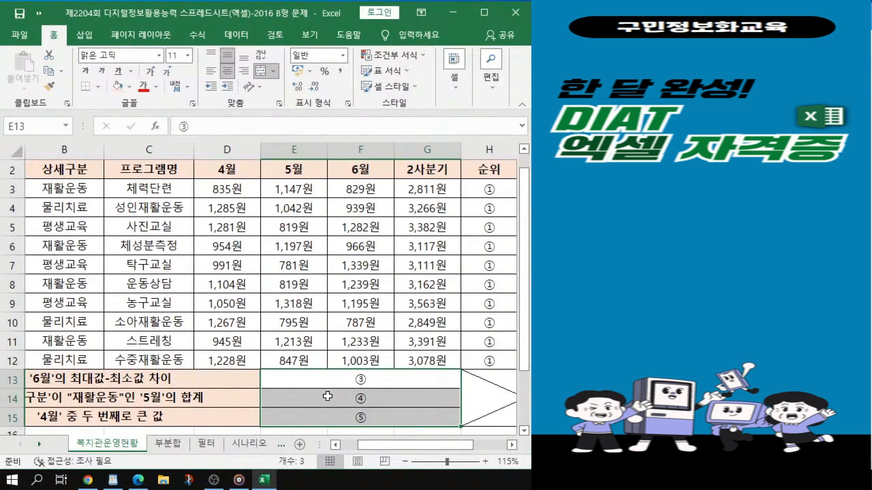
pyautogui.hotkey('ctrl', '1')
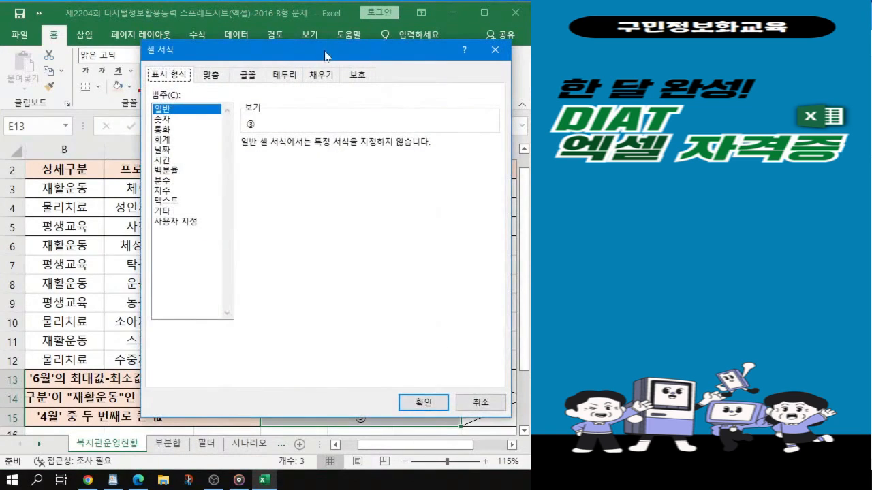
pyautogui.moveTo(325, 60); pyautogui.dragTo(286, 63)
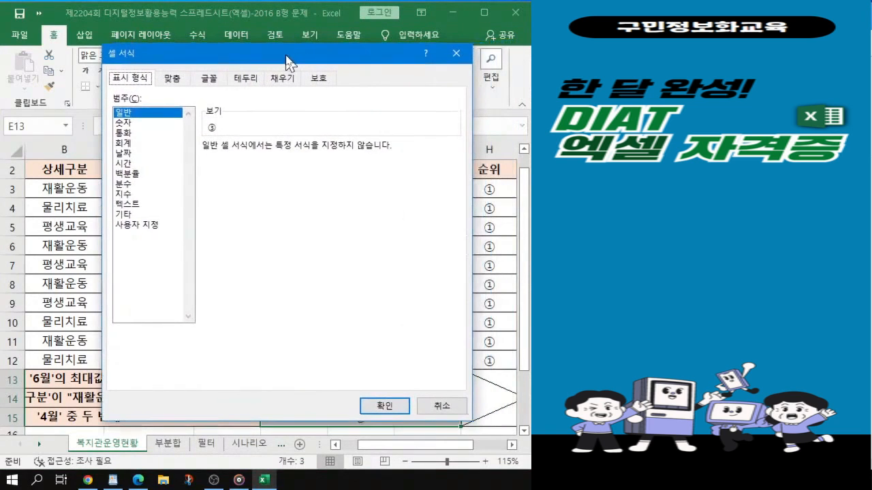
pyautogui.click(124, 124)
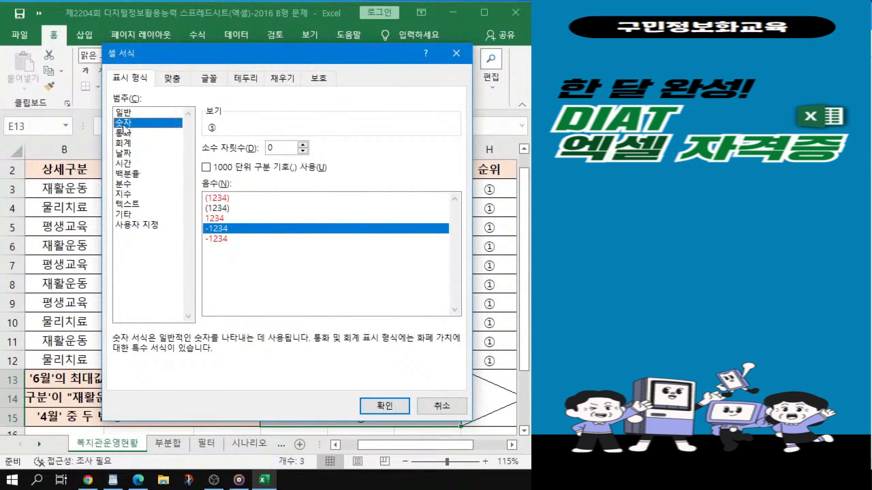
pyautogui.click(207, 168)
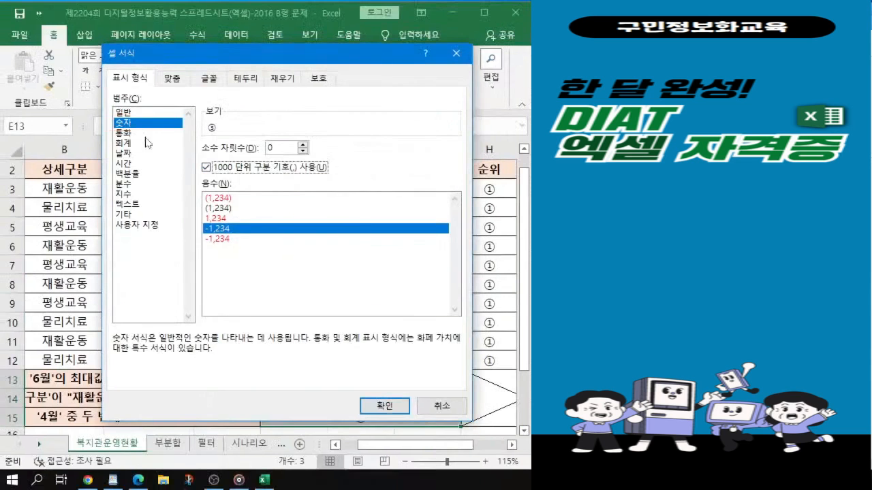
pyautogui.click(390, 410)
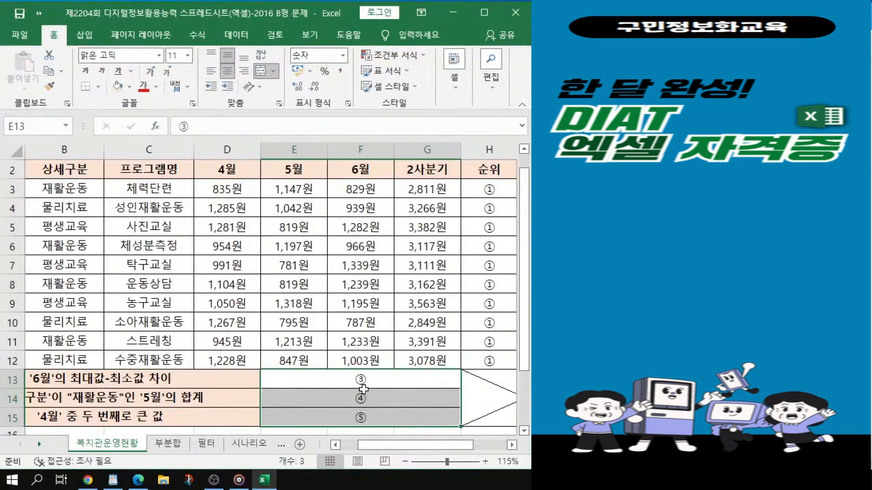
# Bring up the cell formatting for the rankings in H3:H12 and choose the custom (사용자 지정) number category.
pyautogui.hotkey('alt', 'Tab')
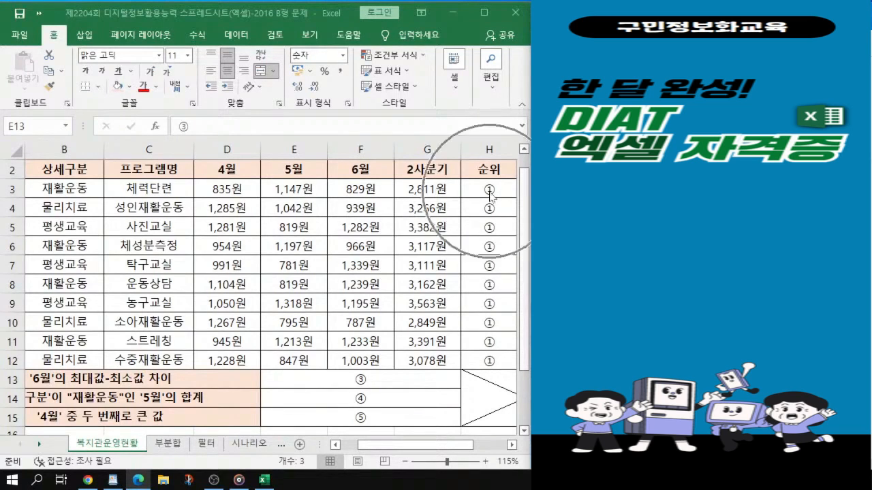
pyautogui.hotkey('shift', 'Down')
pyautogui.hotkey('shift', 'Down')
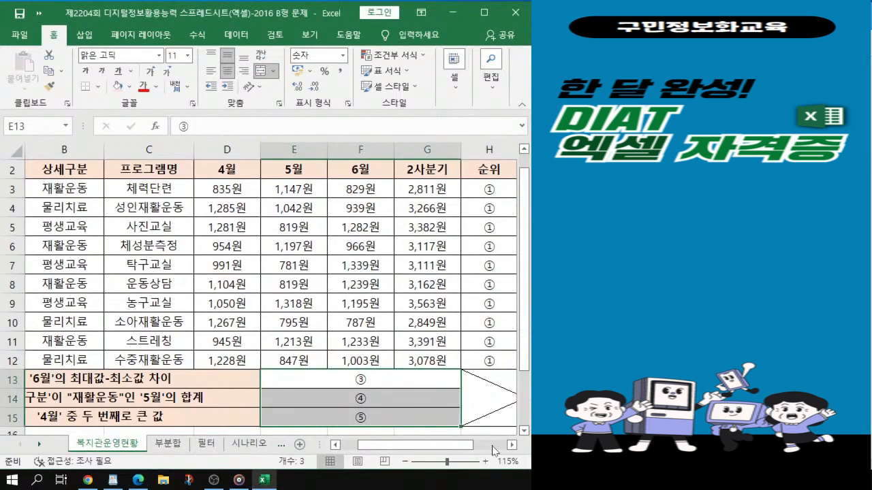
pyautogui.moveTo(449, 453); pyautogui.dragTo(484, 452)
pyautogui.click(322, 192)
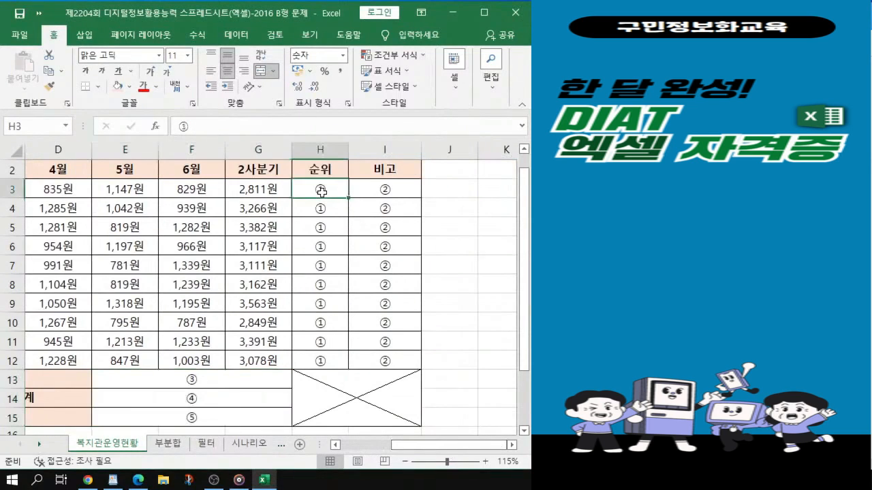
pyautogui.moveTo(322, 192); pyautogui.dragTo(321, 362)
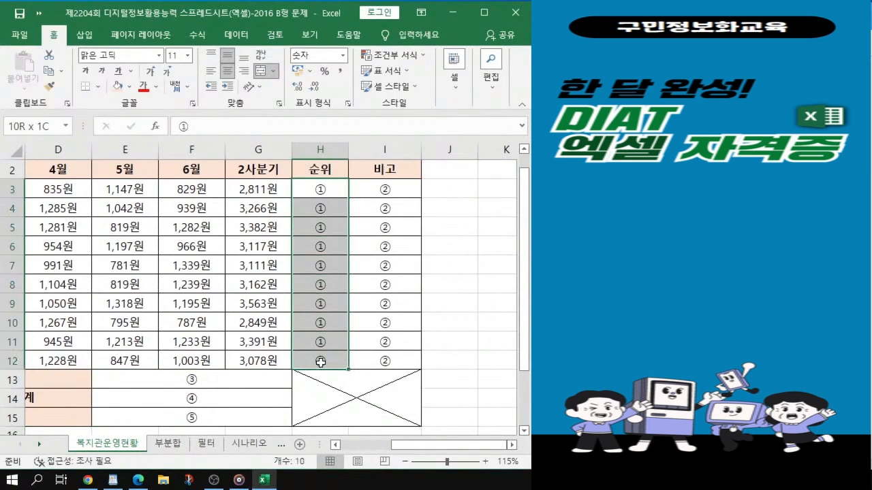
pyautogui.click(321, 191)
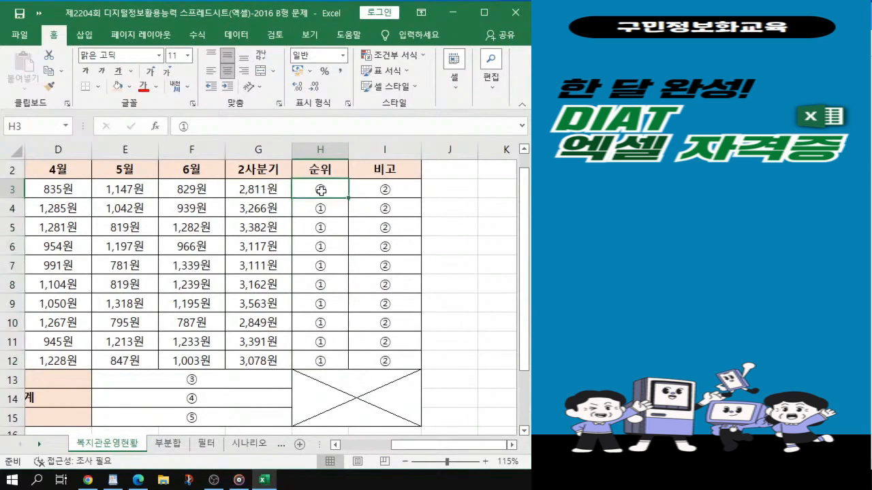
pyautogui.moveTo(321, 190); pyautogui.dragTo(321, 360)
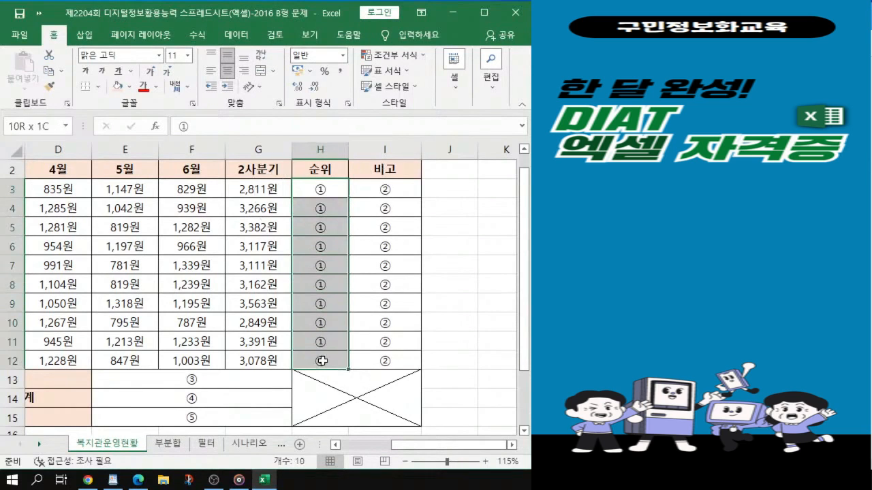
pyautogui.hotkey('alt', 'Tab')
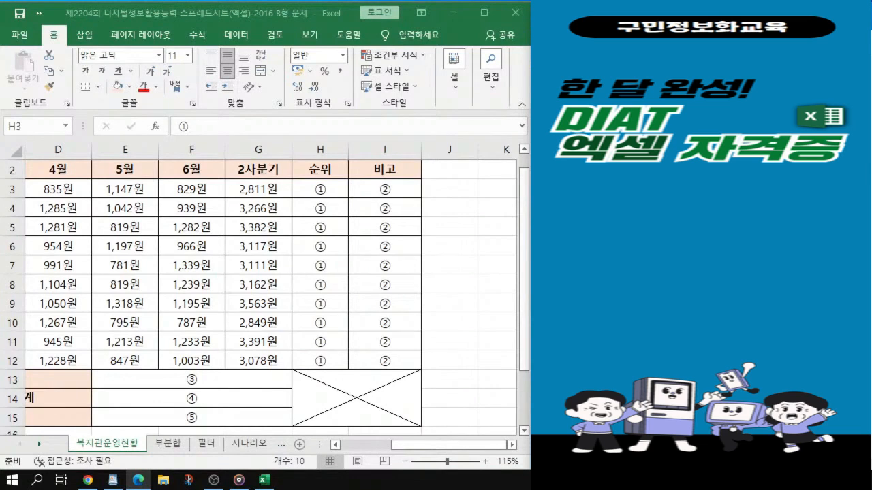
pyautogui.hotkey('alt', 'Tab')
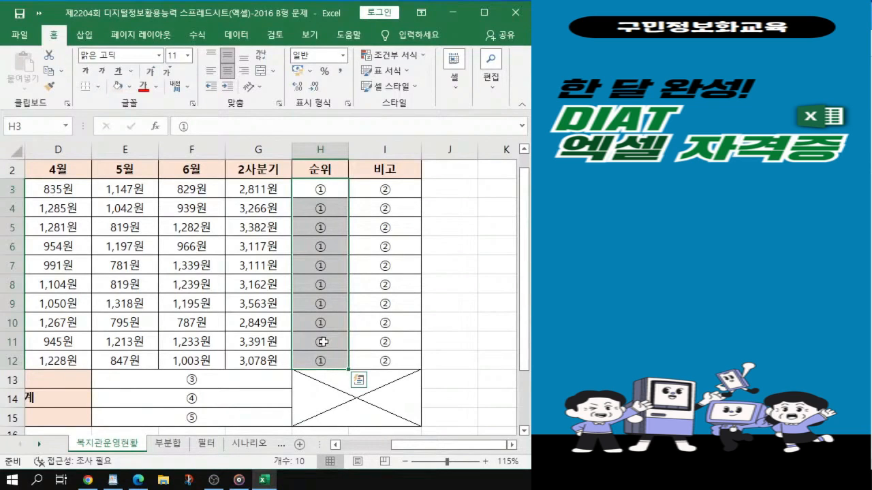
pyautogui.hotkey('ctrl', '1')
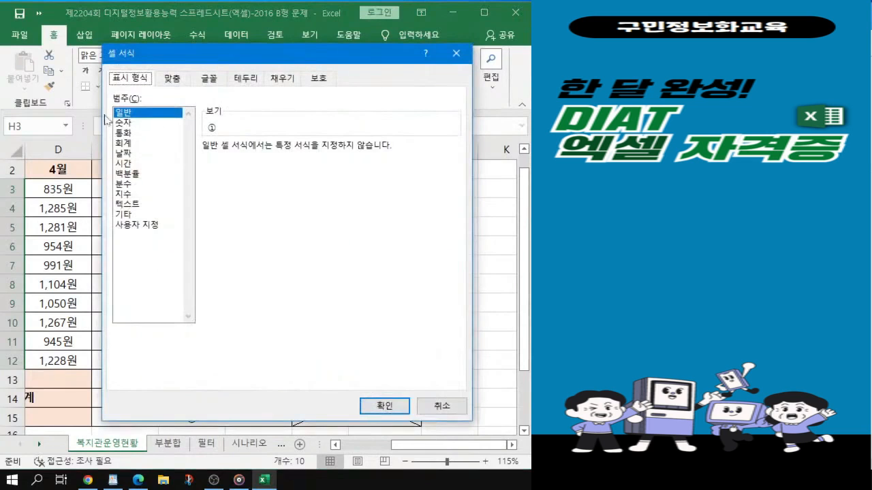
pyautogui.click(132, 225)
pyautogui.press('ctrl')
pyautogui.press('ctrl')
pyautogui.press('ctrl')
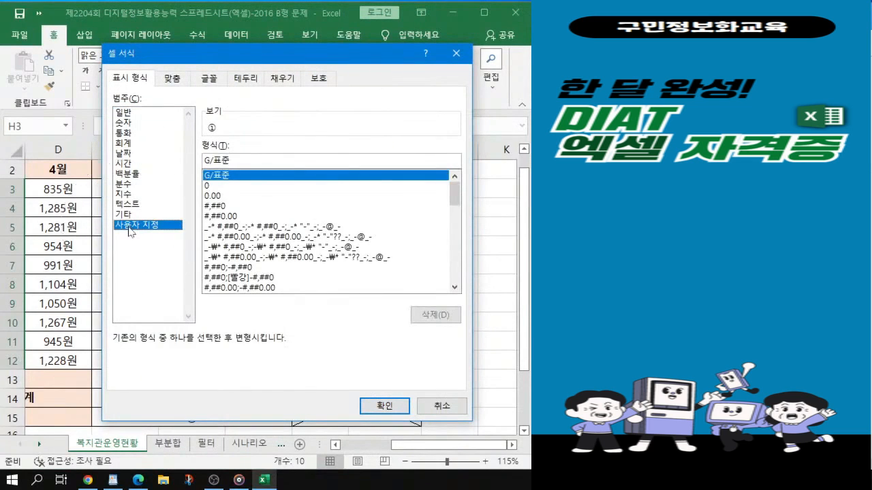
# Apply the custom number format #위 to the selected ranking cells.
pyautogui.press('ctrl')
pyautogui.press('ctrl')
pyautogui.press('ctrl')
pyautogui.moveTo(233, 160); pyautogui.dragTo(122, 156)
pyautogui.write('#')
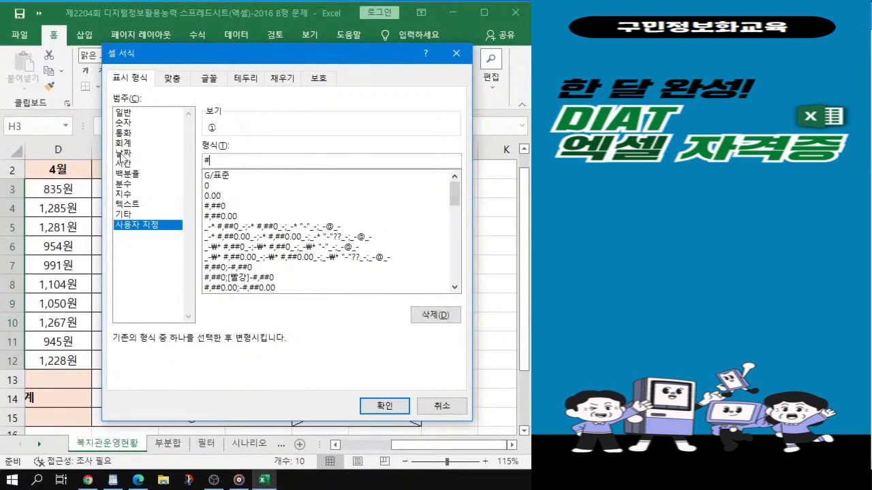
pyautogui.write('원')
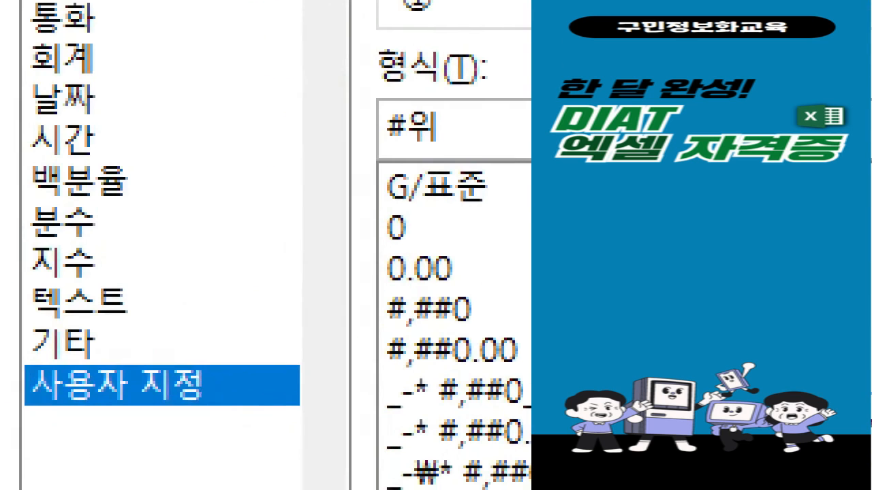
pyautogui.moveTo(358, 78); pyautogui.dragTo(495, 154)
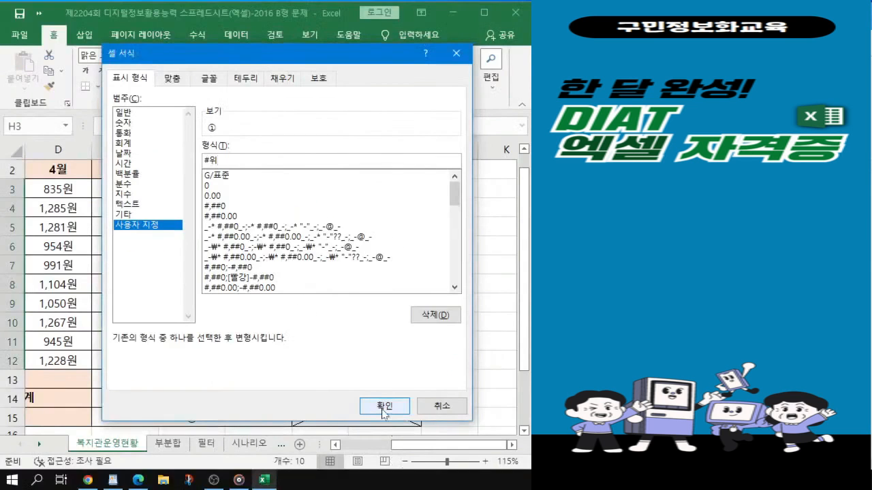
pyautogui.click(385, 408)
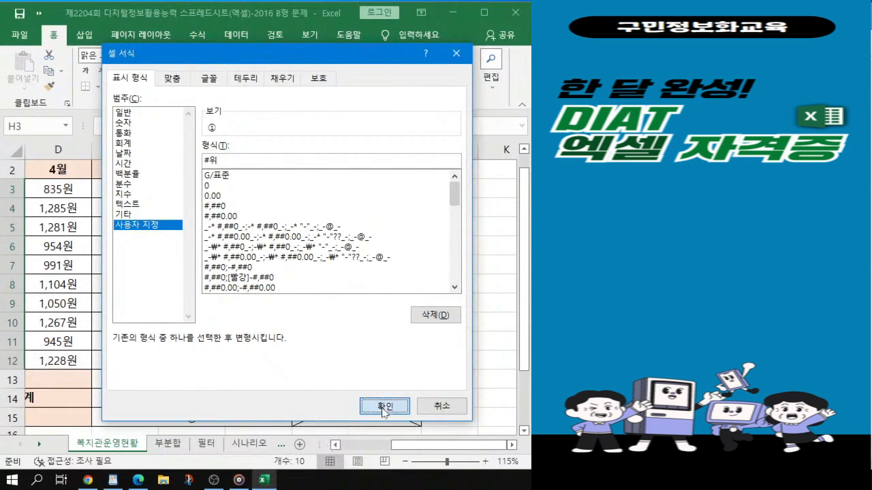
pyautogui.click(384, 407)
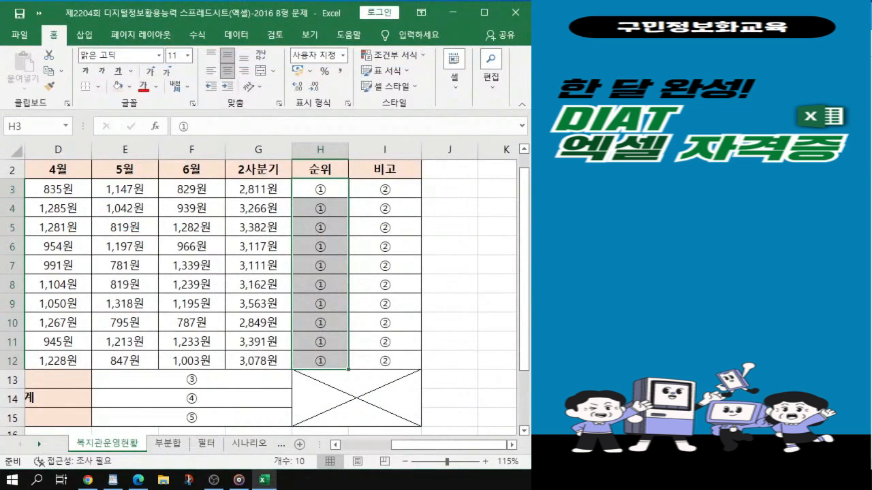
# Select the table's data rows A3:I12, leaving out the header and the summary rows.
pyautogui.hotkey('alt', 'Tab')
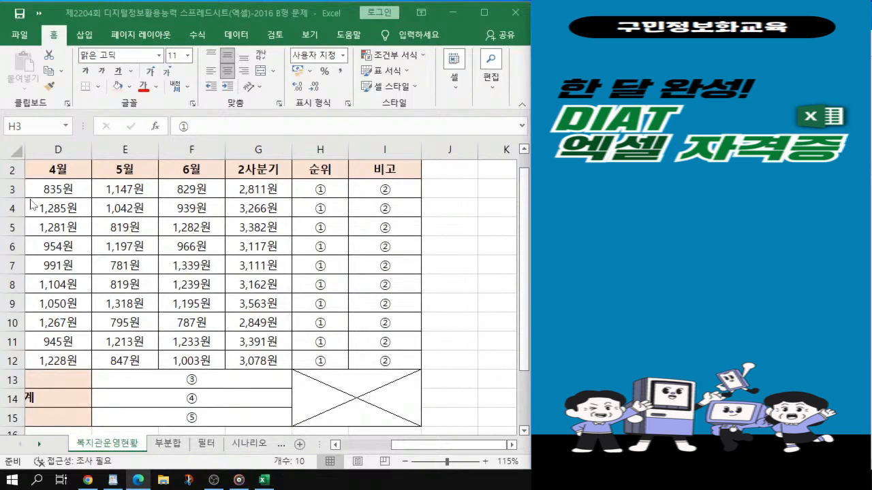
pyautogui.click(401, 446)
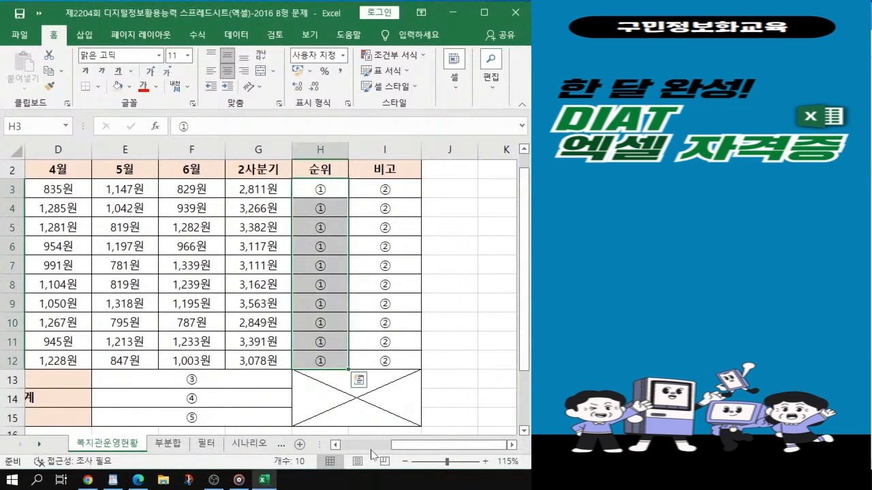
pyautogui.moveTo(401, 452); pyautogui.dragTo(350, 452)
pyautogui.click(56, 189)
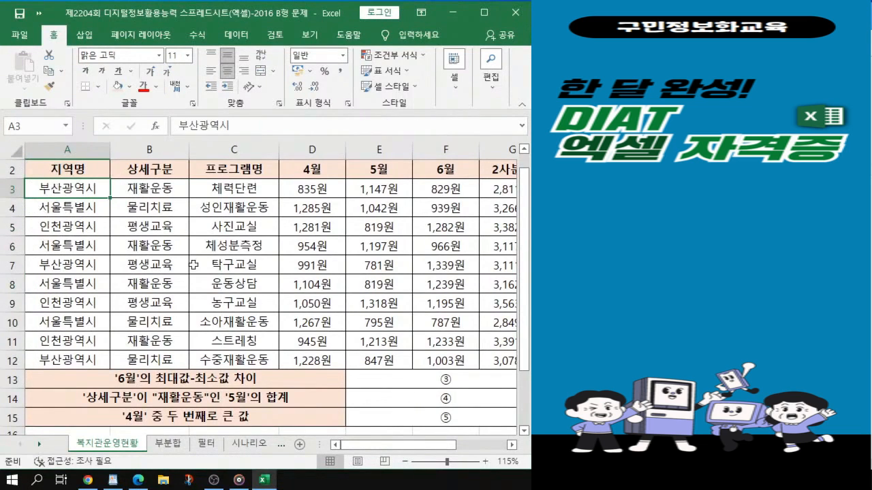
pyautogui.scroll(-1, 170, 251)
pyautogui.scroll(-1, 170, 251)
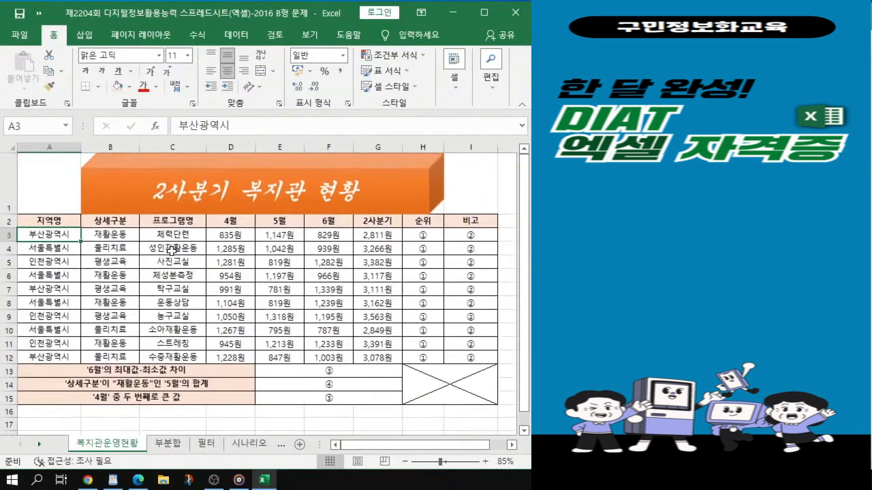
pyautogui.moveTo(60, 235); pyautogui.dragTo(470, 355)
pyautogui.click(508, 374)
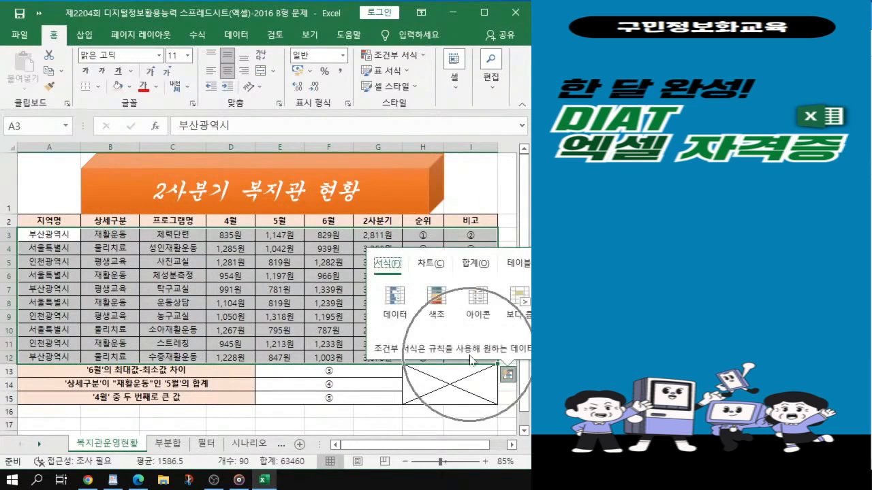
pyautogui.click(280, 344)
pyautogui.moveTo(34, 239); pyautogui.dragTo(427, 355)
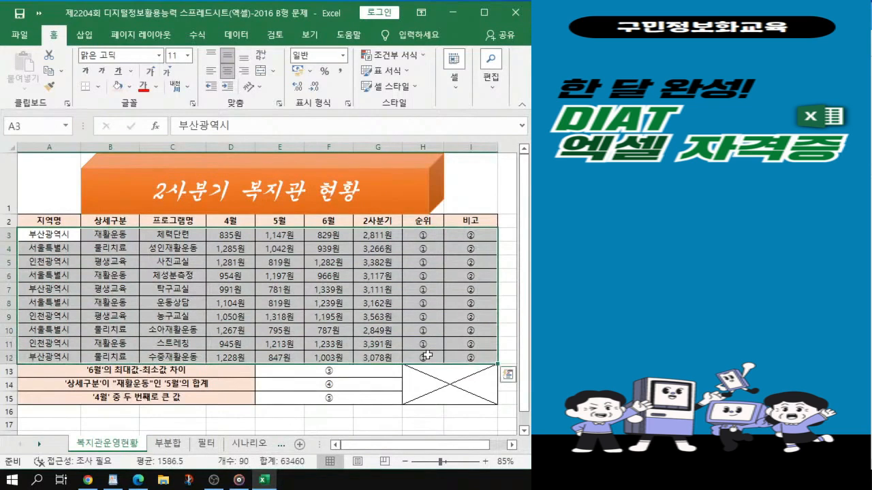
pyautogui.press('Escape')
# Start a new conditional formatting rule for A3:I12 that determines the cells with a formula (수식을 사용하여 서식을 지정할 셀 결정).
pyautogui.hotkey('alt', 'Tab')
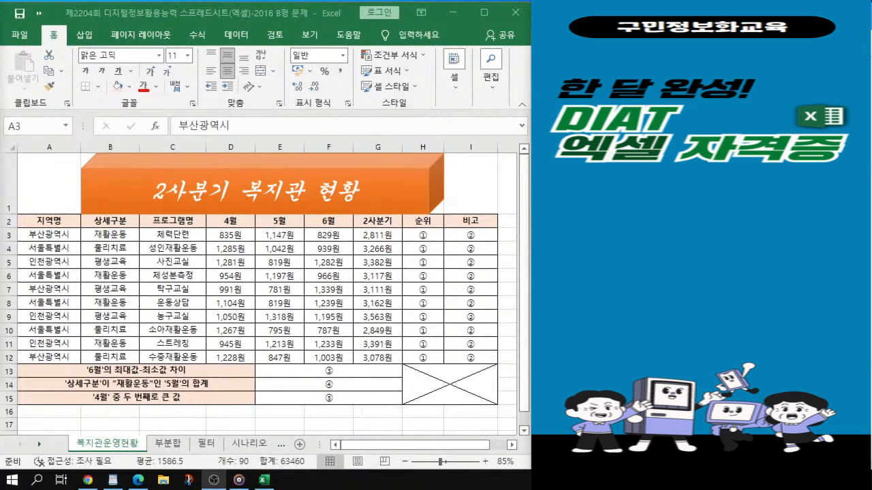
pyautogui.click(214, 312)
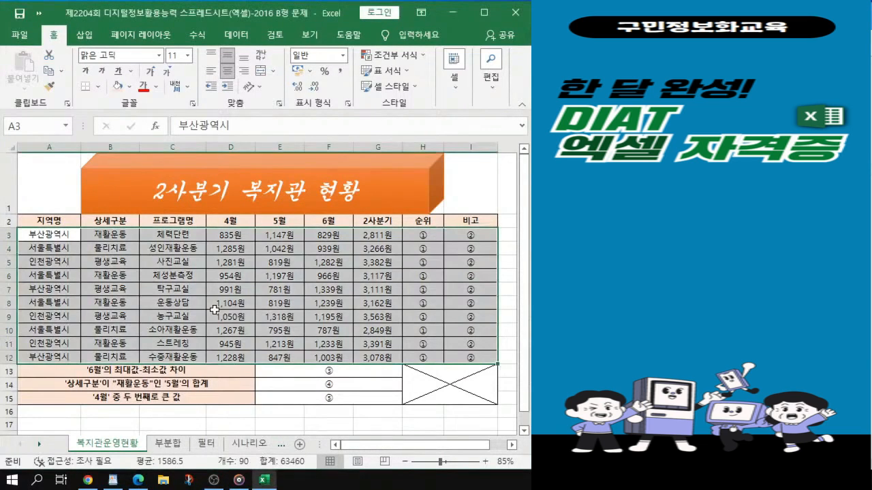
pyautogui.click(392, 60)
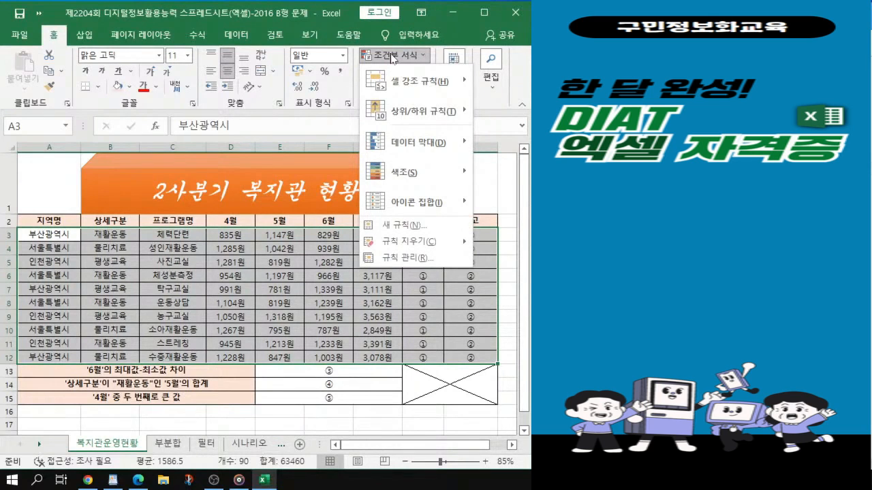
pyautogui.click(395, 232)
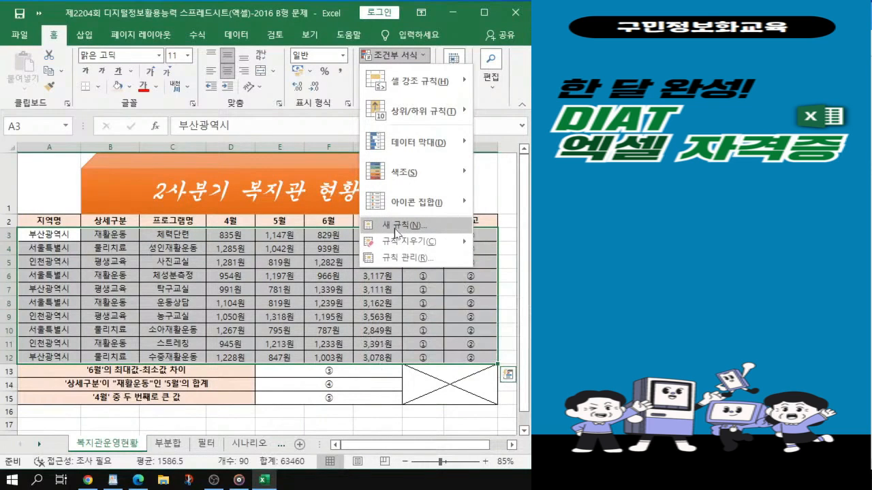
pyautogui.click(395, 232)
pyautogui.moveTo(210, 117); pyautogui.dragTo(200, 75)
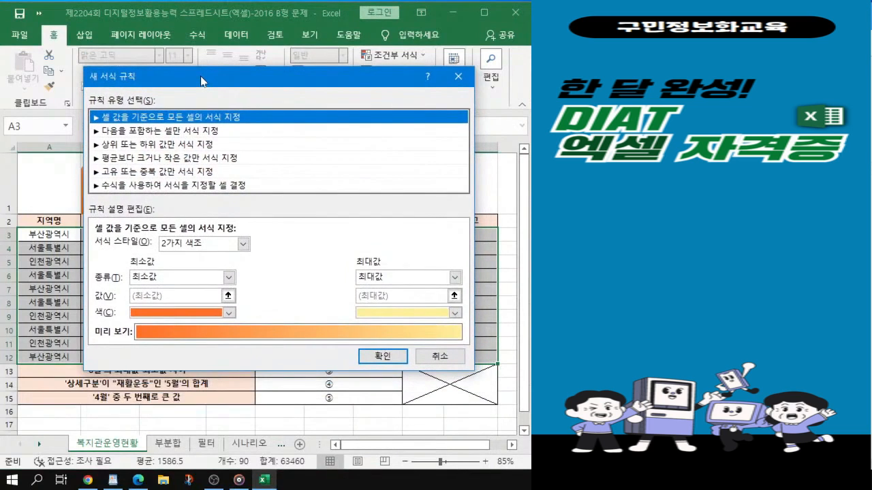
pyautogui.click(129, 190)
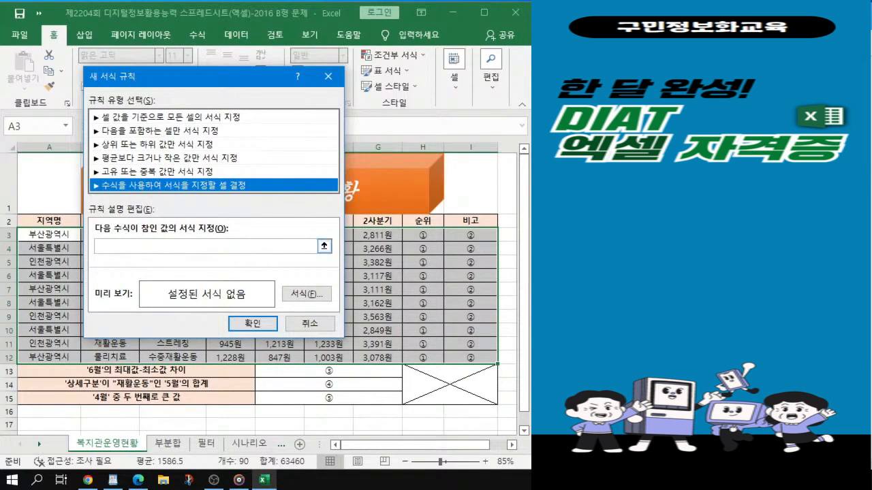
# Begin the rule's formula with an equals sign and move the rule dialog clear of the 4월 column.
pyautogui.click(205, 247)
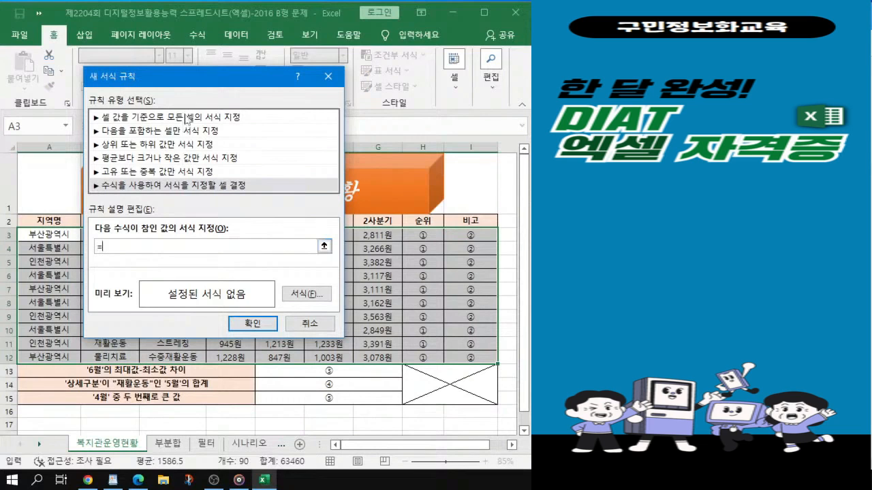
pyautogui.moveTo(201, 80)
pyautogui.mouseDown()
pyautogui.moveTo(381, 81)
pyautogui.moveTo(189, 89)
pyautogui.moveTo(201, 96)
pyautogui.mouseUp()
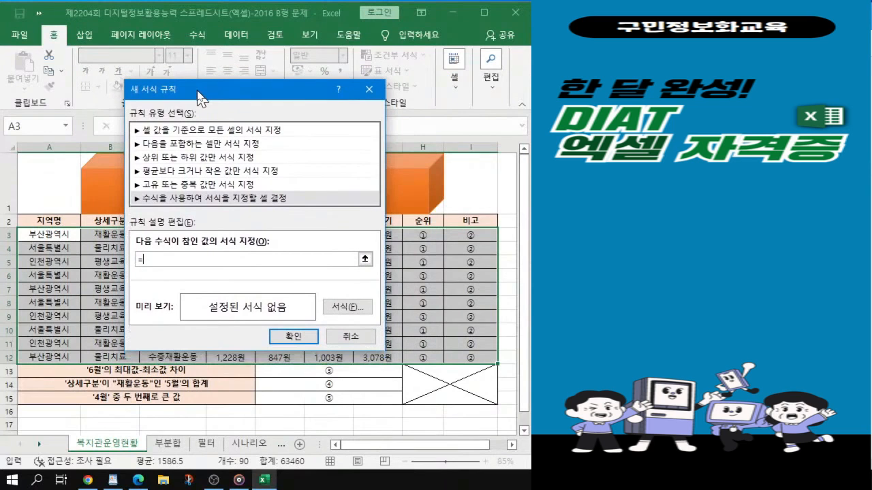
pyautogui.press('ctrl')
pyautogui.press('ctrl')
pyautogui.press('ctrl')
pyautogui.press('ctrl')
pyautogui.moveTo(199, 98); pyautogui.dragTo(353, 113)
pyautogui.press('ctrl')
pyautogui.press('ctrl')
pyautogui.press('ctrl')
pyautogui.press('ctrl')
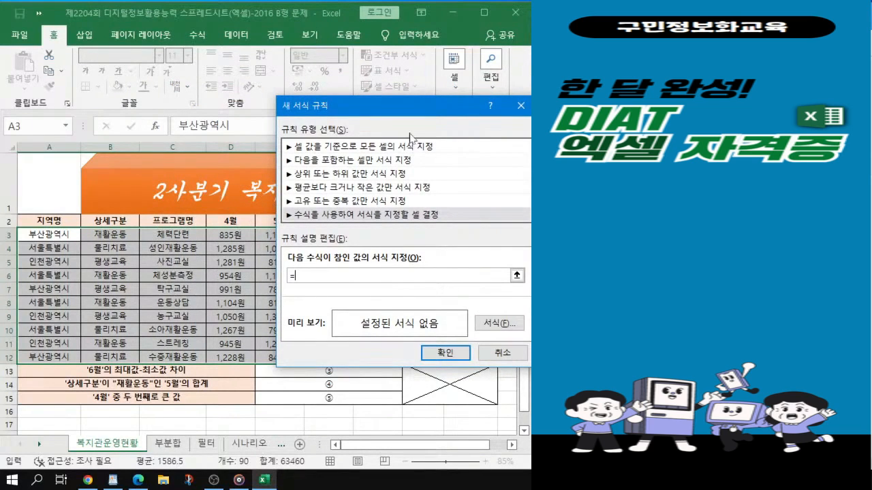
pyautogui.moveTo(401, 108); pyautogui.dragTo(408, 93)
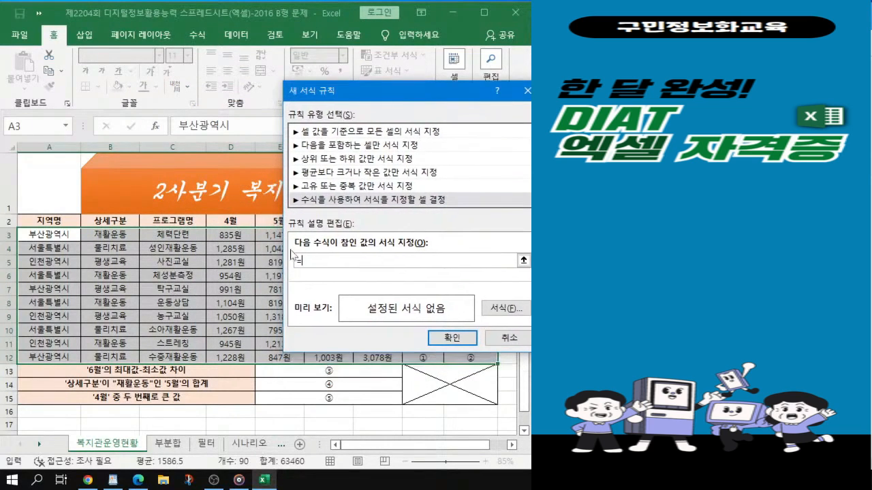
pyautogui.click(224, 234)
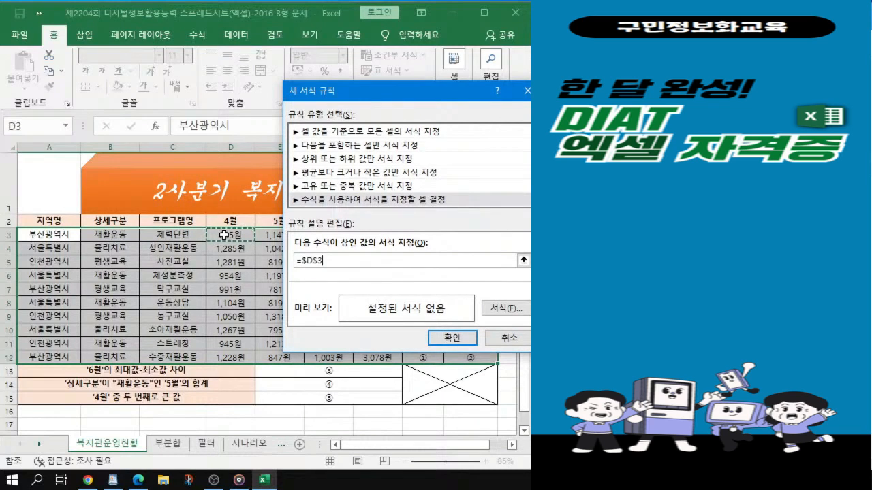
pyautogui.press('ctrl')
pyautogui.press('ctrl')
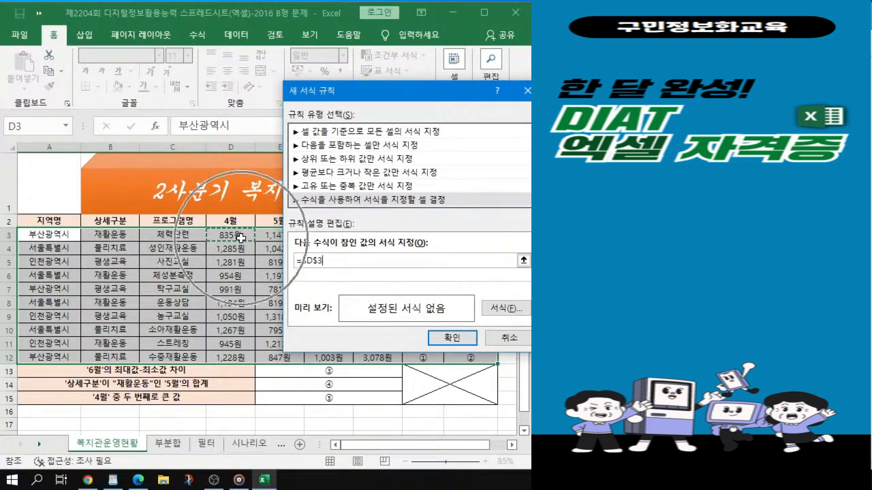
pyautogui.press('ctrl')
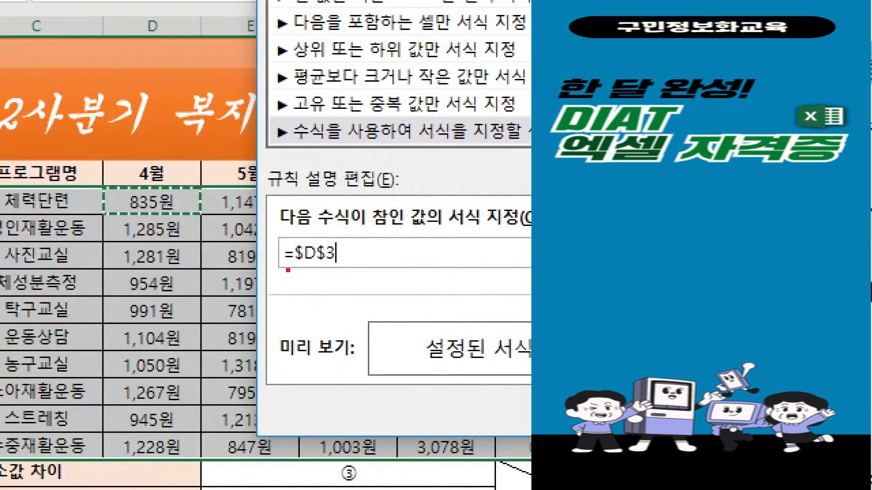
pyautogui.moveTo(290, 270); pyautogui.dragTo(339, 269)
pyautogui.moveTo(101, 182)
pyautogui.mouseDown()
pyautogui.moveTo(101, 221)
pyautogui.moveTo(211, 458)
pyautogui.mouseUp()
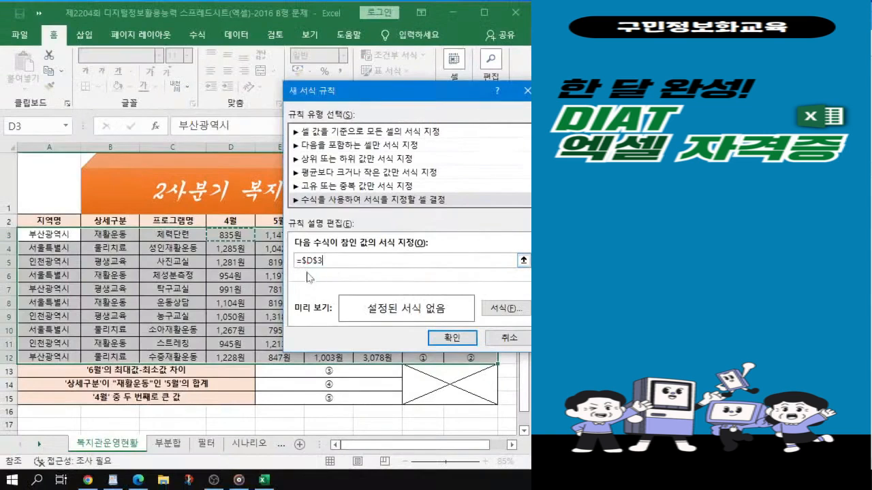
pyautogui.write('+D$3')
pyautogui.press('BackSpace')
pyautogui.press('BackSpace')
pyautogui.press('BackSpace')
pyautogui.press('BackSpace')
pyautogui.press('BackSpace')
pyautogui.press('BackSpace')
pyautogui.press('BackSpace')
pyautogui.press('BackSpace')
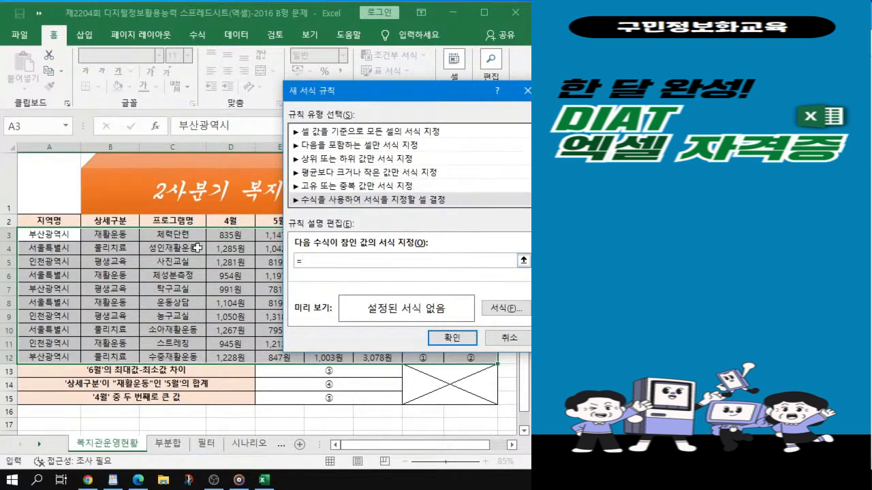
# Reference the first 4월 value, D3, in the rule's formula with only its column locked ($D3).
pyautogui.click(235, 234)
pyautogui.press('F4')
pyautogui.press('F4')
pyautogui.press('F4')
pyautogui.press('F4')
pyautogui.press('F4')
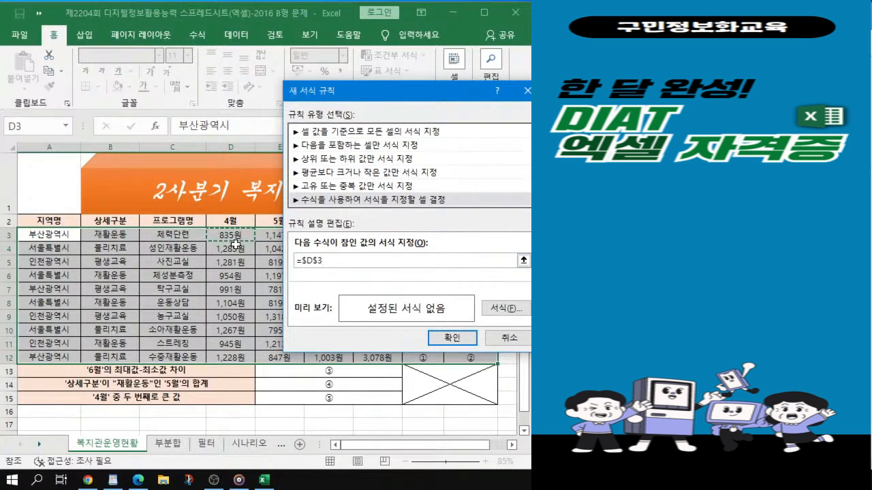
pyautogui.press('F4')
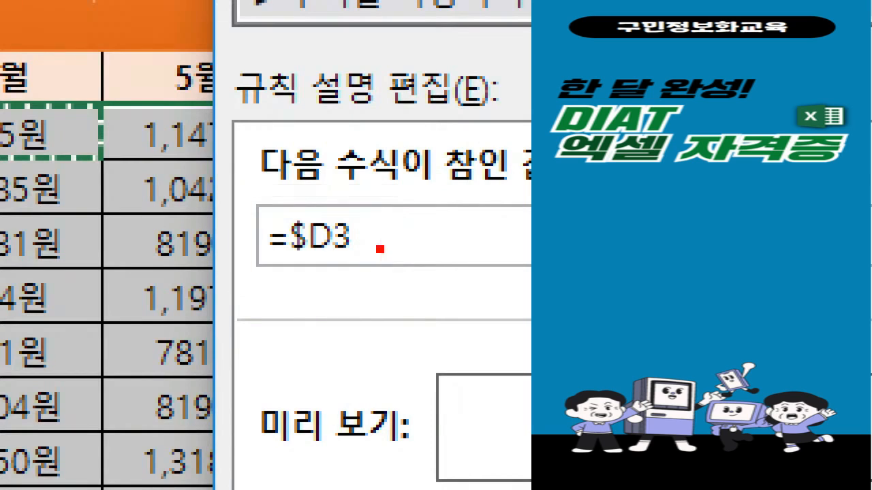
# Complete the rule's formula as =$D3<=1000.
pyautogui.moveTo(394, 206)
pyautogui.mouseDown()
pyautogui.moveTo(375, 265)
pyautogui.moveTo(396, 270)
pyautogui.mouseUp()
pyautogui.moveTo(409, 223); pyautogui.dragTo(454, 222)
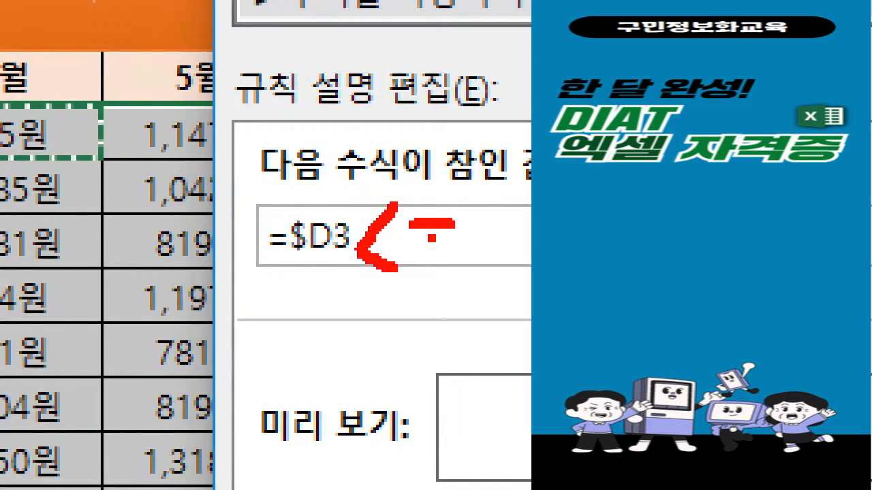
pyautogui.moveTo(413, 243); pyautogui.dragTo(462, 242)
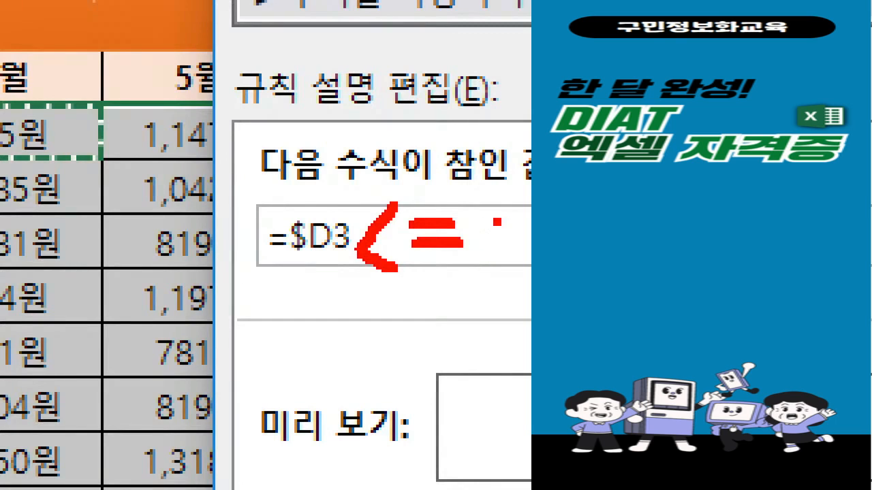
pyautogui.moveTo(496, 213); pyautogui.dragTo(493, 265)
pyautogui.moveTo(530, 212); pyautogui.dragTo(522, 259)
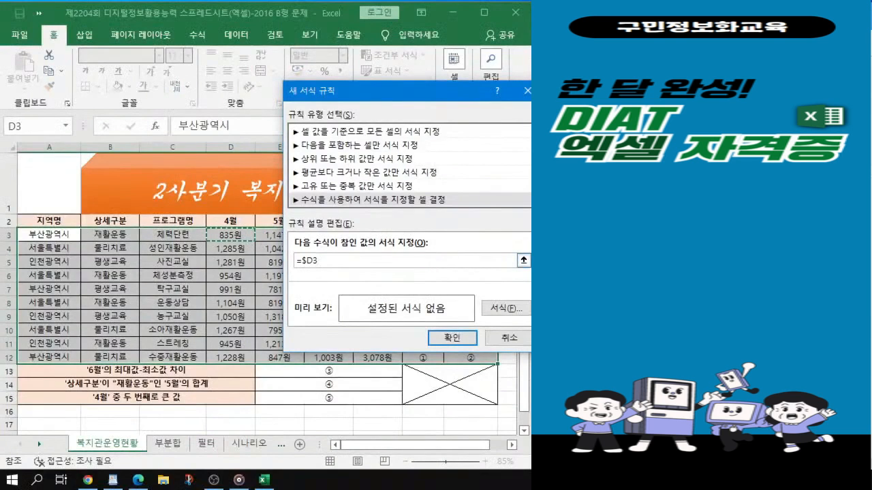
pyautogui.write('<=1000')
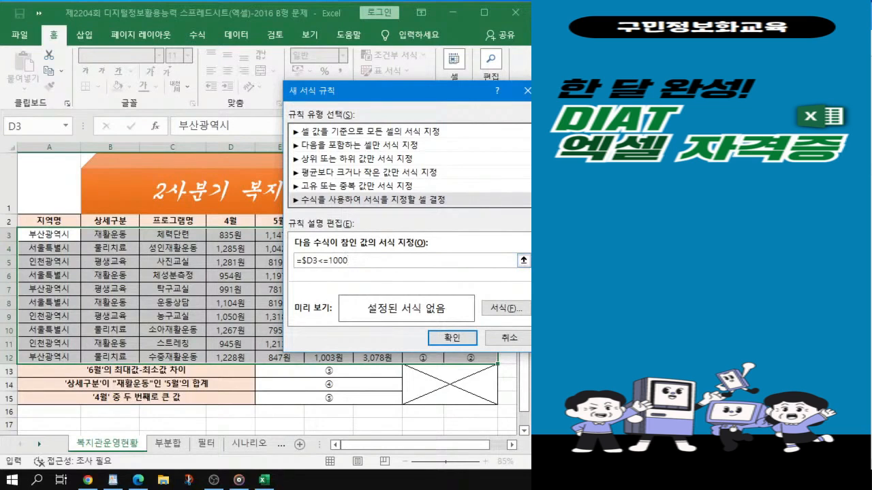
# Set the rule's format to a bold (굵게) font in the standard dark blue colour.
pyautogui.moveTo(410, 96); pyautogui.dragTo(356, 96)
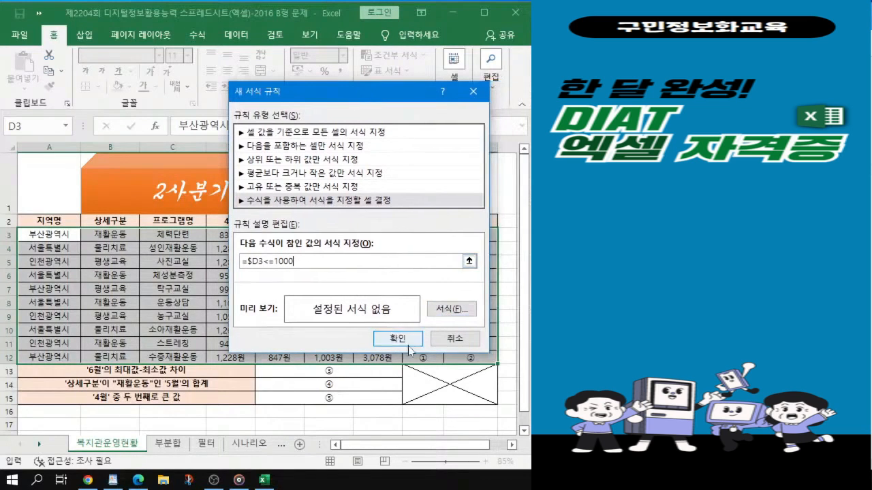
pyautogui.click(453, 309)
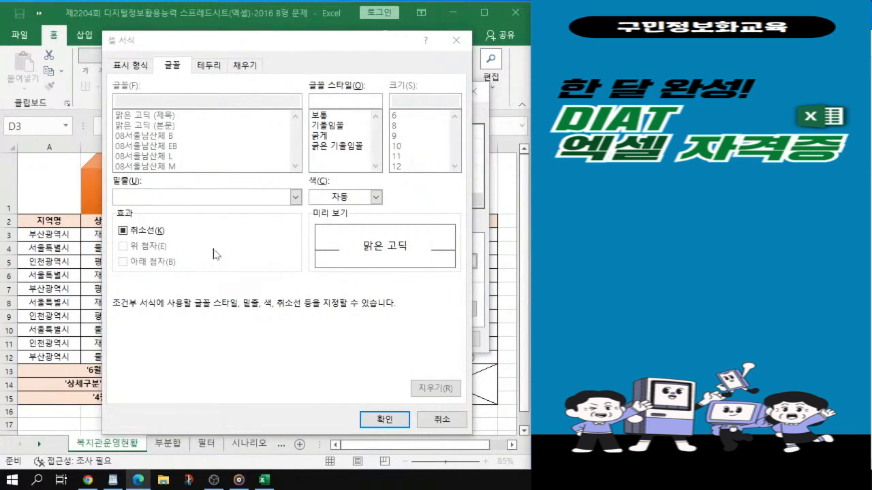
pyautogui.click(325, 135)
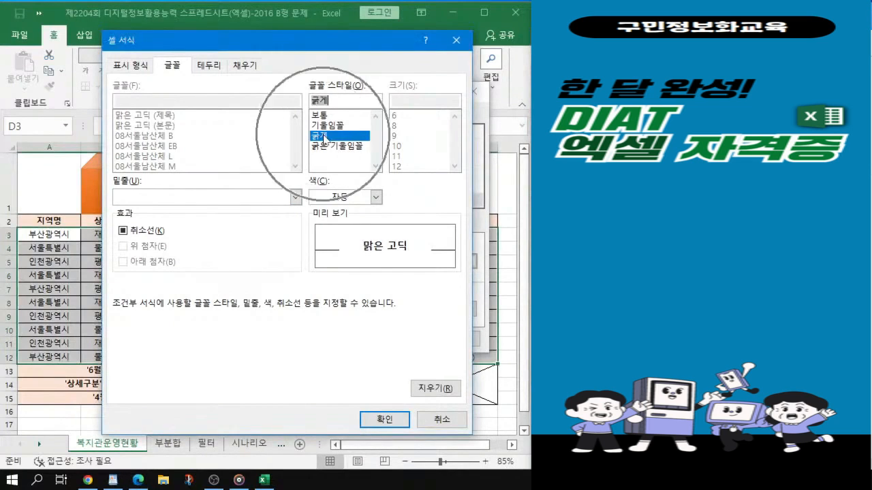
pyautogui.click(379, 198)
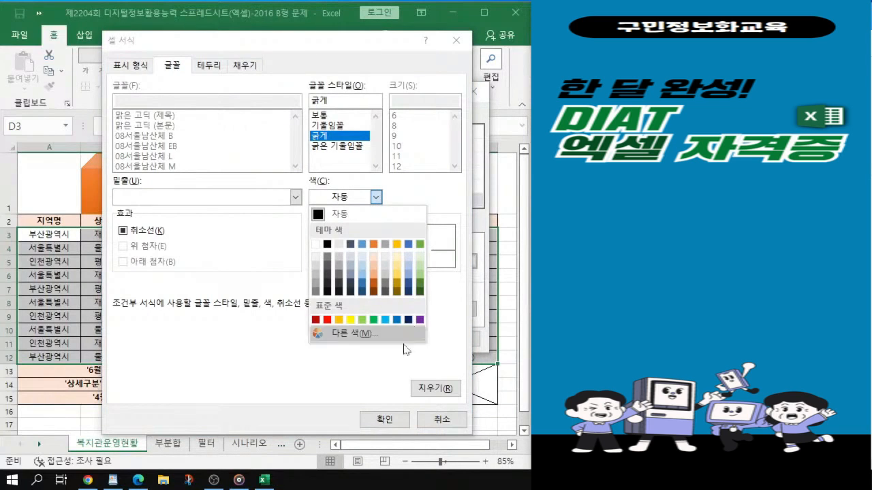
pyautogui.click(354, 333)
pyautogui.click(368, 156)
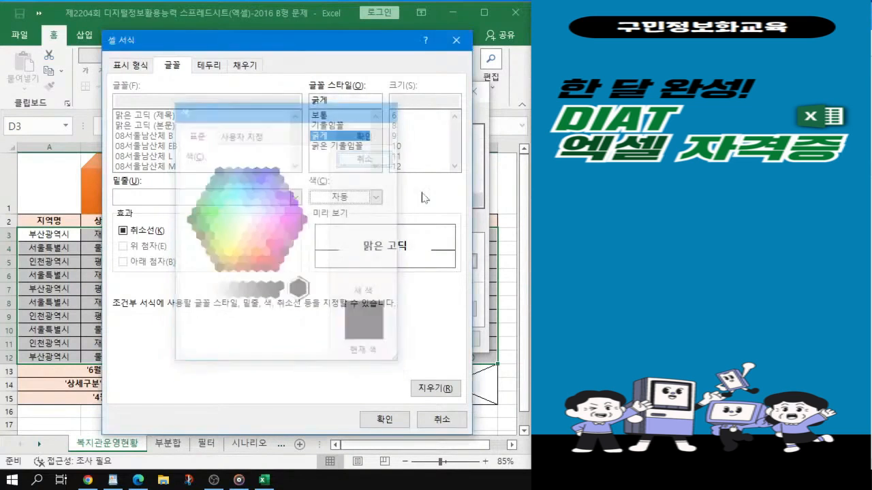
pyautogui.click(375, 198)
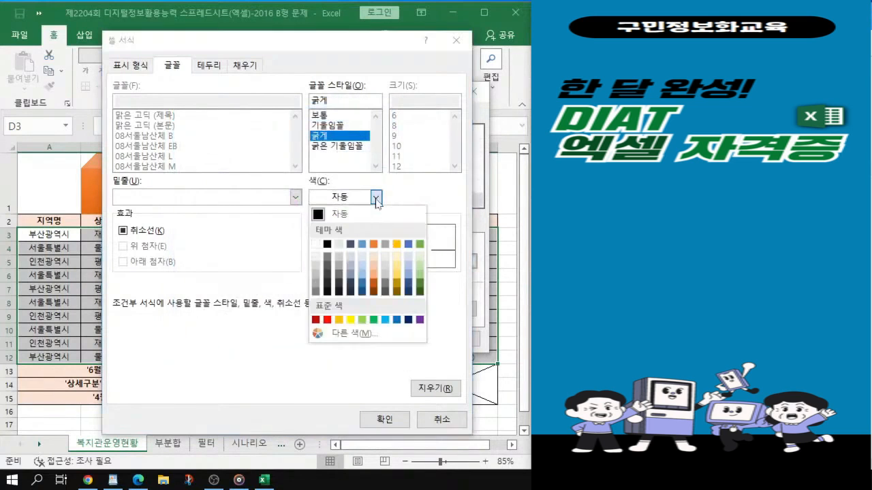
pyautogui.click(408, 321)
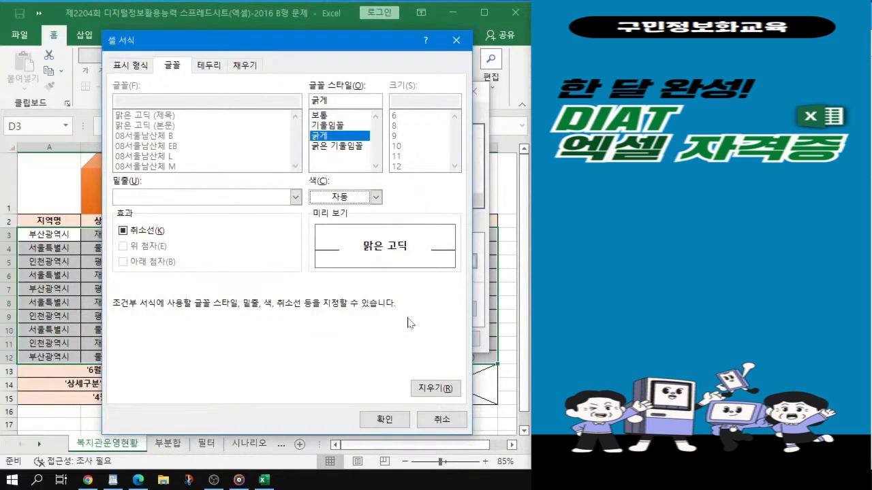
pyautogui.click(375, 197)
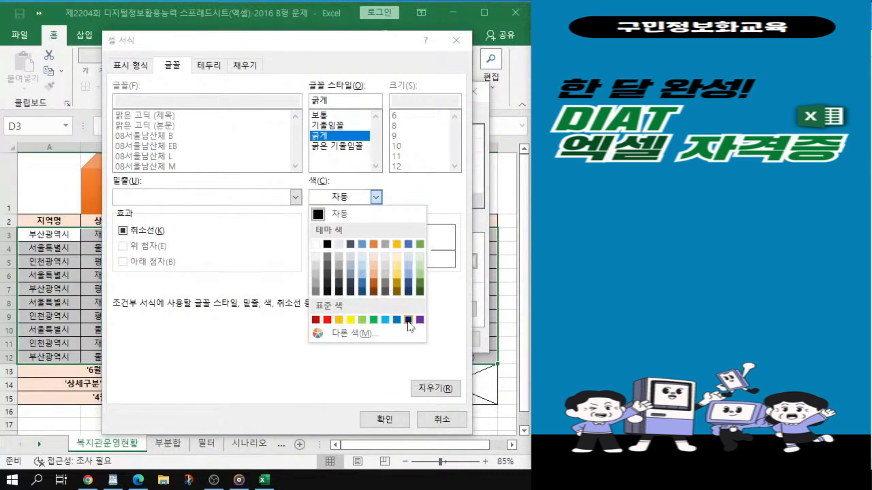
pyautogui.click(408, 320)
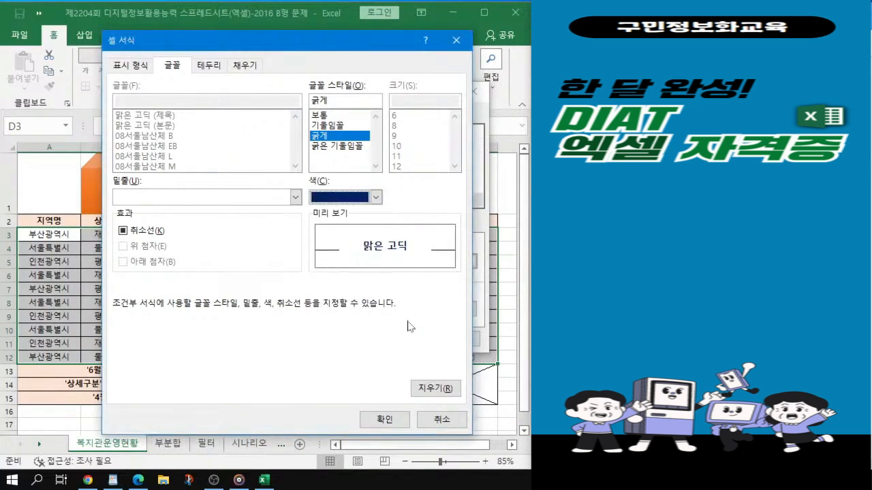
pyautogui.click(385, 420)
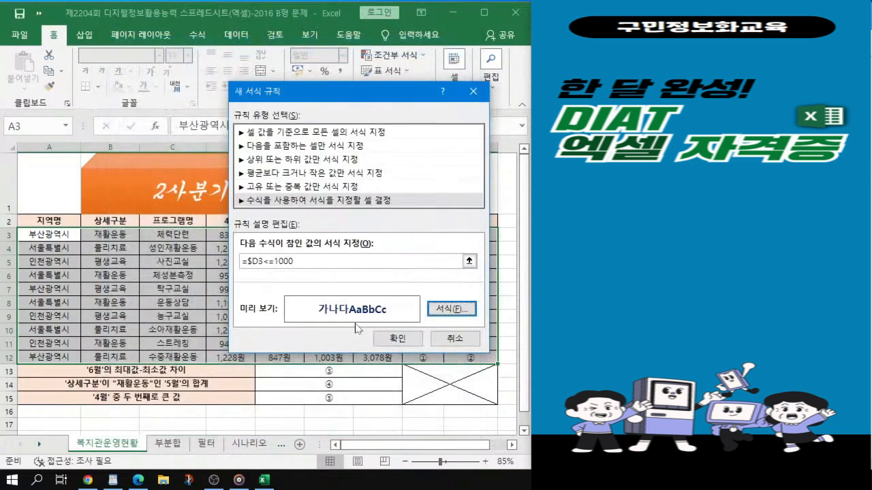
# Apply the finished conditional formatting rule to the data rows A3:I12.
pyautogui.press('ctrl')
pyautogui.press('ctrl')
pyautogui.press('ctrl')
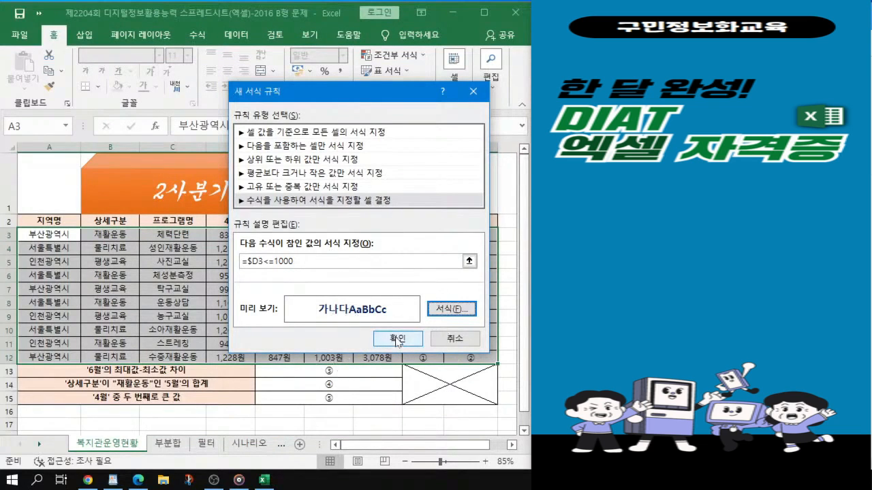
pyautogui.click(398, 339)
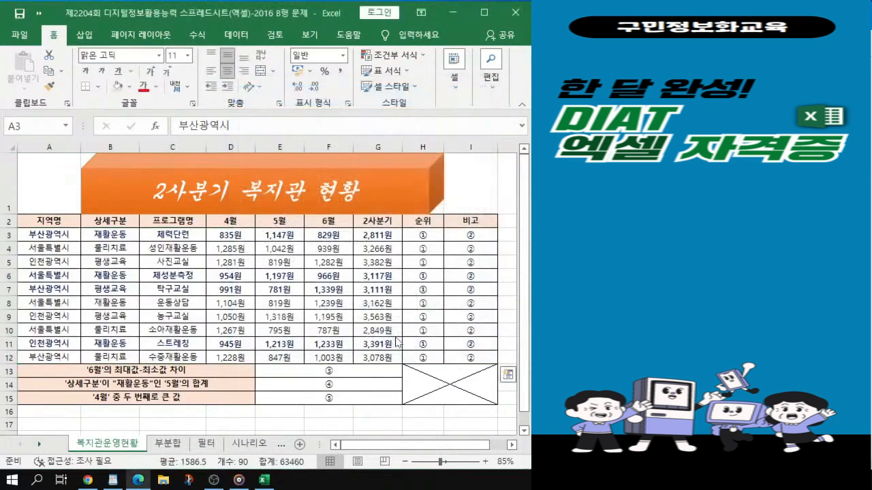
# Examine the table's data rows up close to check which ones received the conditional formatting.
pyautogui.keyDown('ctrl'); pyautogui.scroll(2, 123, 317); pyautogui.keyUp('ctrl')
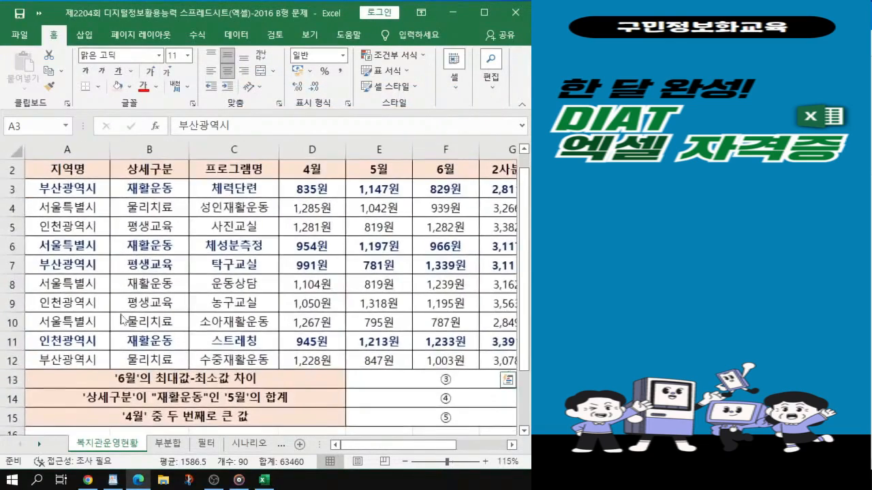
pyautogui.scroll(1, 220, 295)
pyautogui.scroll(-1, 220, 295)
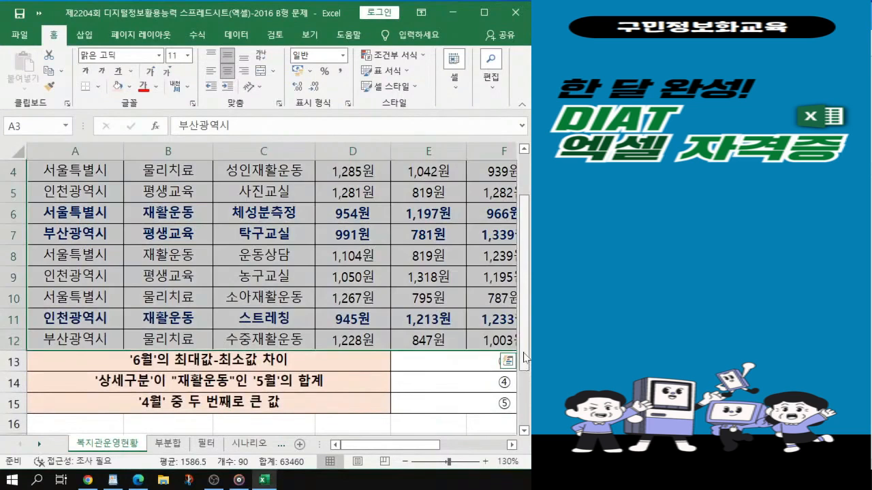
pyautogui.moveTo(522, 351); pyautogui.dragTo(522, 337)
pyautogui.click(263, 234)
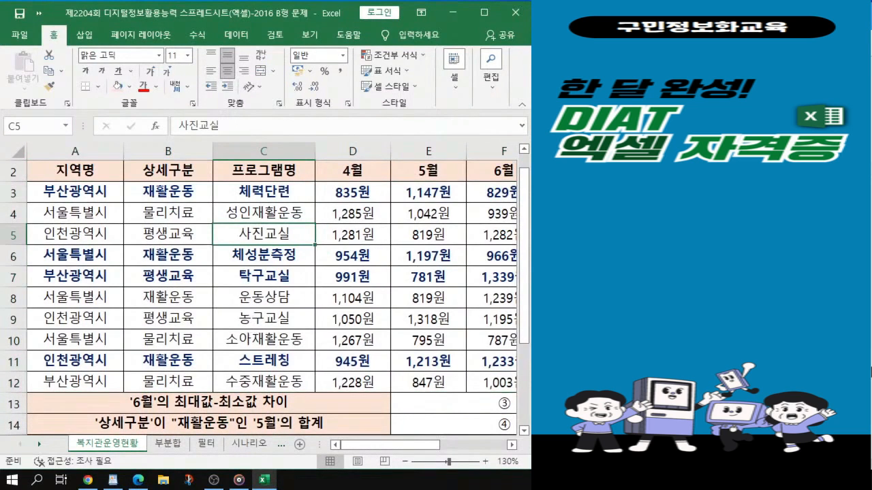
pyautogui.hotkey('alt', 'Tab')
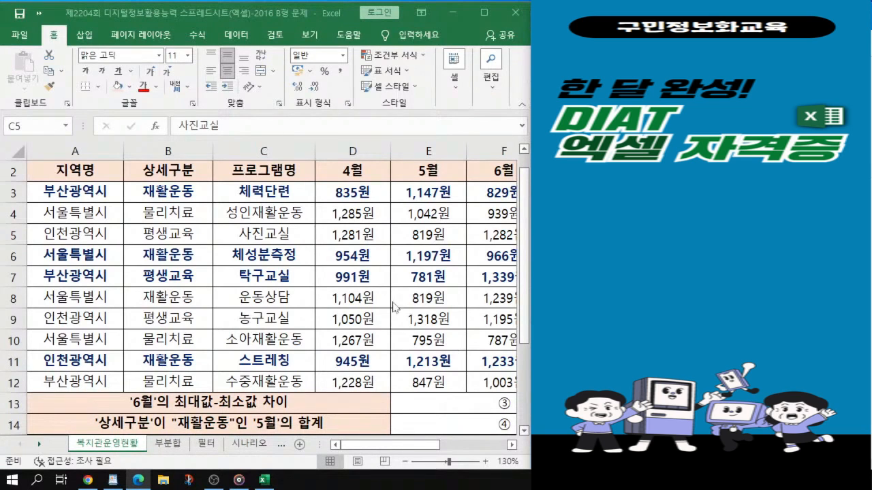
# Select the ranking cells H3:H12 in the 순위 column.
pyautogui.click(373, 446)
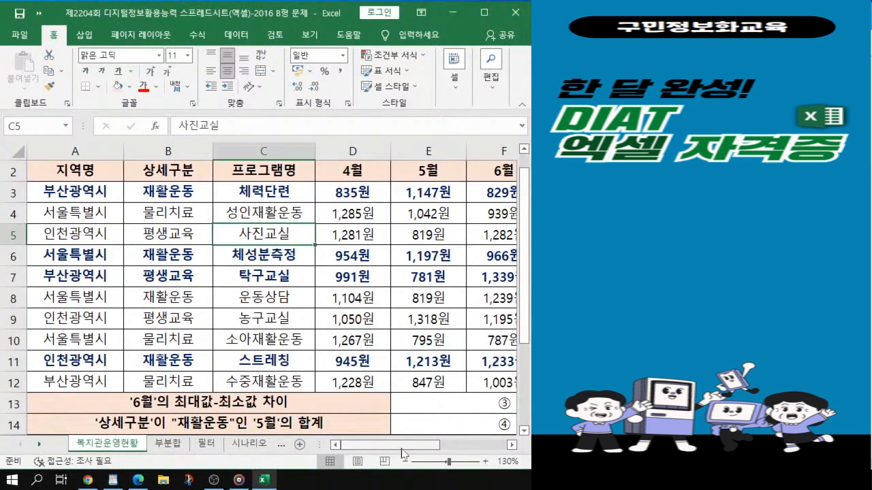
pyautogui.moveTo(409, 453); pyautogui.dragTo(455, 453)
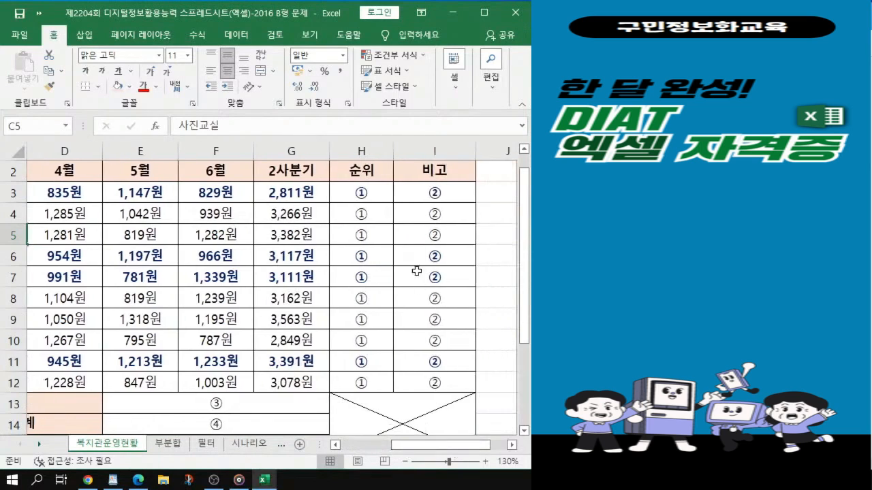
pyautogui.click(366, 193)
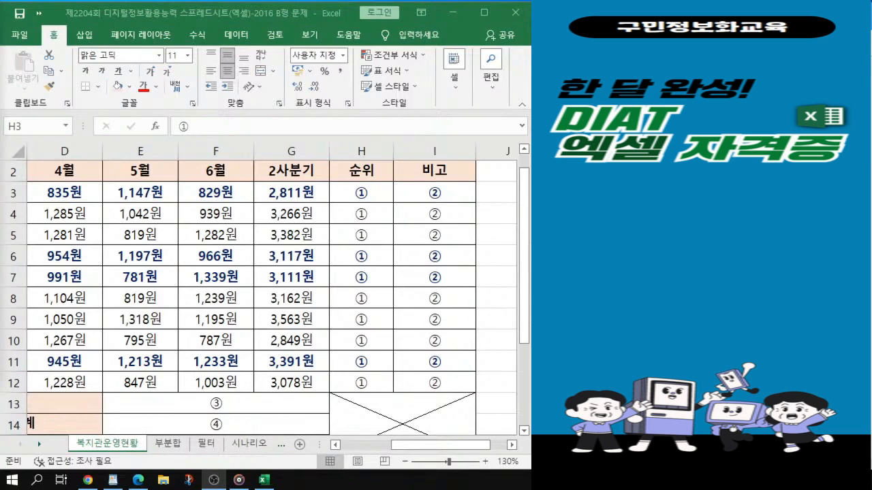
pyautogui.click(371, 201)
pyautogui.moveTo(371, 201); pyautogui.dragTo(373, 383)
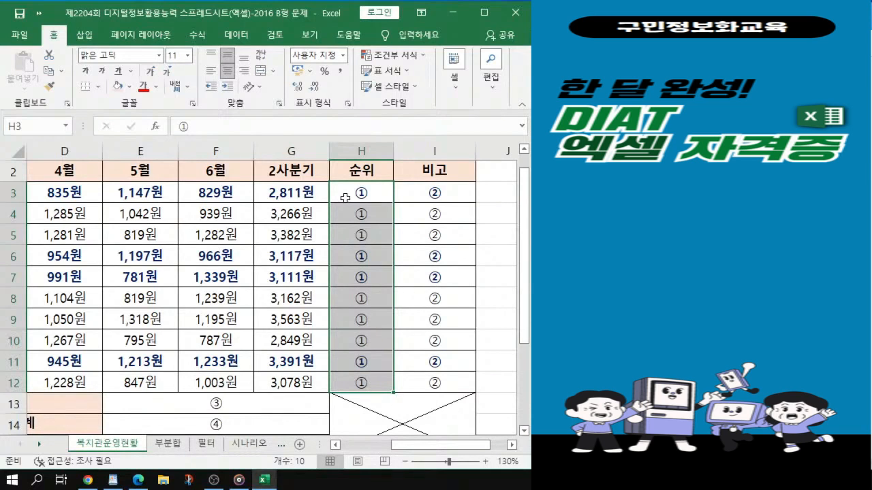
pyautogui.hotkey('ctrl', 'q')
pyautogui.moveTo(357, 193); pyautogui.dragTo(374, 387)
pyautogui.write('=')
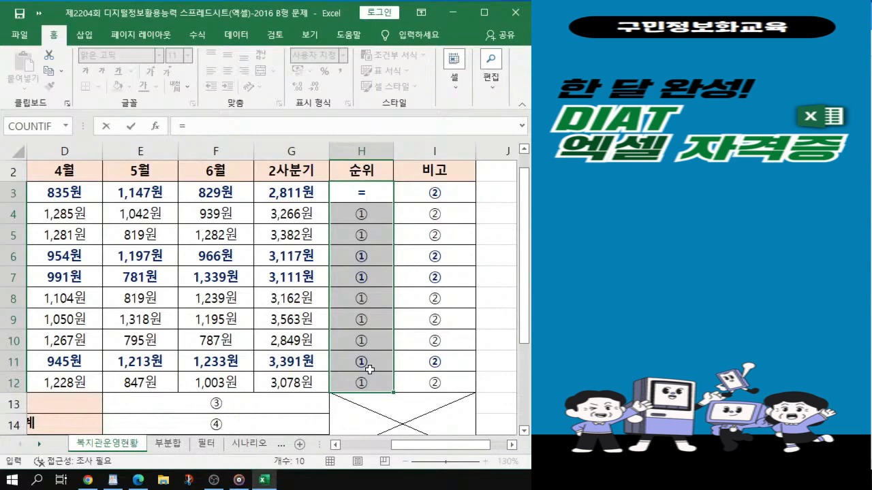
pyautogui.write('r')
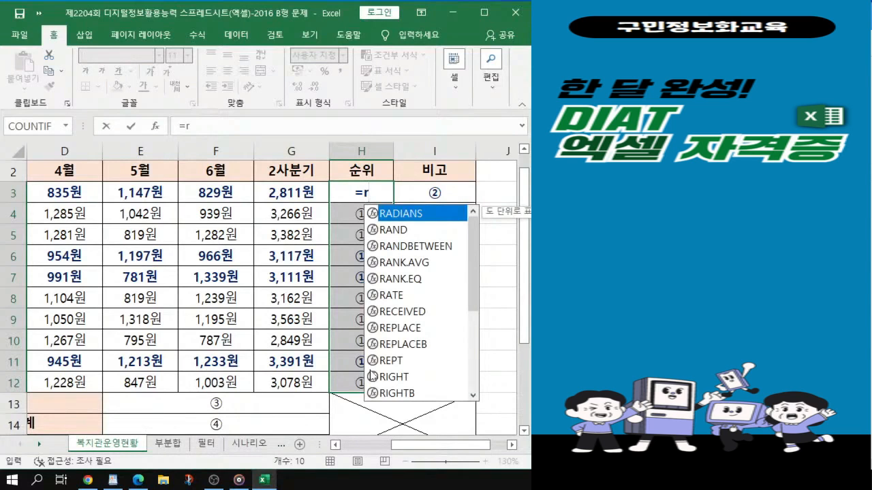
pyautogui.click(409, 285)
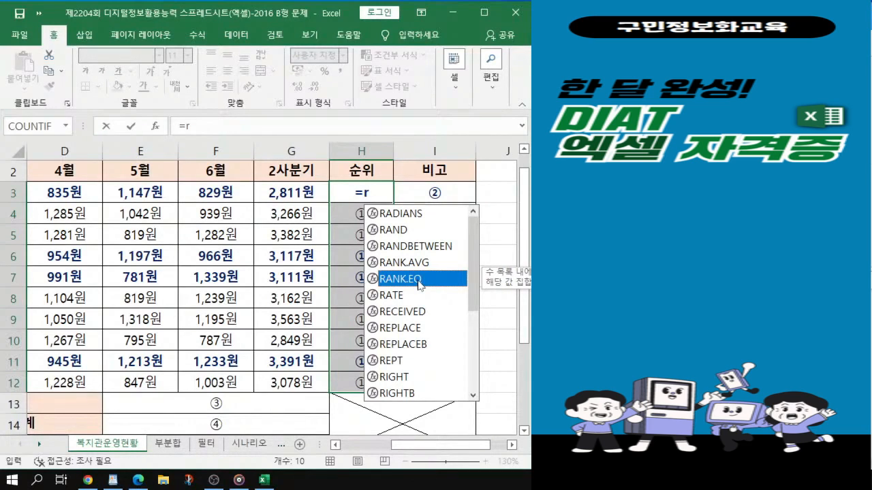
pyautogui.click(418, 285)
pyautogui.doubleClick(419, 279)
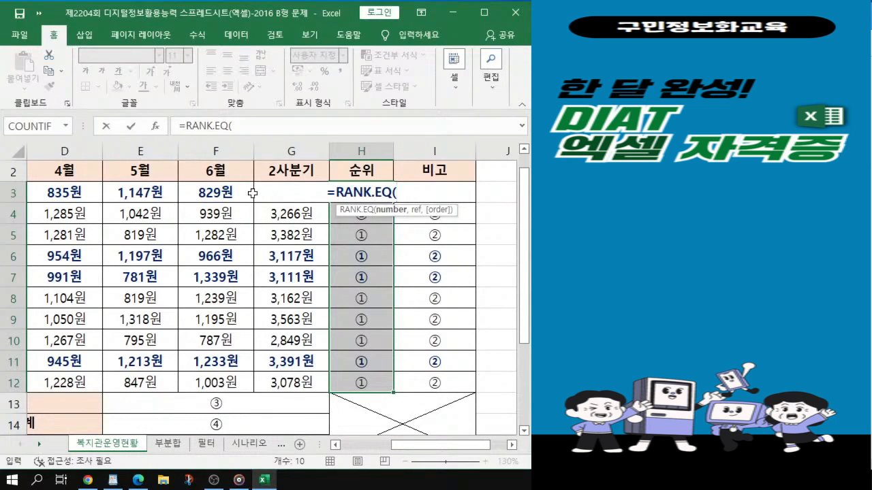
pyautogui.press('F2')
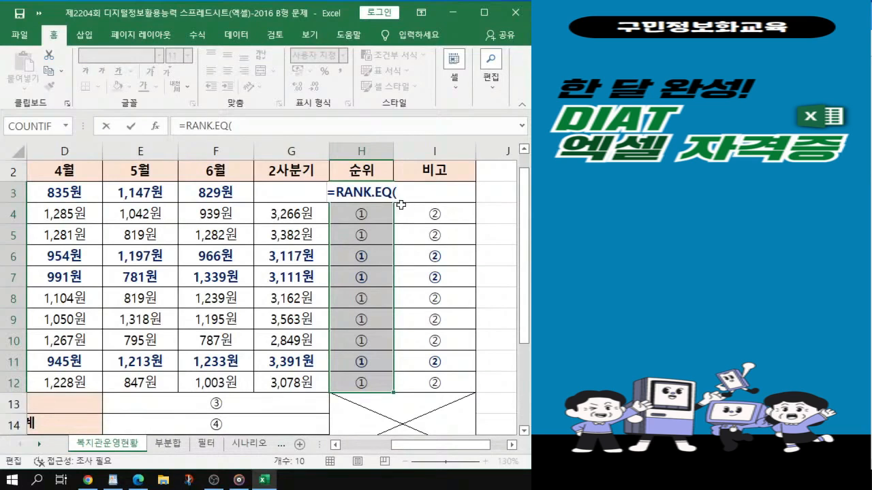
pyautogui.moveTo(397, 194); pyautogui.dragTo(324, 194)
pyautogui.press('Delete')
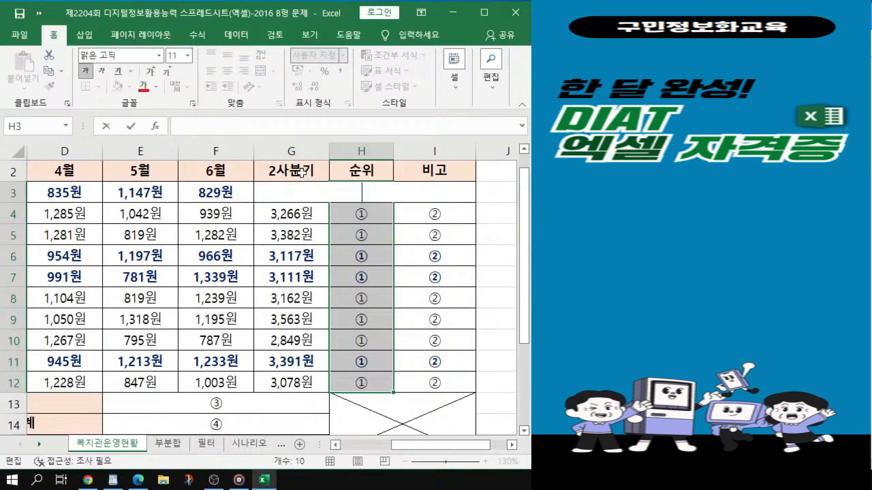
pyautogui.click(486, 282)
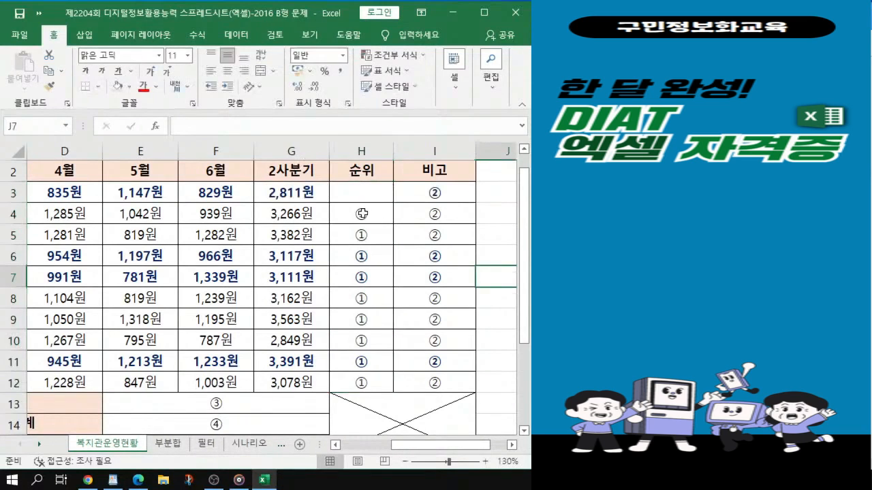
# Start a RANK.EQ formula for the 순위 cells H3:H12 with G3 as the number to rank.
pyautogui.click(368, 192)
pyautogui.moveTo(371, 189); pyautogui.dragTo(361, 383)
pyautogui.scroll(-3, 348, 308)
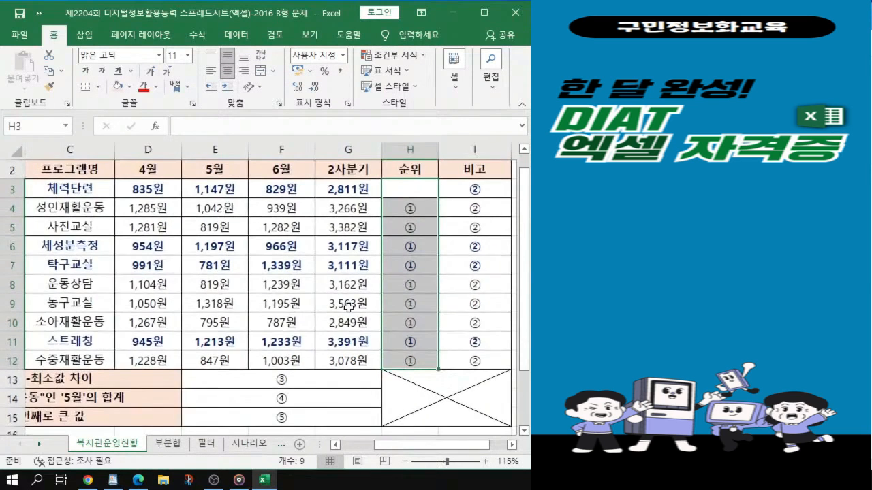
pyautogui.write('=')
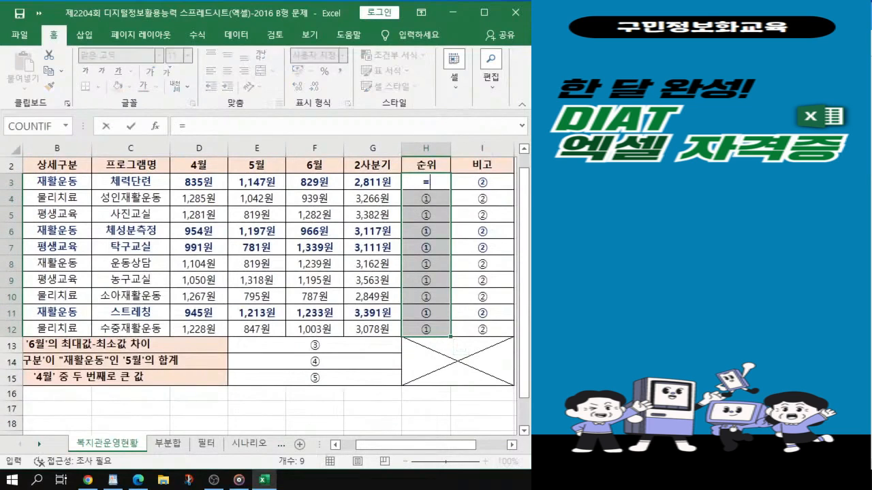
pyautogui.write('r')
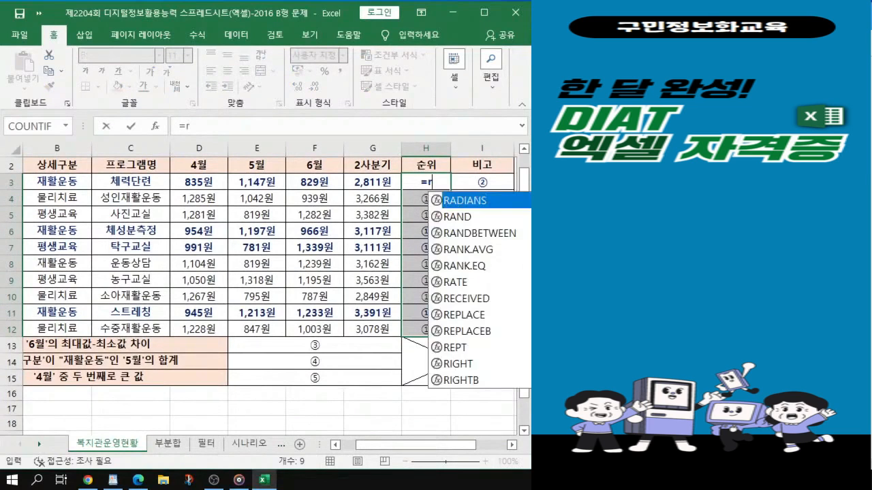
pyautogui.doubleClick(460, 267)
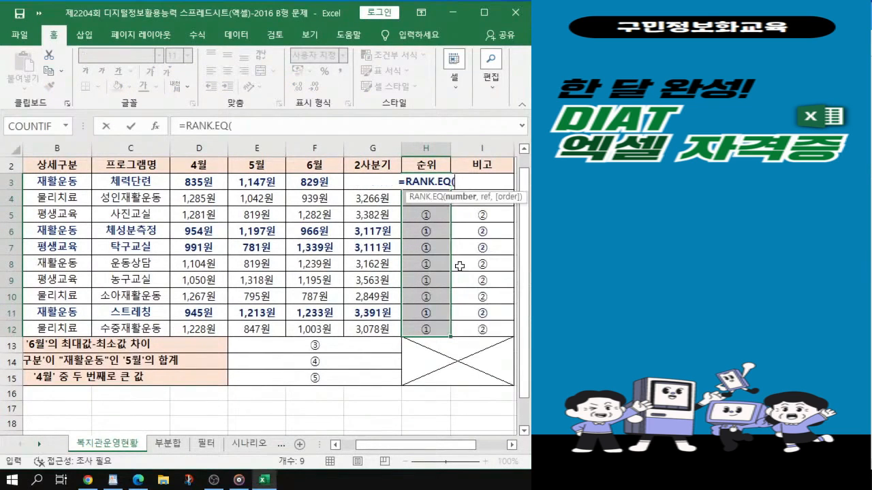
pyautogui.click(330, 182)
pyautogui.click(347, 182)
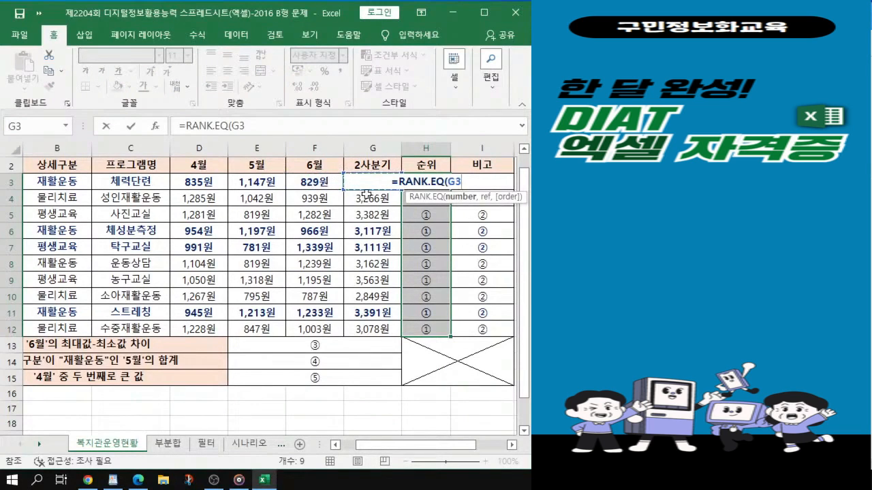
pyautogui.press('alt')
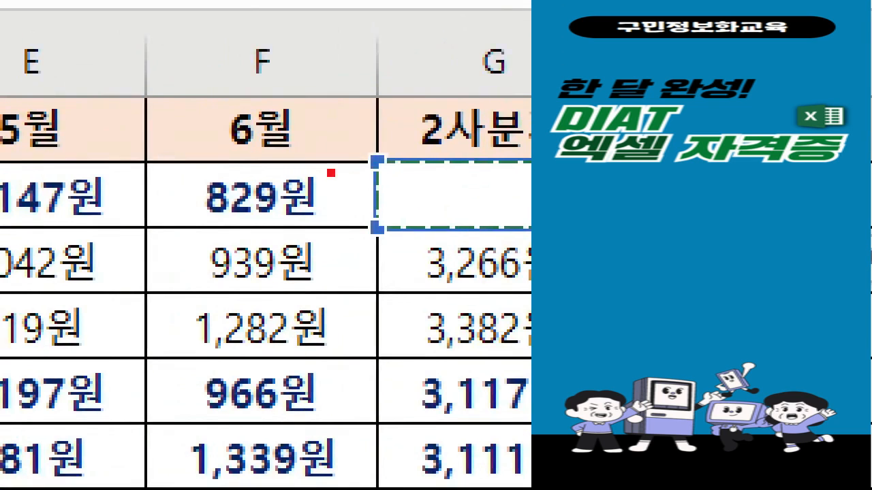
pyautogui.moveTo(200, 170)
pyautogui.mouseDown()
pyautogui.moveTo(212, 208)
pyautogui.moveTo(293, 127)
pyautogui.mouseUp()
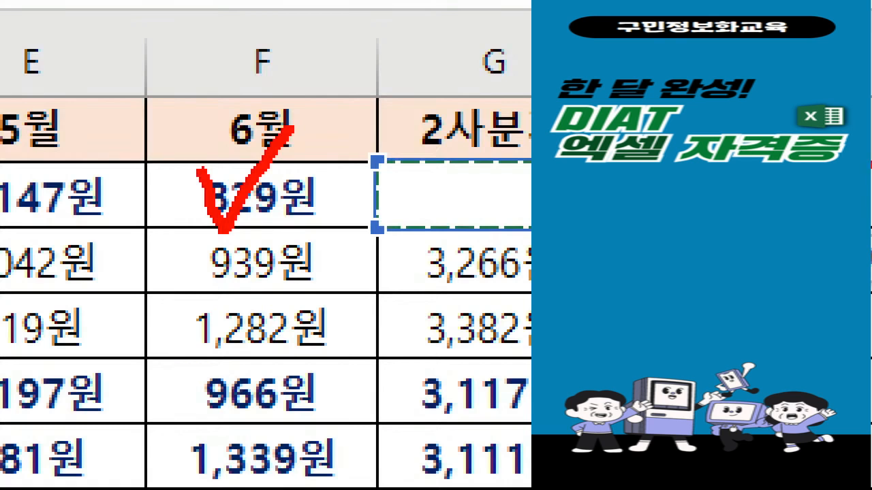
pyautogui.press('Escape')
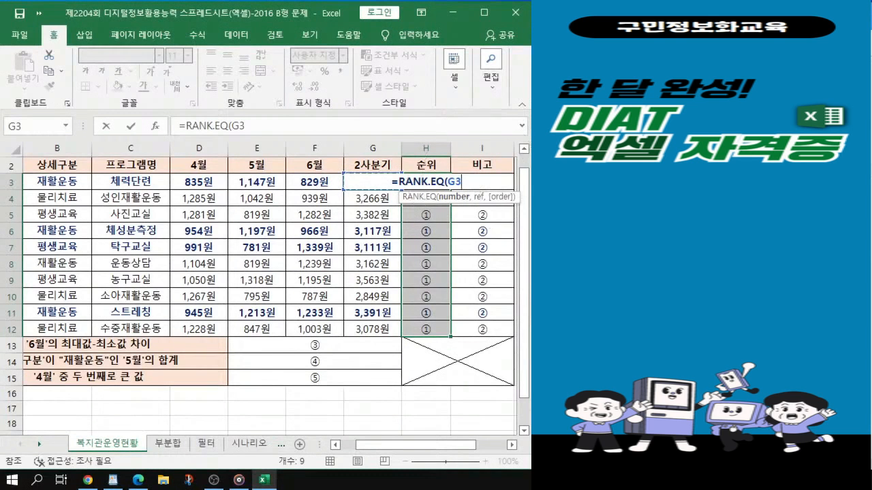
pyautogui.write(',')
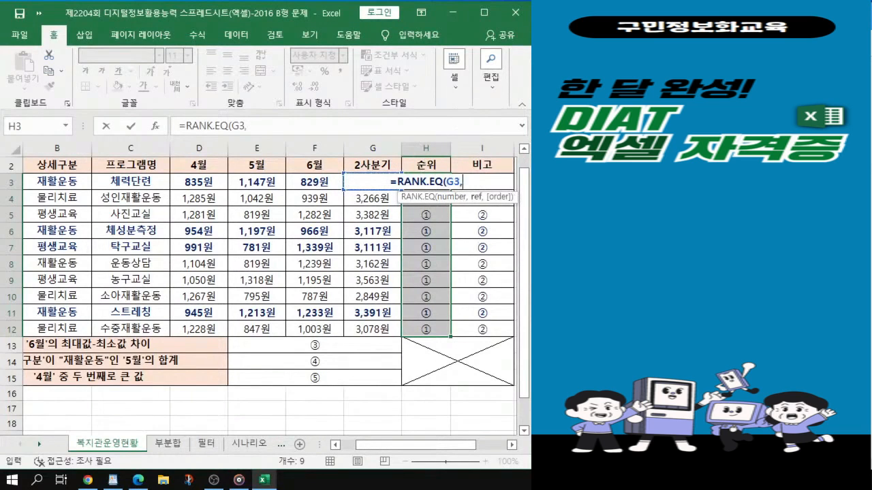
# Add the 2사분기 values G3:G12 as the reference range of the ranking formula.
pyautogui.click(368, 332)
pyautogui.moveTo(368, 332); pyautogui.dragTo(369, 182)
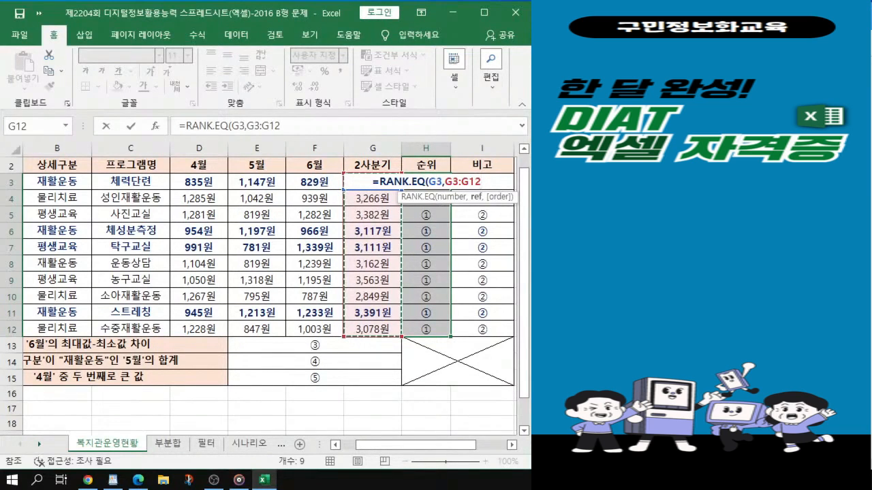
pyautogui.write(')')
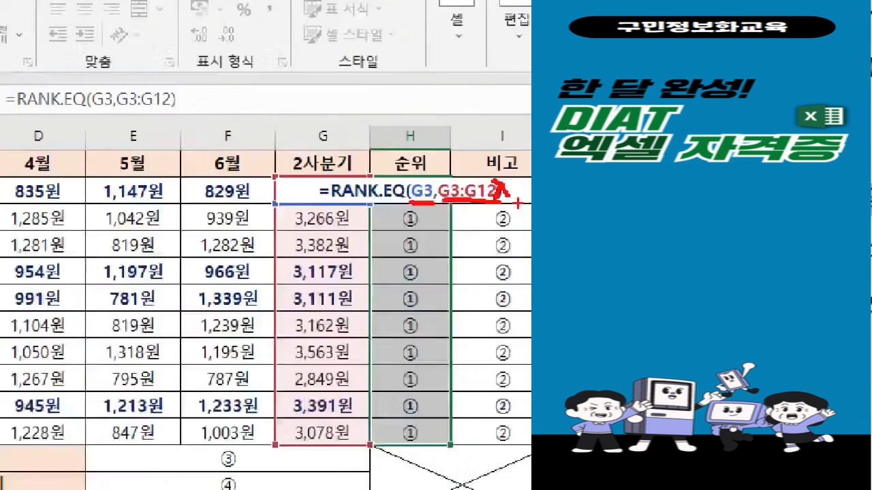
pyautogui.press('Escape')
pyautogui.press('BackSpace')
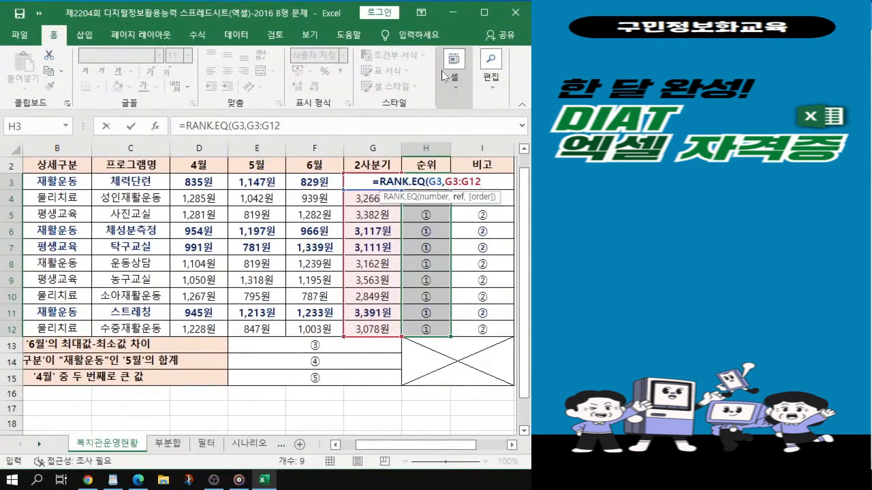
# Make the ranking range absolute as $G$3:$G$12 and enter =RANK.EQ(G3,$G$3:$G$12) in all of H3:H12.
pyautogui.moveTo(481, 181); pyautogui.dragTo(445, 182)
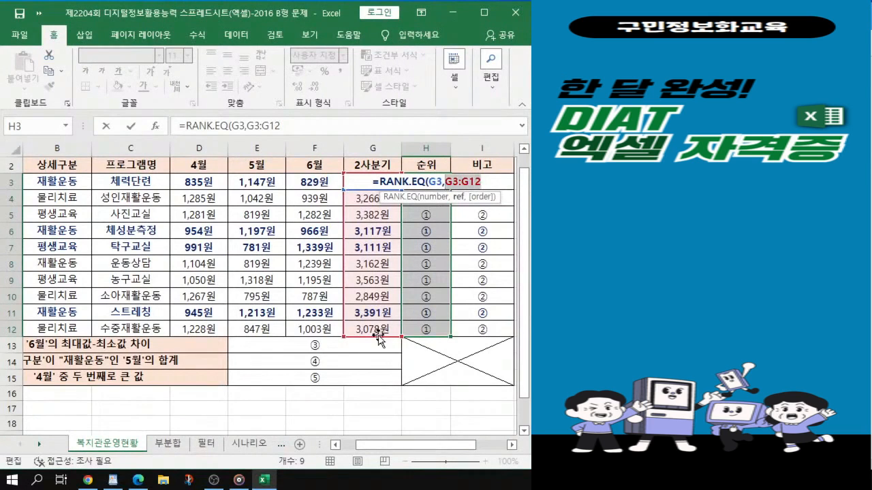
pyautogui.moveTo(379, 333); pyautogui.dragTo(368, 180)
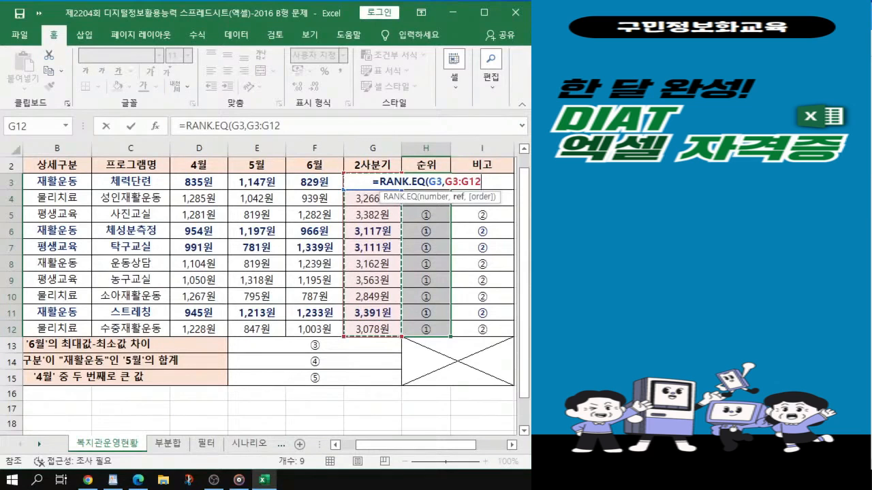
pyautogui.press('F4')
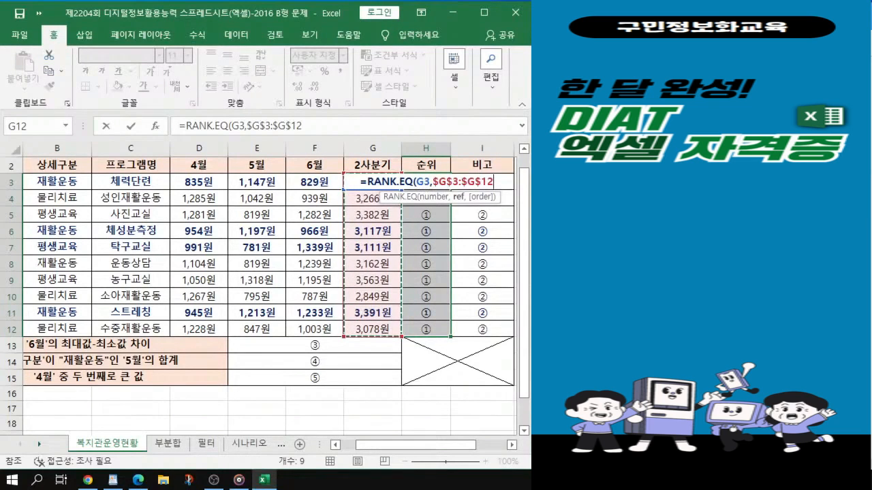
pyautogui.write(')')
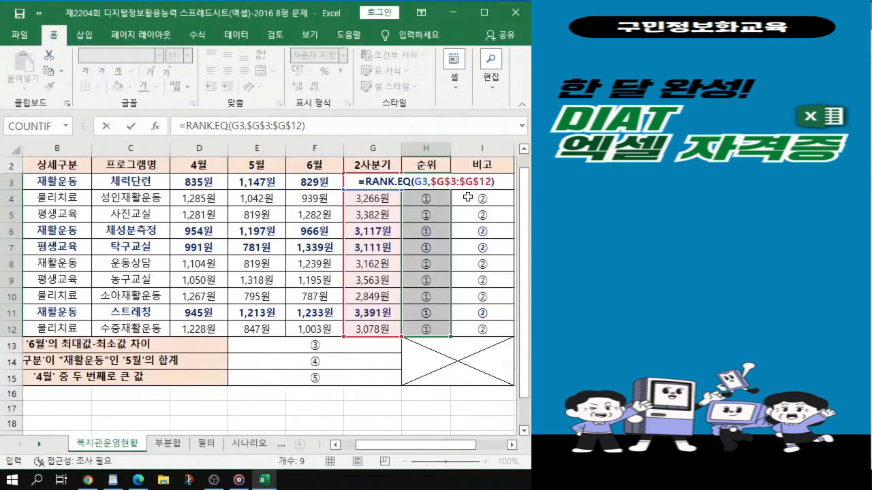
pyautogui.hotkey('ctrl', 'Return')
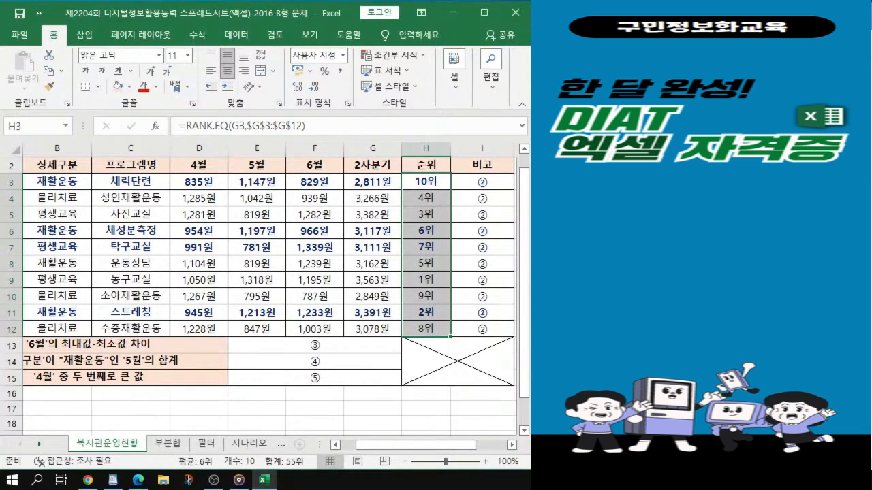
# Select the cells I3:I12 in the 비고 column.
pyautogui.hotkey('alt', 'Tab')
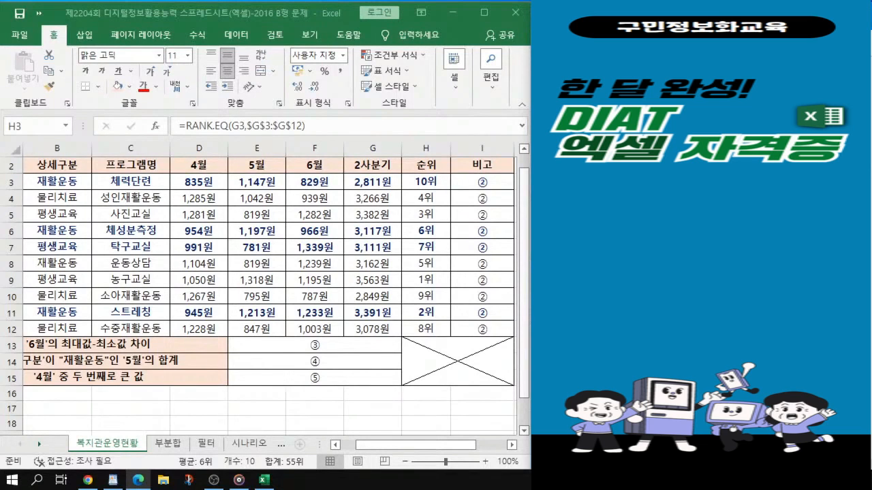
pyautogui.hotkey('ctrl', 'shift', 'Down')
pyautogui.click(482, 181)
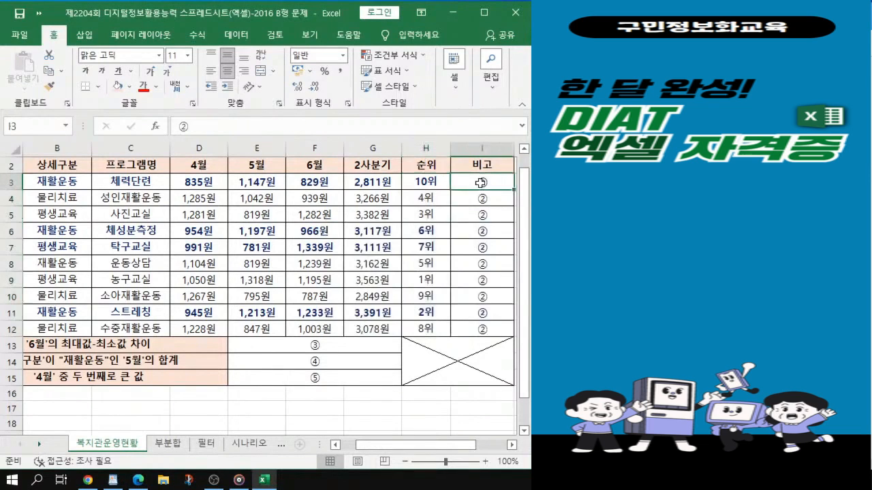
pyautogui.moveTo(482, 181); pyautogui.dragTo(491, 324)
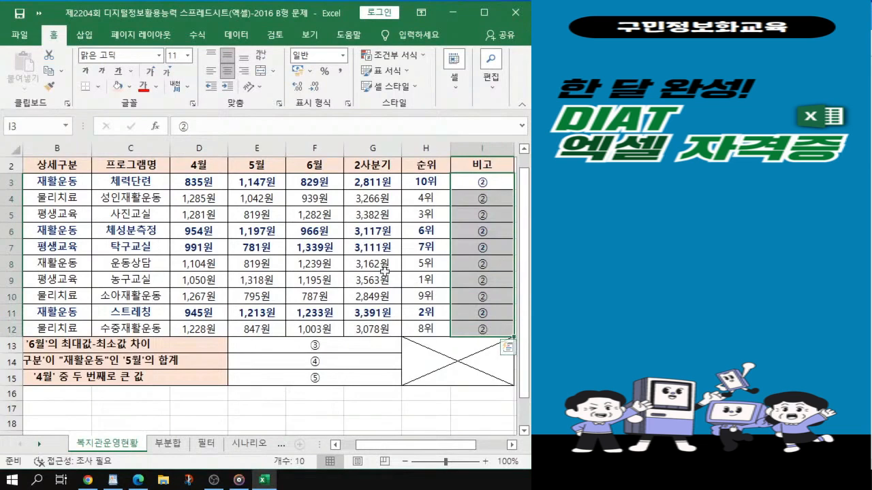
pyautogui.scroll(1, 480, 199)
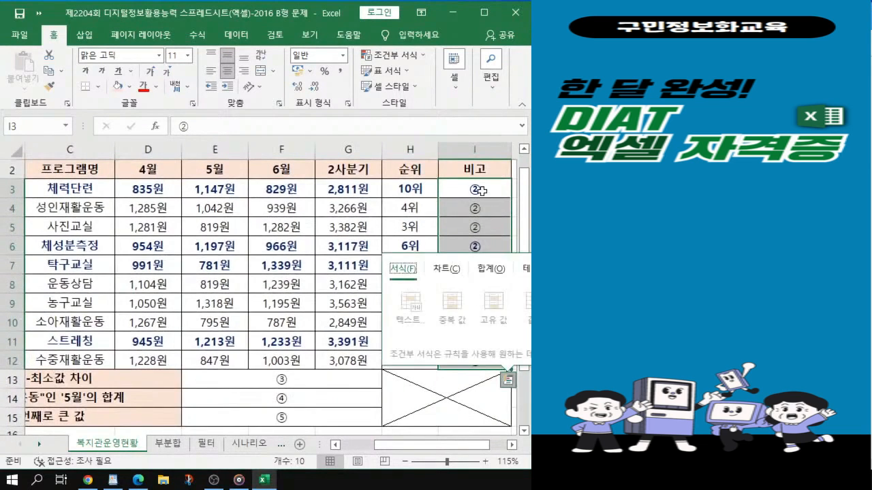
pyautogui.click(479, 192)
pyautogui.moveTo(479, 191); pyautogui.dragTo(482, 360)
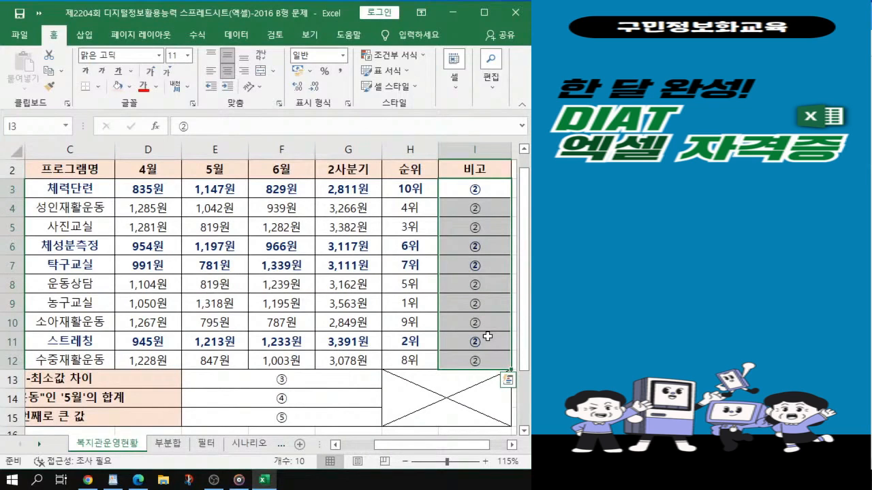
# Start an IF formula for the 비고 cells I3:I12 with the condition F3>=1200.
pyautogui.write('=')
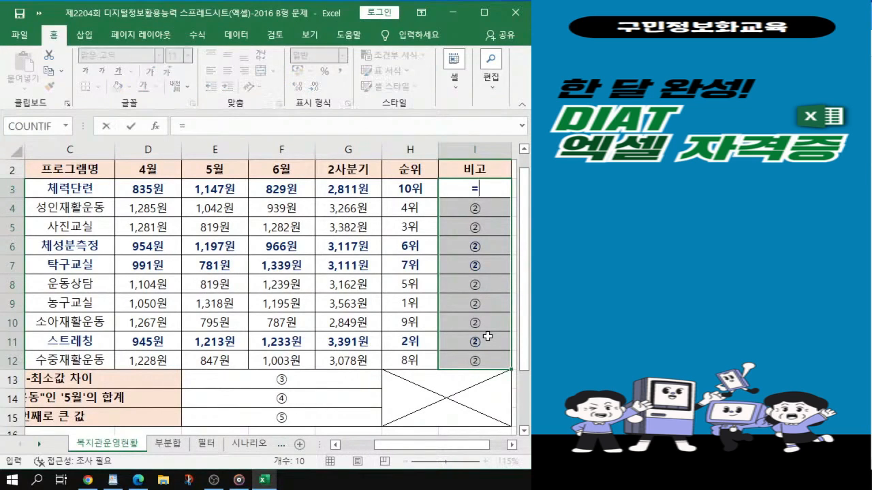
pyautogui.write('i')
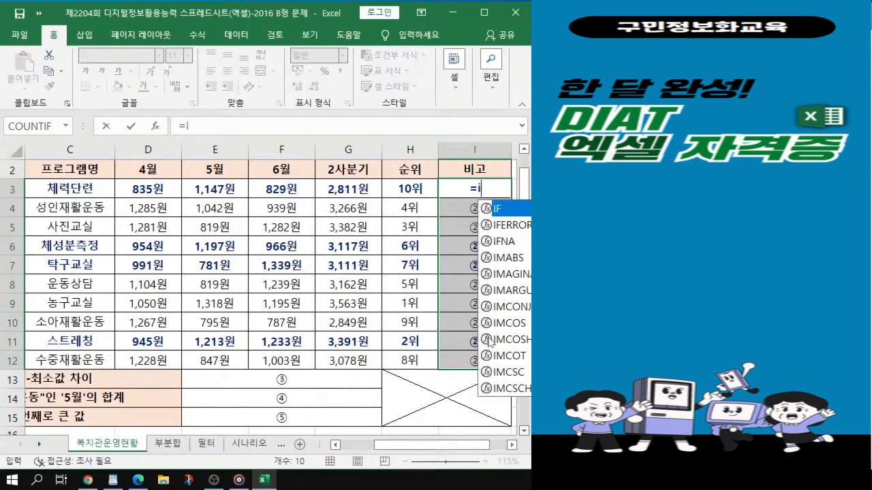
pyautogui.doubleClick(512, 209)
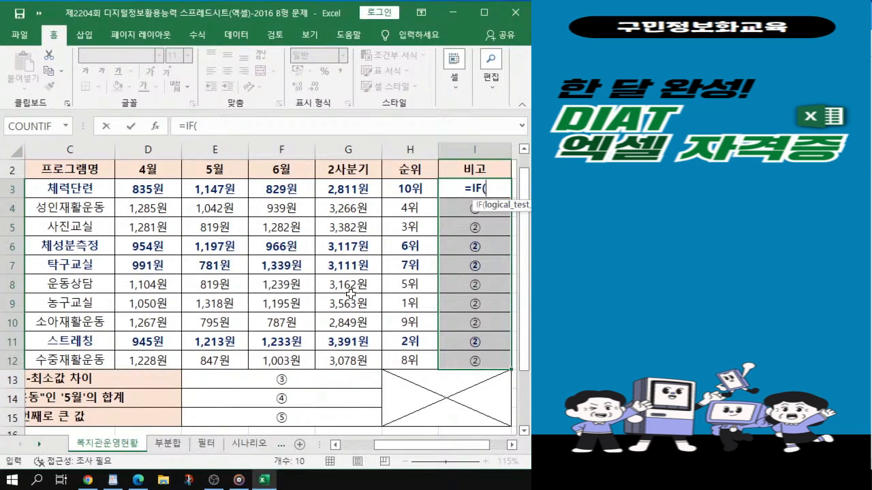
pyautogui.click(277, 191)
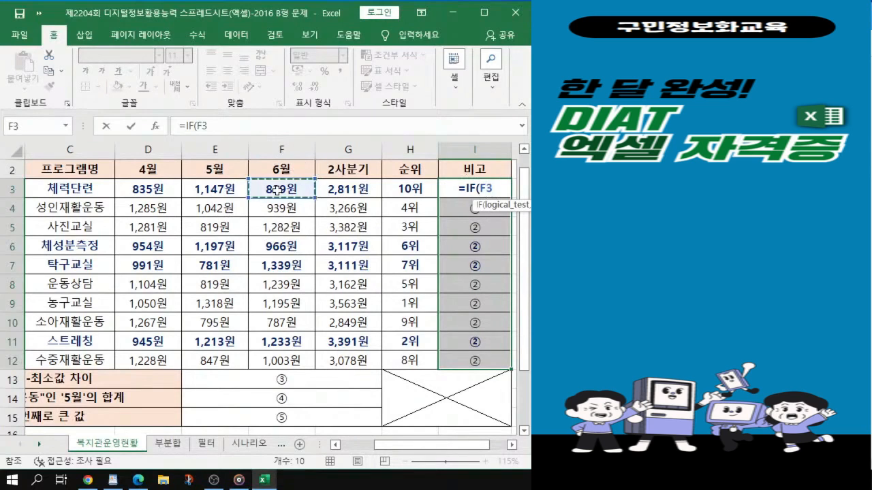
pyautogui.write('>')
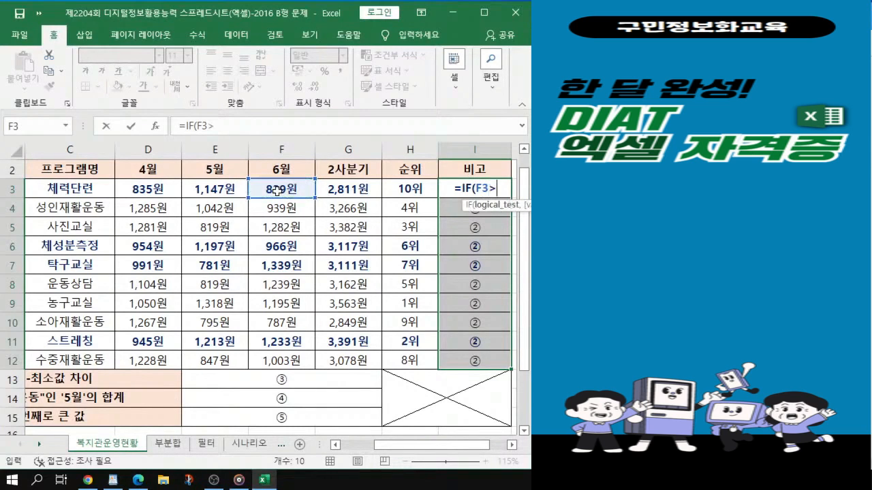
pyautogui.write('=1200,')
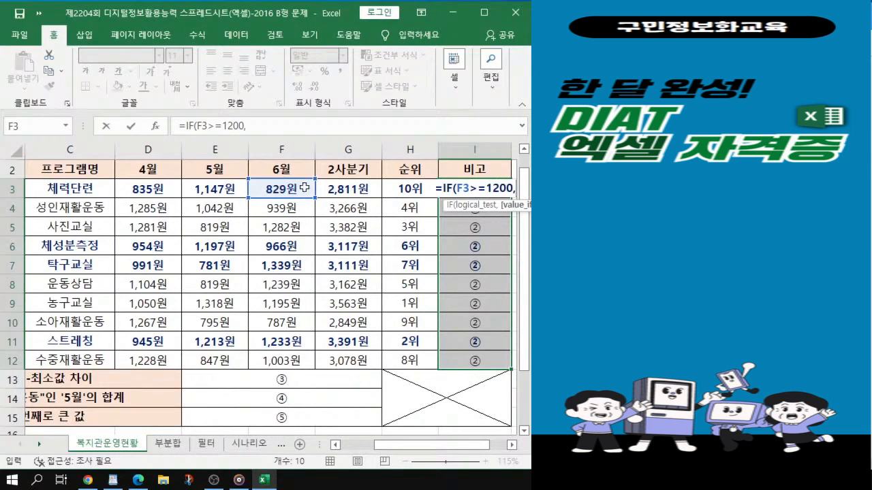
# Add "6월우수" as the value the IF formula returns when the condition is true.
pyautogui.hotkey('alt', 'Tab')
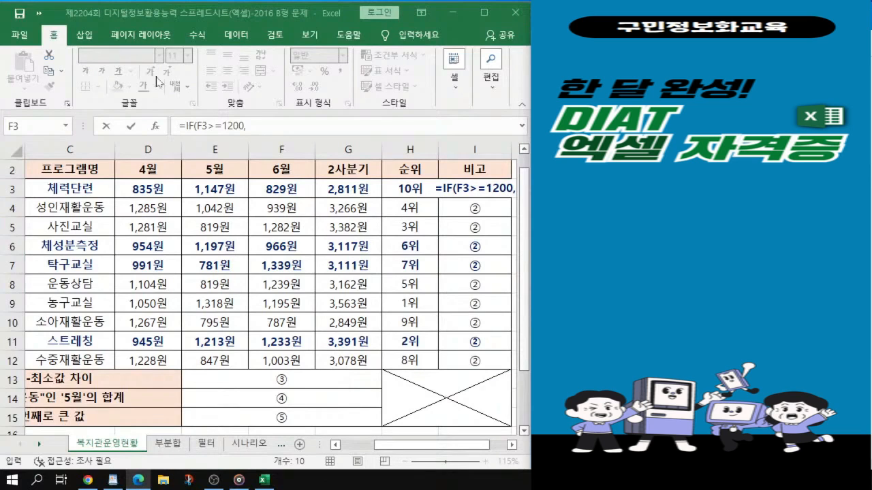
pyautogui.hotkey('alt', 'Tab')
pyautogui.click(248, 126)
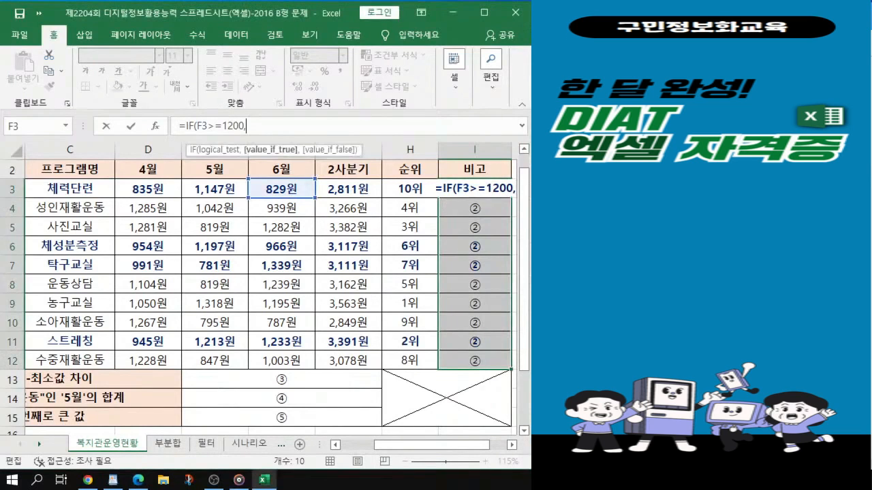
pyautogui.write('"')
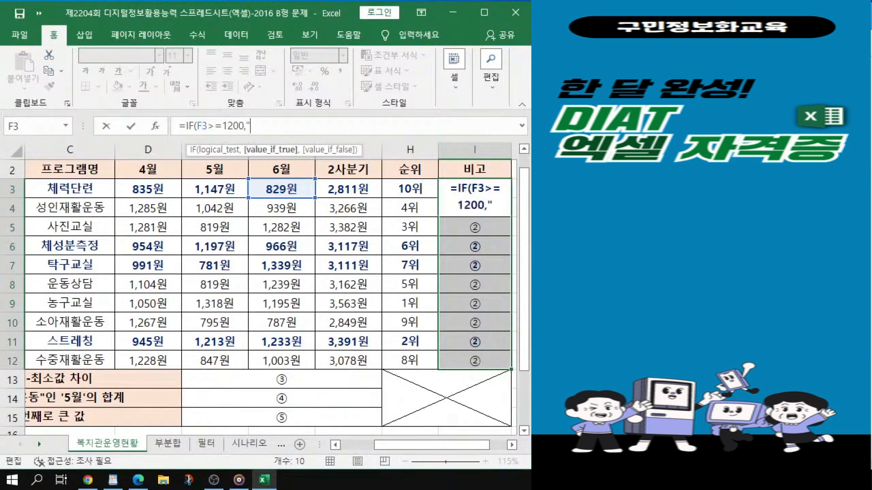
pyautogui.write('6dnjf')
pyautogui.press('BackSpace')
pyautogui.press('BackSpace')
pyautogui.press('BackSpace')
pyautogui.press('BackSpace')
pyautogui.write('월')
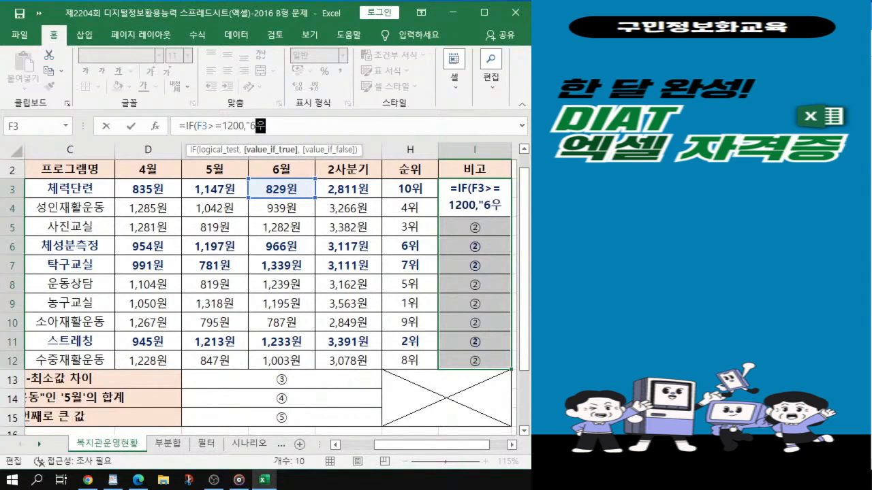
pyautogui.write('웃수","')
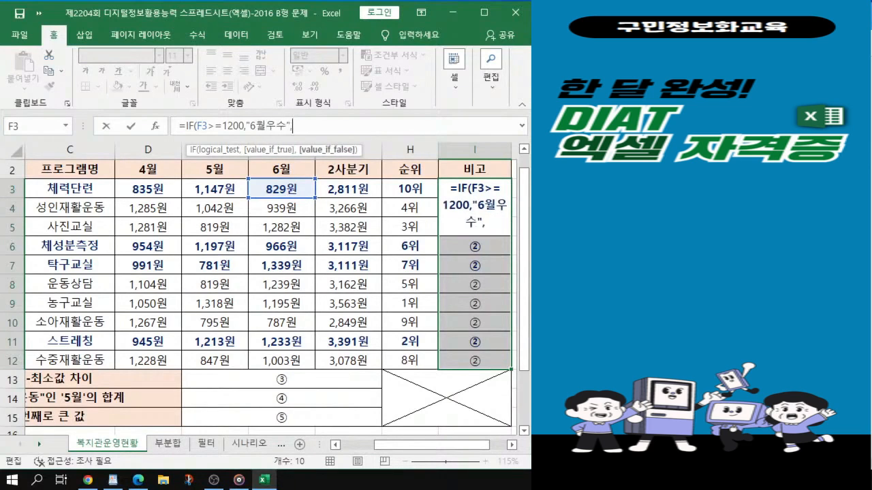
# Return empty text when the condition is false and enter =IF(F3>=1200,"6월우수","") in all of I3:I12.
pyautogui.write('")')
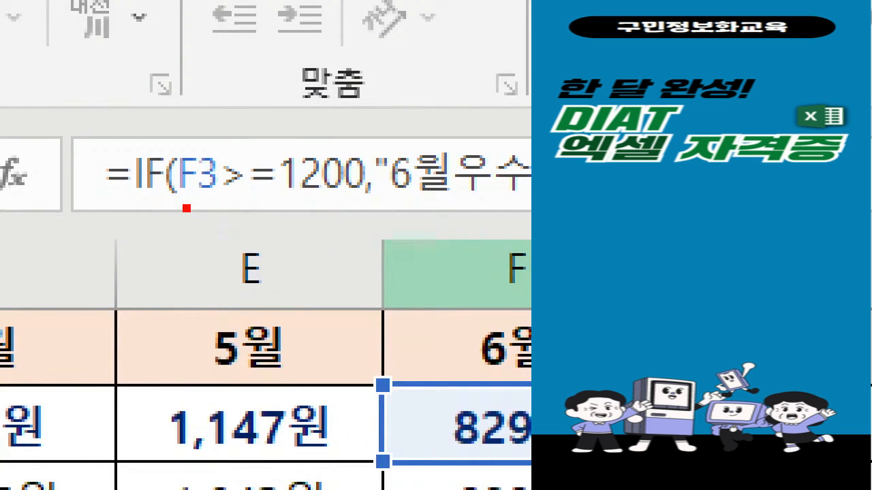
pyautogui.moveTo(181, 206); pyautogui.dragTo(346, 207)
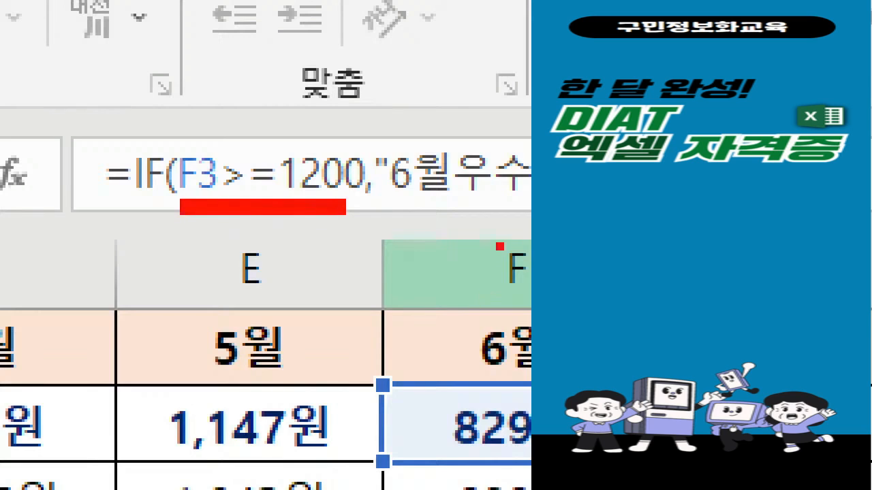
pyautogui.moveTo(393, 204); pyautogui.dragTo(529, 205)
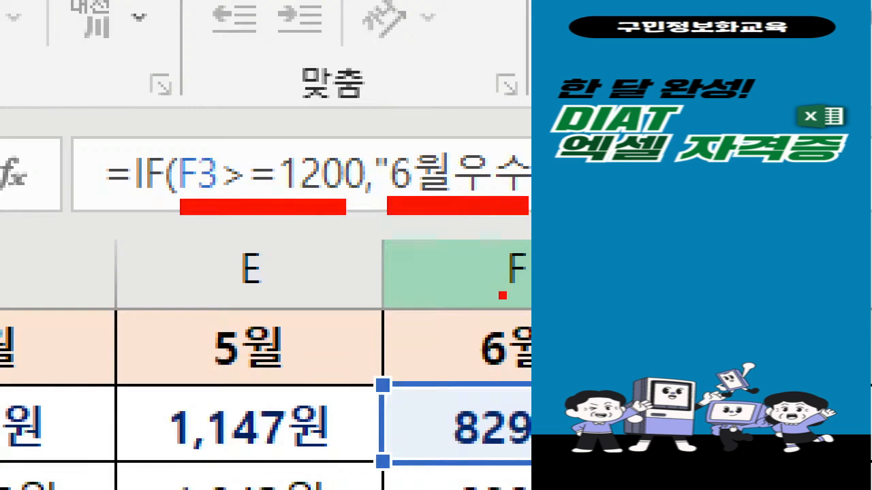
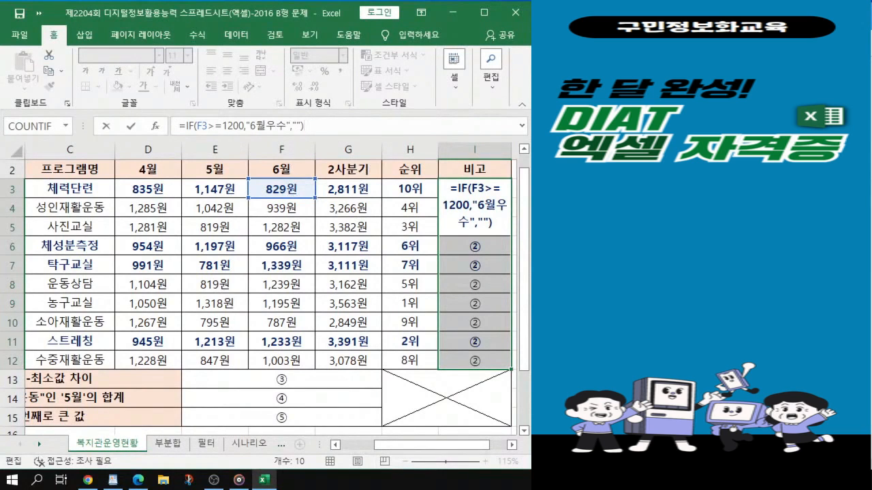
pyautogui.hotkey('ctrl', 'Return')
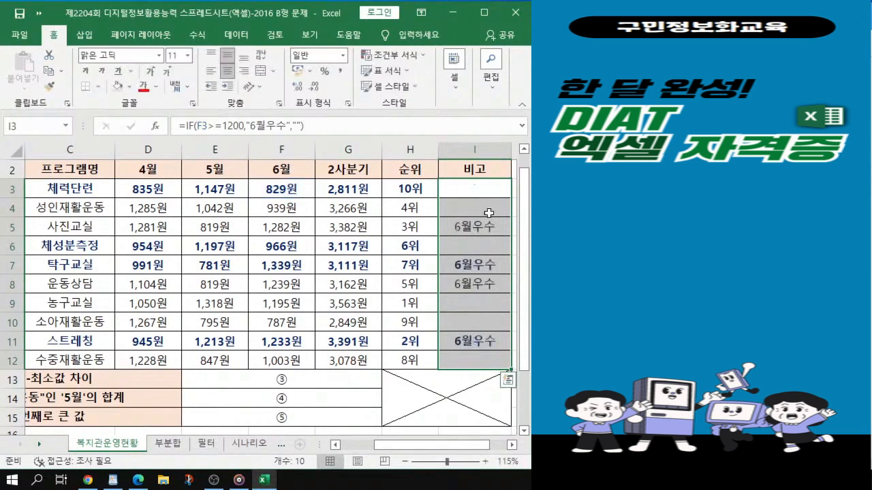
# Check the IF formula and its results in several filled and blank cells of the 비고 column.
pyautogui.click(472, 226)
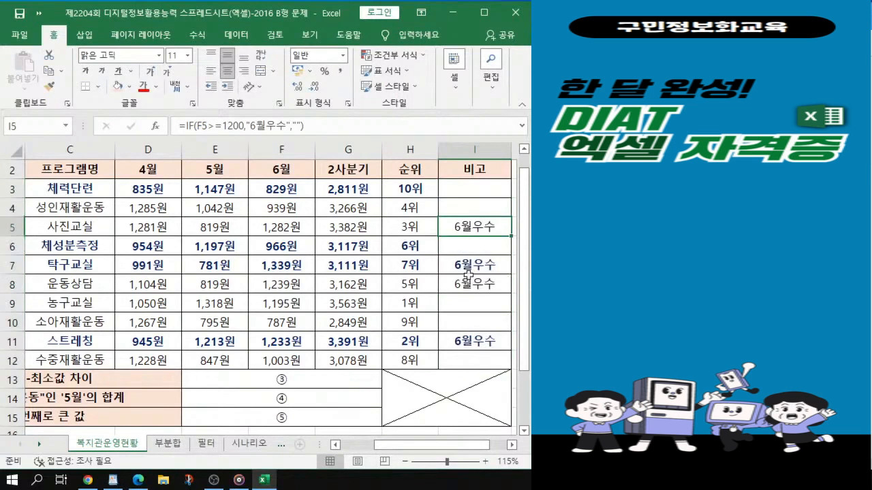
pyautogui.click(469, 269)
pyautogui.click(471, 290)
pyautogui.click(475, 341)
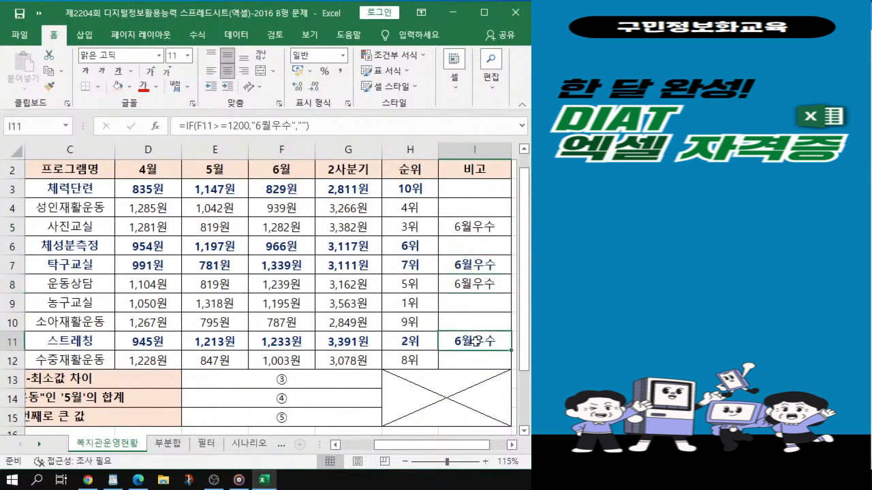
pyautogui.click(474, 204)
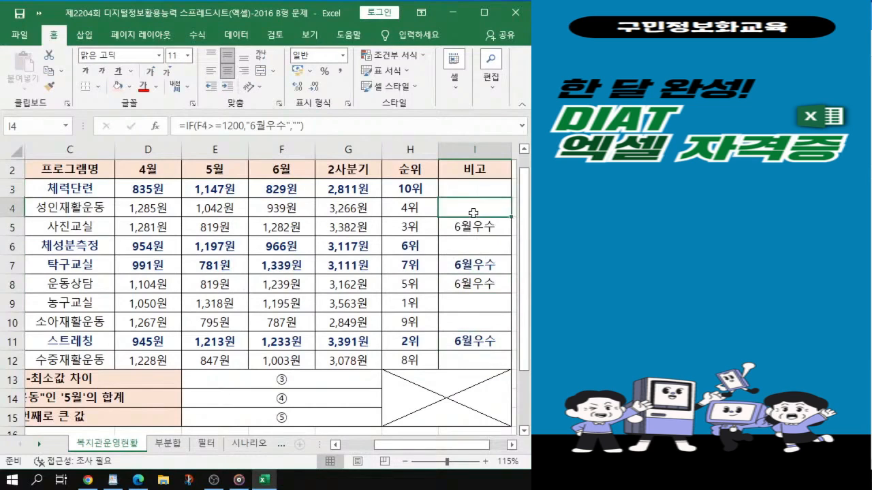
pyautogui.click(477, 259)
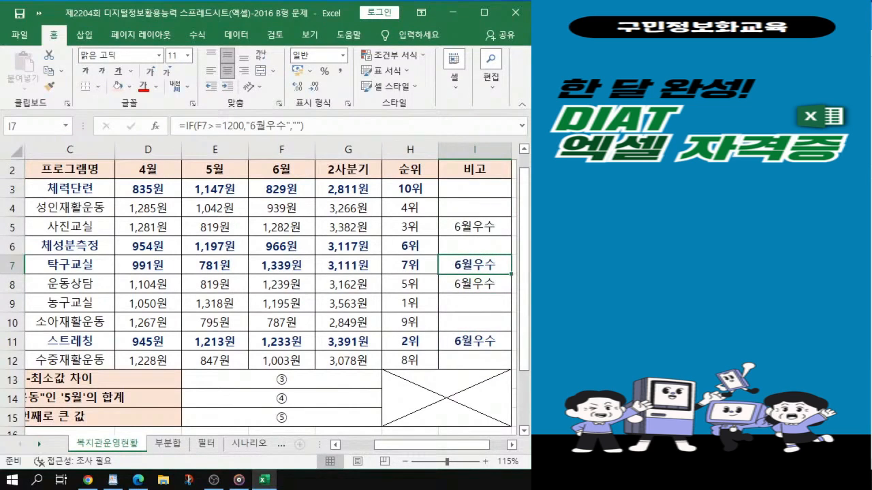
# Review the '6월'의 최대값-최소값 차이 label in row 13 and select its merged result cell E13.
pyautogui.hotkey('alt', 'Tab')
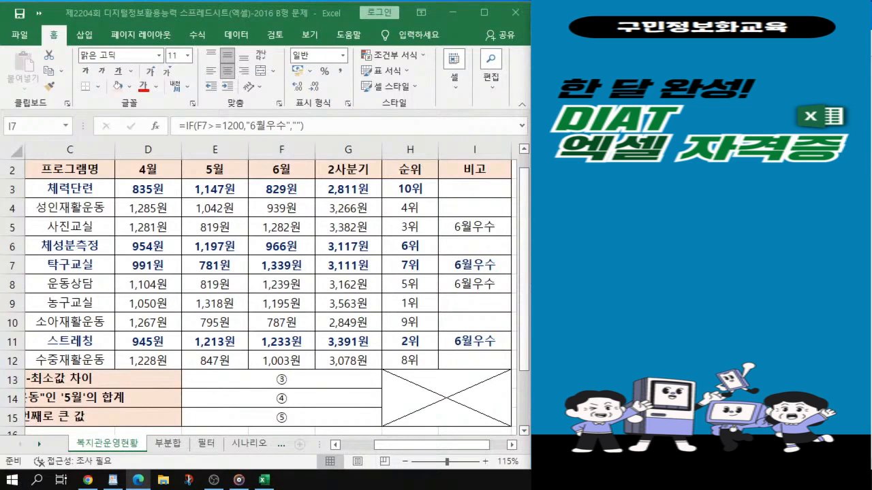
pyautogui.click(247, 381)
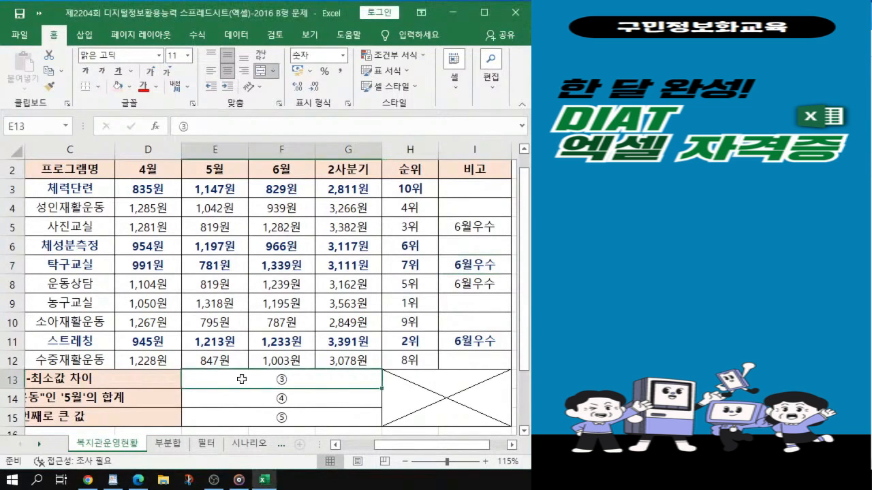
pyautogui.moveTo(400, 446); pyautogui.dragTo(383, 451)
pyautogui.click(131, 381)
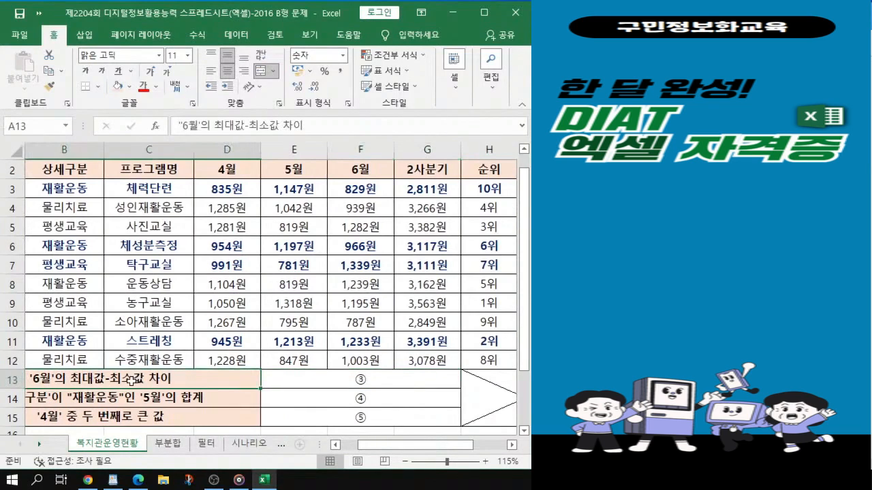
pyautogui.click(359, 382)
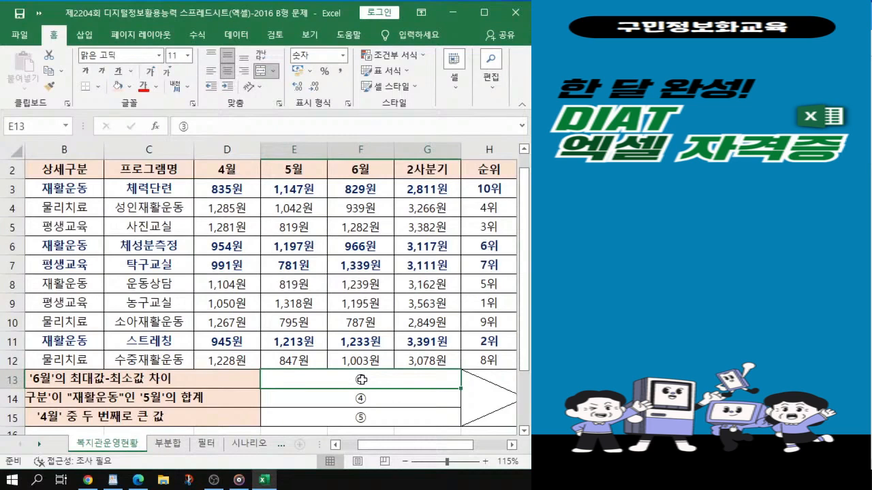
pyautogui.press('ctrl')
pyautogui.press('ctrl')
pyautogui.press('ctrl')
pyautogui.hotkey('alt', 'Tab')
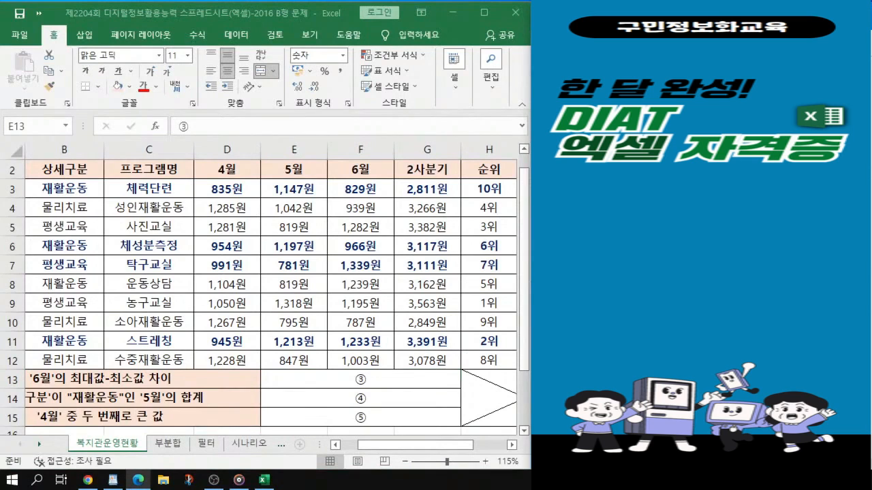
pyautogui.click(334, 381)
pyautogui.press('ctrl')
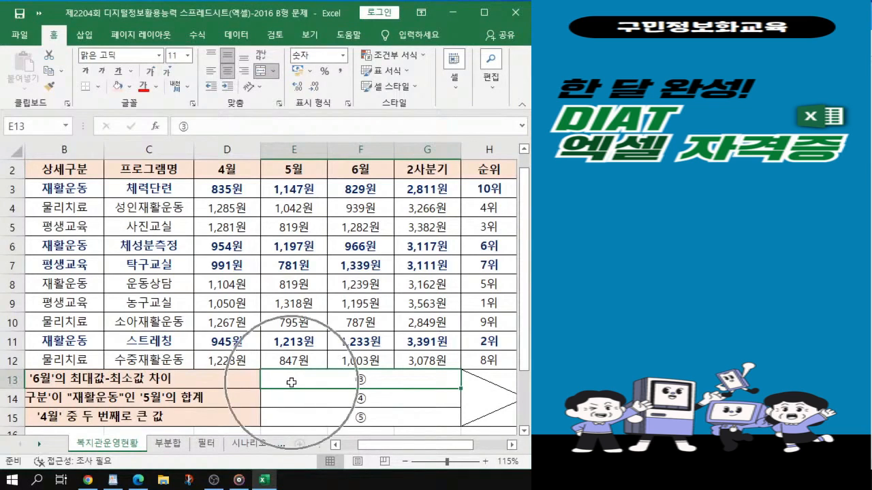
# Start the formula in E13 with the maximum of the 6월 values, =MAX(F3:F12).
pyautogui.write('=')
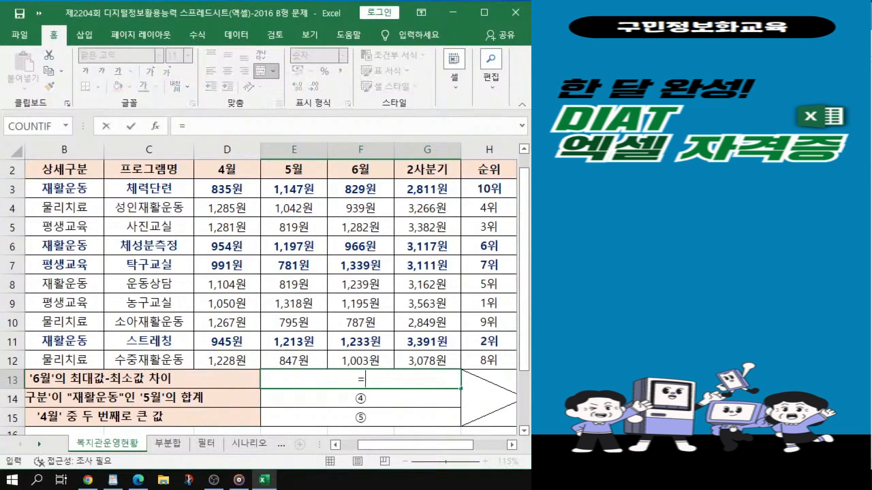
pyautogui.write('ㅡ')
pyautogui.press('BackSpace')
pyautogui.press('Hangul')
pyautogui.write('m')
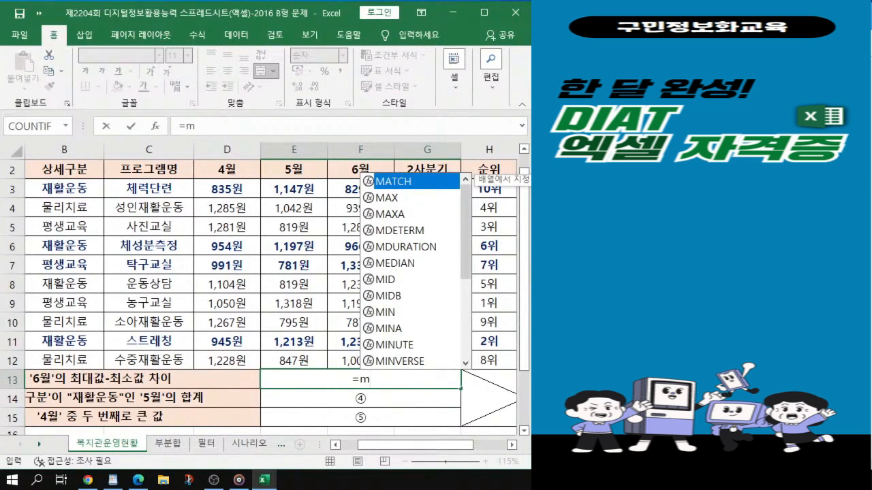
pyautogui.click(389, 203)
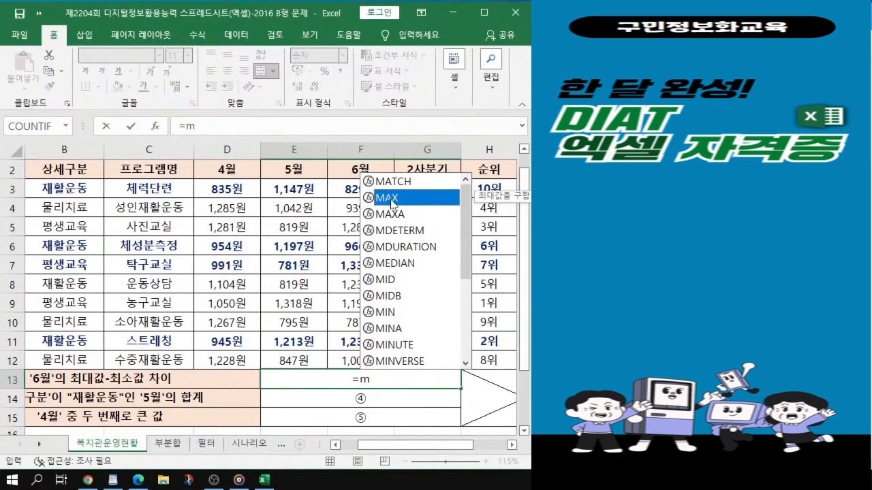
pyautogui.doubleClick(391, 199)
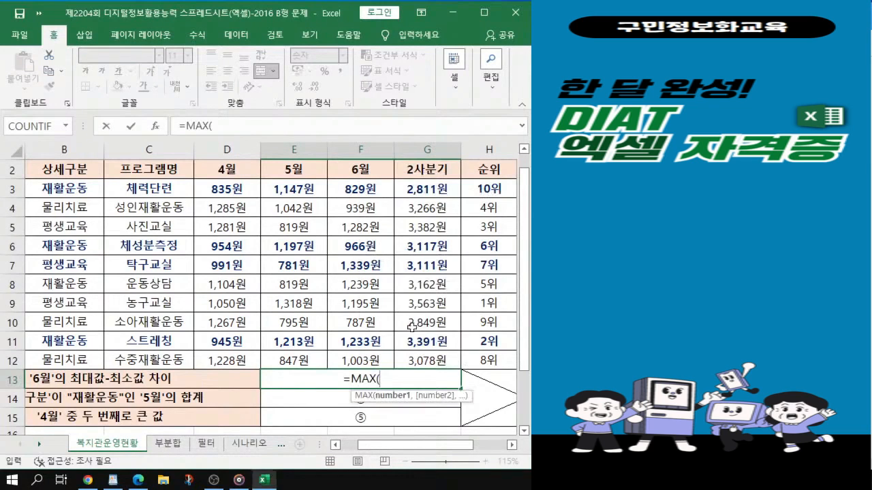
pyautogui.click(359, 188)
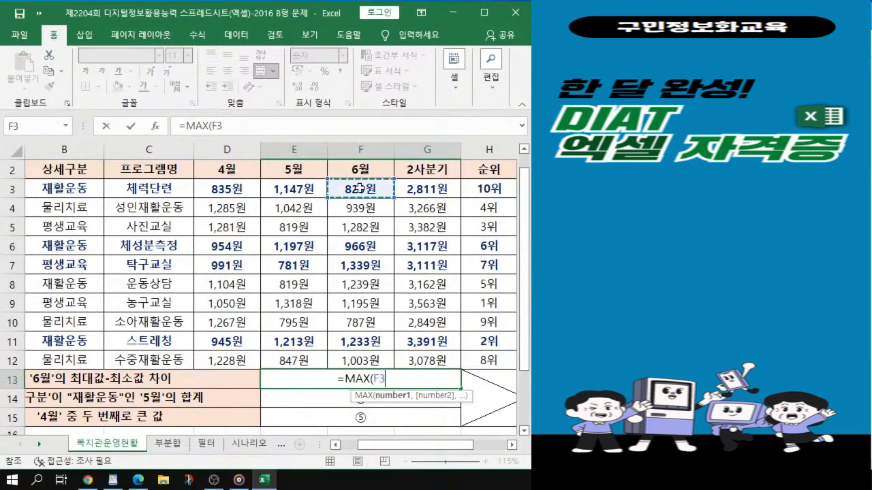
pyautogui.moveTo(359, 188); pyautogui.dragTo(359, 361)
pyautogui.write(')')
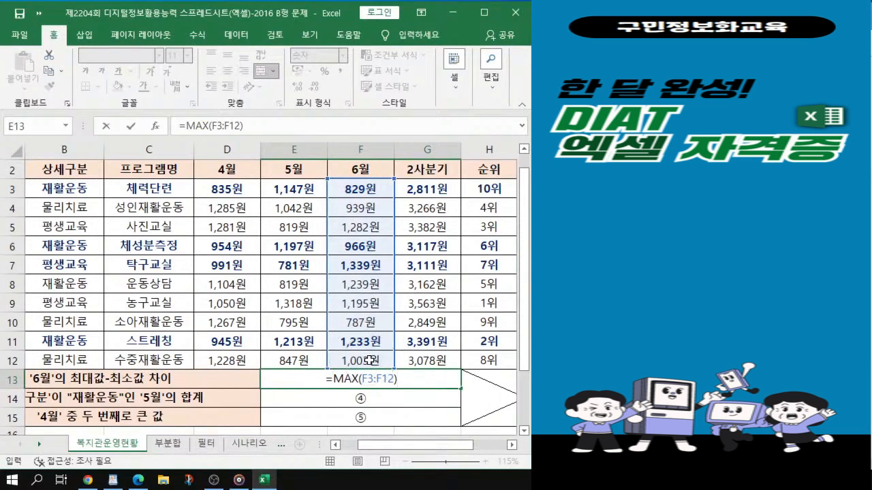
# Extend the E13 formula by subtracting a MIN function from the MAX term.
pyautogui.write('-')
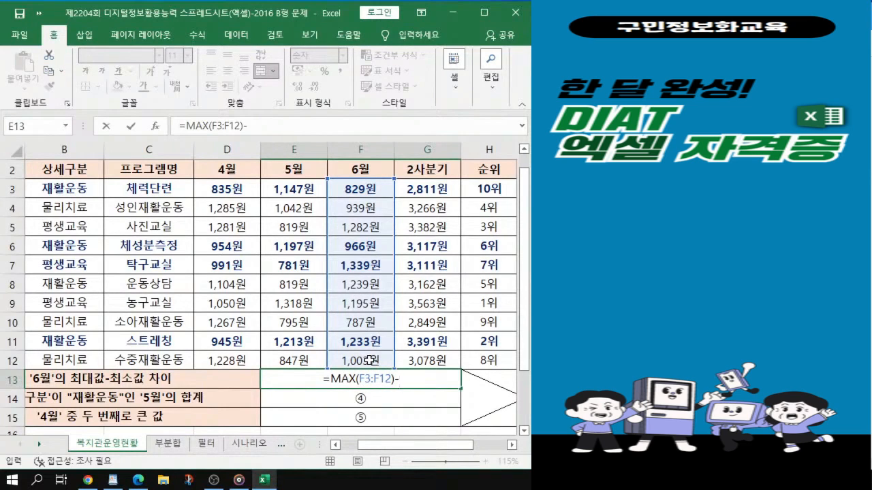
pyautogui.write('m')
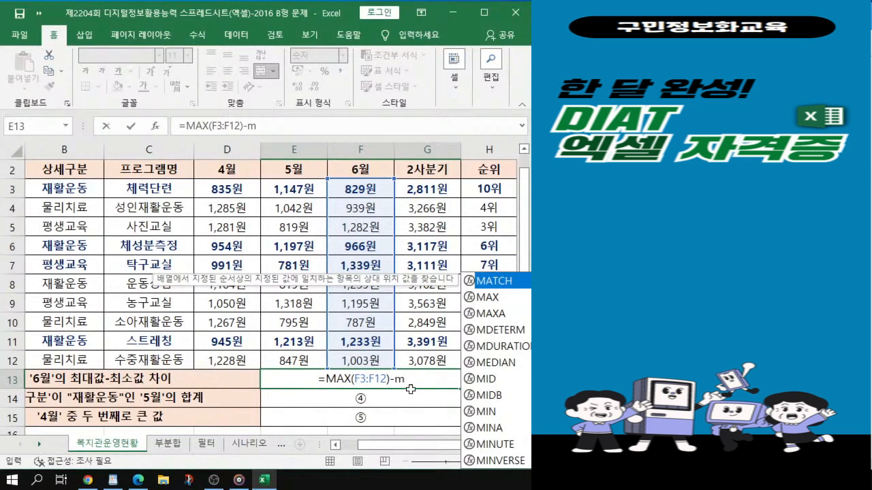
pyautogui.press('ctrl')
pyautogui.press('ctrl')
pyautogui.press('ctrl')
pyautogui.press('ctrl')
pyautogui.click(484, 413)
pyautogui.press('ctrl')
pyautogui.press('ctrl')
pyautogui.press('ctrl')
pyautogui.press('ctrl')
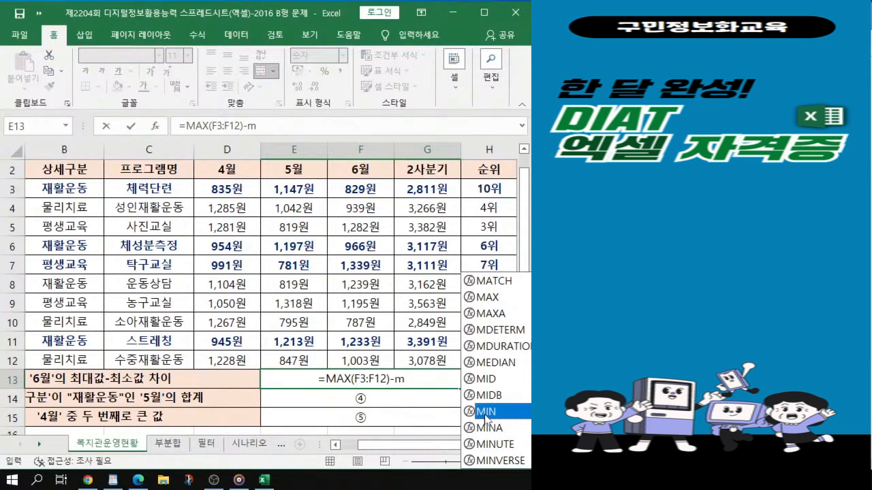
pyautogui.press('ctrl')
pyautogui.press('ctrl')
pyautogui.press('ctrl')
pyautogui.press('ctrl')
pyautogui.doubleClick(486, 412)
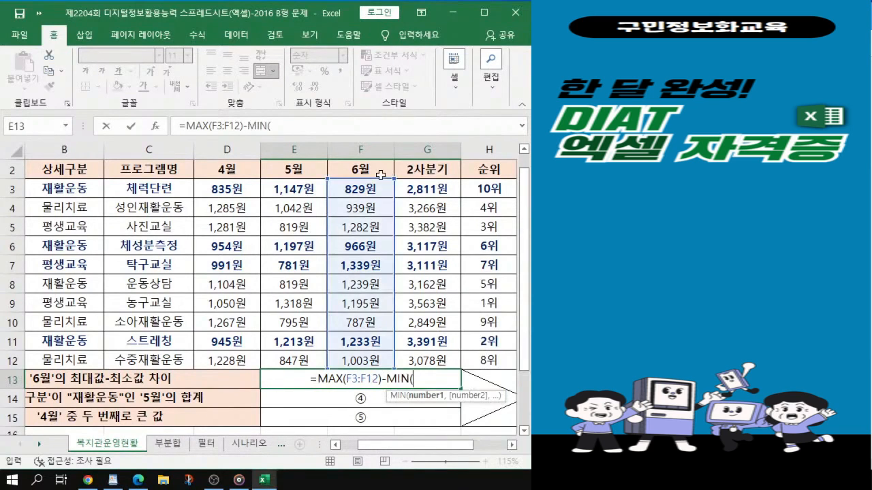
# Use F3:F12 as the MIN range and enter =MAX(F3:F12)-MIN(F3:F12) in E13.
pyautogui.click(359, 185)
pyautogui.press('ctrl')
pyautogui.moveTo(357, 186); pyautogui.dragTo(359, 359)
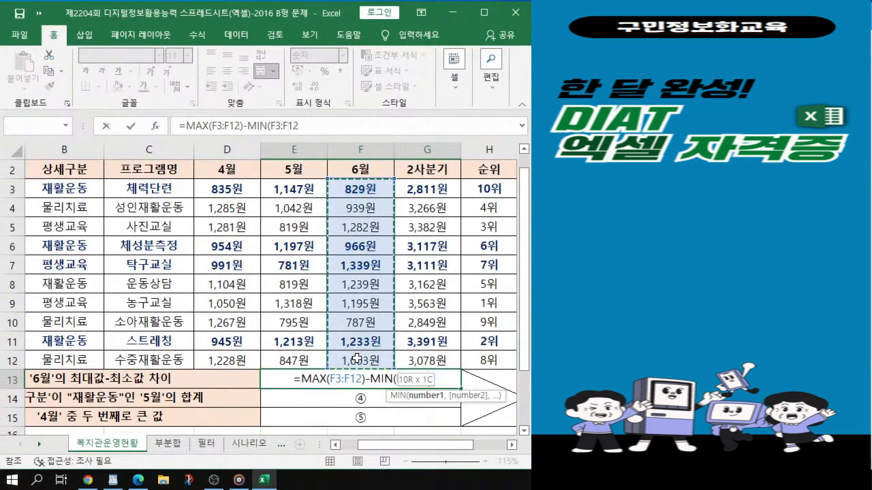
pyautogui.write(')')
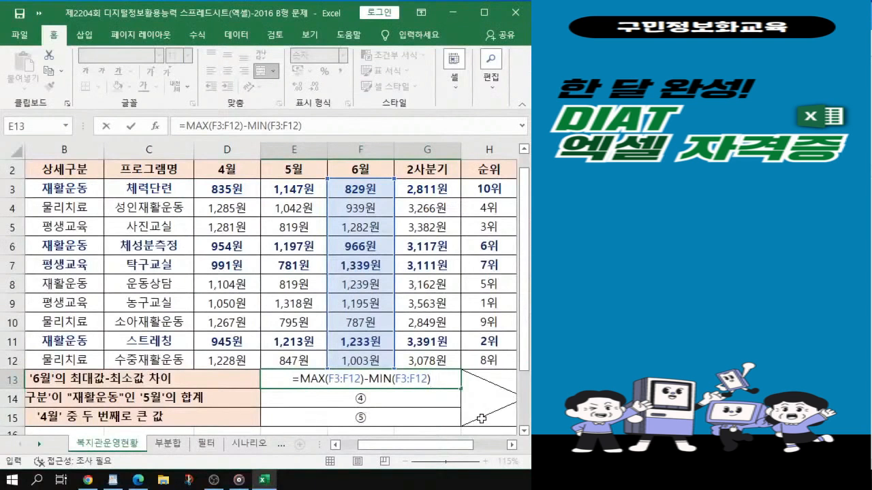
pyautogui.press('Return')
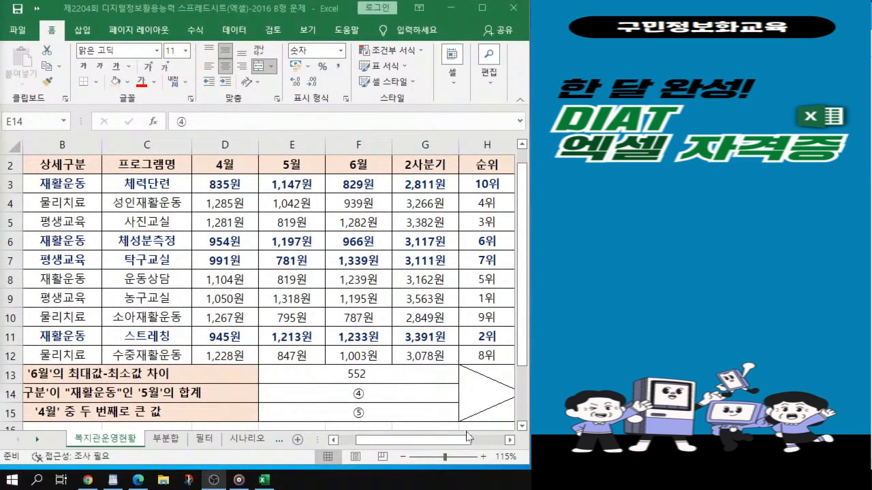
# Review the full row 14 label asking for the '5월' total where '상세구분' is "재활운동", and its result cell E14.
pyautogui.click(353, 394)
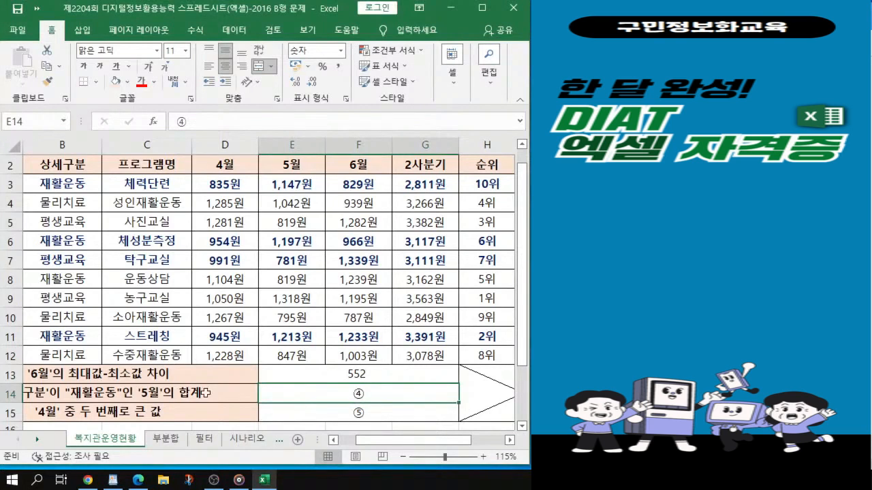
pyautogui.click(175, 397)
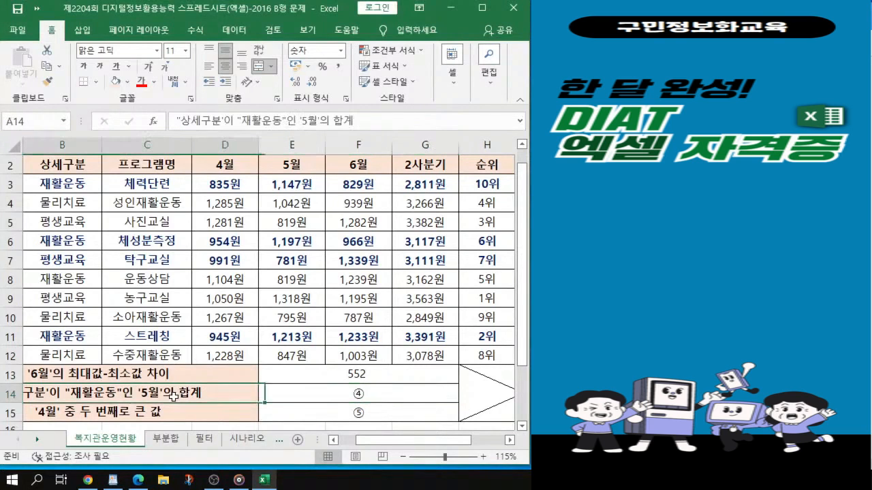
pyautogui.click(319, 395)
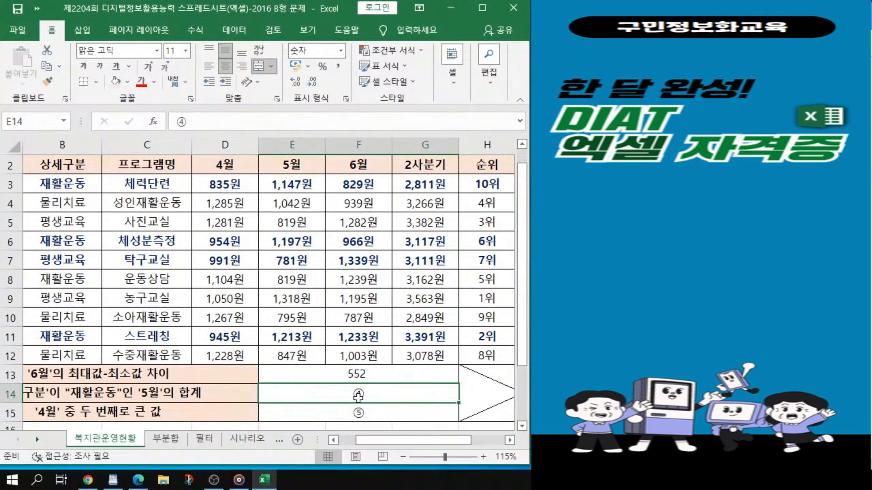
pyautogui.press('ctrl')
pyautogui.press('ctrl')
pyautogui.press('ctrl')
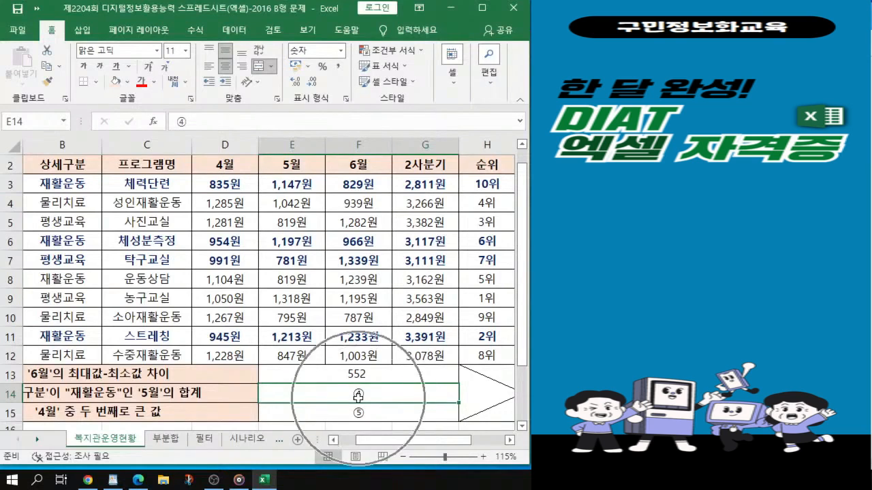
pyautogui.press('ctrl')
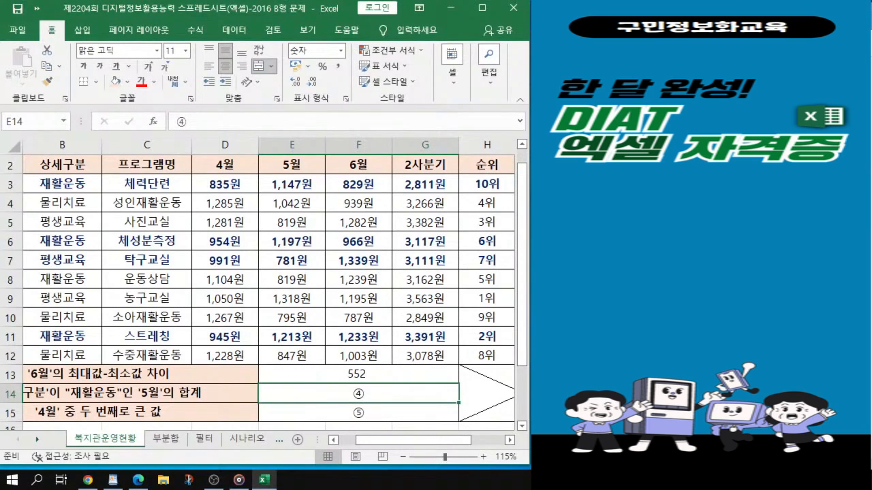
pyautogui.moveTo(387, 441); pyautogui.dragTo(374, 447)
pyautogui.press('ctrl')
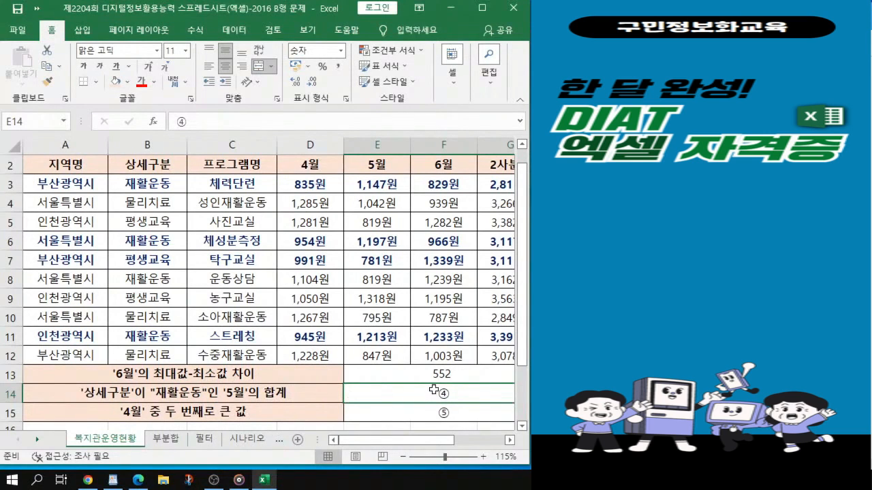
pyautogui.moveTo(420, 440); pyautogui.dragTo(442, 455)
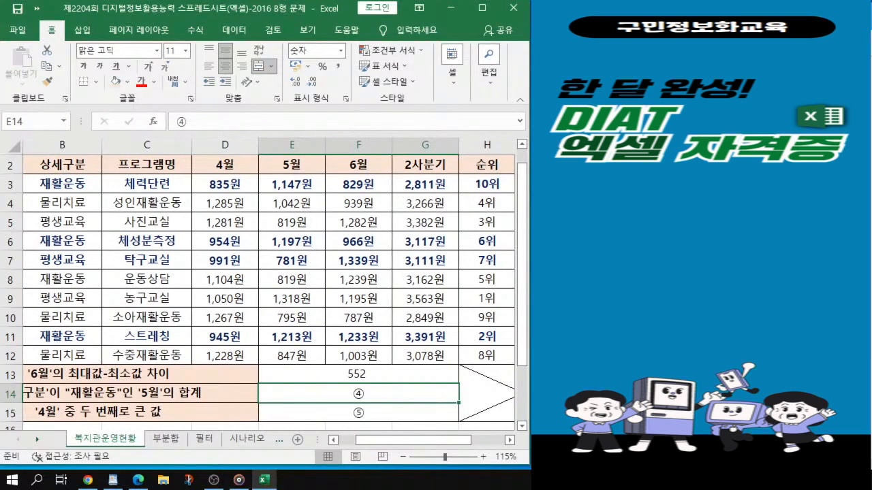
pyautogui.hotkey('alt', 'Tab')
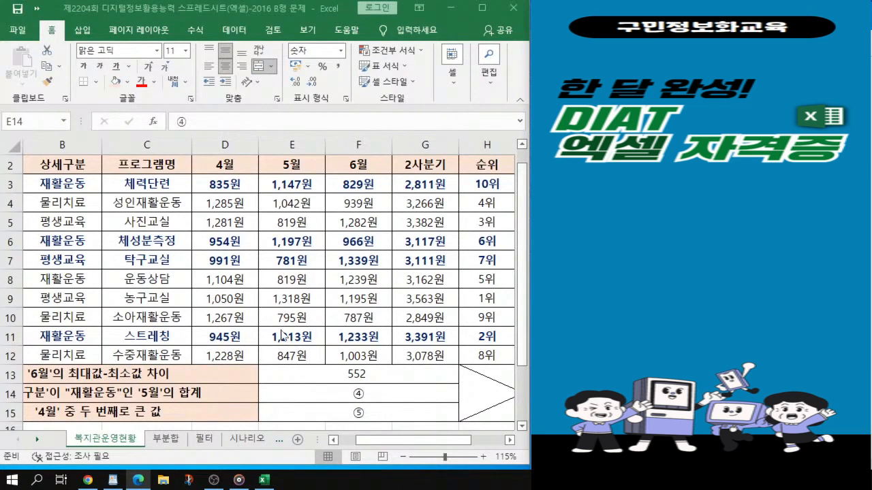
# Start a DSUM formula in the merged result cell E14.
pyautogui.click(348, 394)
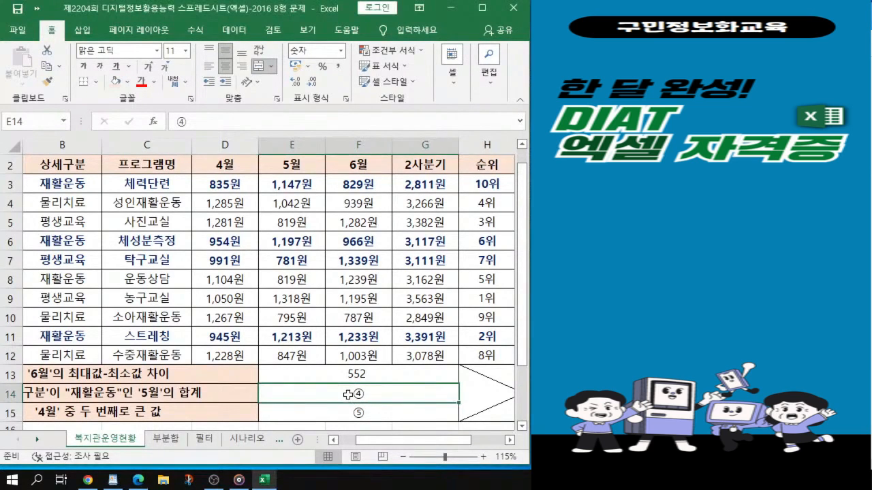
pyautogui.write('=')
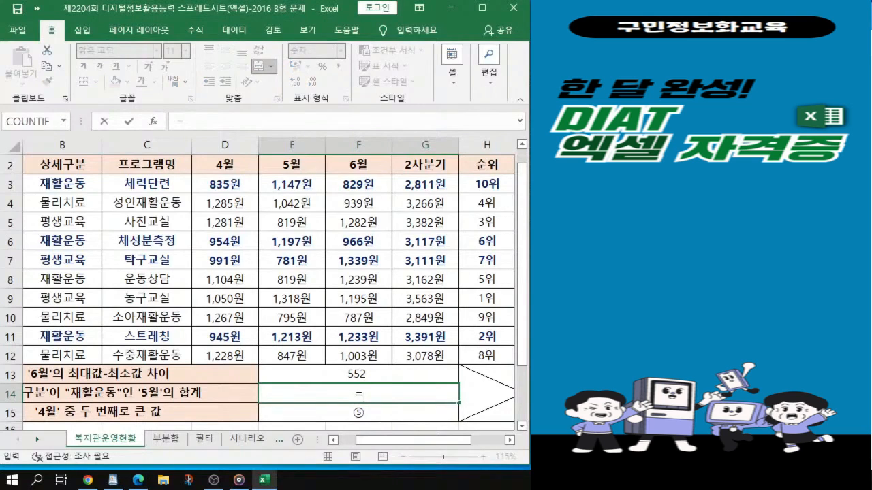
pyautogui.write('d')
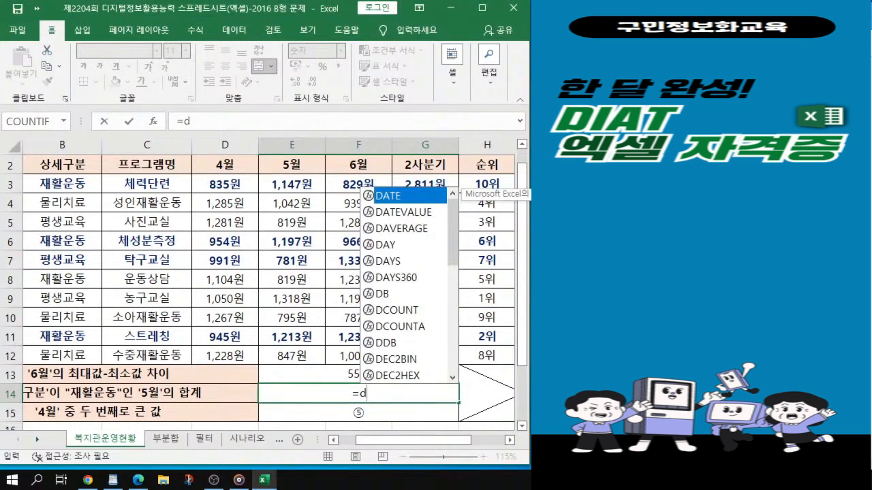
pyautogui.write('s')
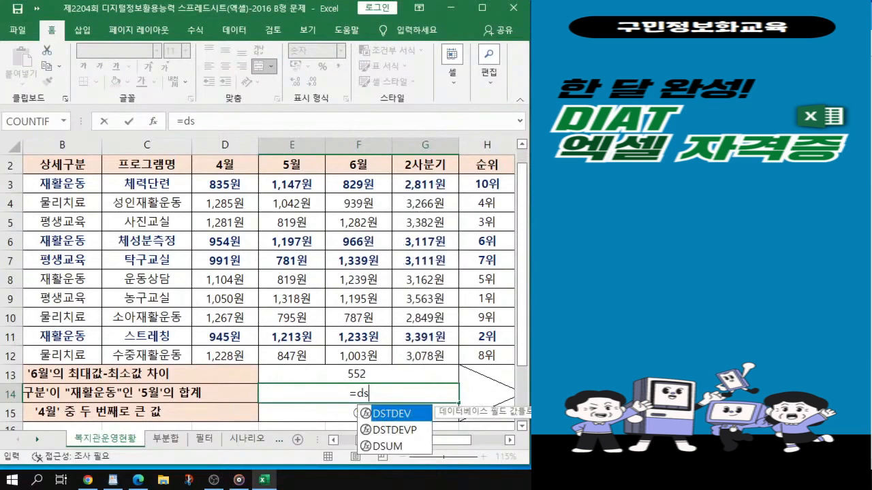
pyautogui.click(401, 446)
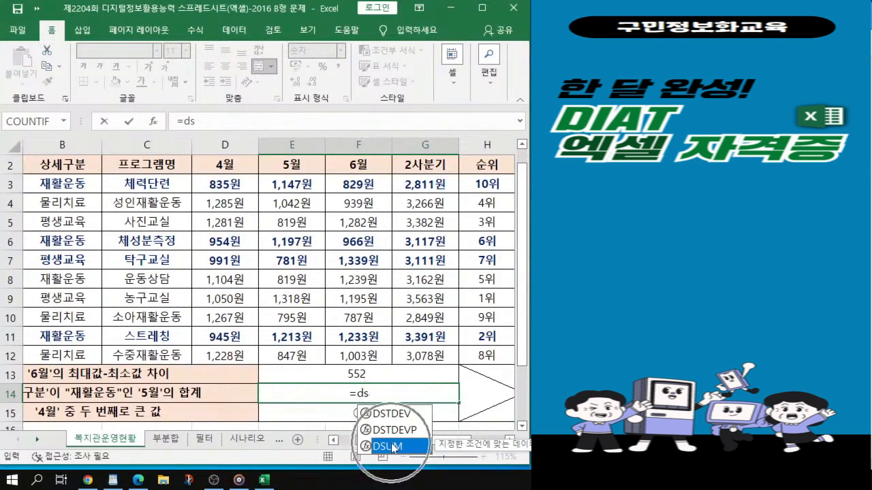
pyautogui.doubleClick(393, 447)
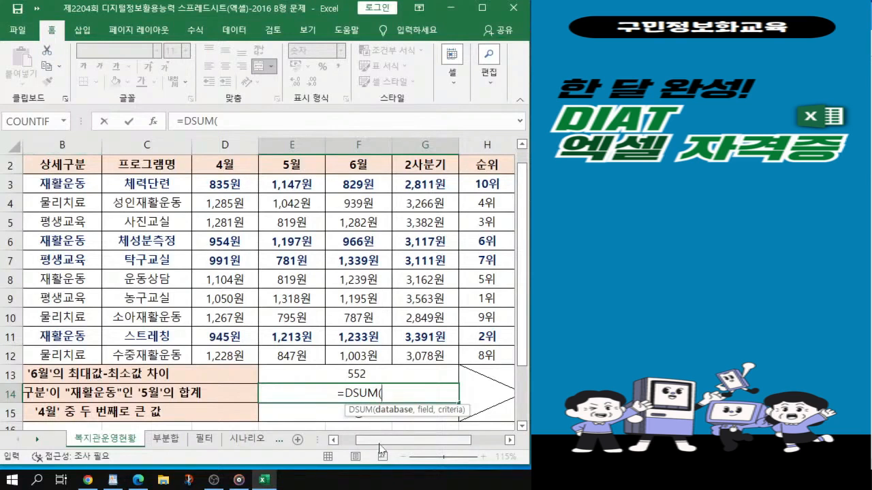
# Set the DSUM database to the whole table including its header row, A2:I12.
pyautogui.click(333, 440)
pyautogui.click(60, 164)
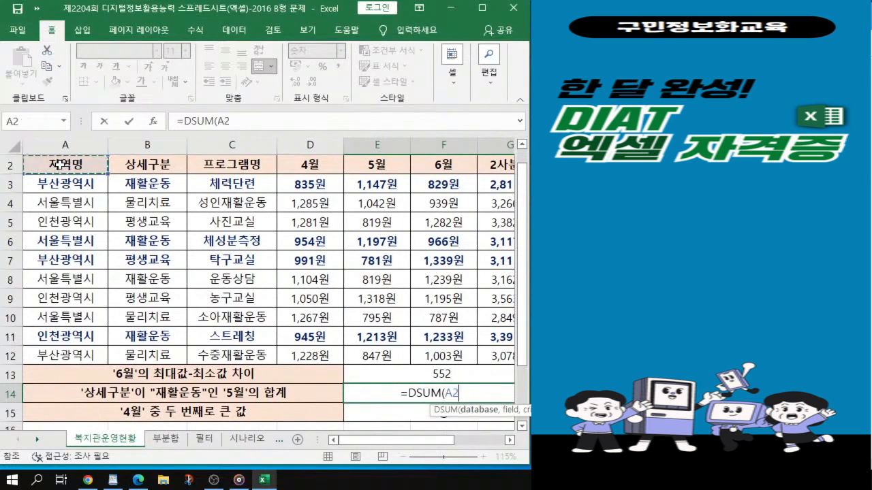
pyautogui.moveTo(60, 164); pyautogui.dragTo(468, 357)
pyautogui.press('ctrl')
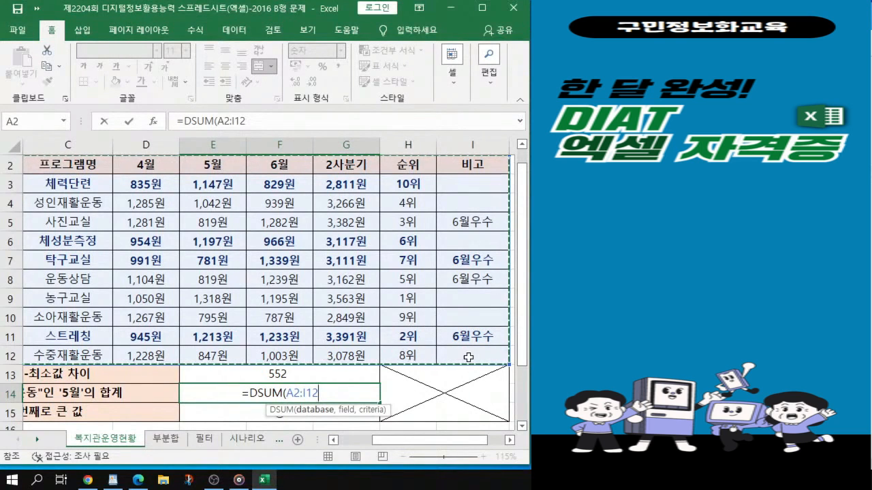
pyautogui.press('ctrl')
pyautogui.write(',')
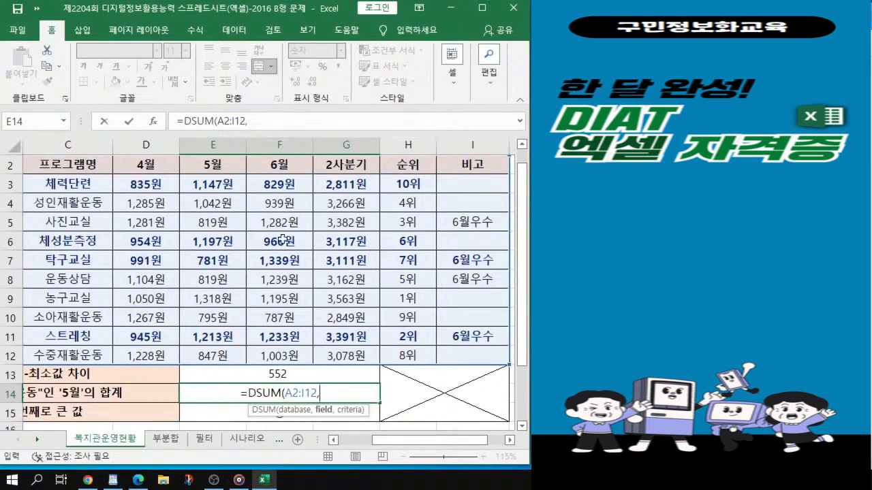
# Set the DSUM field to the 5월 header E2 and the criteria to B2:B3, and close the function's parenthesis.
pyautogui.click(211, 164)
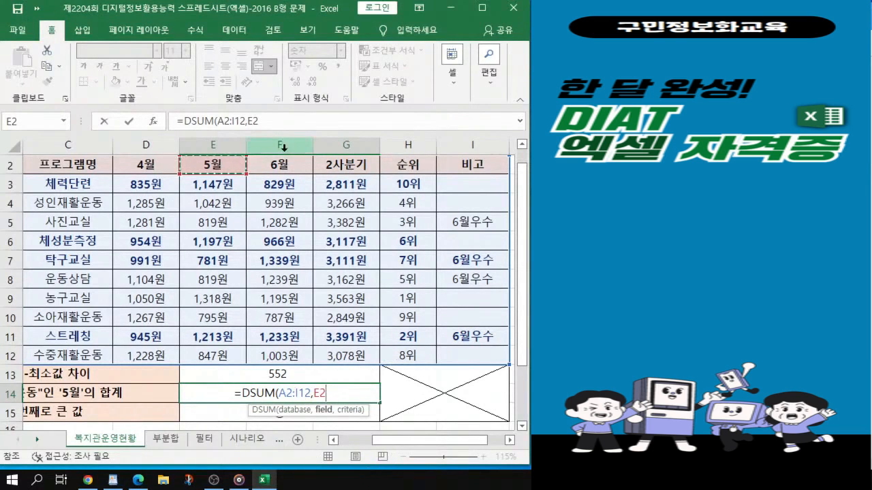
pyautogui.write(',')
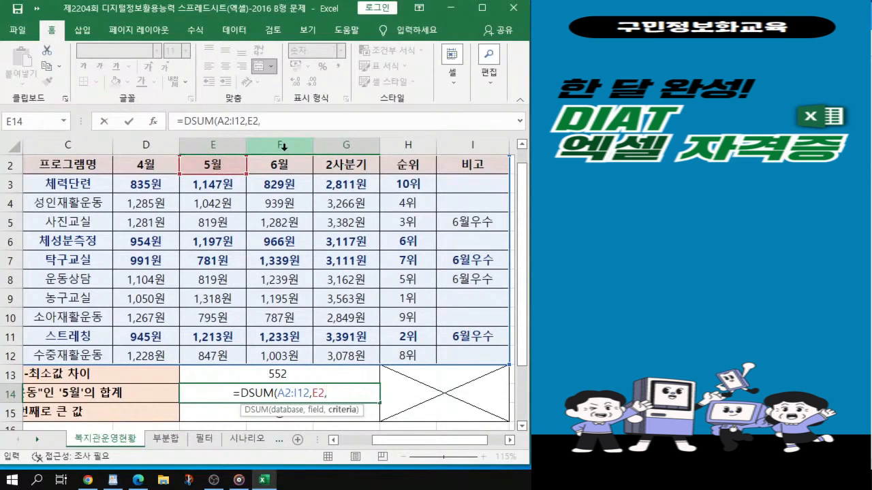
pyautogui.moveTo(420, 447); pyautogui.dragTo(383, 449)
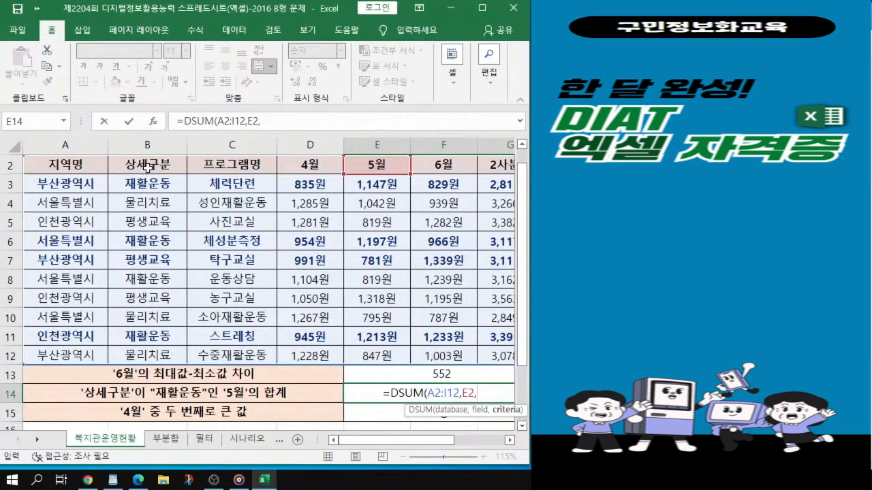
pyautogui.moveTo(147, 164); pyautogui.dragTo(153, 184)
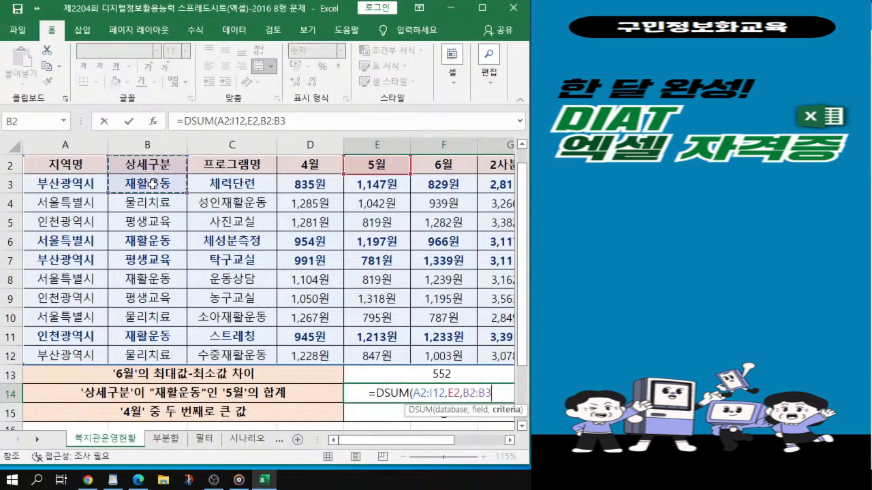
pyautogui.write(')')
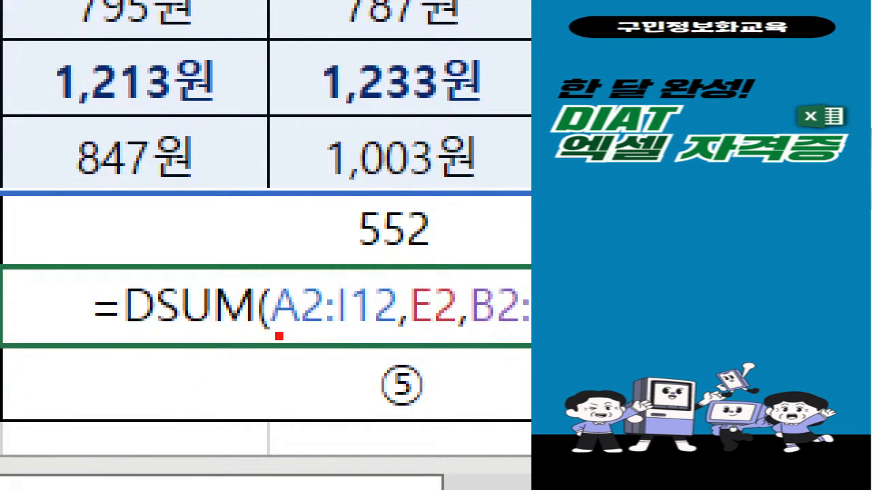
# Review the database, field and criteria arguments of the DSUM formula in E14 and enter it.
pyautogui.moveTo(270, 335); pyautogui.dragTo(394, 337)
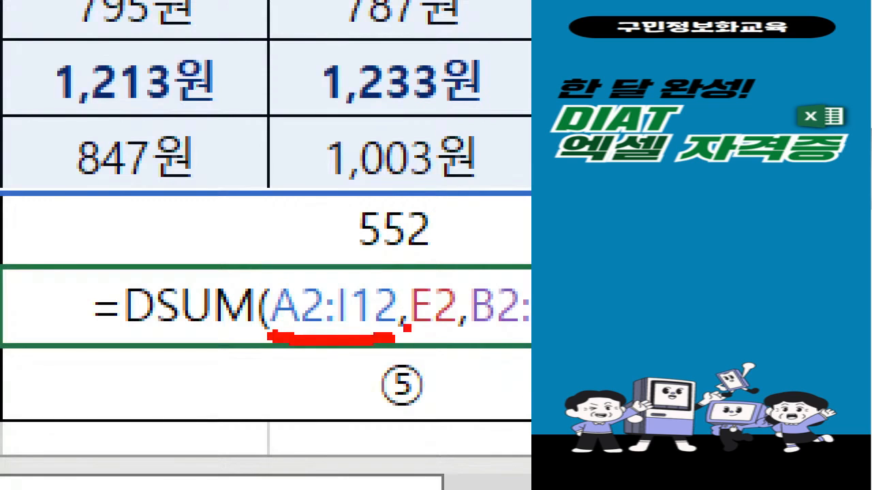
pyautogui.moveTo(410, 337); pyautogui.dragTo(452, 337)
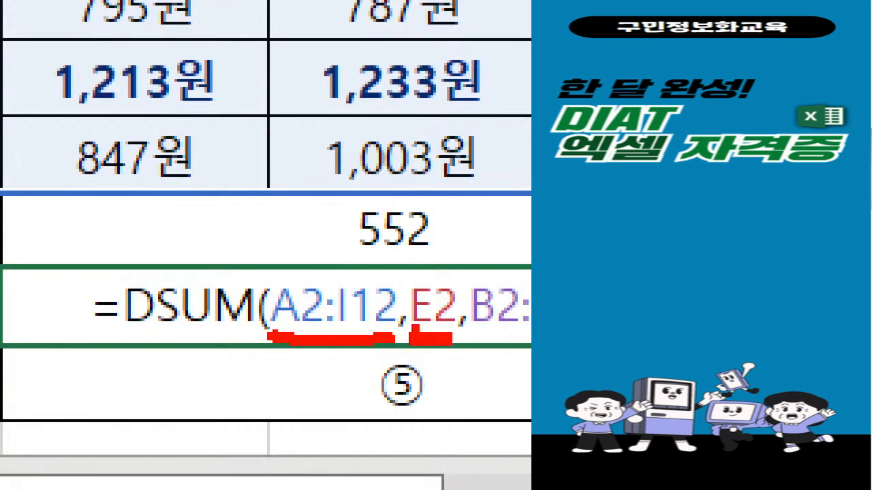
pyautogui.moveTo(474, 332); pyautogui.dragTo(530, 334)
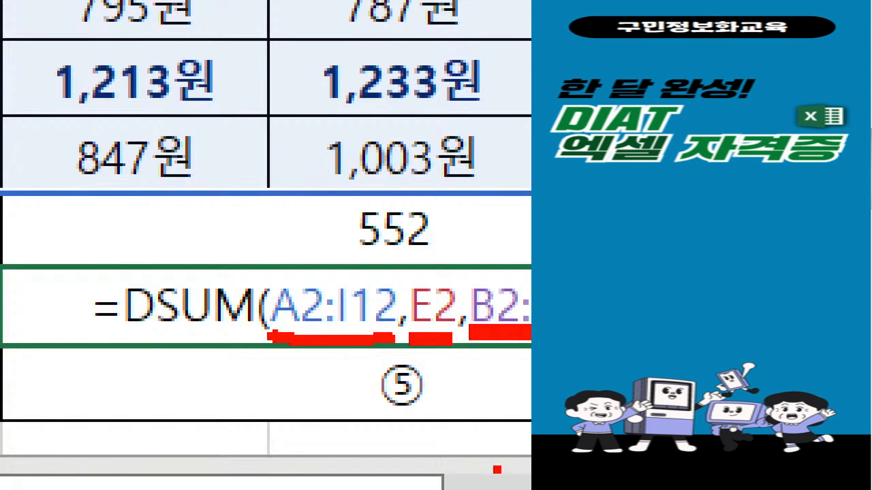
pyautogui.press('Escape')
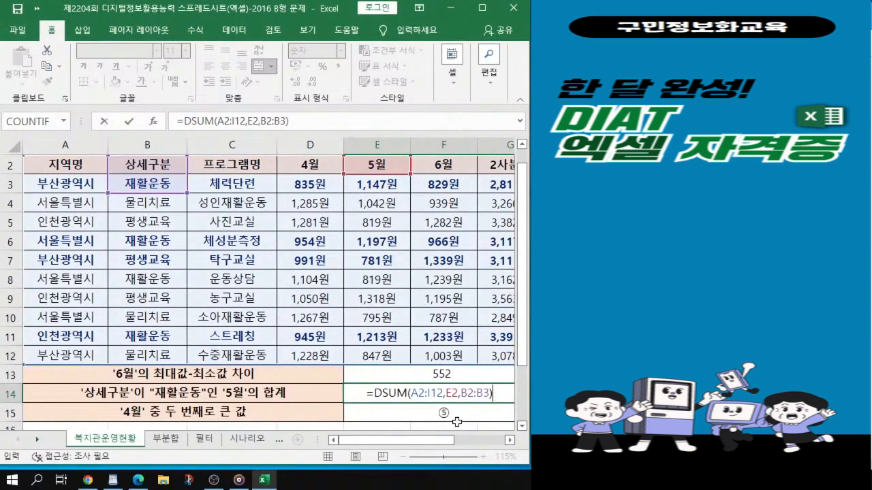
pyautogui.press('Return')
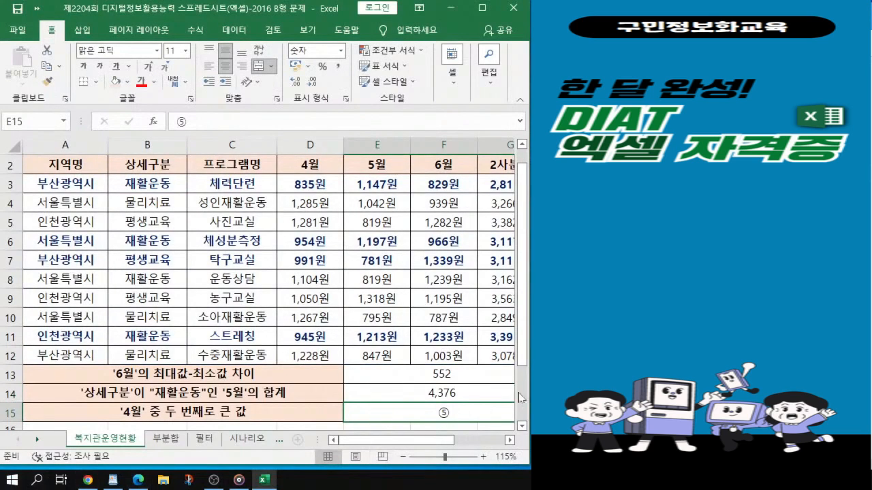
# Start a LARGE formula in the merged result cell E15 for the second-largest '4월' value.
pyautogui.hotkey('alt', 'Tab')
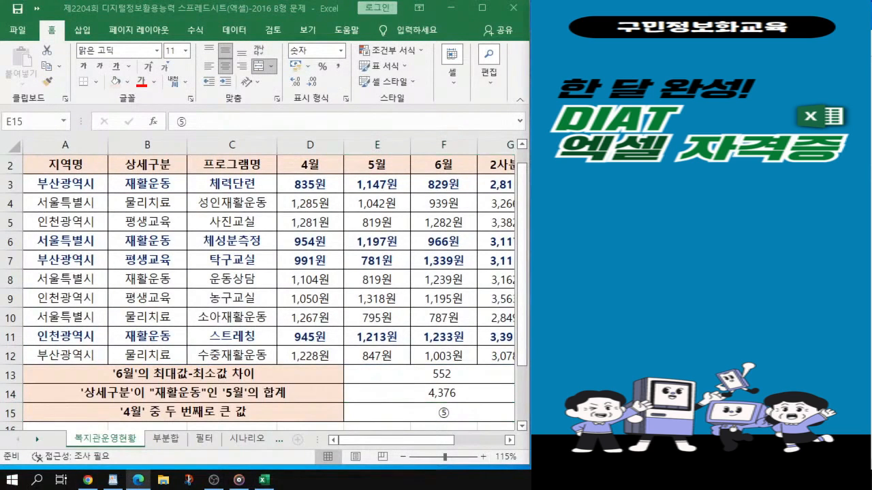
pyautogui.hotkey('alt', 'Tab')
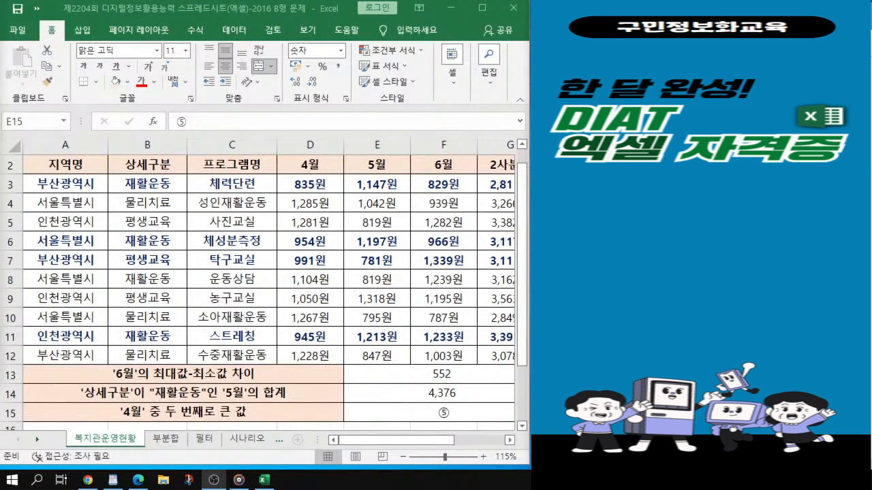
pyautogui.click(446, 413)
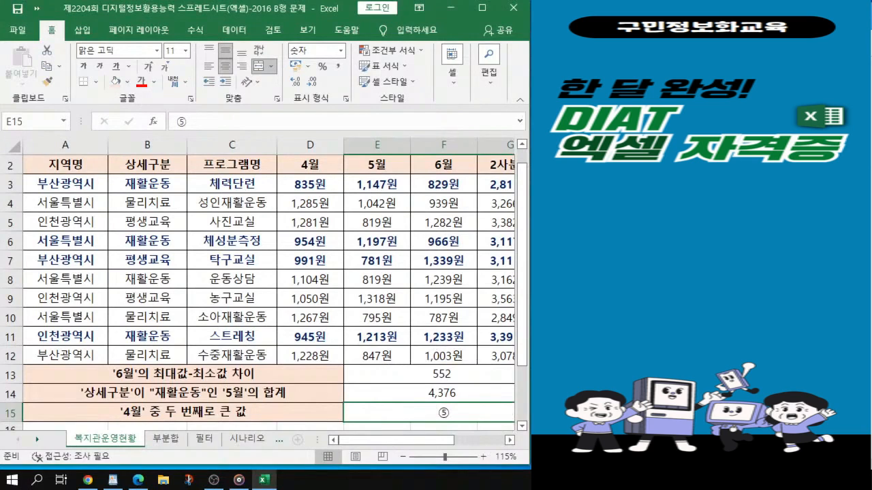
pyautogui.hotkey('alt', 'Tab')
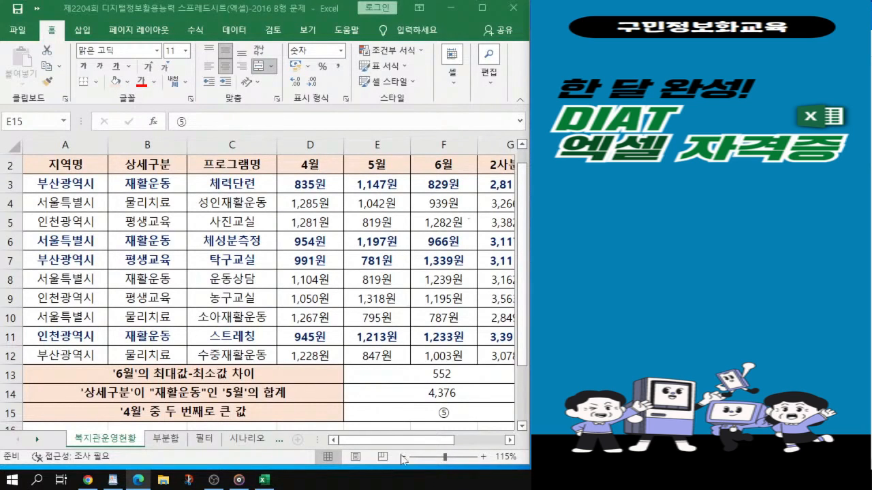
pyautogui.click(415, 409)
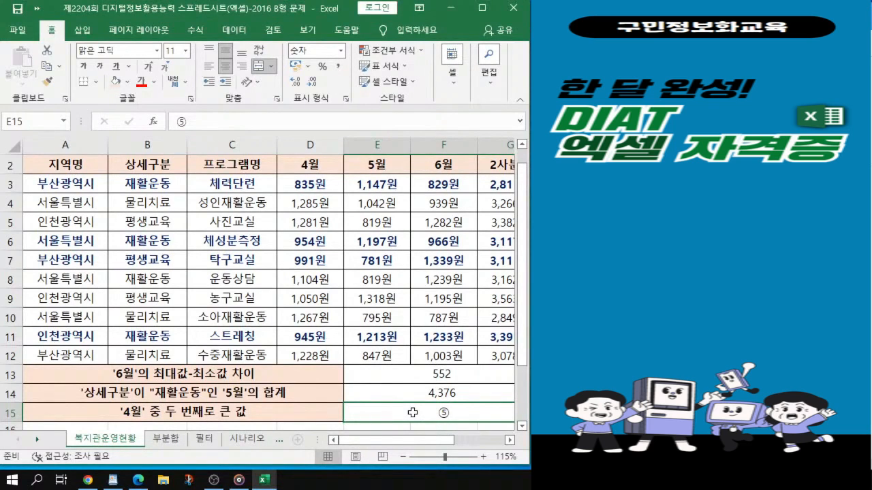
pyautogui.write('=')
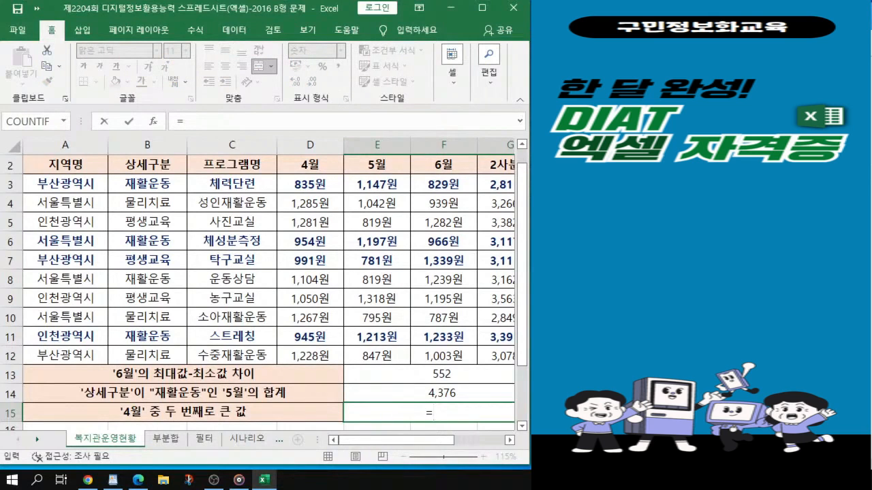
pyautogui.write('l')
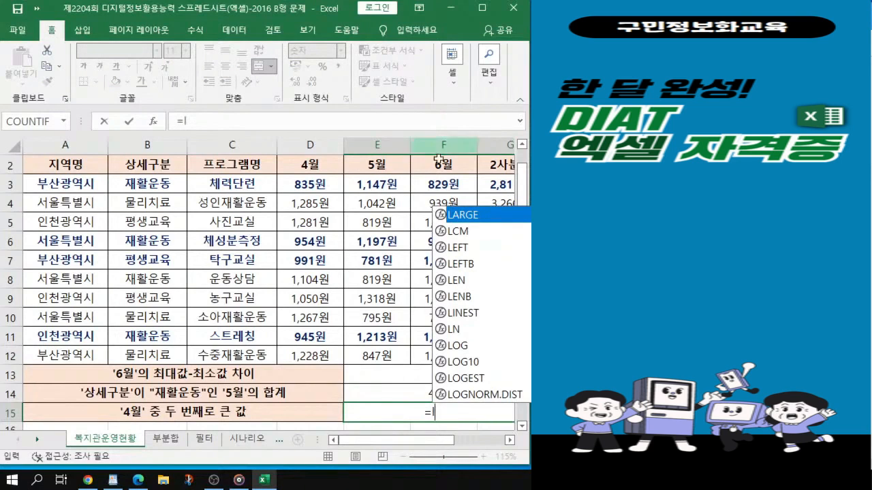
pyautogui.doubleClick(470, 215)
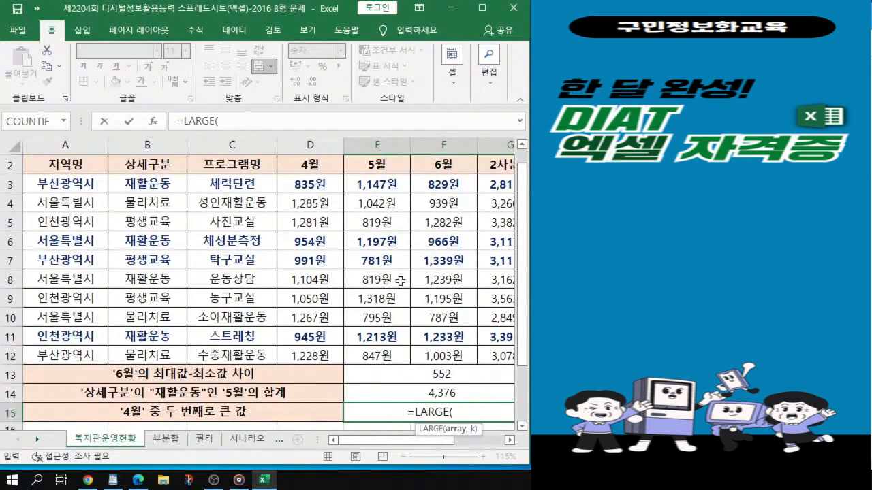
# Set the LARGE array to the 4월 values D3:D12 and k to 2, and enter the formula.
pyautogui.click(312, 184)
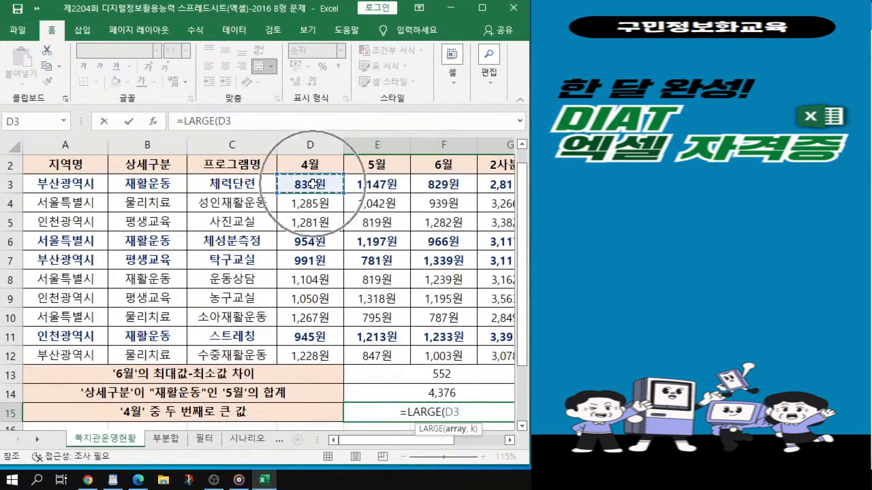
pyautogui.moveTo(311, 184); pyautogui.dragTo(312, 357)
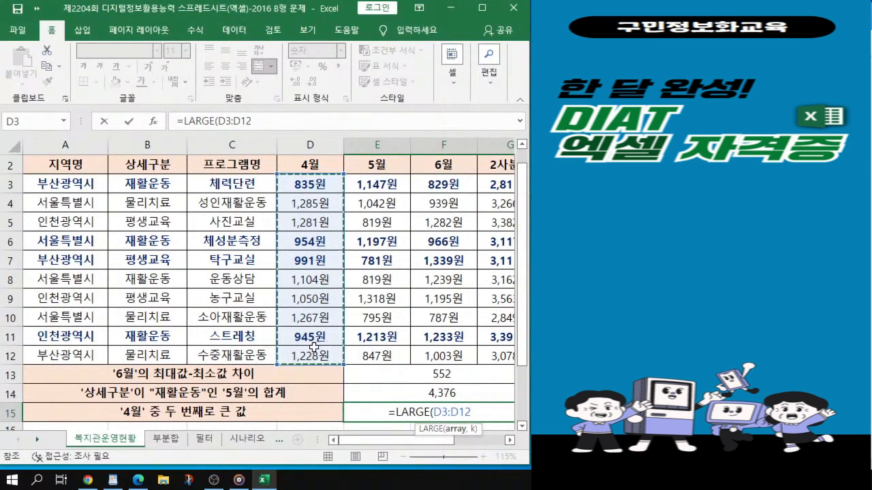
pyautogui.write(',')
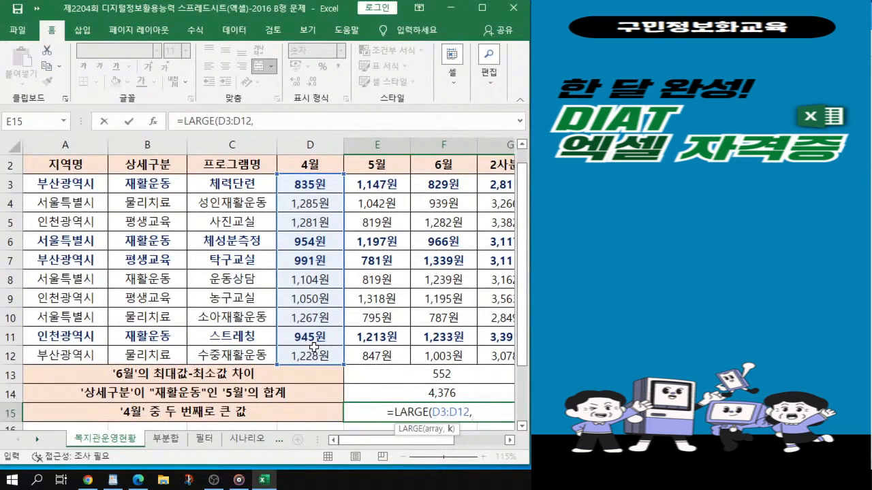
pyautogui.write('2)')
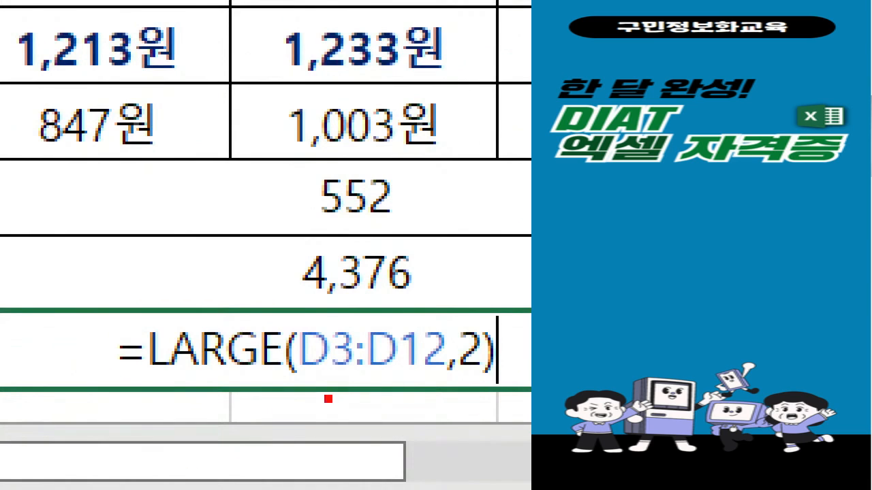
pyautogui.moveTo(313, 384); pyautogui.dragTo(417, 382)
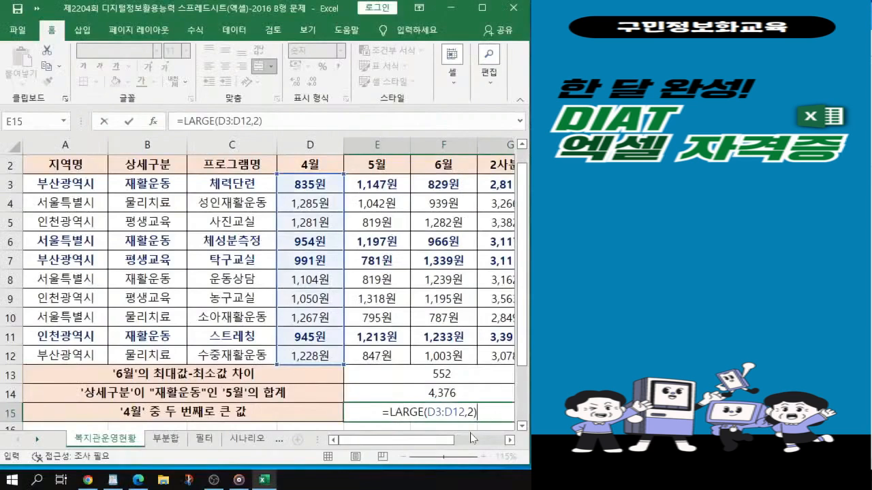
pyautogui.press('Return')
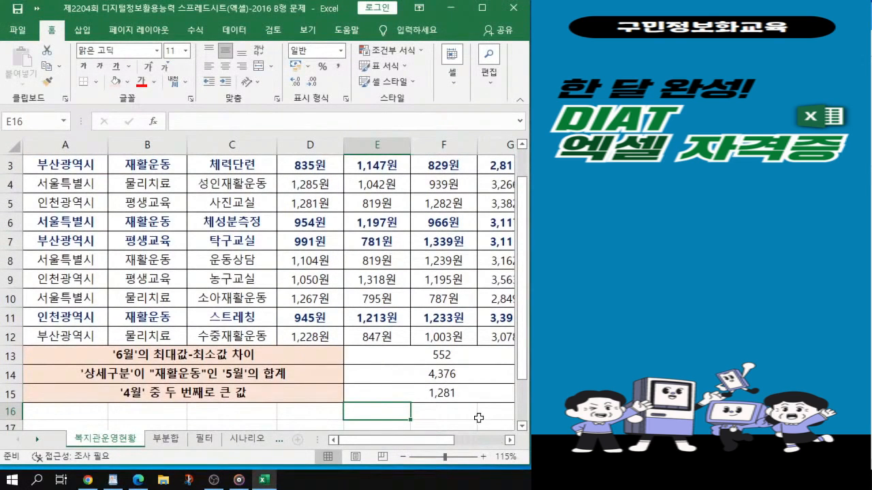
# Check the E15 result against the largest 4월 values in D4 and D5.
pyautogui.click(471, 412)
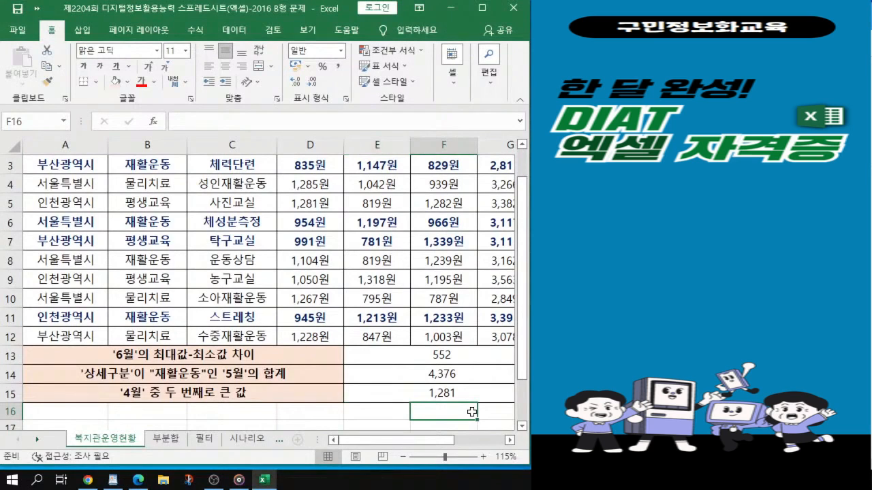
pyautogui.moveTo(325, 185); pyautogui.dragTo(325, 202)
pyautogui.click(325, 205)
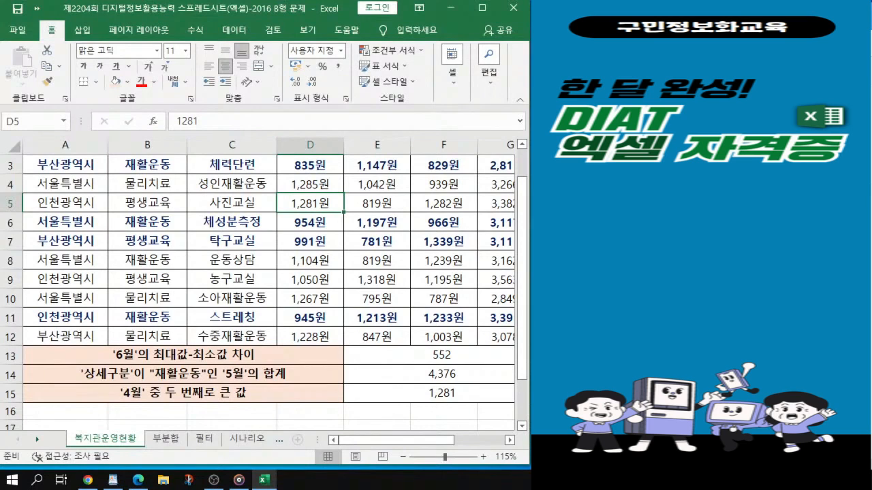
# Go to the 부분합 sheet and bring up the finished subtotal example on page 3 of the exam PDF in Edge.
pyautogui.click(167, 440)
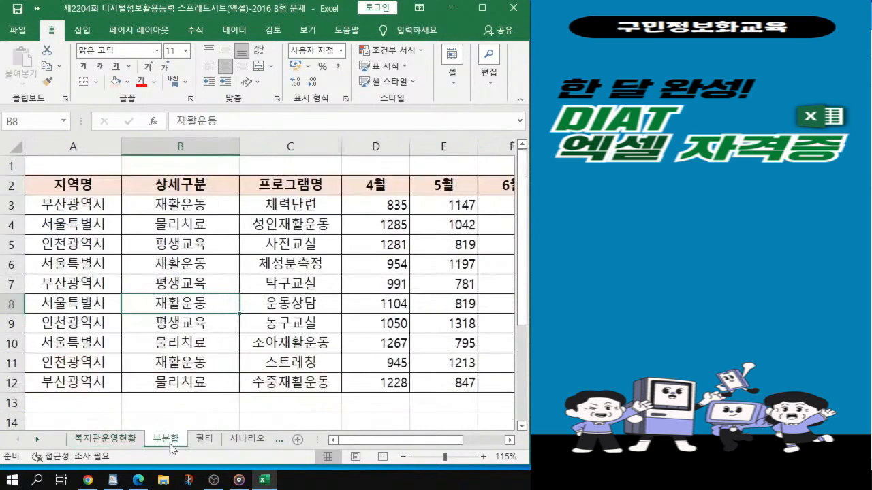
pyautogui.click(178, 230)
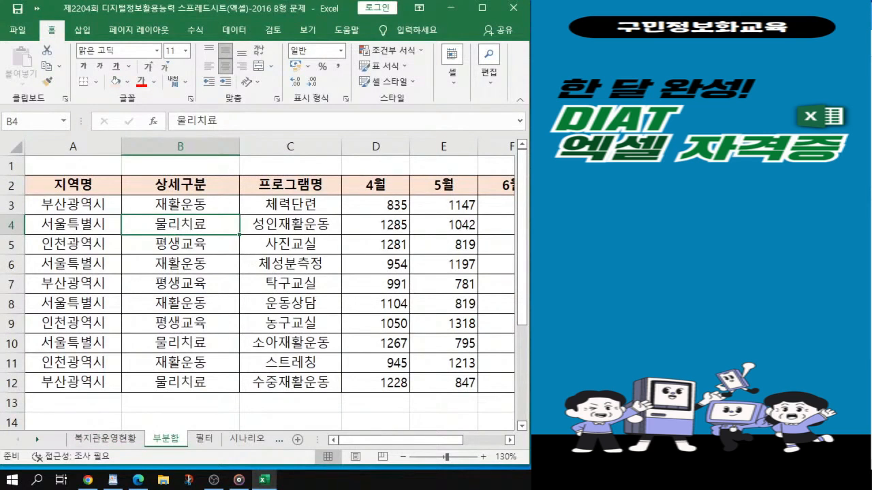
pyautogui.hotkey('alt', 'Tab')
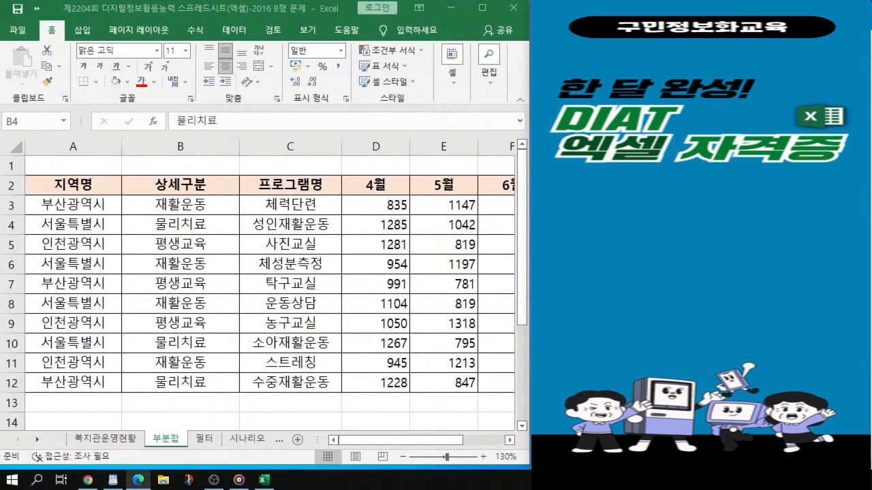
pyautogui.moveTo(1, 8); pyautogui.dragTo(194, 2)
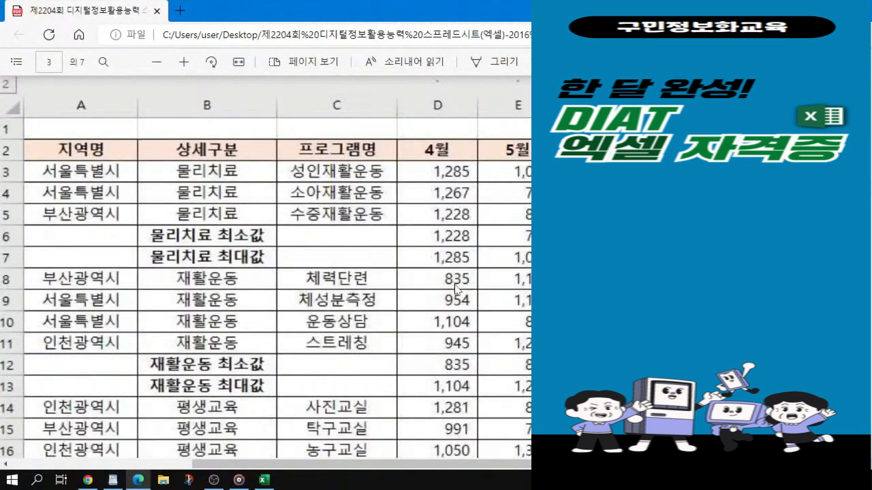
pyautogui.scroll(-2, 303, 292)
pyautogui.scroll(-2, 451, 341)
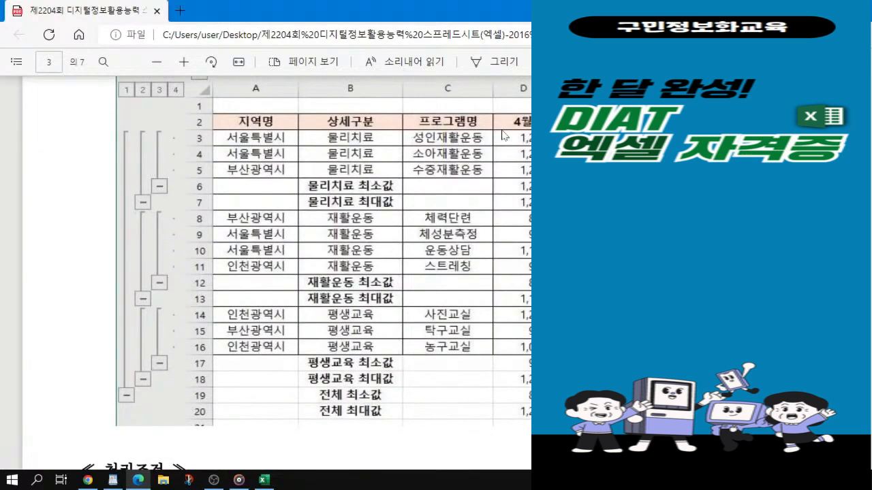
# Examine how the example table groups its rows by 상세구분 and where the 최소값 and 최대값 subtotal rows sit.
pyautogui.click(371, 143)
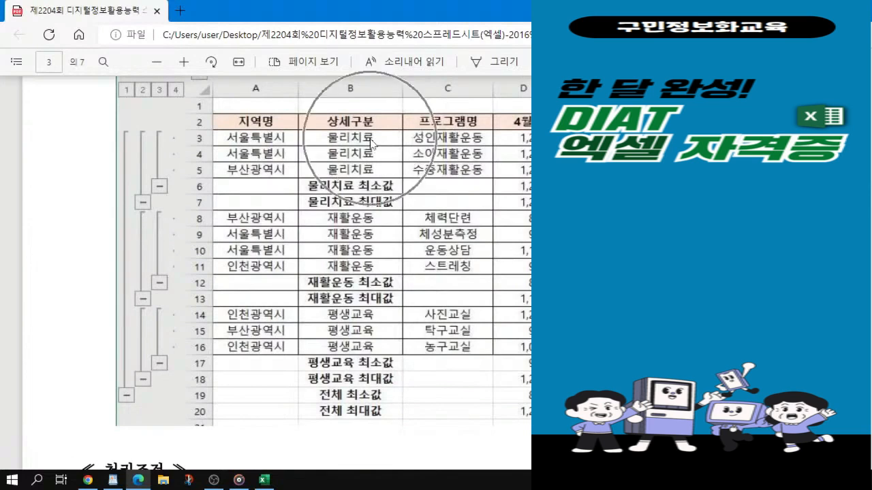
pyautogui.press('ctrl')
pyautogui.press('ctrl')
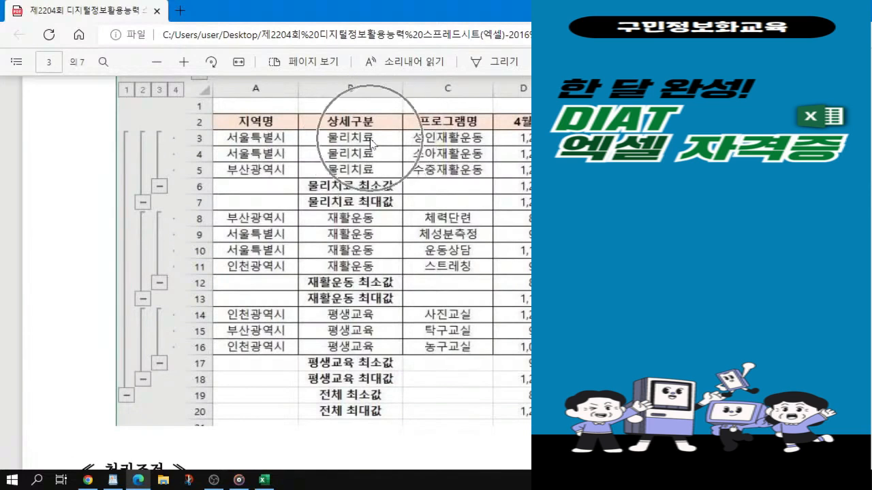
pyautogui.press('ctrl')
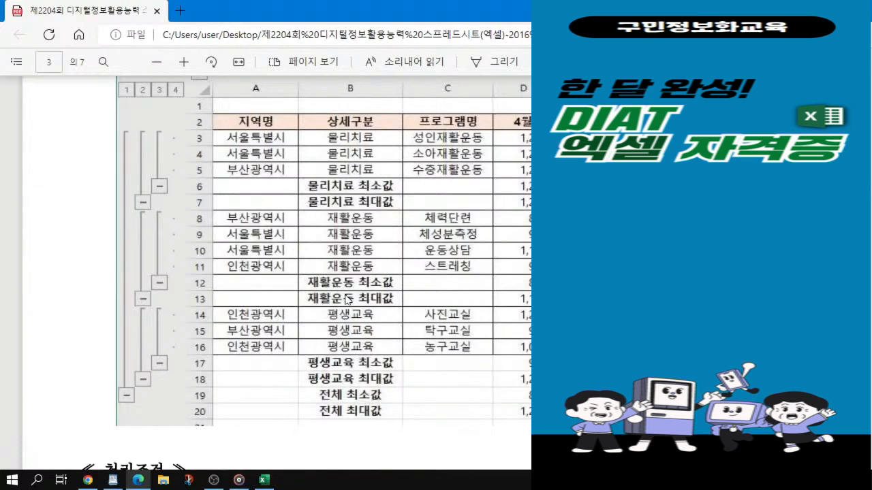
pyautogui.press('ctrl')
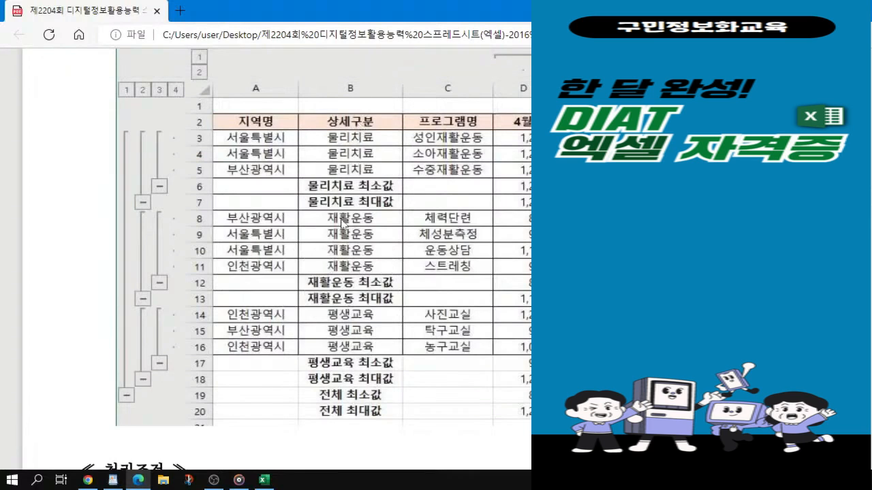
pyautogui.press('ctrl')
pyautogui.press('ctrl')
pyautogui.press('ctrl')
pyautogui.press('ctrl')
pyautogui.press('ctrl')
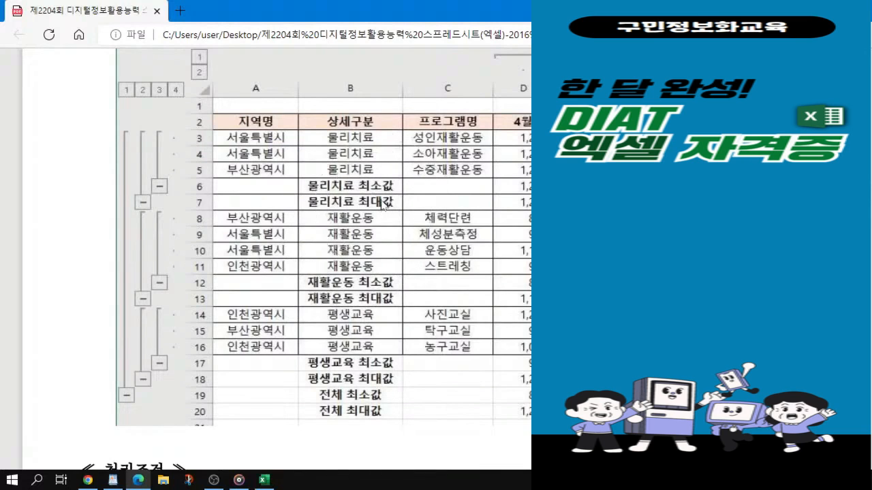
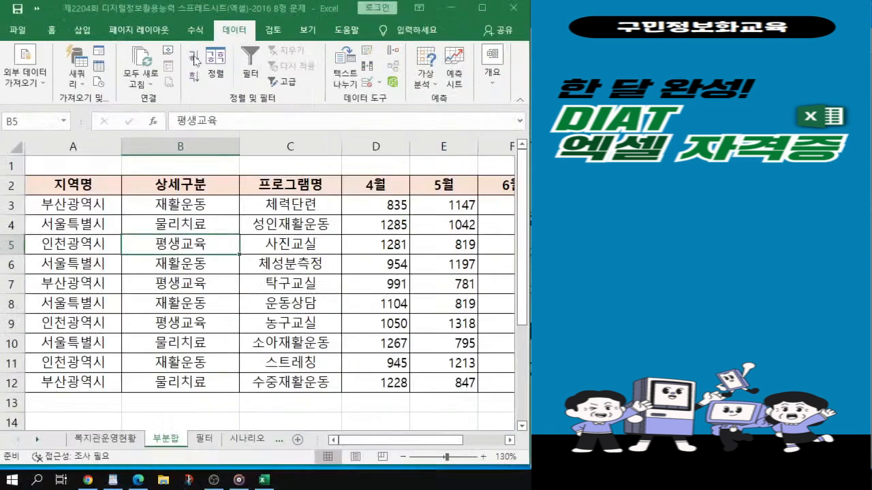
# Sort the 부분합 sheet's table by 상세구분 in ascending order and check the grouped 물리치료 rows B3:B5.
pyautogui.click(194, 58)
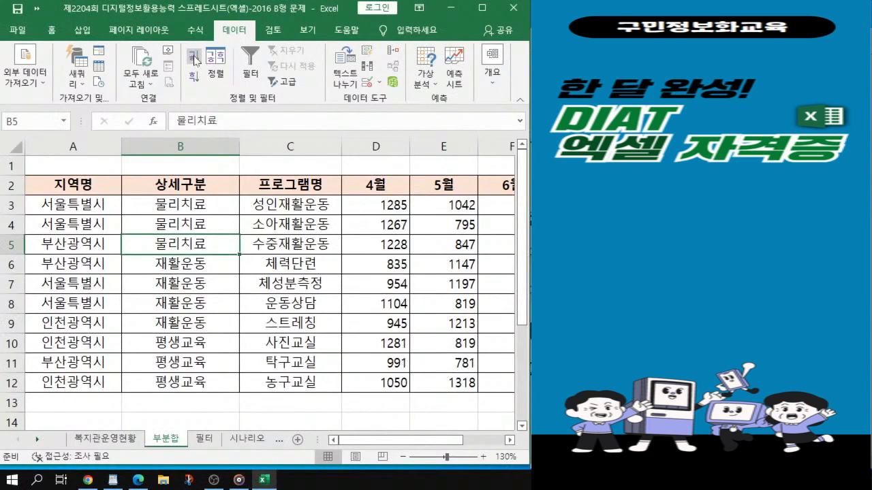
pyautogui.moveTo(197, 204); pyautogui.dragTo(205, 252)
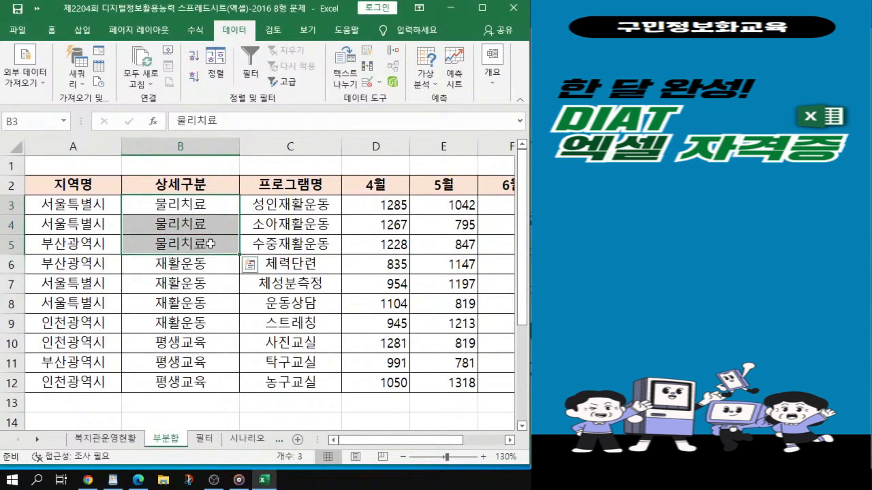
pyautogui.click(208, 245)
pyautogui.hotkey('alt', 'Tab')
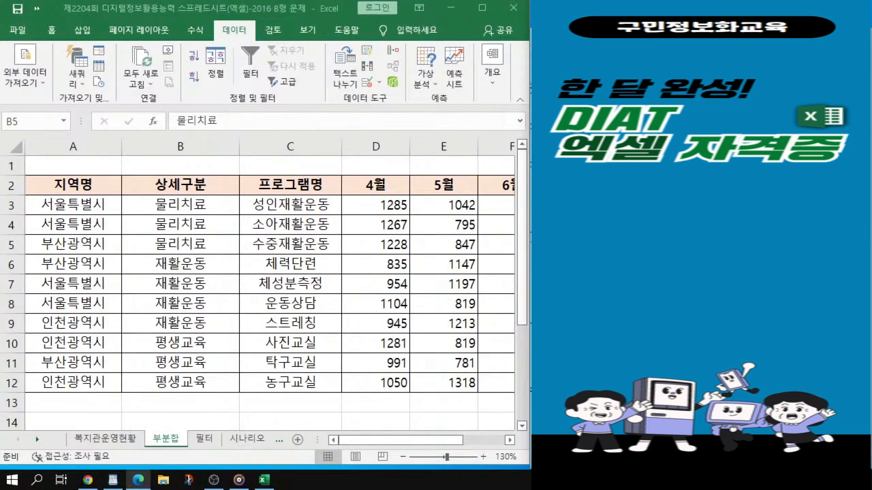
# Start a Subtotal on the 부분합 sheet's table and group it by 상세구분.
pyautogui.click(204, 250)
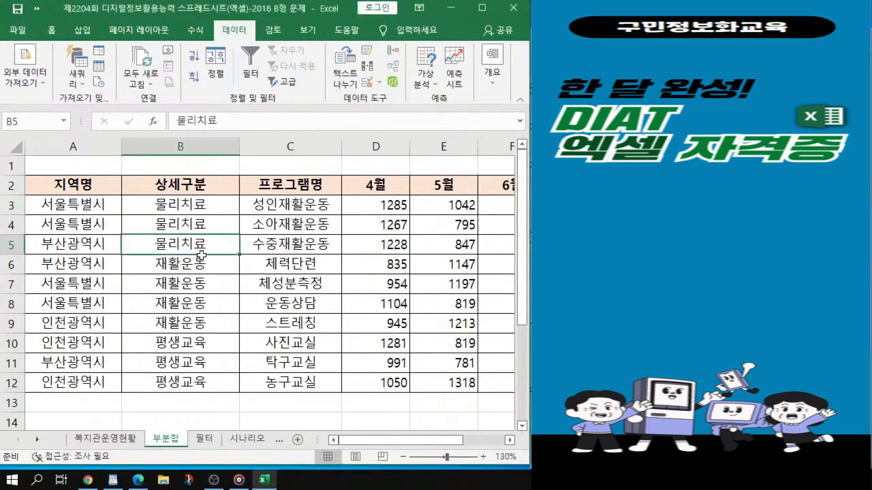
pyautogui.press('ctrl')
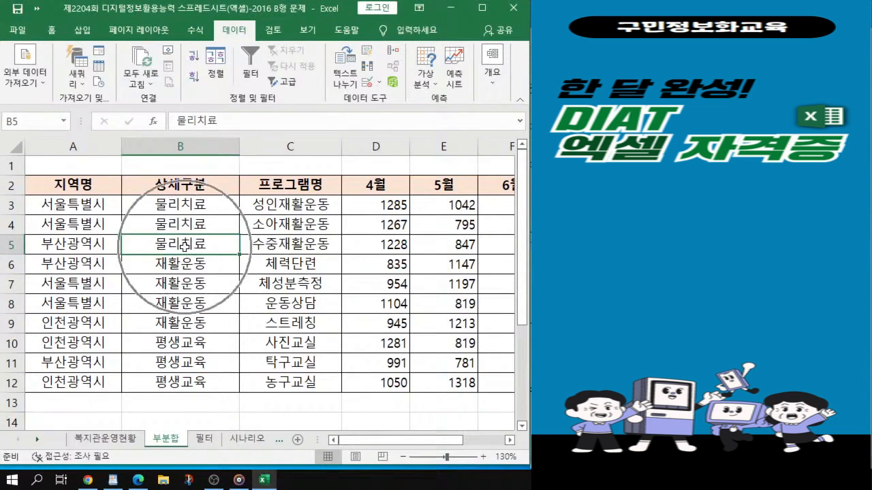
pyautogui.click(493, 87)
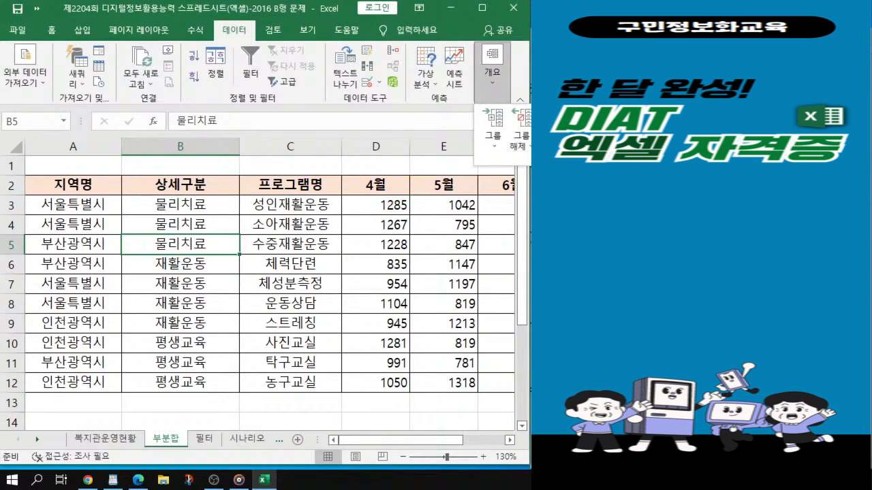
pyautogui.press('ctrl')
pyautogui.press('ctrl')
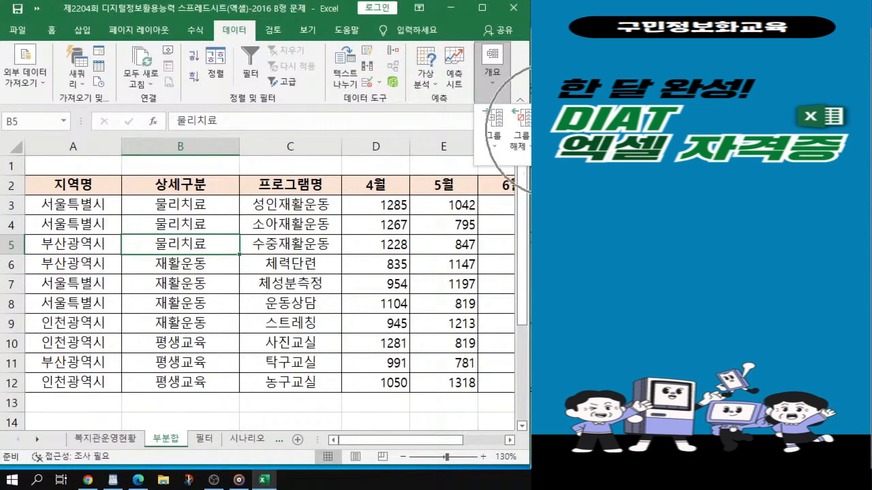
pyautogui.press('ctrl')
pyautogui.press('ctrl')
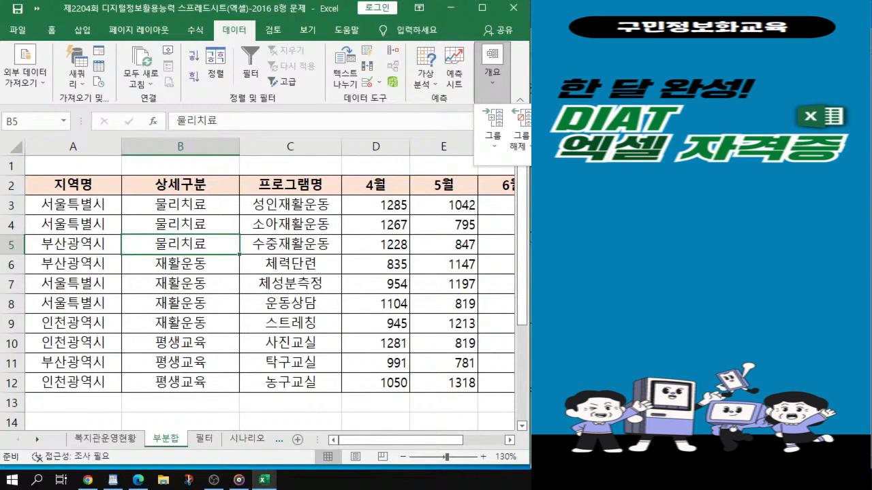
pyautogui.click(550, 128)
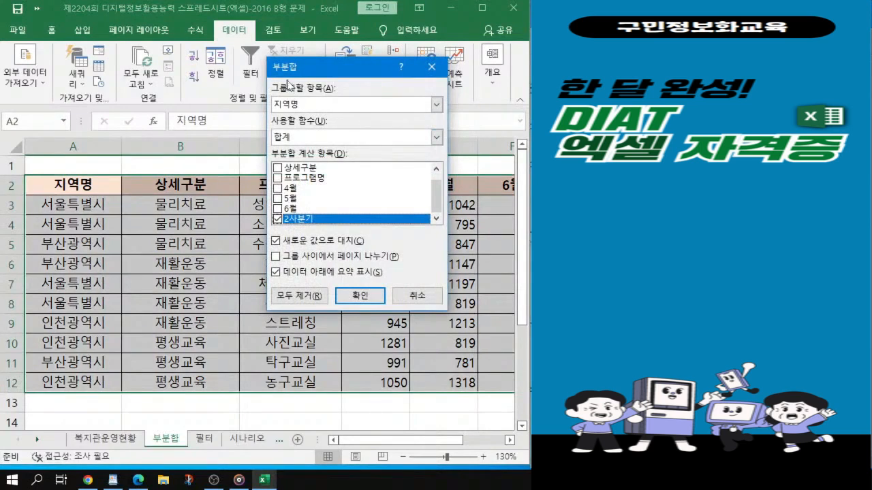
pyautogui.click(437, 105)
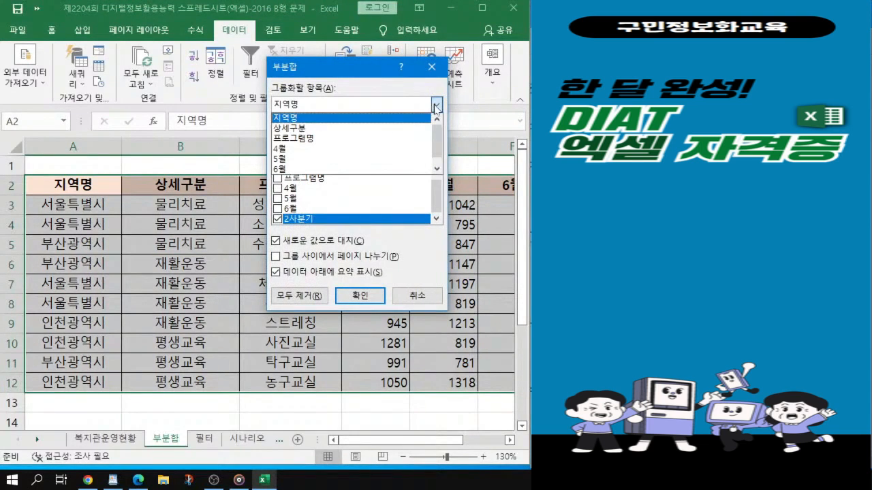
pyautogui.press('ctrl')
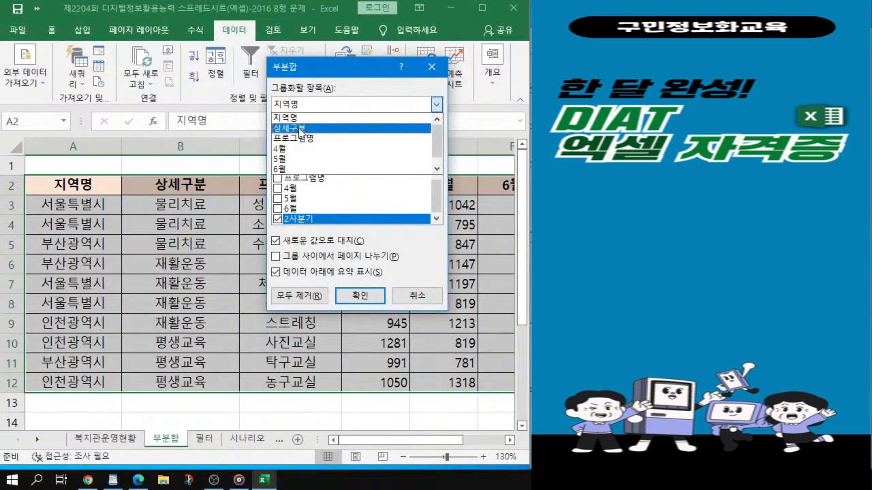
pyautogui.press('ctrl')
pyautogui.press('ctrl')
pyautogui.press('ctrl')
pyautogui.press('ctrl')
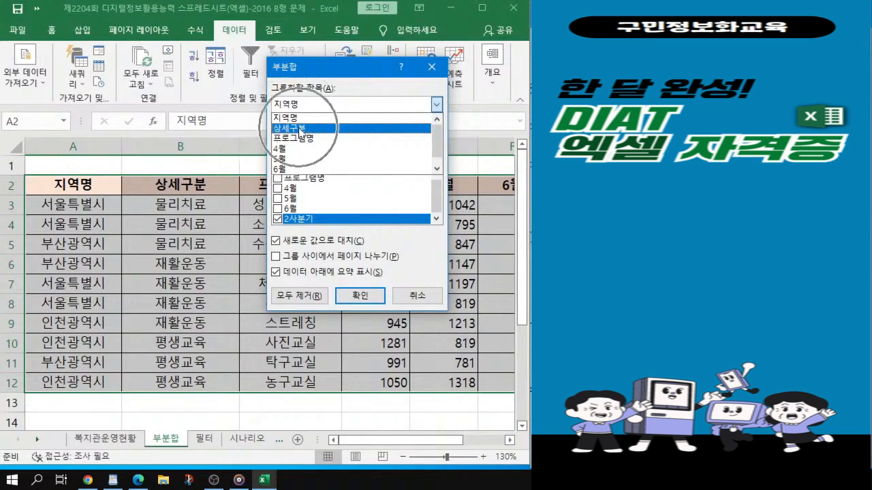
pyautogui.click(299, 128)
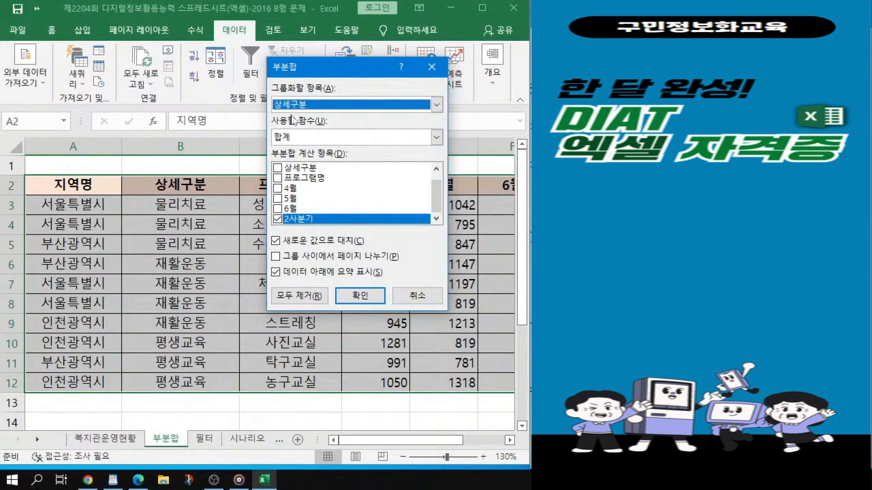
# Set the subtotal function to 최대.
pyautogui.click(437, 139)
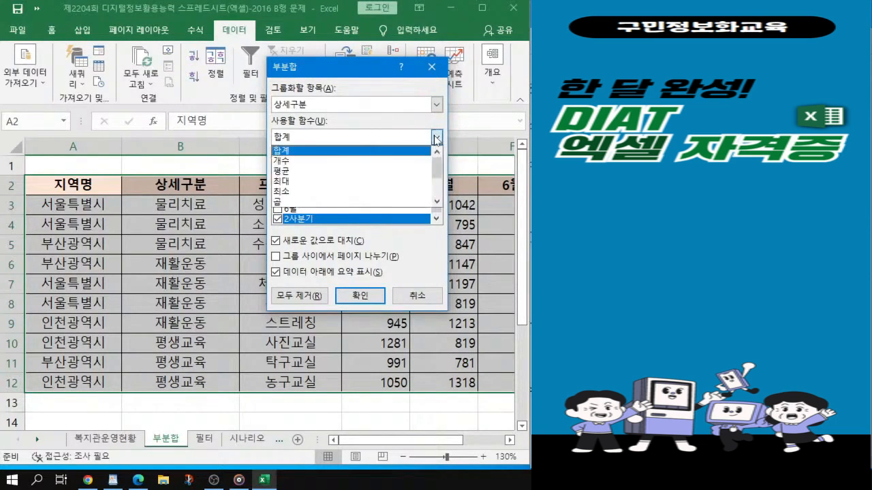
pyautogui.press('ctrl')
pyautogui.press('ctrl')
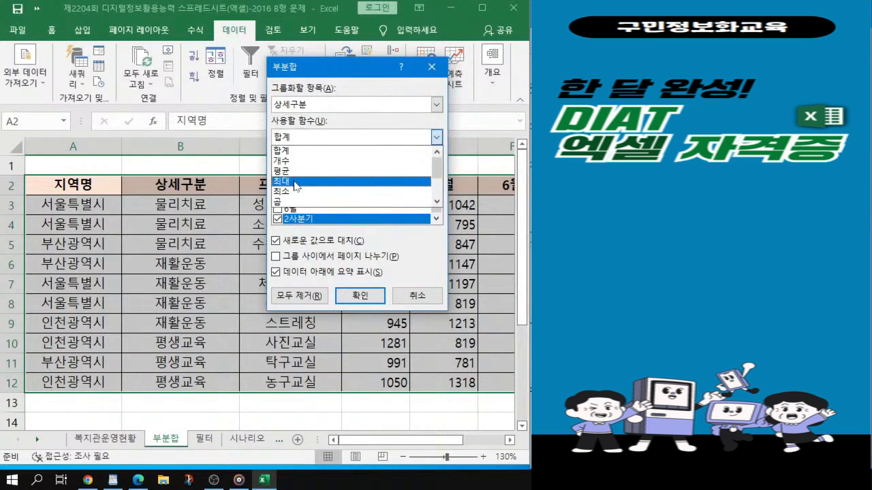
pyautogui.click(295, 183)
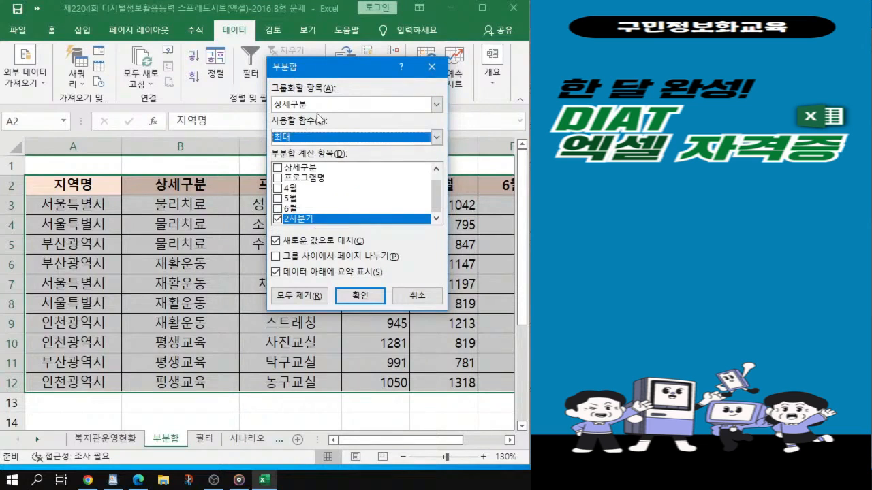
# Exclude 2사분기, include 4월, 5월 and 6월 in the calculation, and apply the 최대 subtotals.
pyautogui.press('ctrl')
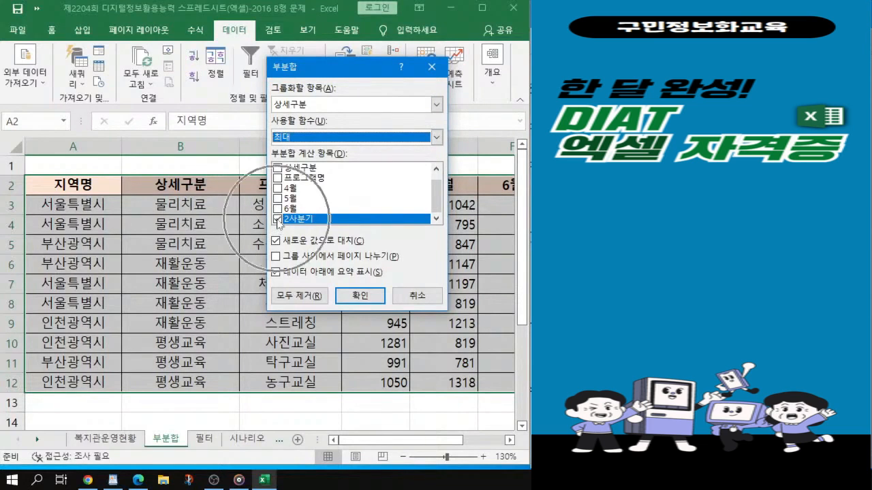
pyautogui.press('ctrl')
pyautogui.click(277, 218)
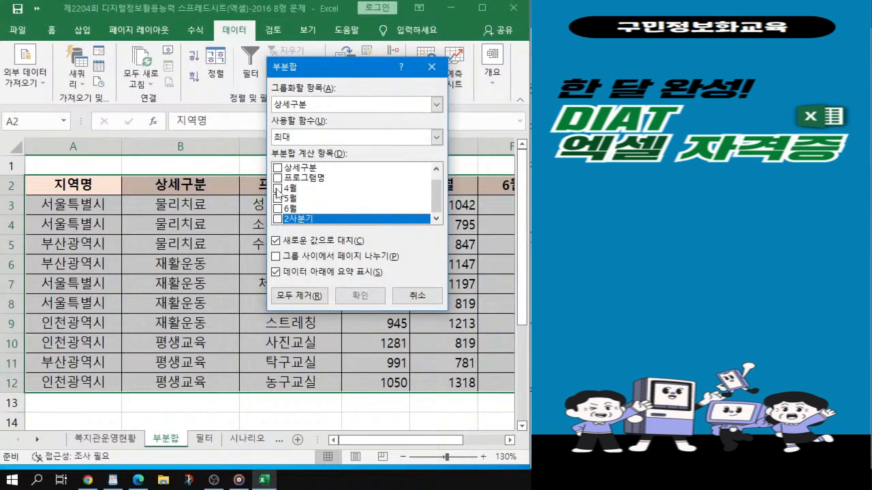
pyautogui.click(277, 188)
pyautogui.click(277, 198)
pyautogui.click(277, 208)
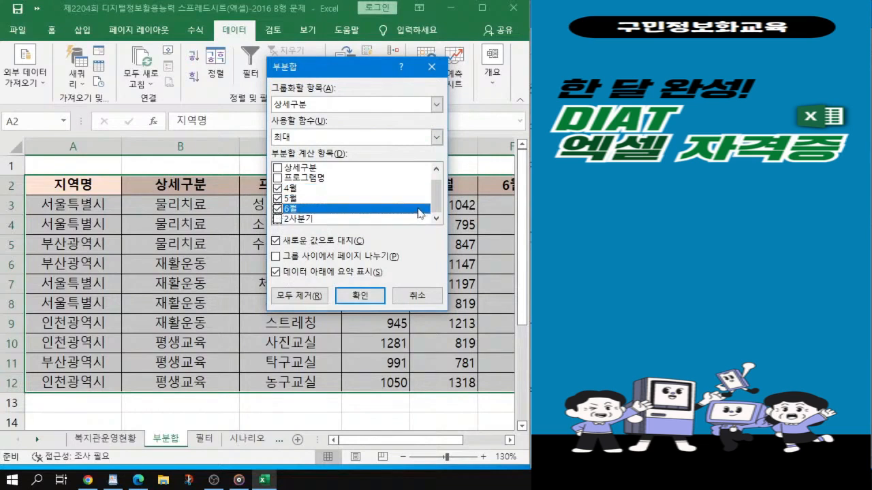
pyautogui.moveTo(435, 199)
pyautogui.mouseDown()
pyautogui.moveTo(435, 184)
pyautogui.moveTo(431, 215)
pyautogui.mouseUp()
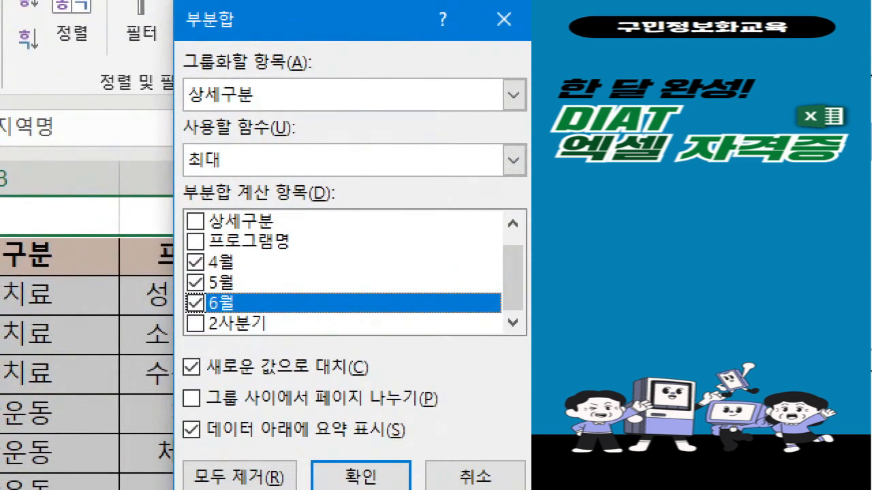
pyautogui.moveTo(178, 79); pyautogui.dragTo(276, 110)
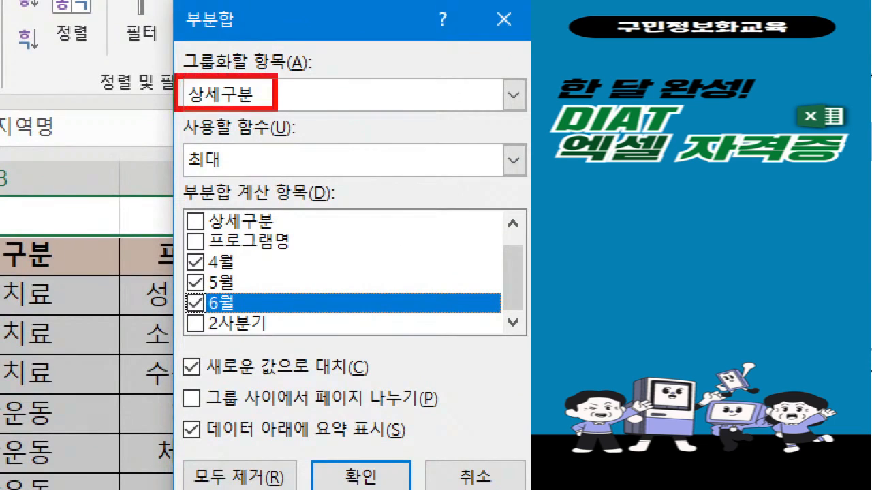
pyautogui.moveTo(173, 137)
pyautogui.mouseDown()
pyautogui.moveTo(179, 151)
pyautogui.moveTo(254, 180)
pyautogui.mouseUp()
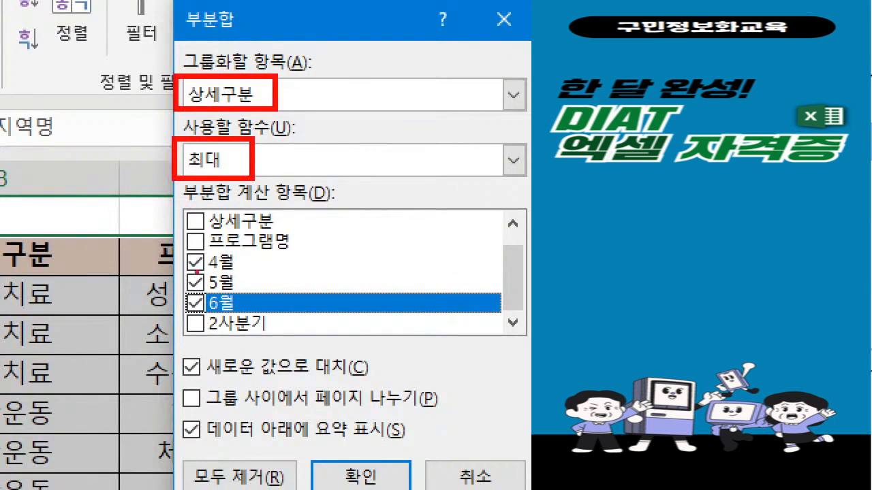
pyautogui.moveTo(170, 250)
pyautogui.mouseDown()
pyautogui.moveTo(204, 302)
pyautogui.moveTo(274, 315)
pyautogui.moveTo(276, 307)
pyautogui.moveTo(286, 336)
pyautogui.moveTo(283, 329)
pyautogui.moveTo(303, 334)
pyautogui.mouseUp()
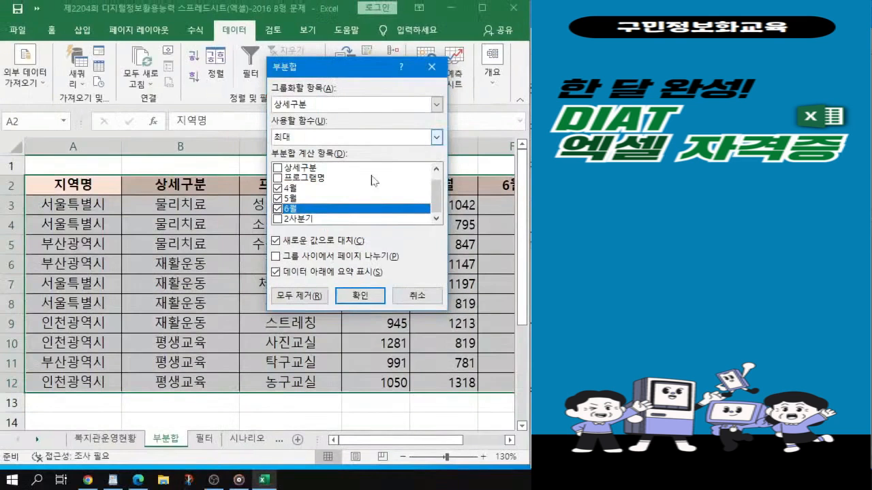
pyautogui.click(374, 484)
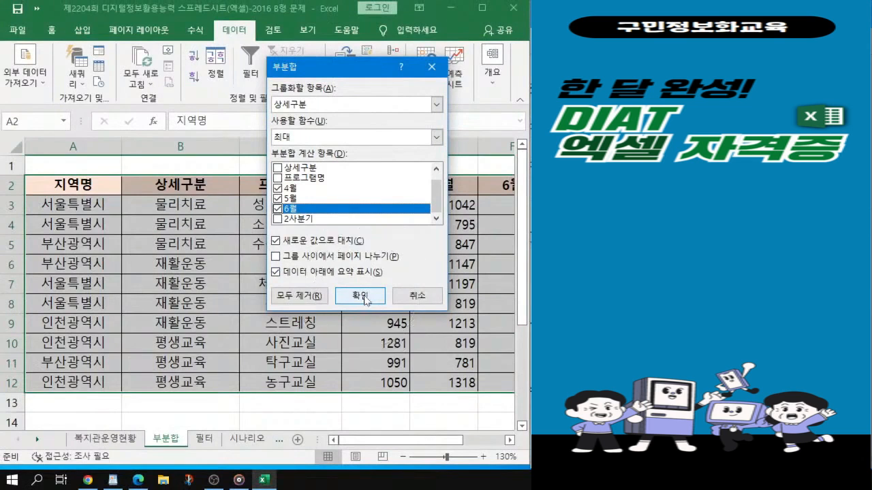
pyautogui.click(364, 297)
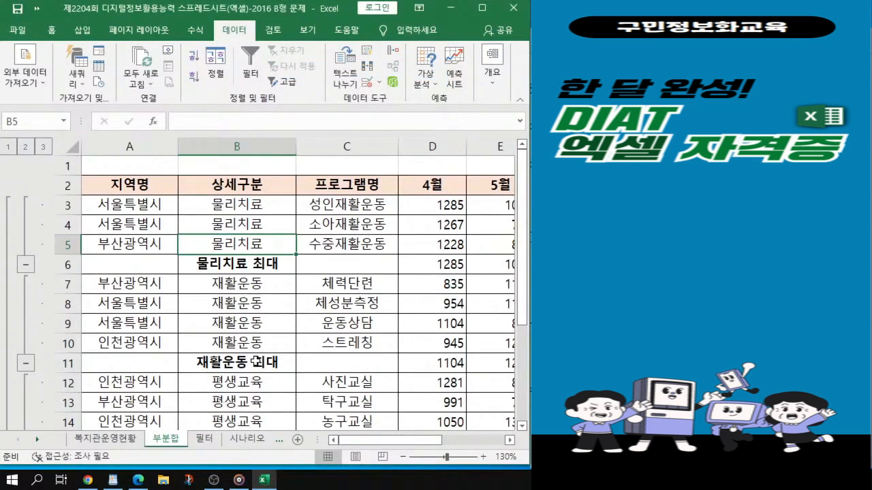
# Compare the 최대 subtotal rows with the example table in the exam PDF in Edge and return to the 부분합 sheet in Excel.
pyautogui.hotkey('alt', 'Tab')
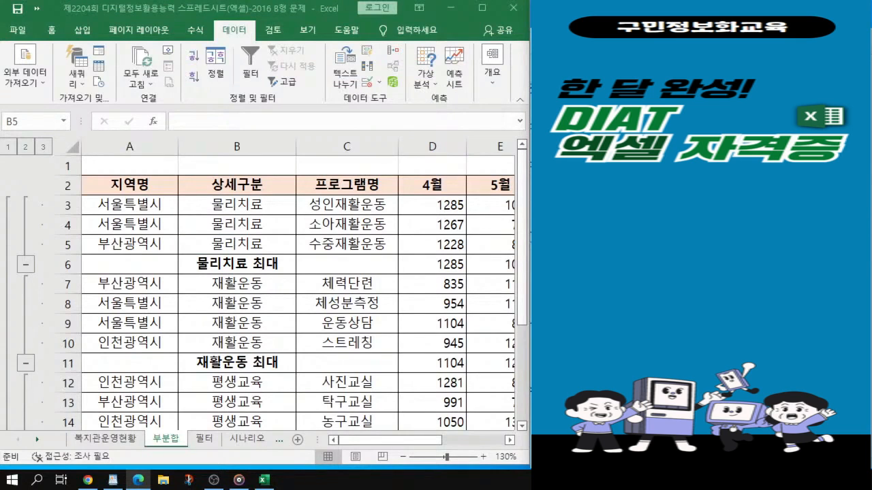
pyautogui.click(263, 293)
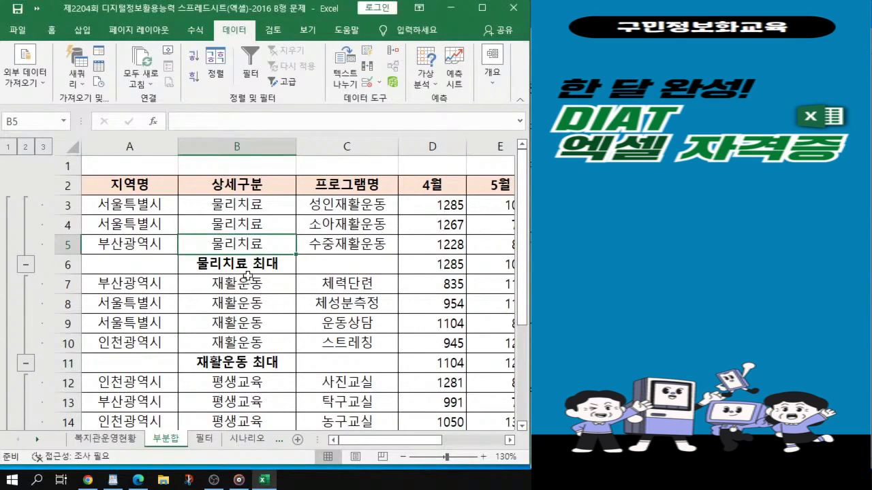
pyautogui.click(249, 275)
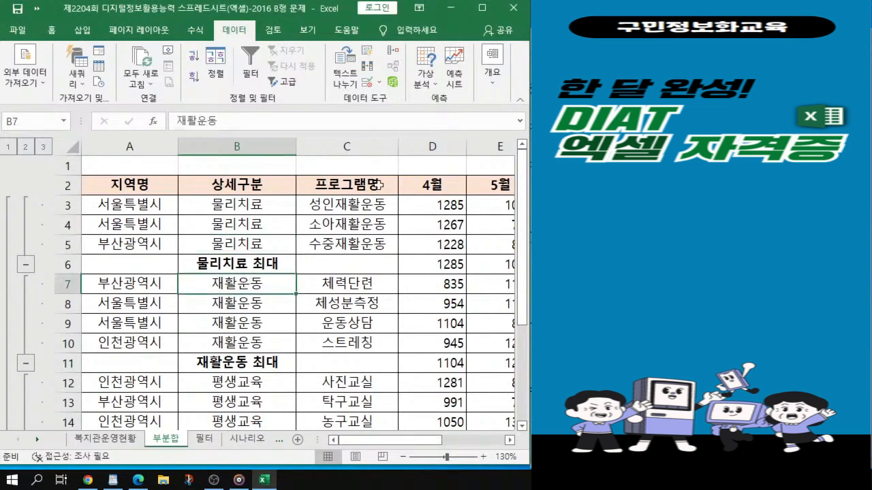
# Start a second Subtotal on the table grouped by 상세구분 and set its function to 최소.
pyautogui.click(494, 80)
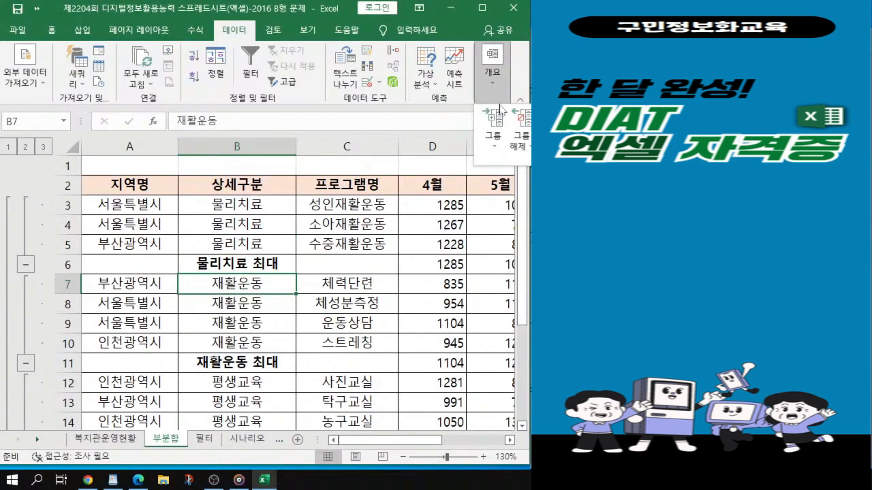
pyautogui.press('ctrl')
pyautogui.press('ctrl')
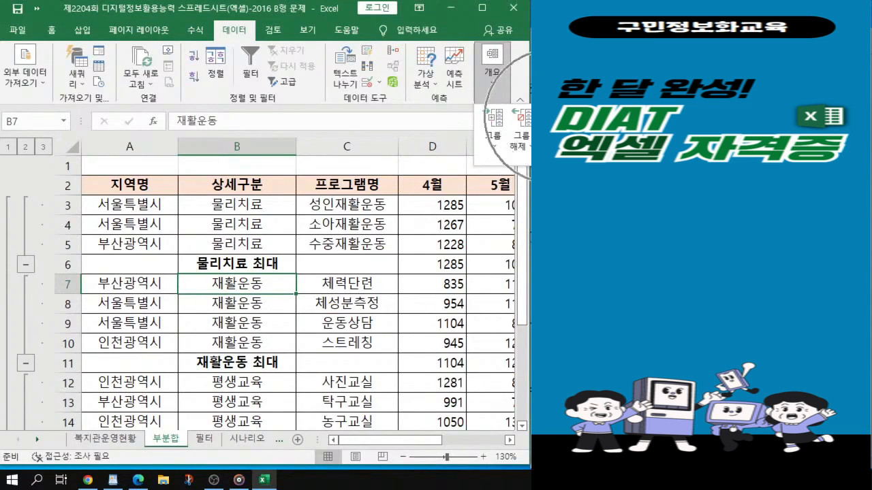
pyautogui.press('ctrl')
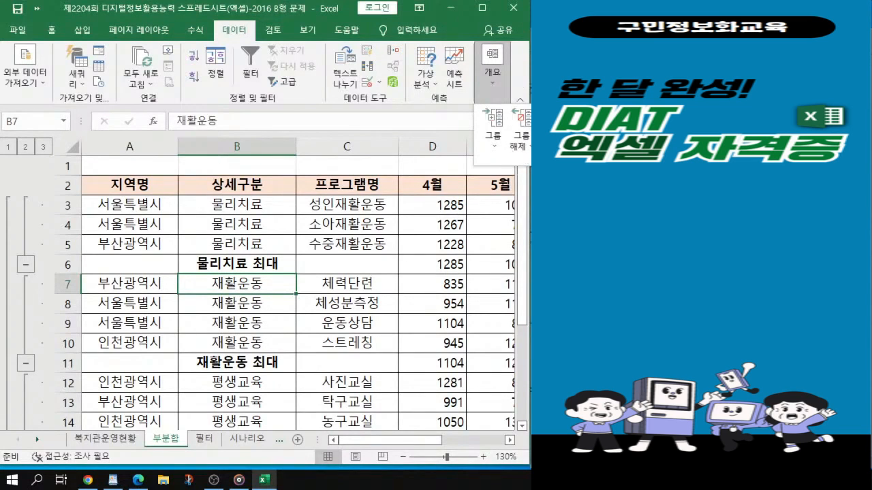
pyautogui.click(550, 127)
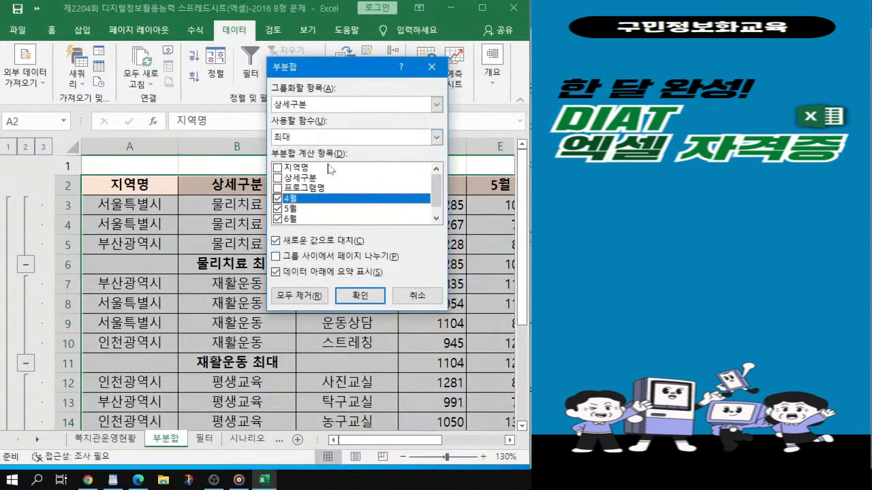
pyautogui.press('ctrl')
pyautogui.click(437, 139)
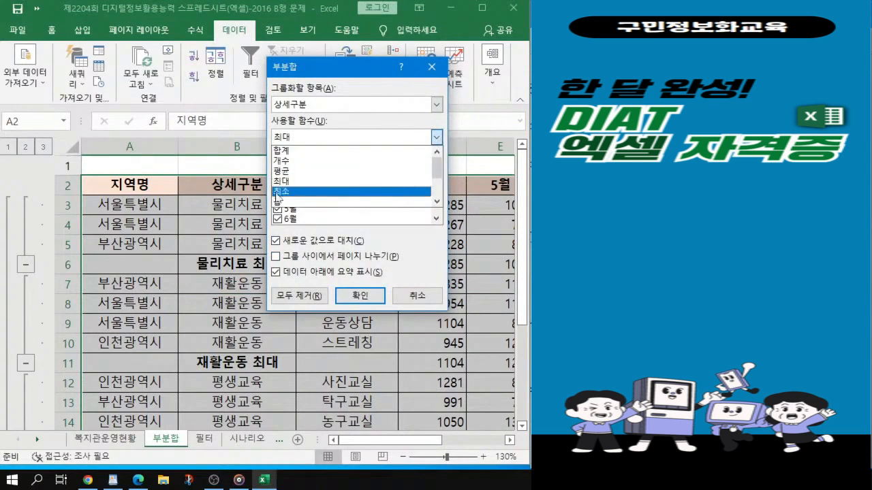
pyautogui.press('ctrl')
pyautogui.press('ctrl')
pyautogui.press('ctrl')
pyautogui.click(282, 193)
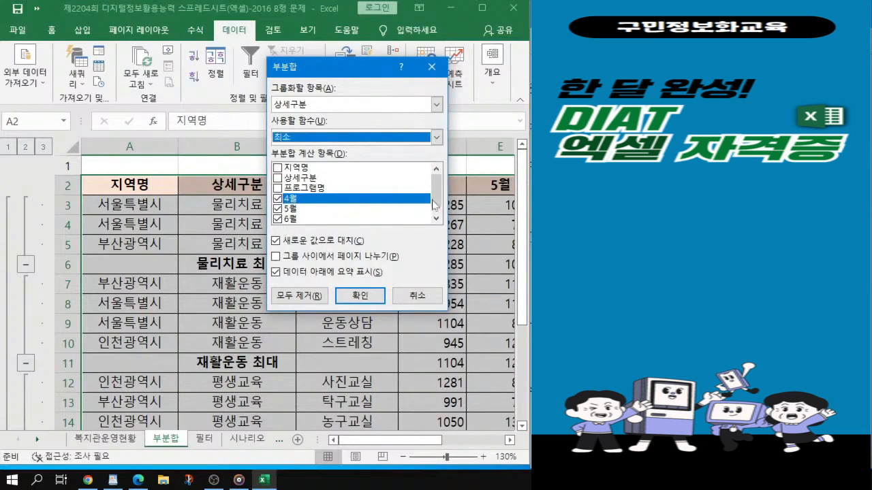
# Add 2사분기 to the calculated items, turn off 새로운 값으로 대치, and apply the 최소 subtotals.
pyautogui.moveTo(434, 205)
pyautogui.mouseDown()
pyautogui.moveTo(435, 212)
pyautogui.moveTo(441, 195)
pyautogui.moveTo(432, 187)
pyautogui.moveTo(433, 199)
pyautogui.mouseUp()
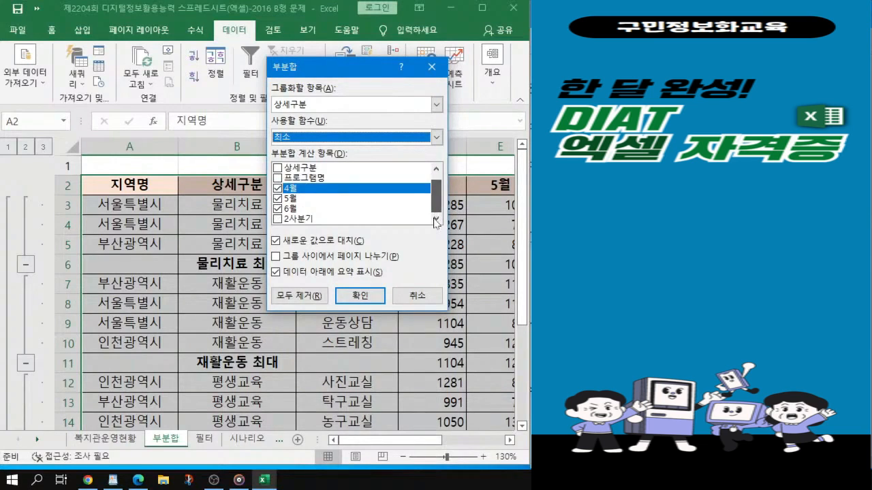
pyautogui.click(277, 219)
pyautogui.click(276, 241)
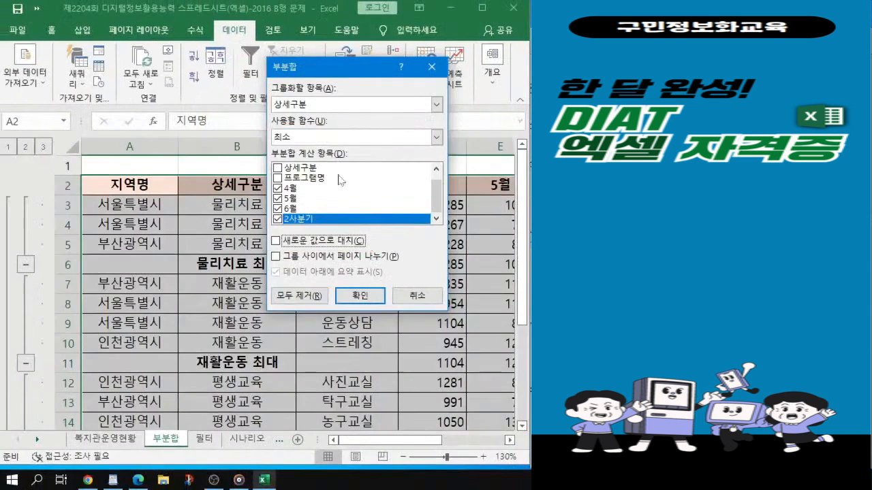
pyautogui.click(365, 303)
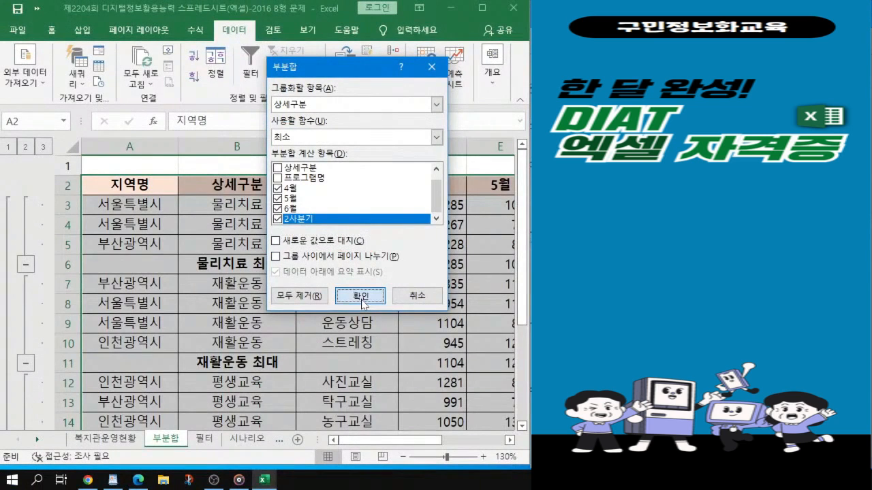
pyautogui.click(362, 298)
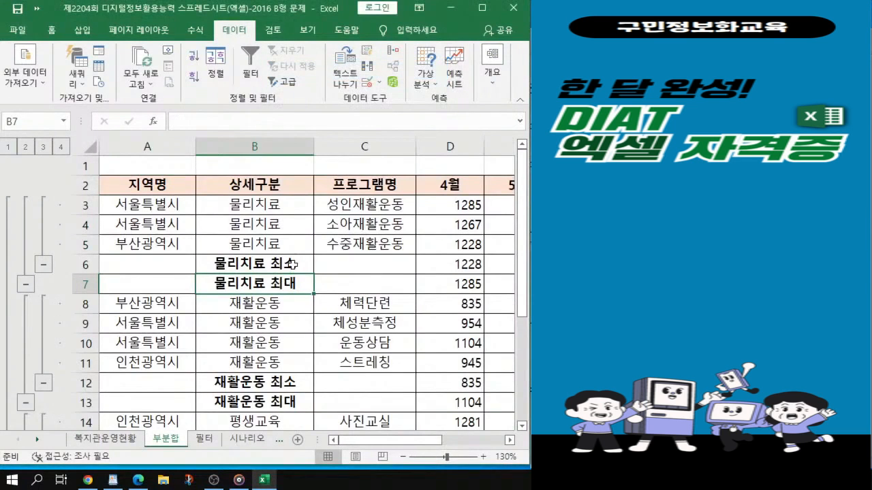
# Check the nested subtotals against the exam PDF and select the numeric cells D3:G20 on the 부분합 sheet, including the overall 최소 and 최대 rows.
pyautogui.keyDown('ctrl'); pyautogui.scroll(-2, 320, 284); pyautogui.keyUp('ctrl')
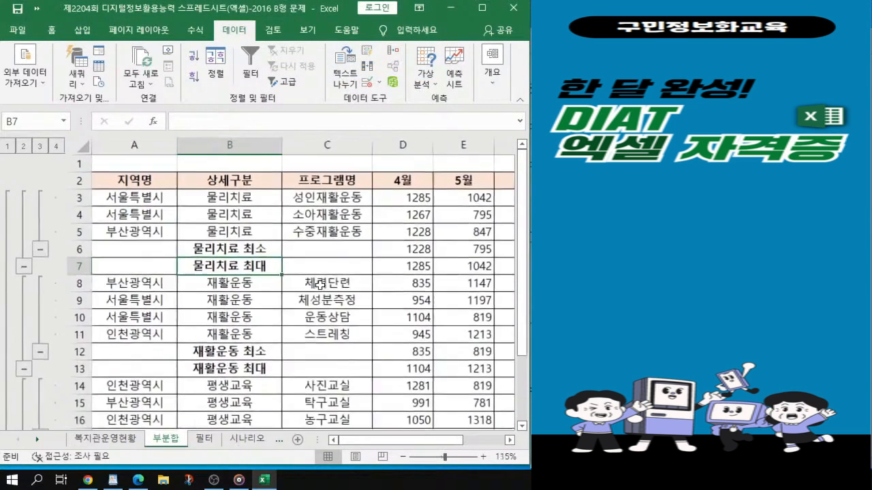
pyautogui.hotkey('alt', 'Tab')
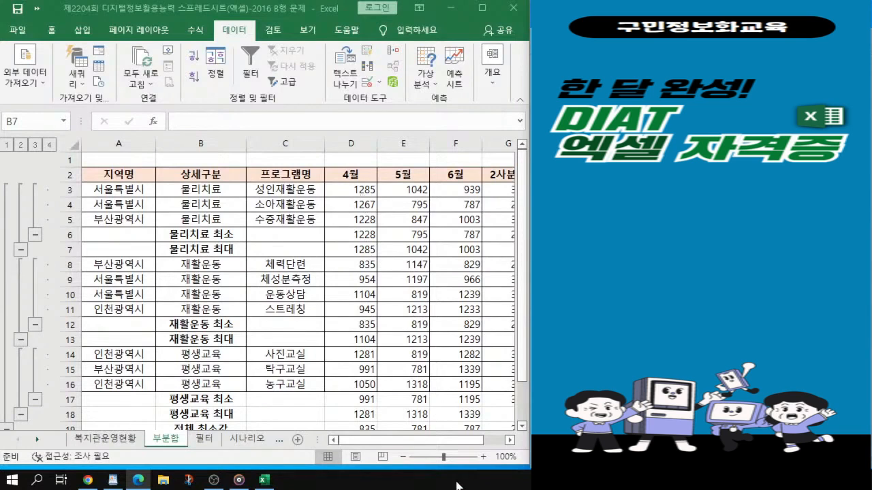
pyautogui.click(446, 443)
pyautogui.moveTo(446, 444); pyautogui.dragTo(467, 444)
pyautogui.click(282, 194)
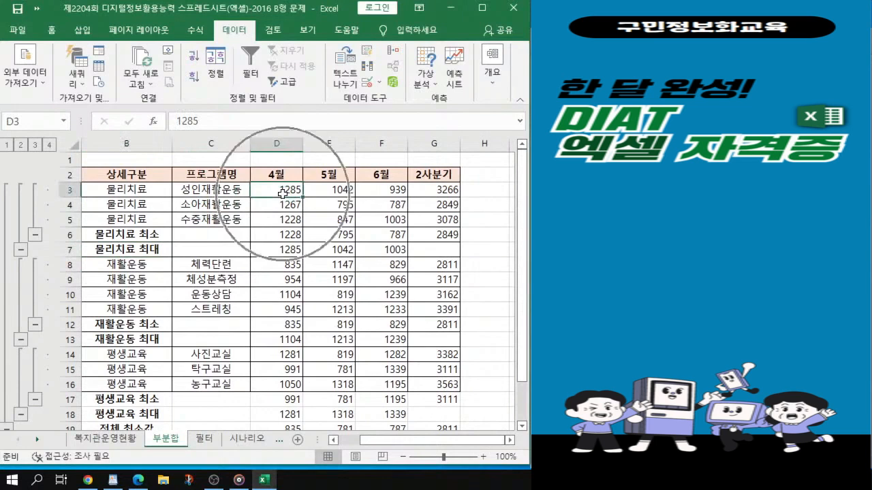
pyautogui.moveTo(282, 194); pyautogui.dragTo(451, 400)
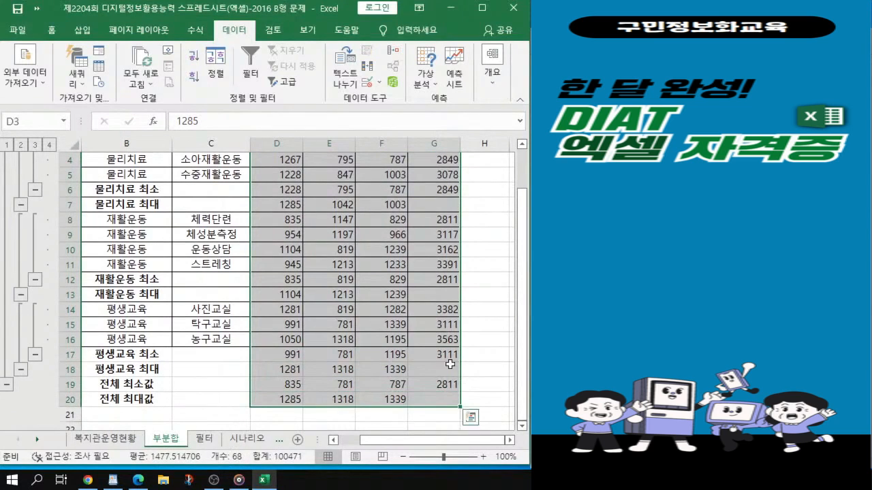
pyautogui.click(470, 417)
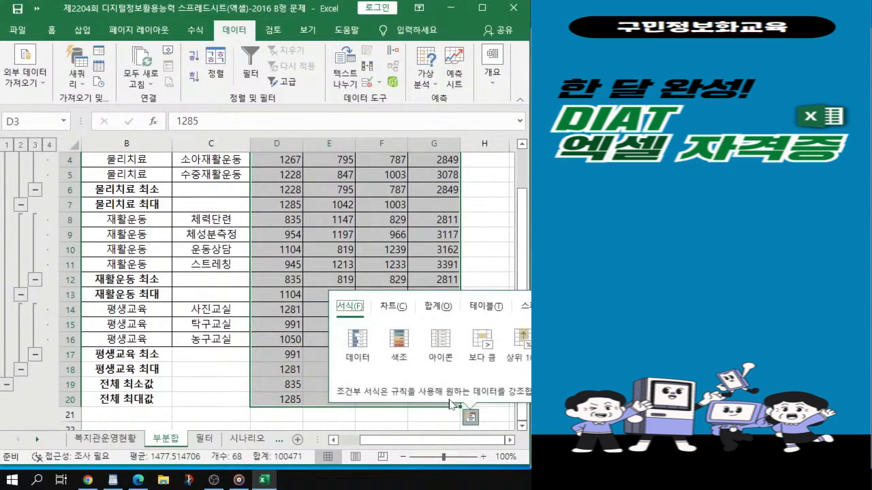
pyautogui.click(440, 339)
pyautogui.hotkey('ctrl', 'z')
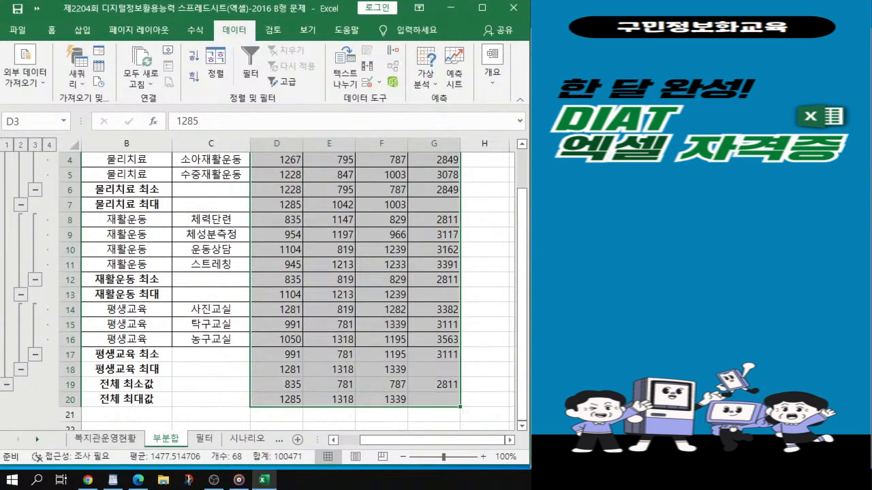
# Consult the exam PDF in Edge and return to the selected numeric cells on the 부분합 sheet in Excel.
pyautogui.hotkey('alt', 'Tab')
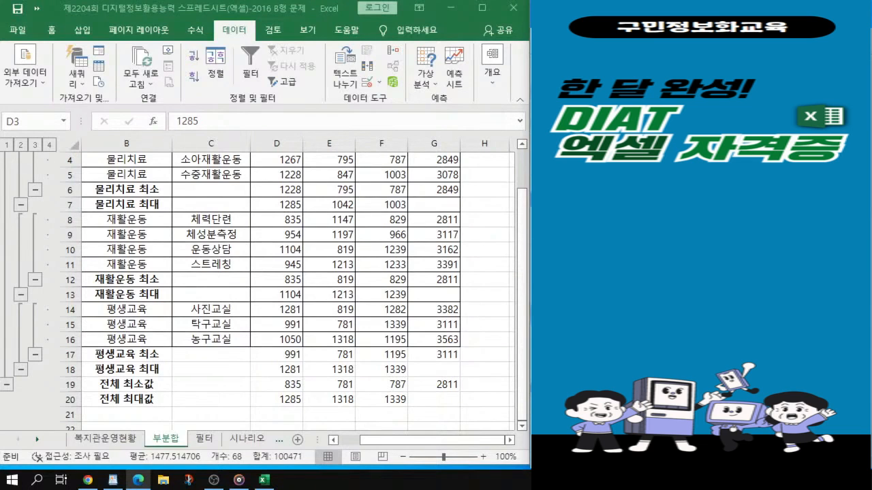
pyautogui.hotkey('alt', 'Tab')
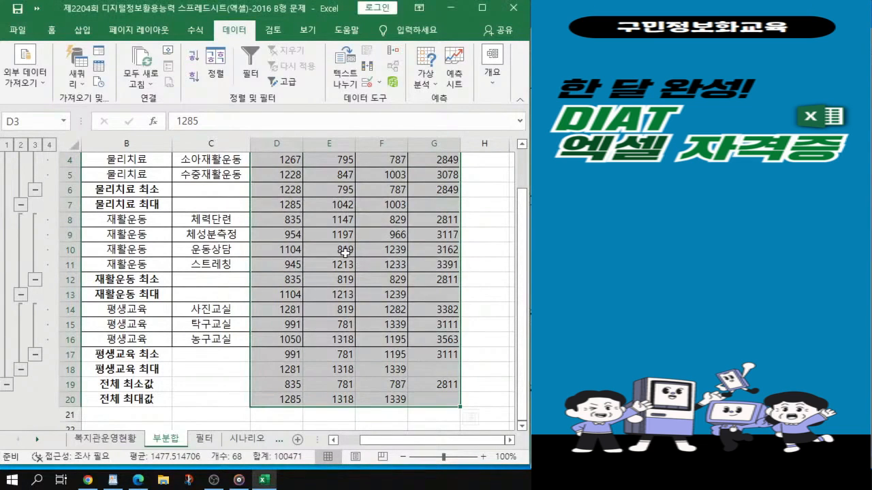
# Format the numeric cells D3:G20 as numbers with a thousands separator and zero decimal places.
pyautogui.scroll(1, 345, 252)
pyautogui.hotkey('ctrl', '1')
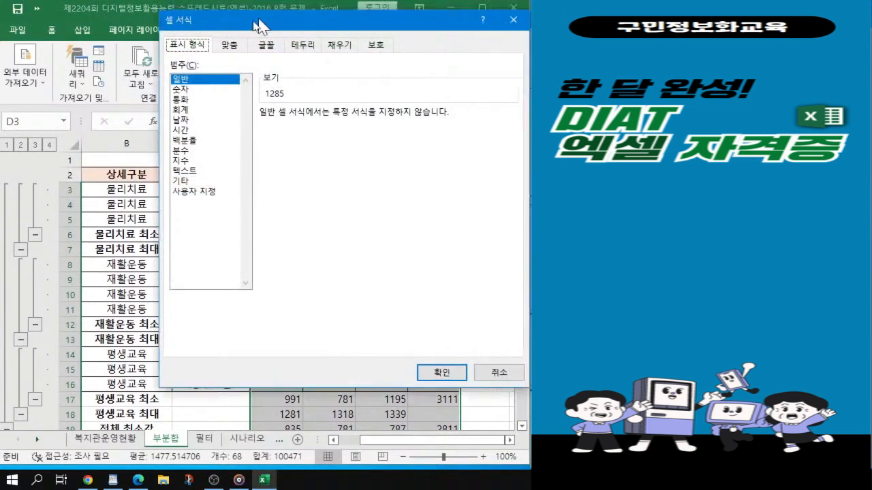
pyautogui.moveTo(258, 26); pyautogui.dragTo(210, 55)
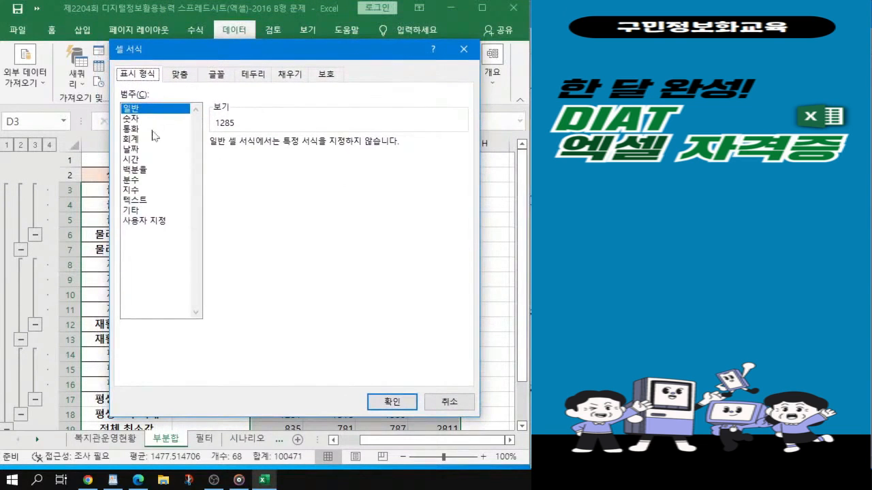
pyautogui.click(132, 119)
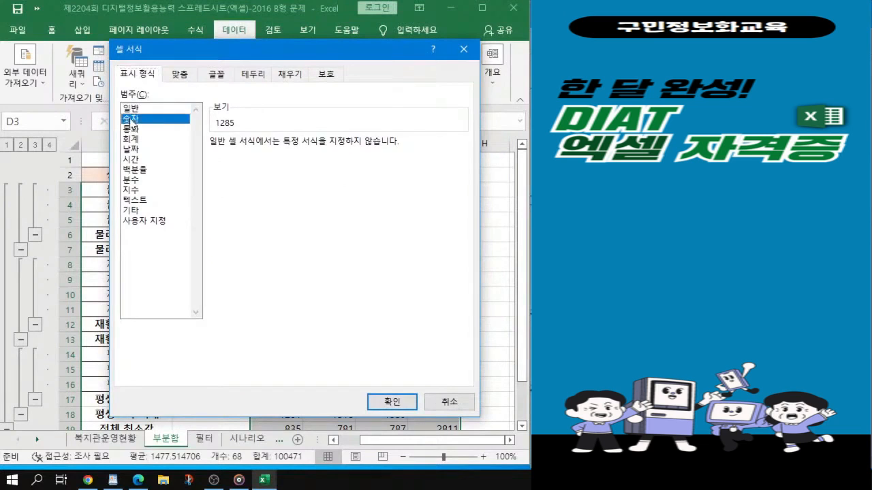
pyautogui.click(213, 164)
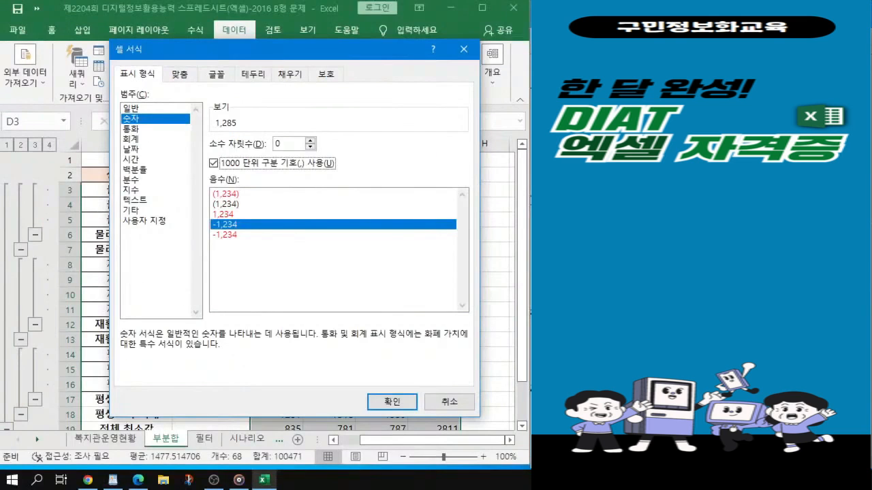
pyautogui.hotkey('alt', 'Tab')
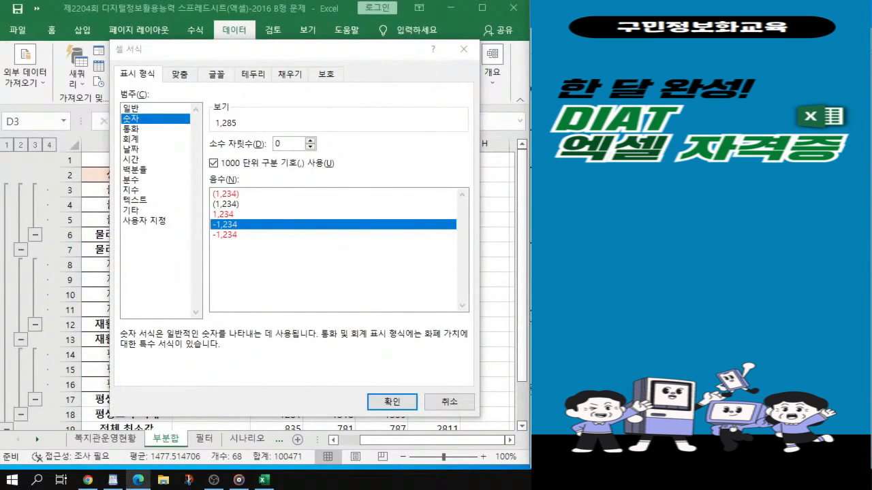
pyautogui.click(400, 407)
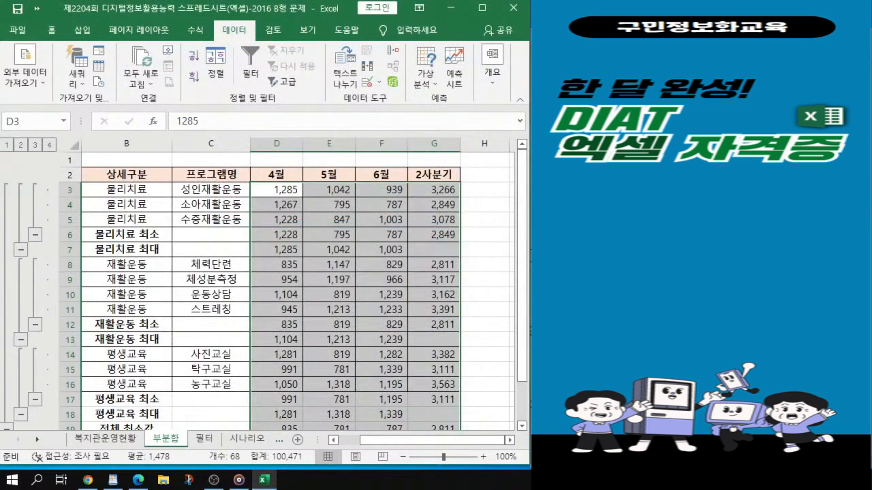
# Group columns D through F, covering 4월 to 6월, in the subtotal sheet's outline.
pyautogui.hotkey('alt', 'Tab')
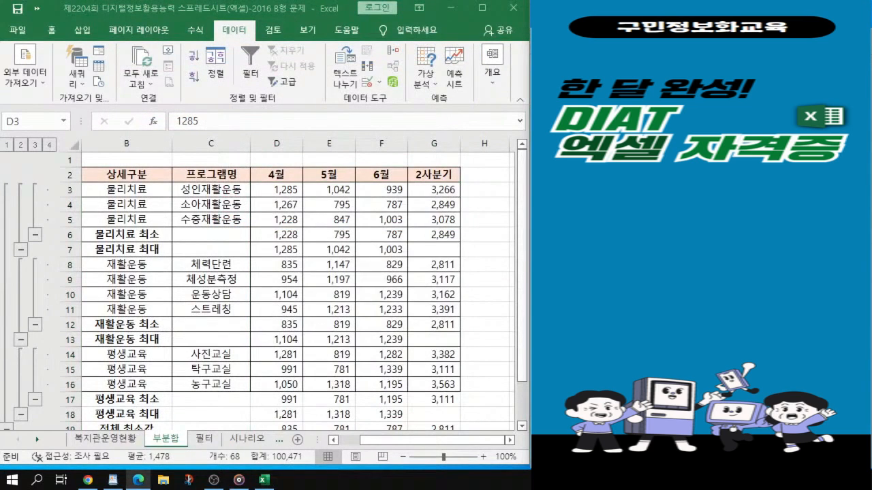
pyautogui.click(275, 144)
pyautogui.click(273, 143)
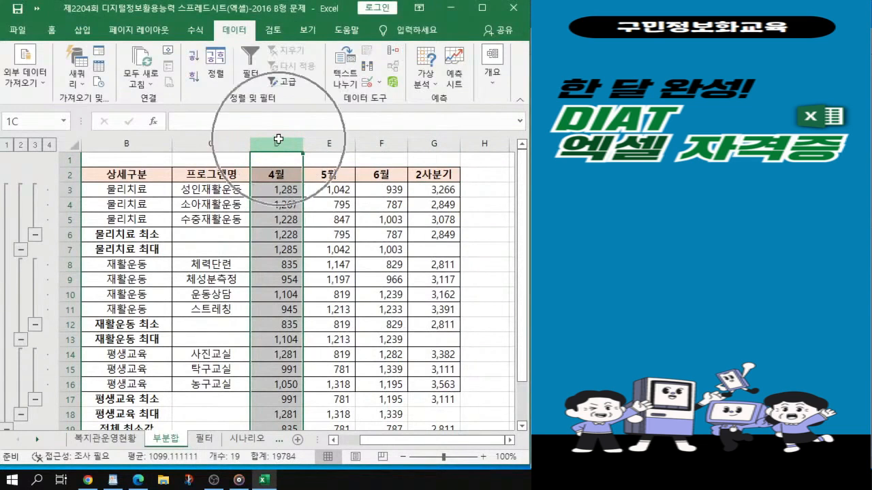
pyautogui.moveTo(278, 139); pyautogui.dragTo(374, 143)
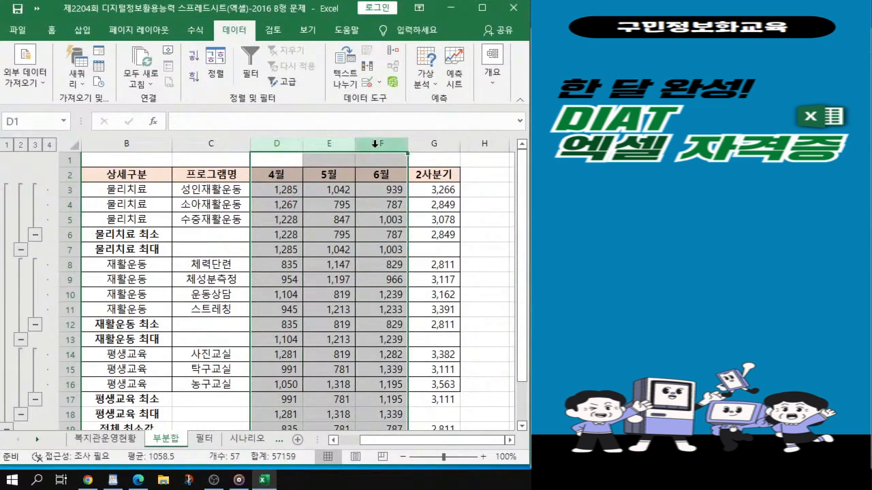
pyautogui.click(496, 89)
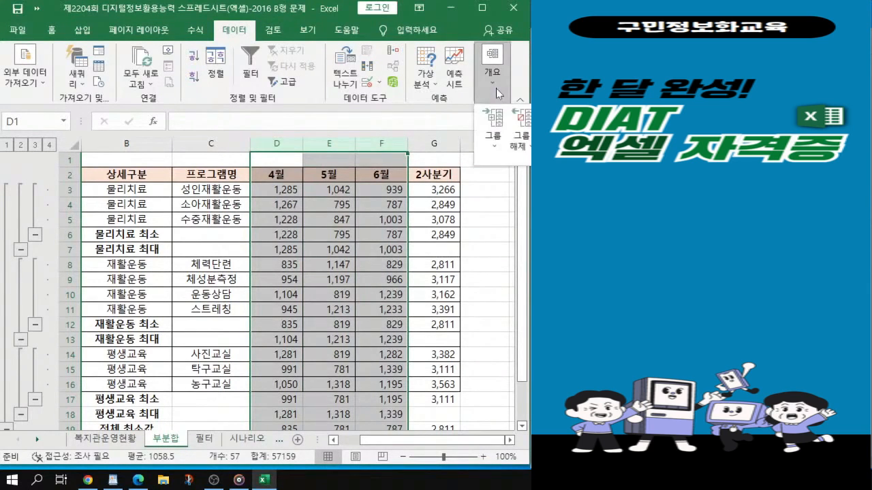
pyautogui.click(495, 145)
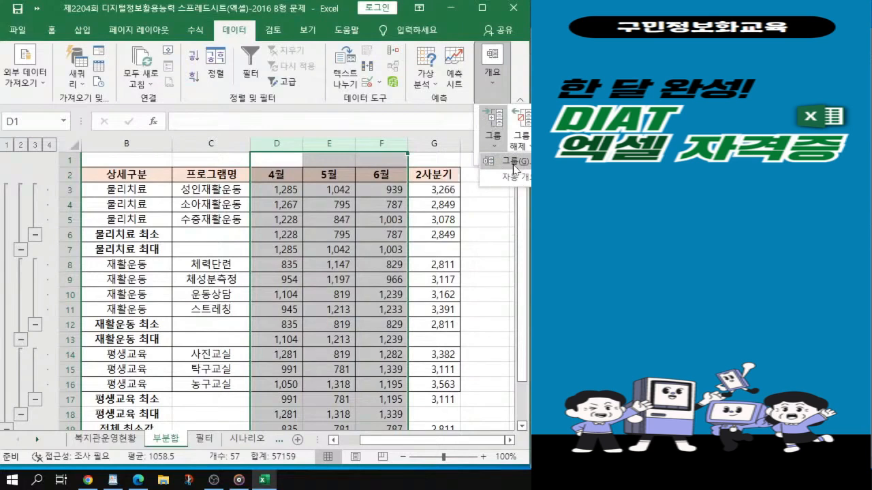
pyautogui.click(514, 162)
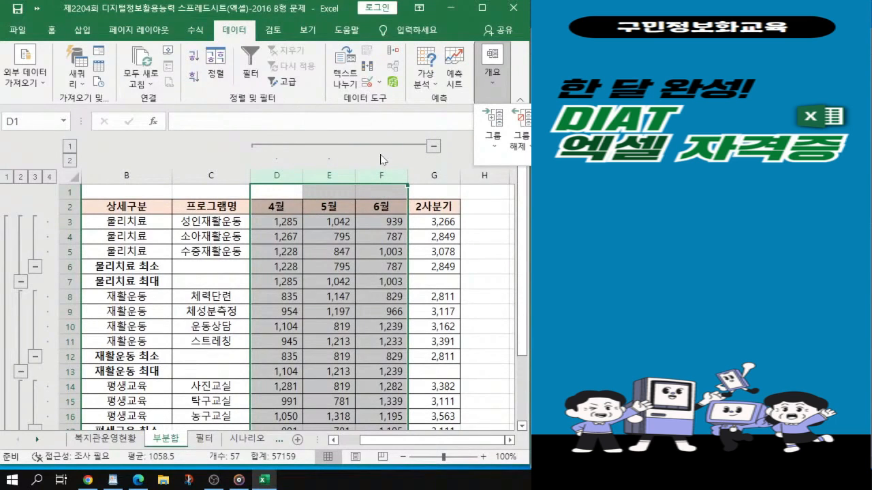
pyautogui.click(483, 322)
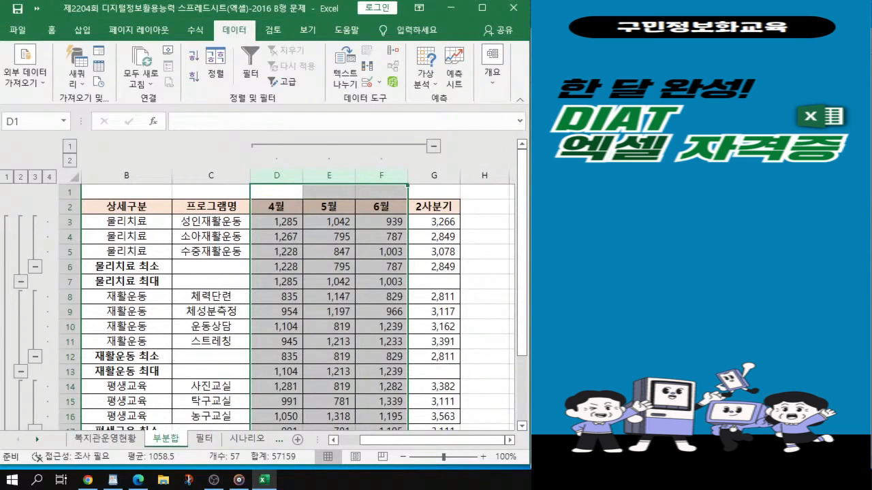
# Switch from the 부분합 sheet to the 필터 sheet.
pyautogui.hotkey('alt', 'Tab')
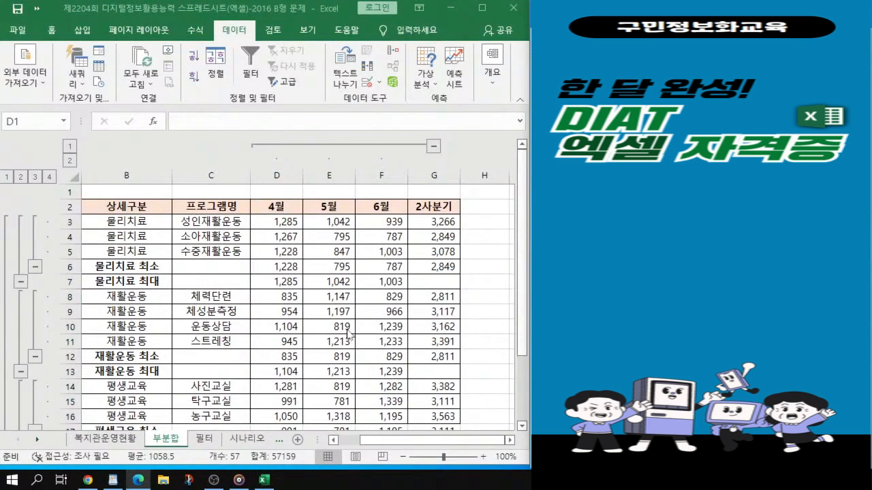
pyautogui.scroll(-1, 348, 337)
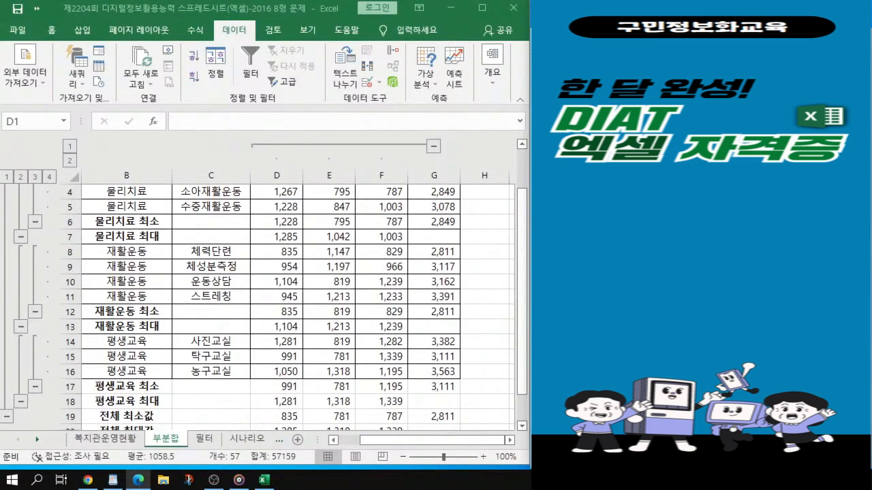
pyautogui.click(205, 440)
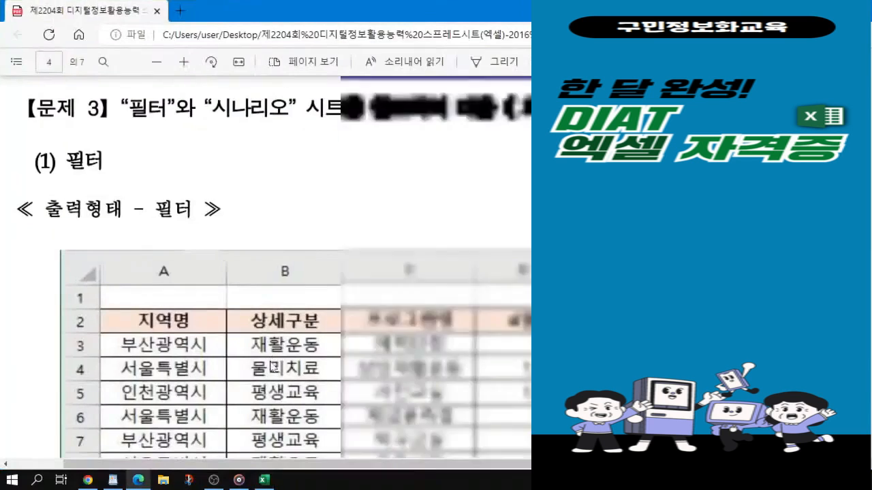
# In the exam PDF, examine the 필터 task's advanced filter conditions, criteria cell and output location.
pyautogui.scroll(-5, 300, 289)
pyautogui.scroll(-8, 300, 289)
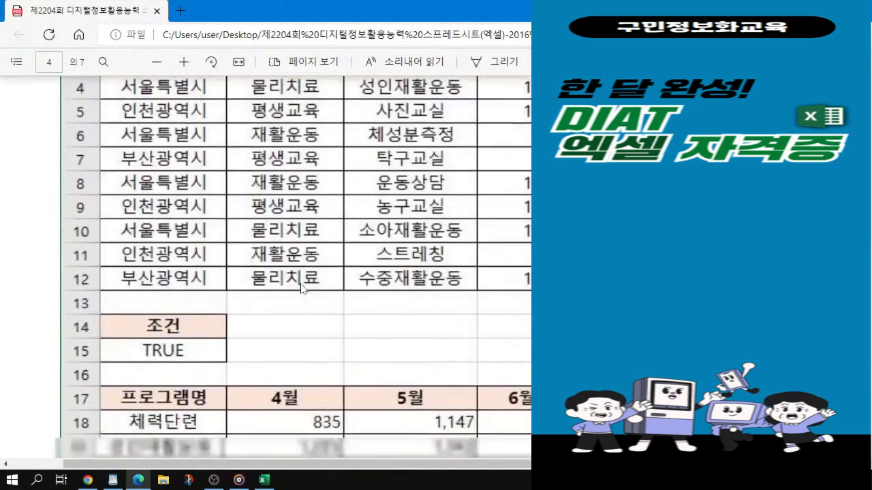
pyautogui.scroll(-2, 300, 290)
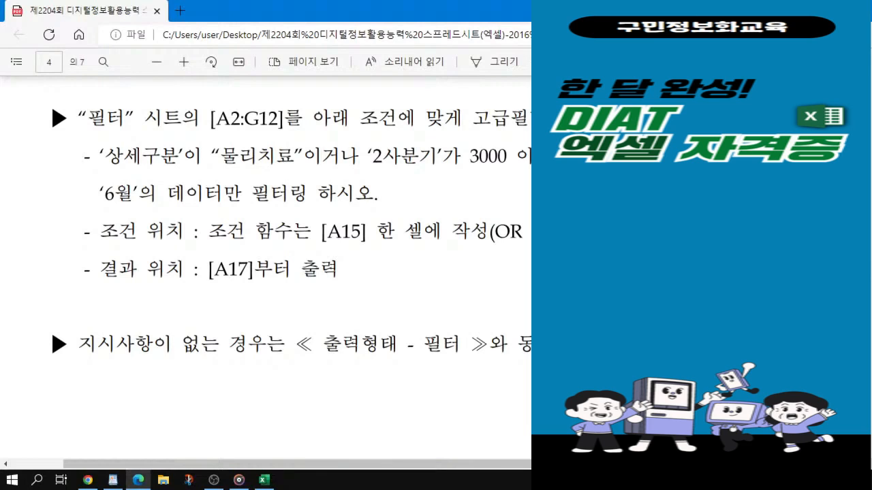
pyautogui.moveTo(100, 156); pyautogui.dragTo(359, 156)
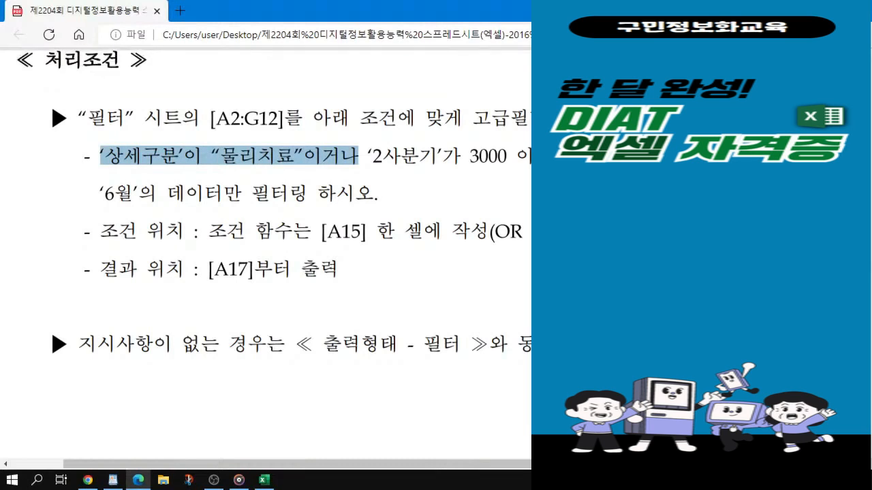
pyautogui.moveTo(358, 156); pyautogui.dragTo(531, 156)
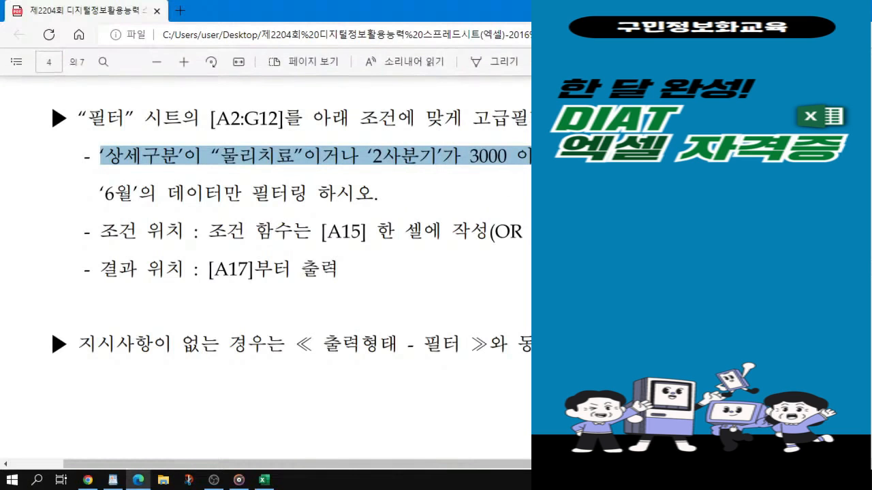
pyautogui.moveTo(296, 464); pyautogui.dragTo(342, 464)
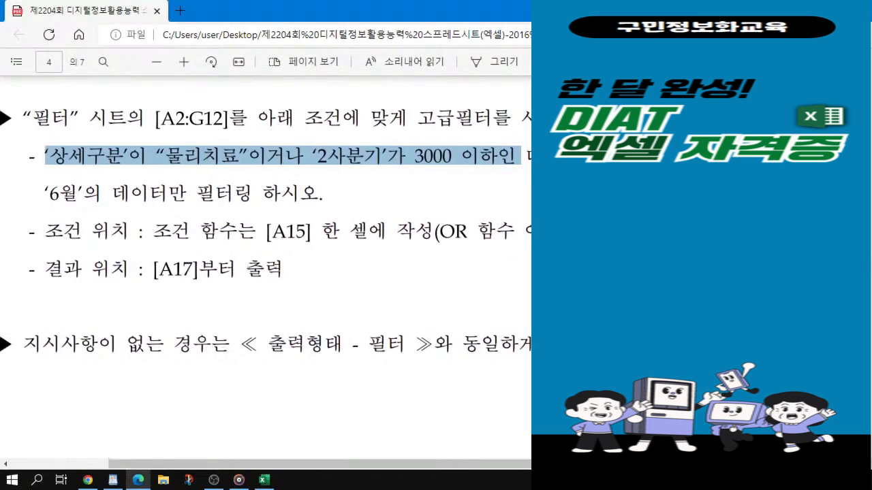
pyautogui.click(381, 293)
pyautogui.moveTo(45, 194); pyautogui.dragTo(76, 195)
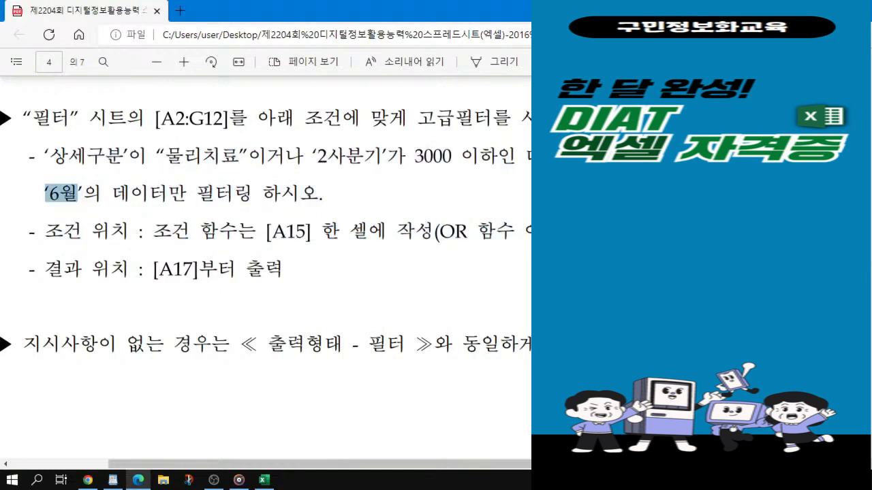
pyautogui.moveTo(265, 231); pyautogui.dragTo(305, 232)
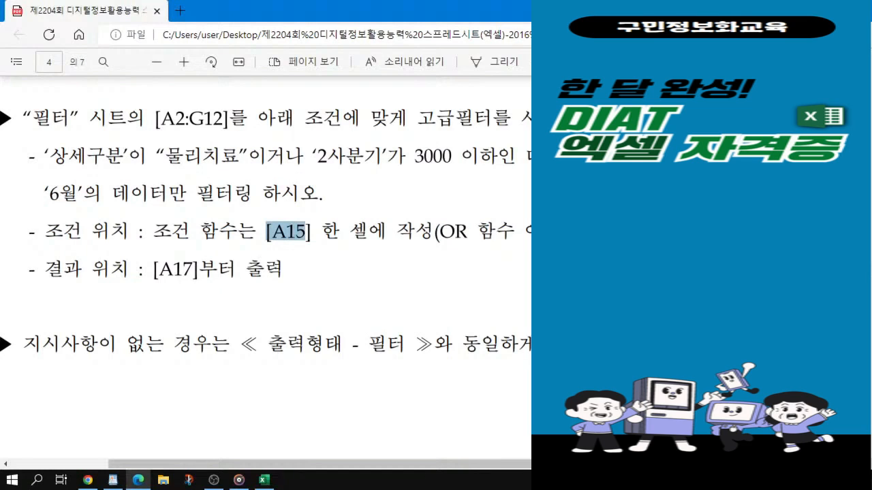
pyautogui.moveTo(45, 156); pyautogui.dragTo(521, 156)
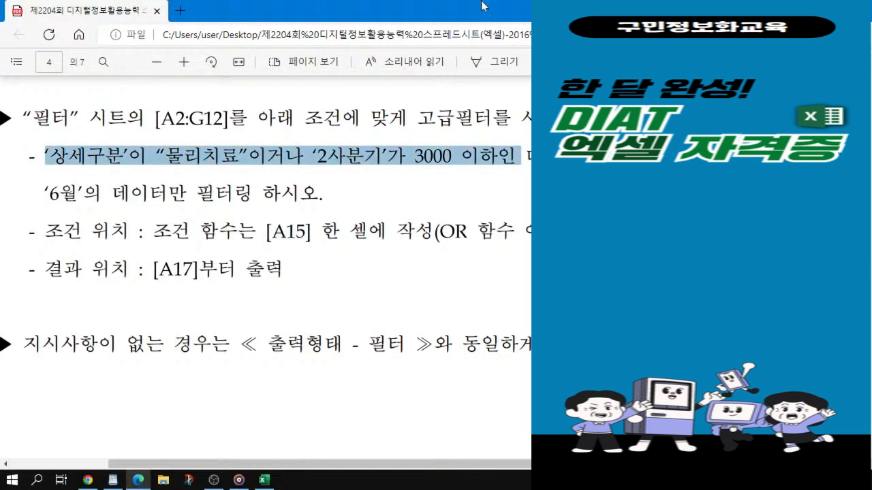
# Return to Excel and start an OR function in cell A15, below the 조건 header of the 필터 sheet.
pyautogui.moveTo(508, 10); pyautogui.dragTo(871, 17)
pyautogui.click(63, 375)
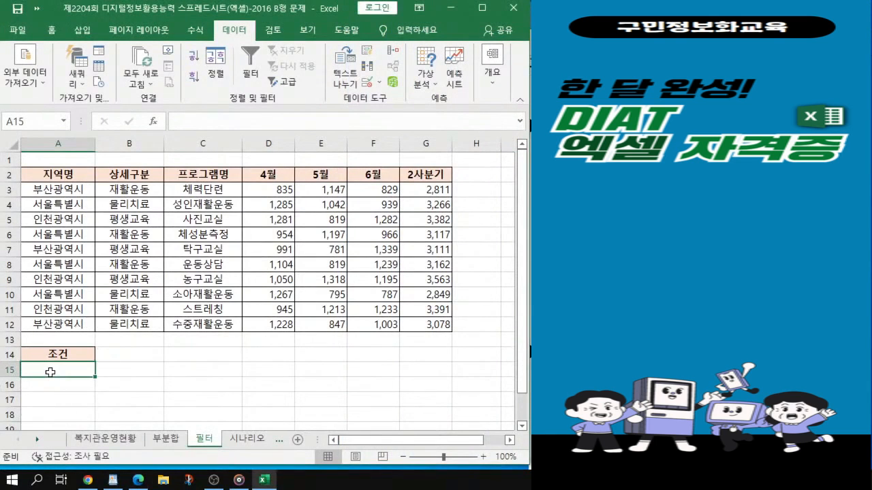
pyautogui.scroll(1, 50, 372)
pyautogui.click(72, 407)
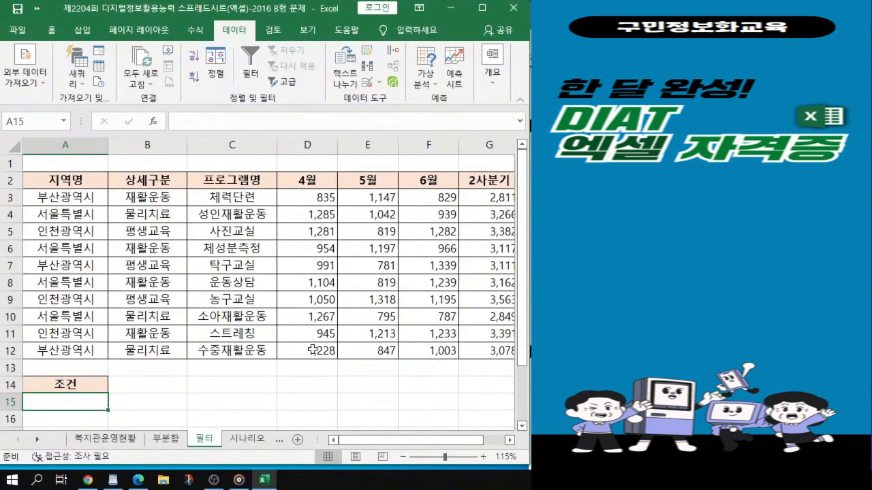
pyautogui.write('=')
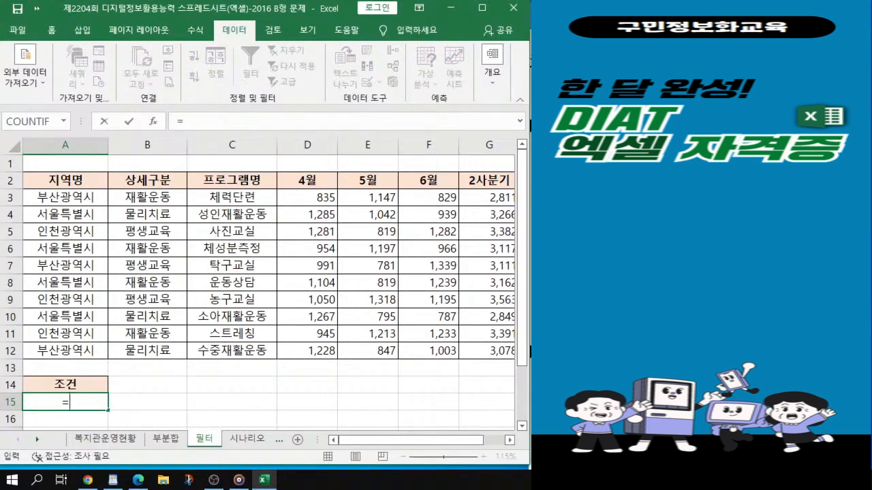
pyautogui.write('o')
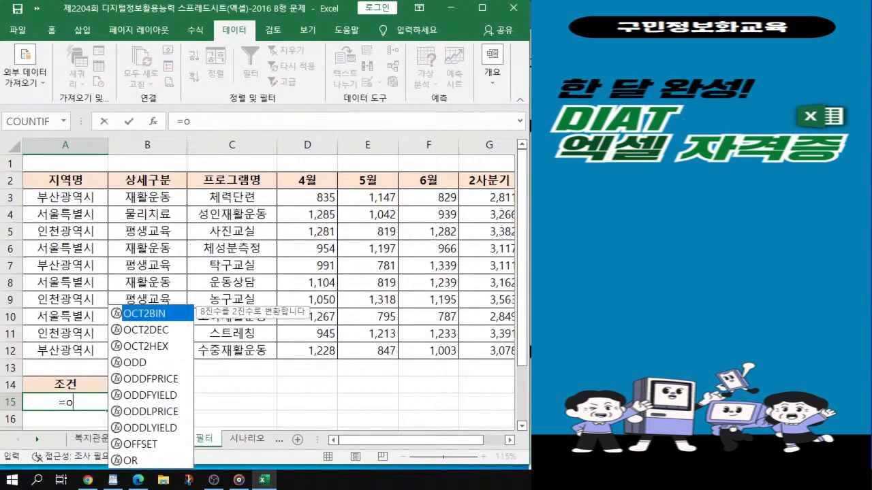
pyautogui.write('r')
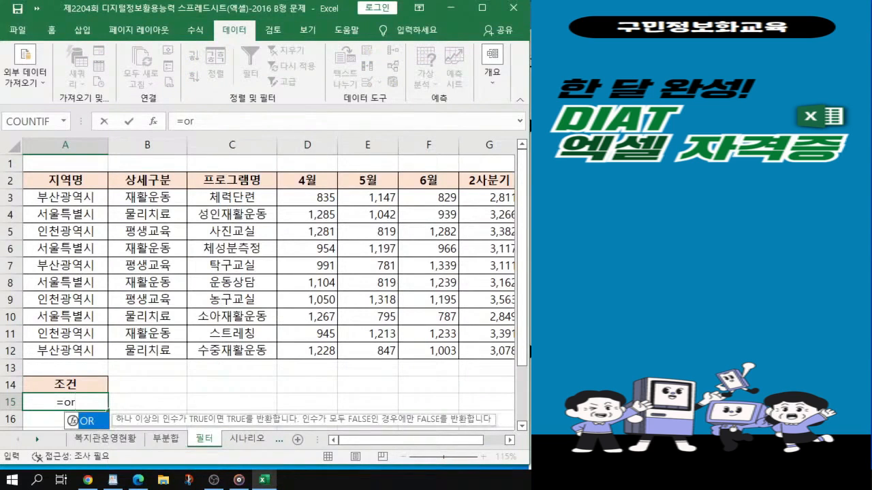
pyautogui.doubleClick(96, 424)
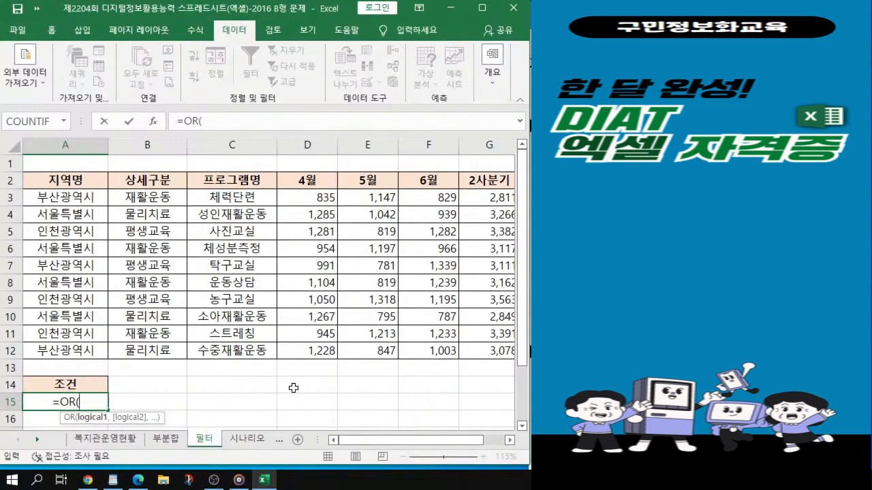
# Enter B3="물리치료" as the first condition of the OR formula, followed by a comma for the second condition.
pyautogui.click(158, 200)
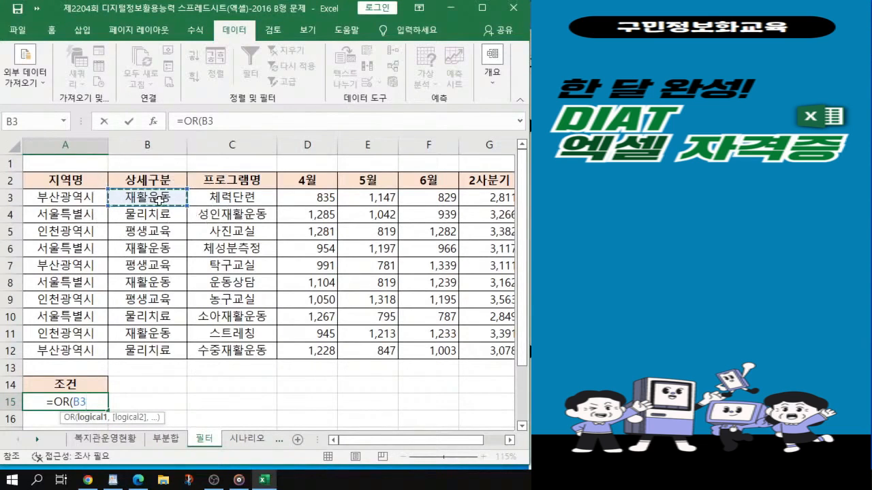
pyautogui.write('=')
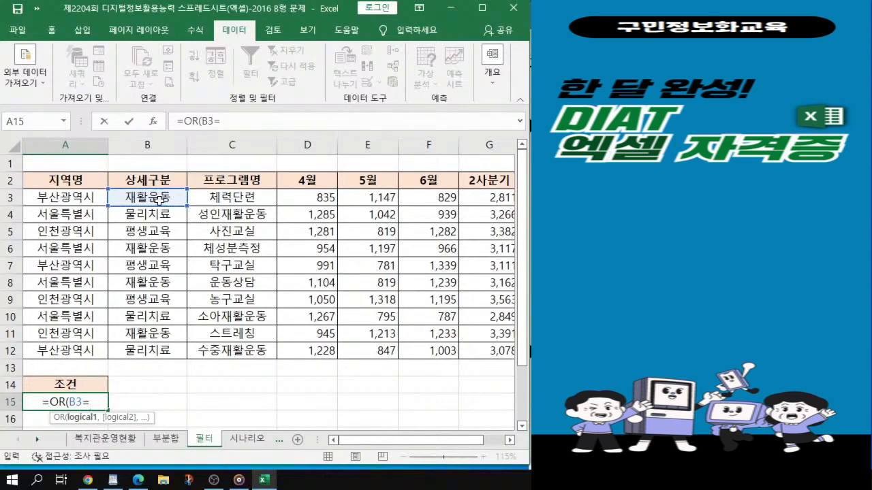
pyautogui.write('"물리')
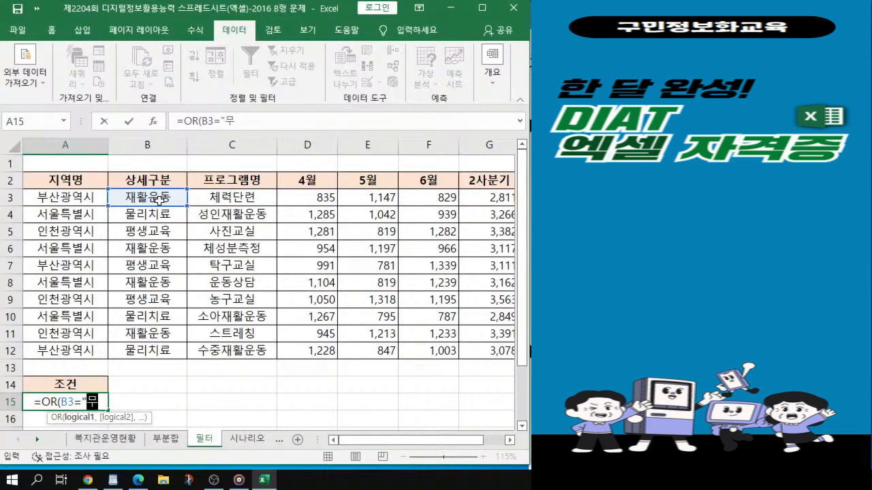
pyautogui.write('치료"')
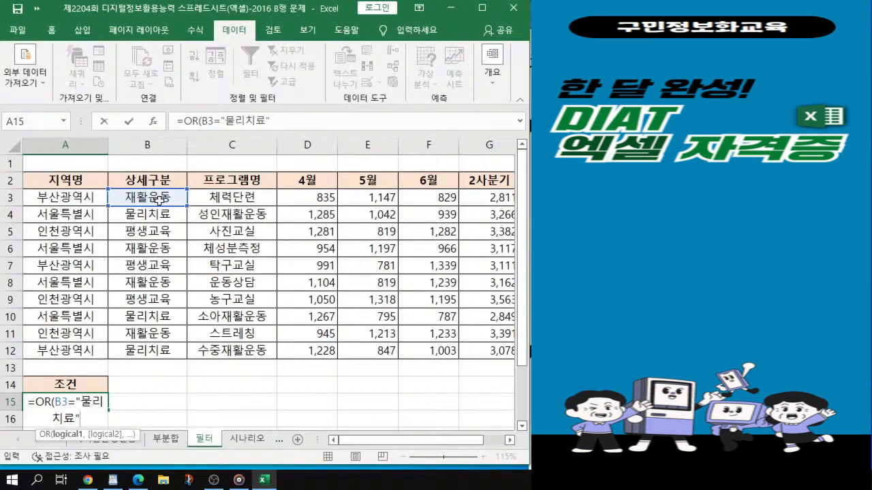
pyautogui.write(',')
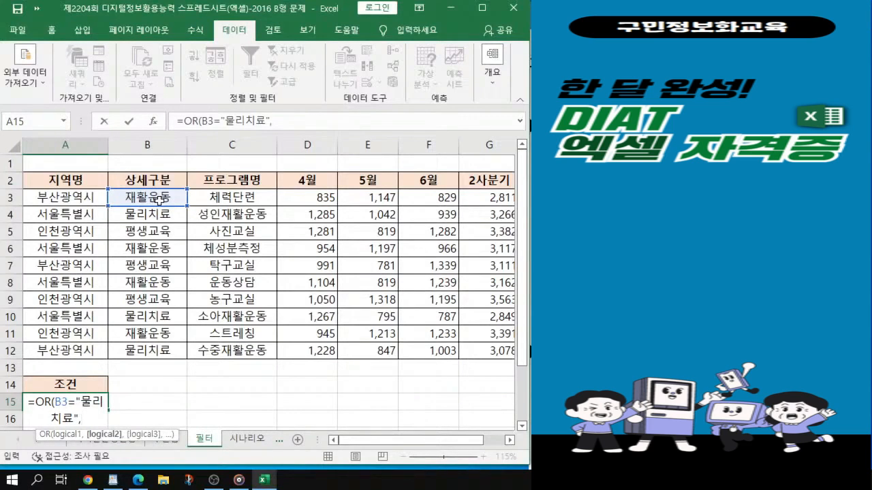
# Complete the OR formula in A15 with G3<=3000 as the second condition and enter it.
pyautogui.hotkey('alt', 'Tab')
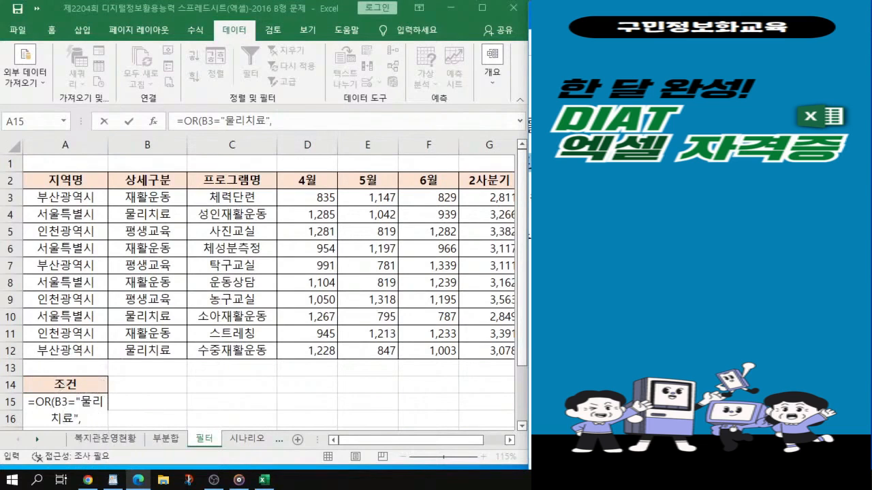
pyautogui.click(264, 481)
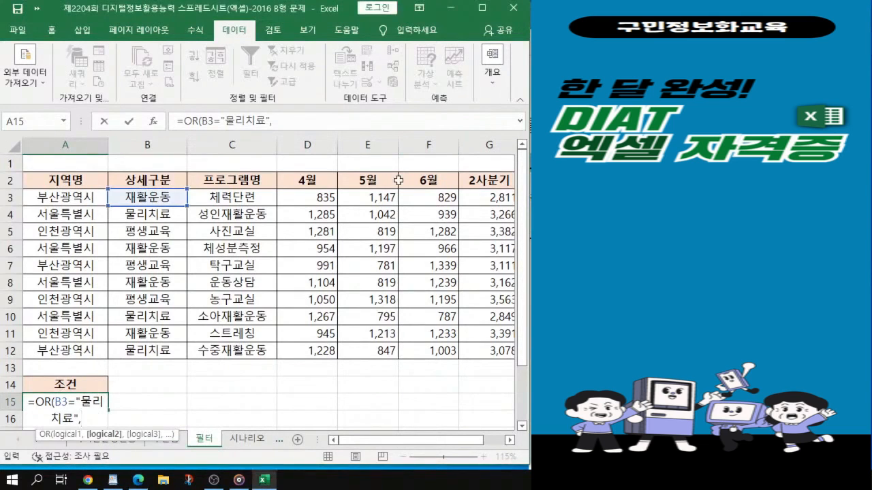
pyautogui.click(500, 196)
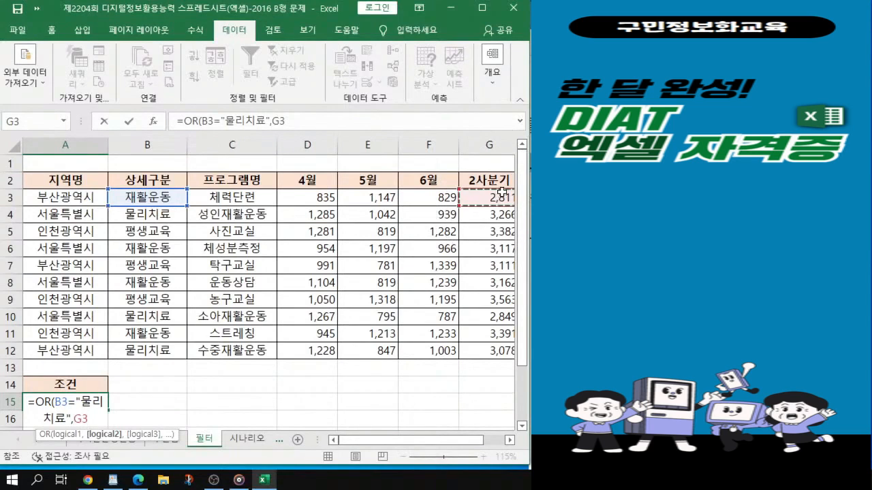
pyautogui.write('<=')
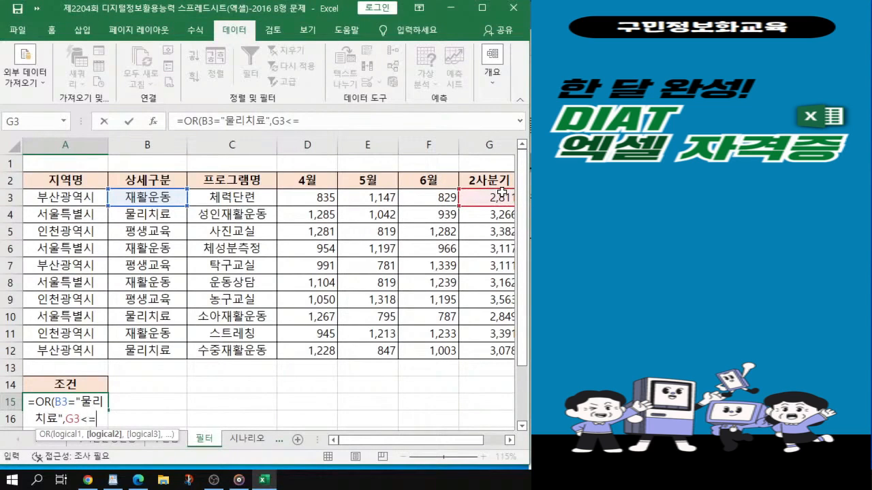
pyautogui.write('3000')
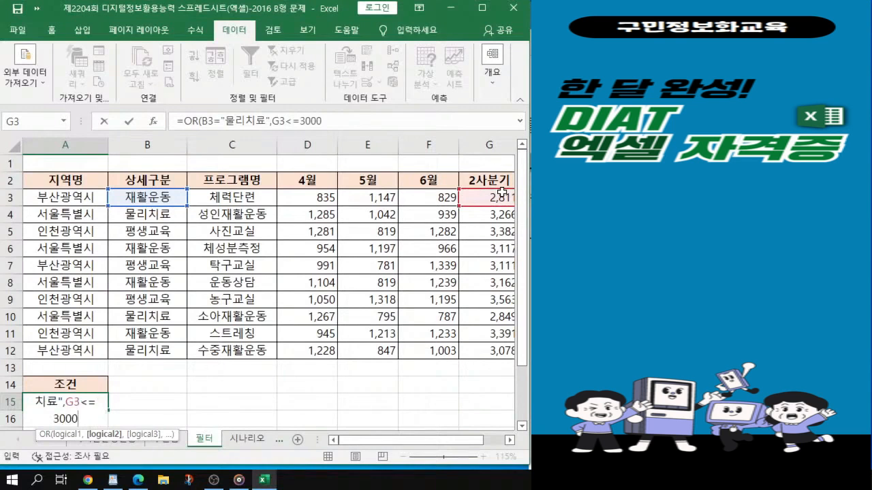
pyautogui.write(')')
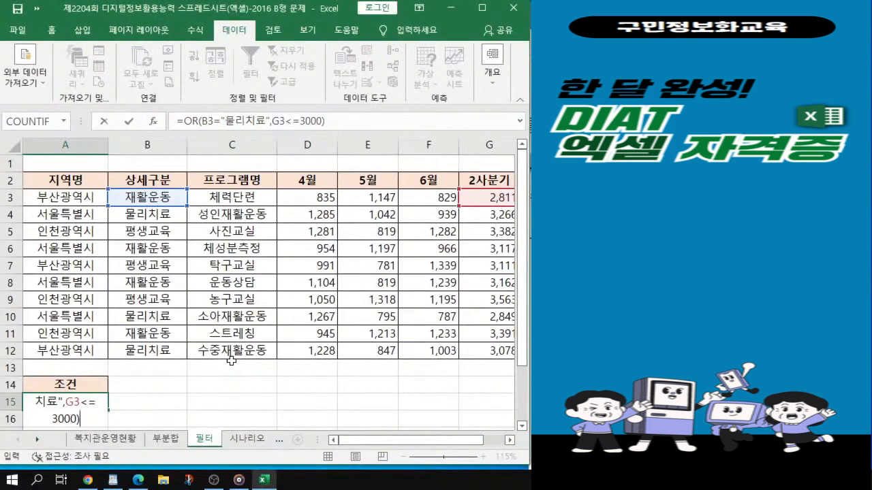
pyautogui.press('Return')
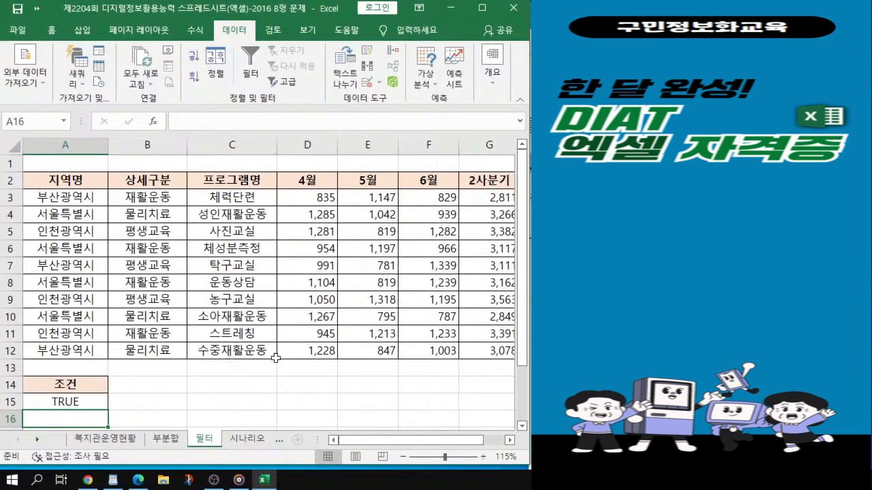
# Check the required output fields in the exam PDF, and copy the headers 프로그램명, 4월, 5월 and 6월 from C2:F2 in Excel.
pyautogui.hotkey('alt', 'Tab')
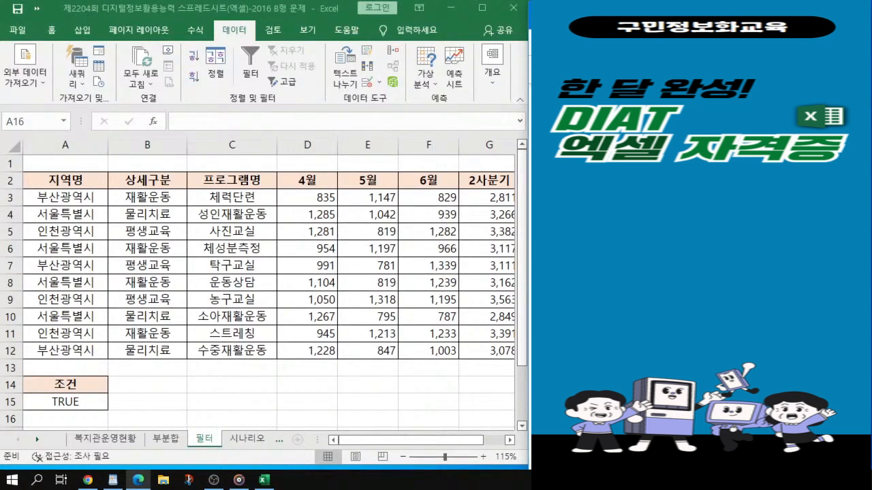
pyautogui.keyDown('ctrl'); pyautogui.click(244, 180); pyautogui.keyUp('ctrl')
pyautogui.moveTo(244, 180); pyautogui.dragTo(431, 185)
pyautogui.hotkey('alt', 'Tab')
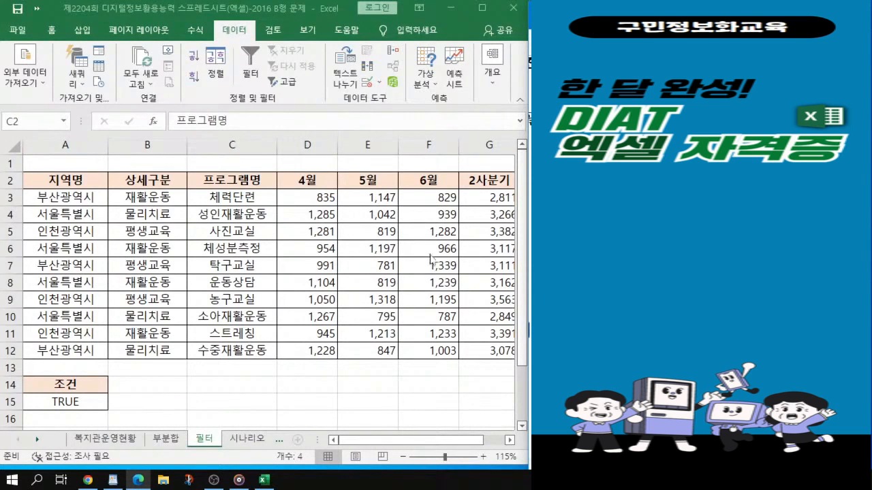
pyautogui.click(226, 185)
pyautogui.moveTo(230, 179); pyautogui.dragTo(427, 181)
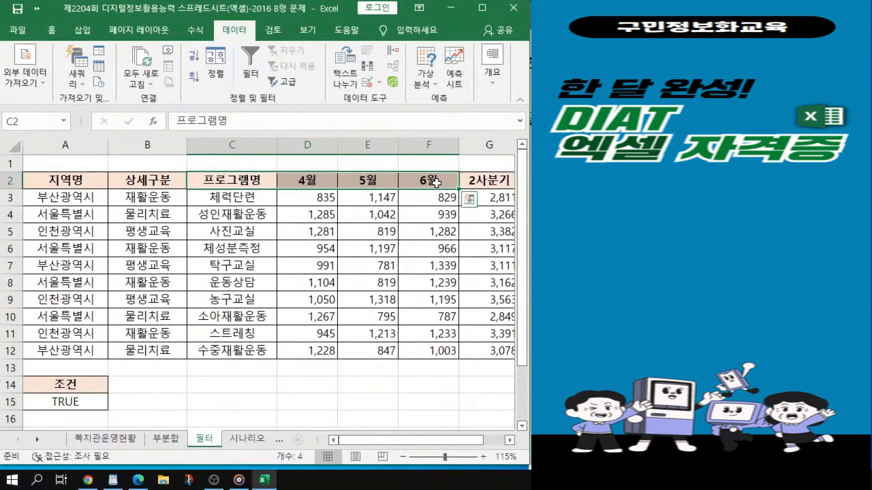
pyautogui.hotkey('ctrl', 'c')
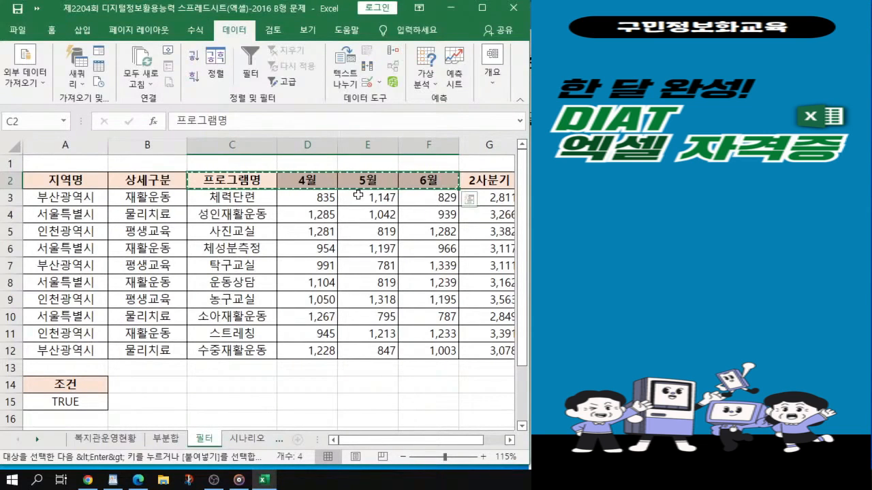
# Paste the copied headers starting at cell A17, below the criteria cells.
pyautogui.scroll(-1, 112, 361)
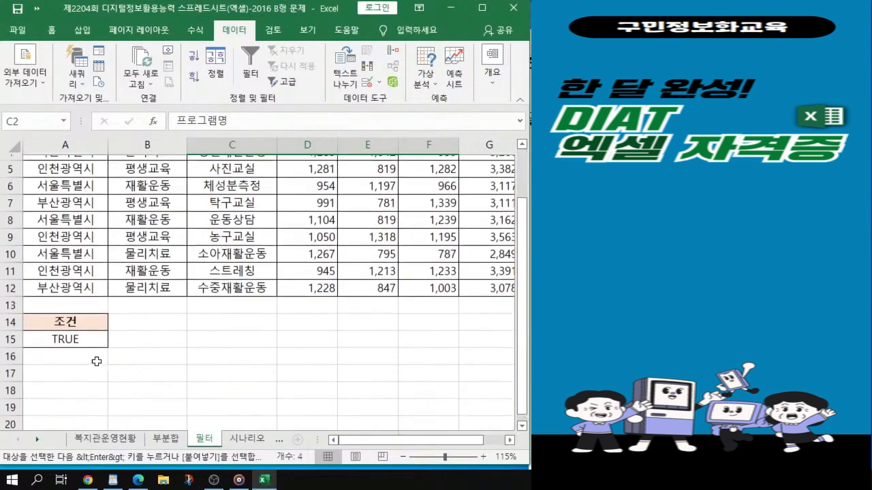
pyautogui.click(58, 393)
pyautogui.click(57, 387)
pyautogui.press('ctrl')
pyautogui.press('ctrl')
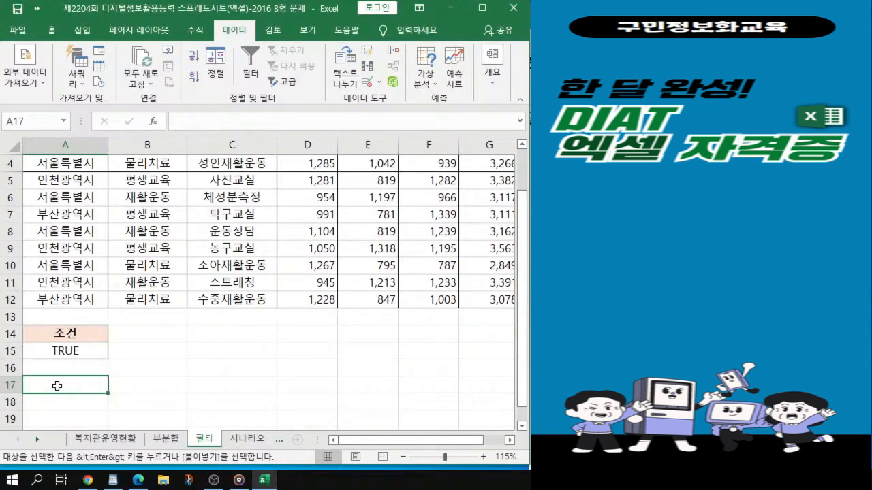
pyautogui.hotkey('ctrl', 'v')
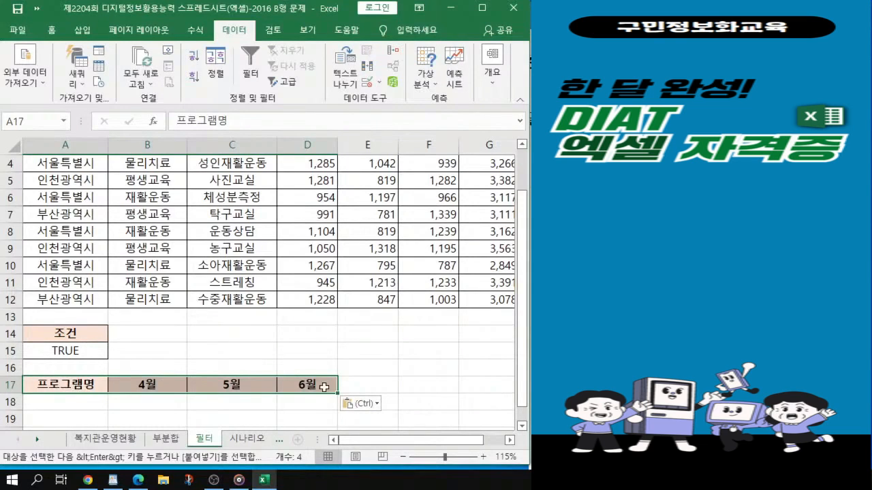
pyautogui.press('ctrl')
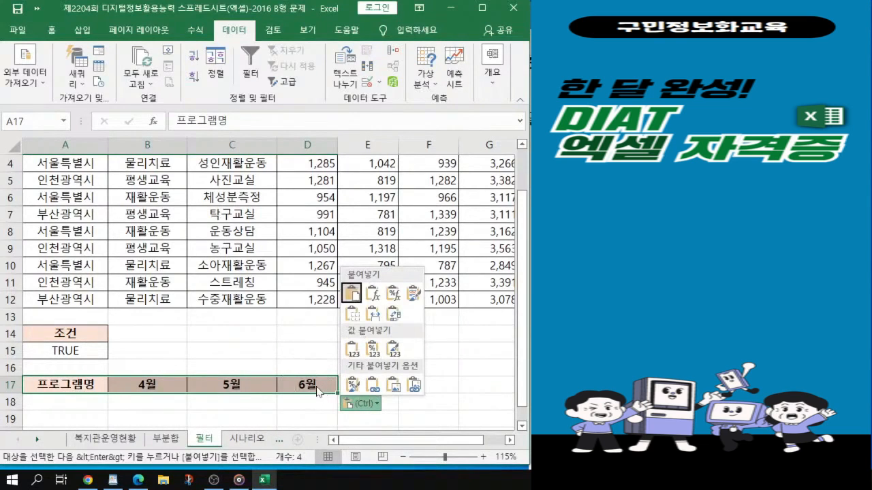
pyautogui.press('ctrl')
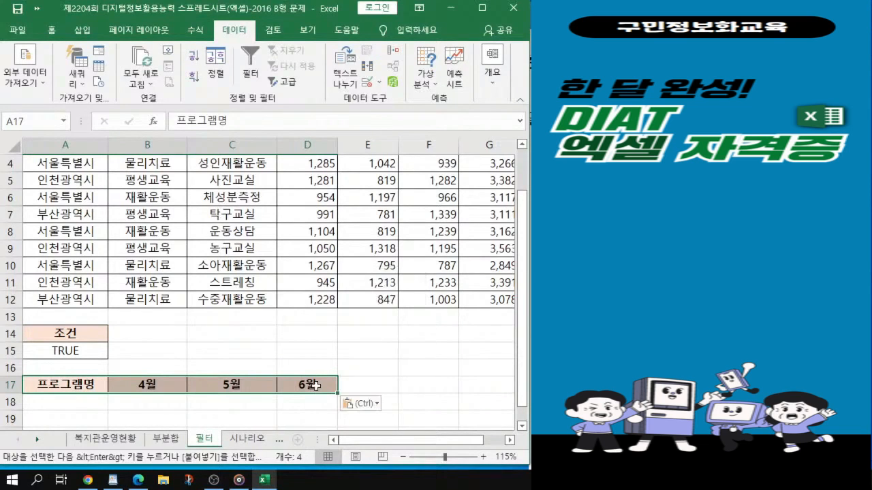
# Open the advanced filter from a cell inside the data table, with 다른 장소에 복사 as the result option and $A$2:$G$12 as the list range.
pyautogui.scroll(1, 254, 263)
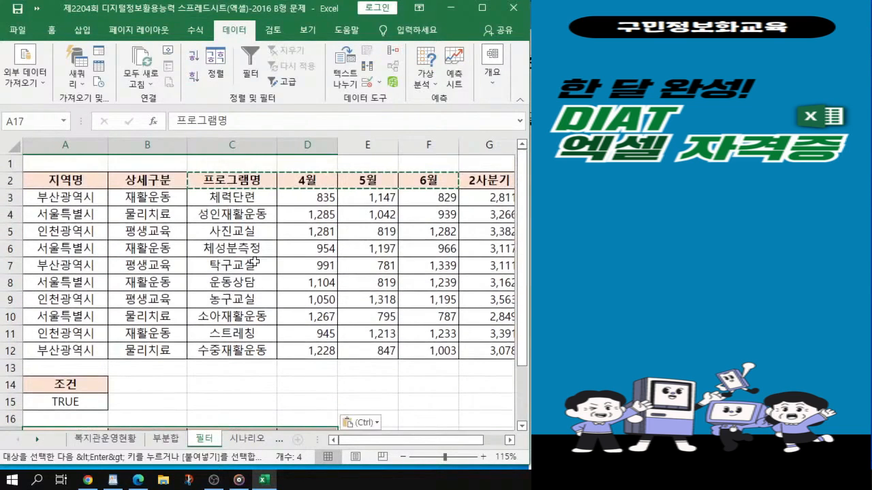
pyautogui.click(220, 220)
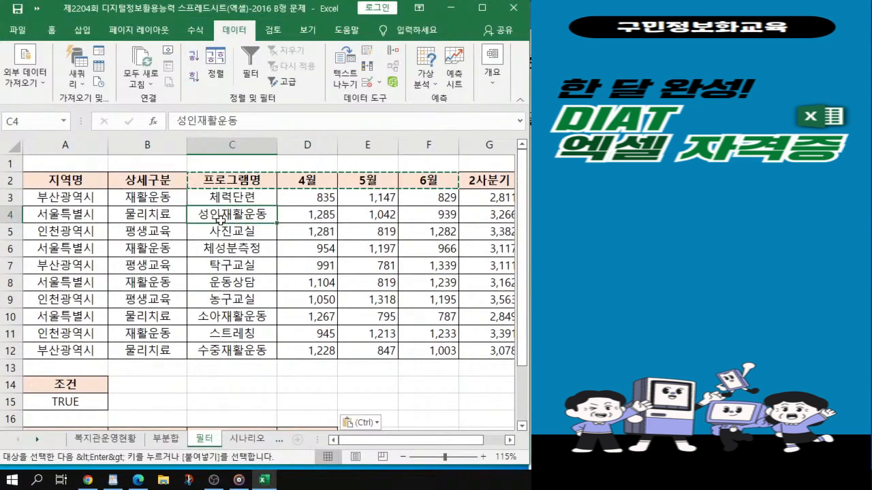
pyautogui.press('ctrl')
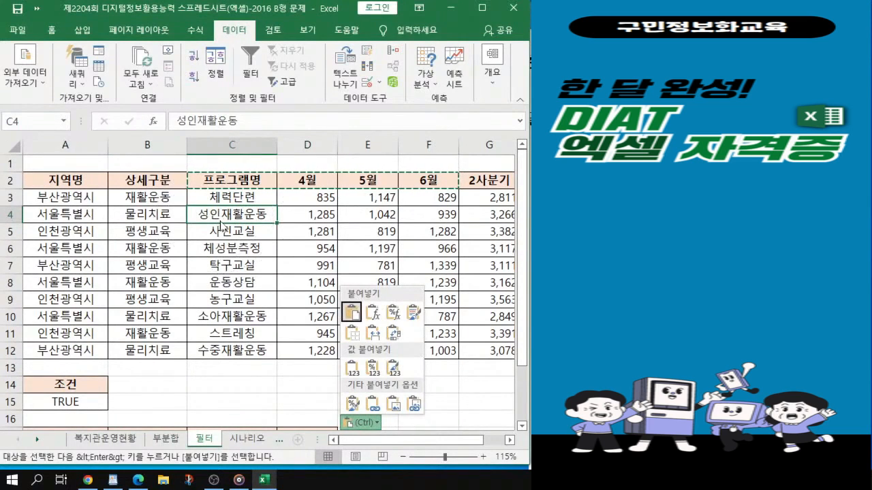
pyautogui.press('ctrl')
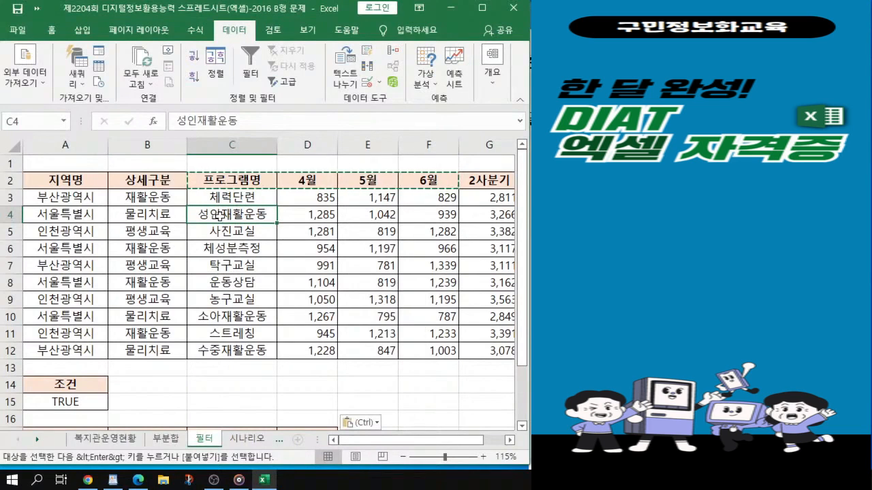
pyautogui.press('Escape')
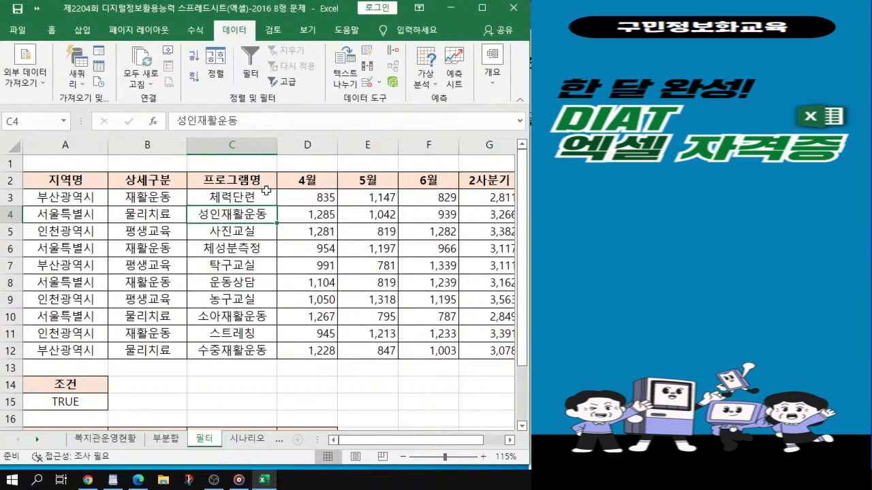
pyautogui.click(285, 88)
pyautogui.press('ctrl')
pyautogui.press('ctrl')
pyautogui.press('ctrl')
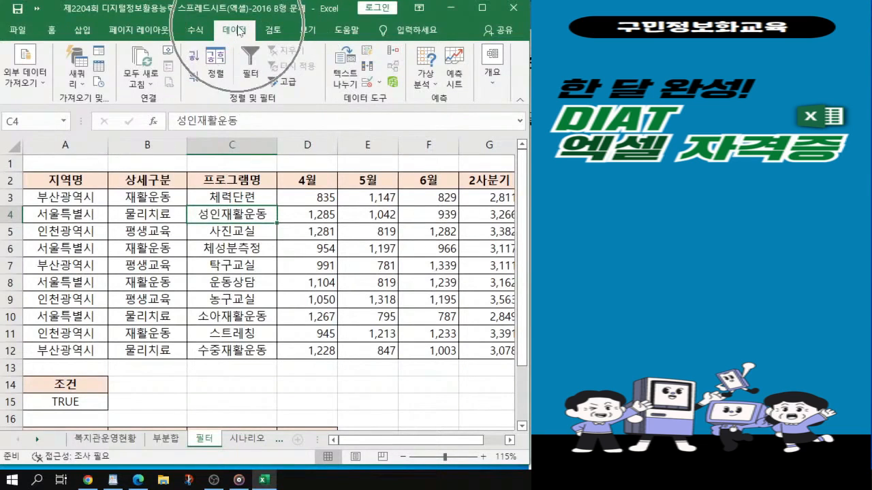
pyautogui.click(289, 86)
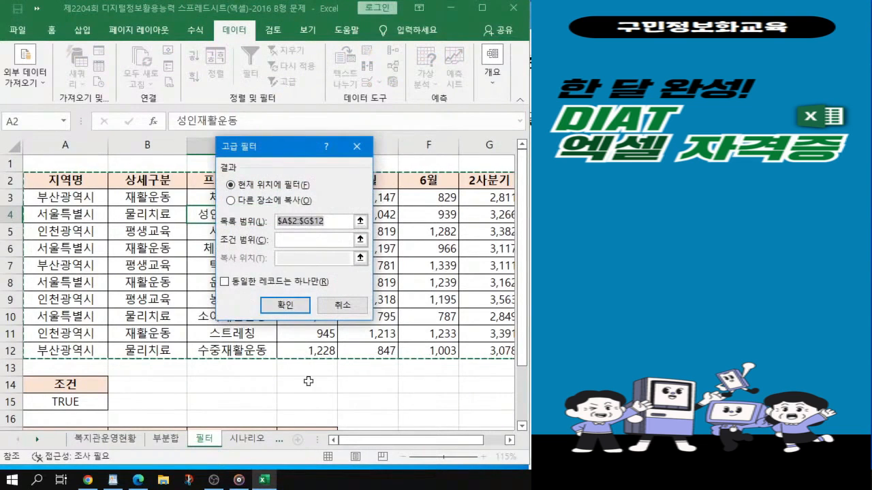
pyautogui.click(234, 203)
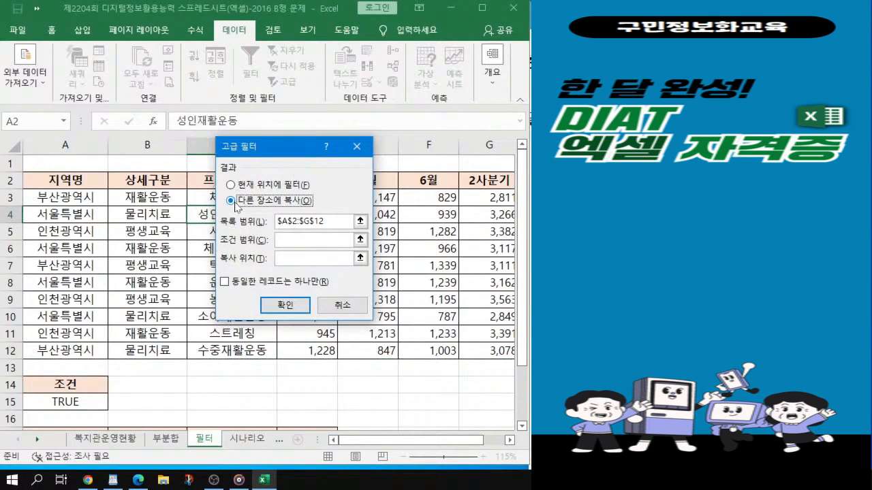
pyautogui.click(335, 222)
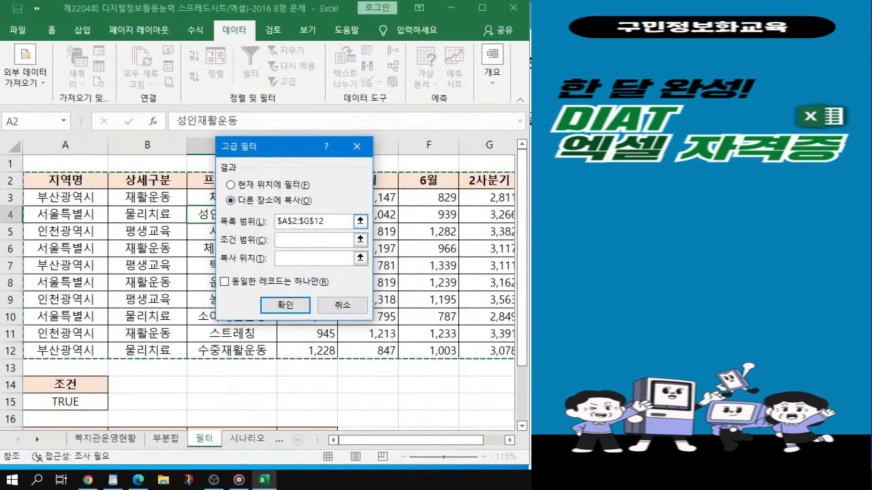
pyautogui.moveTo(396, 442); pyautogui.dragTo(418, 444)
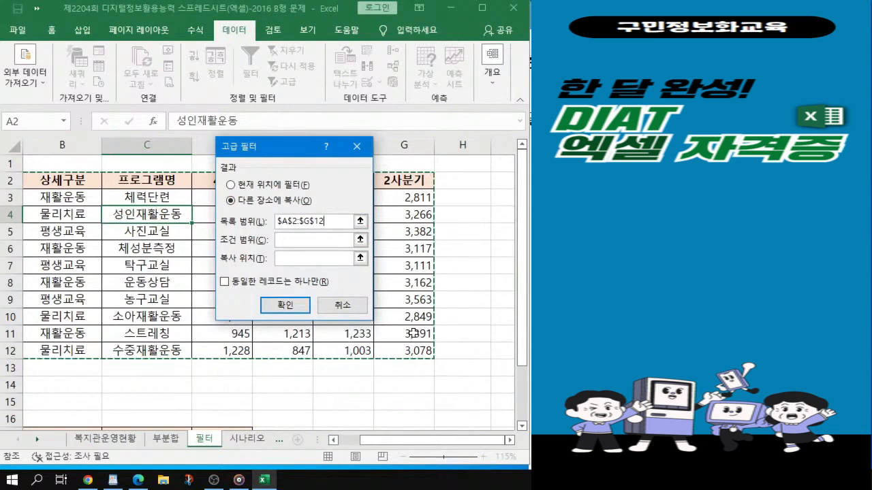
# Set the advanced filter's criteria range to $A$14:$A$15, covering the 조건 header and its formula.
pyautogui.click(290, 242)
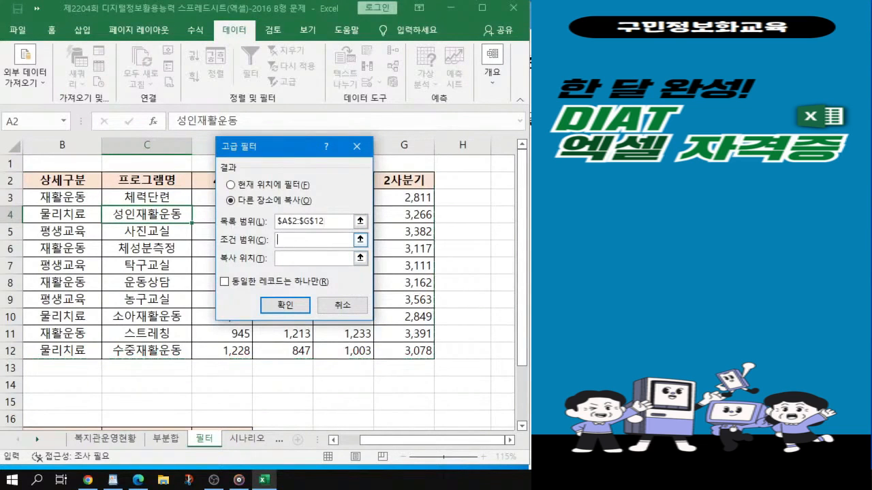
pyautogui.moveTo(387, 443); pyautogui.dragTo(364, 443)
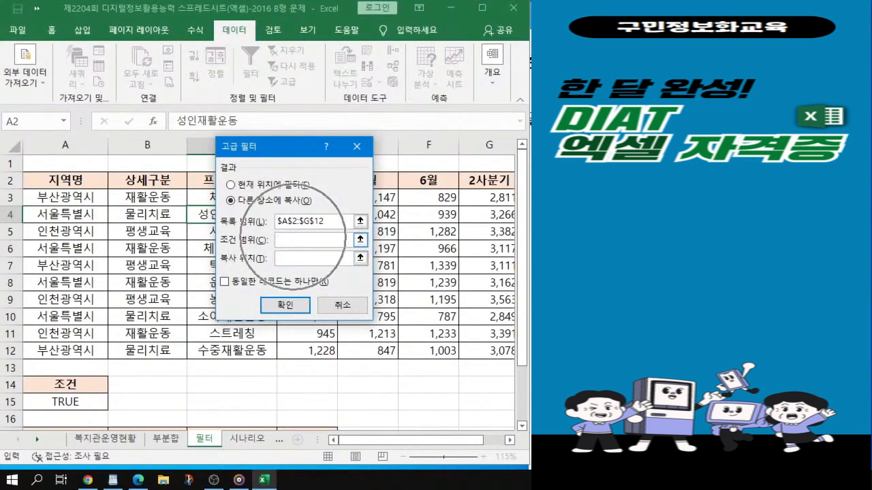
pyautogui.click(75, 385)
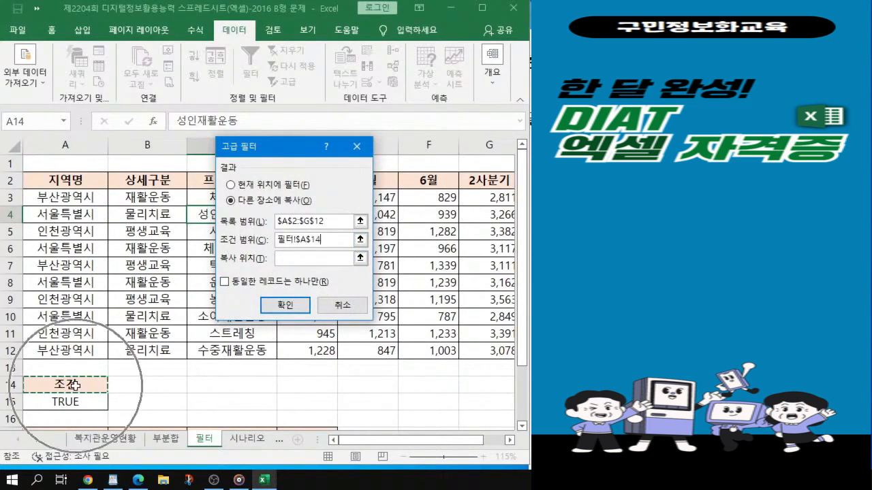
pyautogui.moveTo(74, 385); pyautogui.dragTo(80, 401)
pyautogui.press('ctrl')
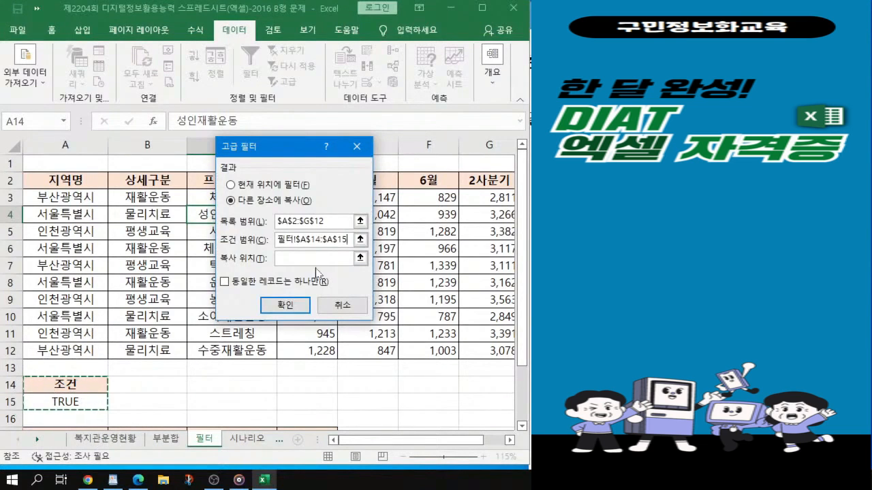
# Set the advanced filter's copy destination to the pasted header row $A$17:$D$17.
pyautogui.scroll(-2, 117, 301)
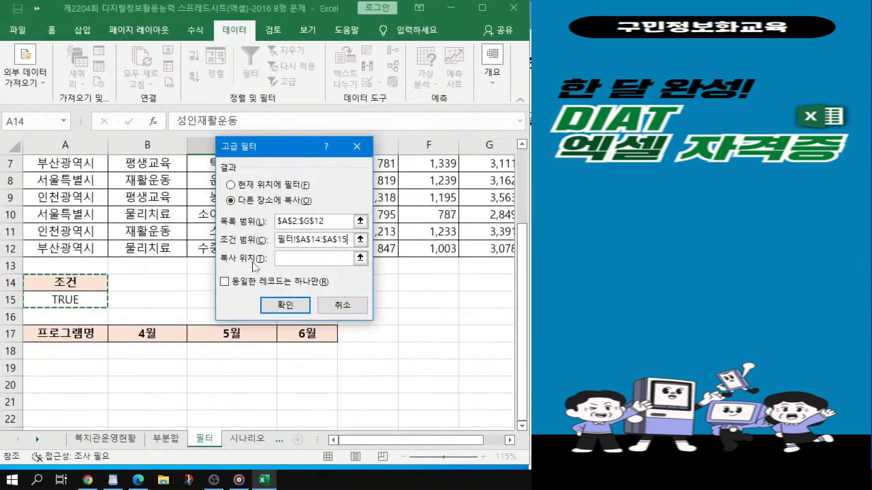
pyautogui.click(289, 261)
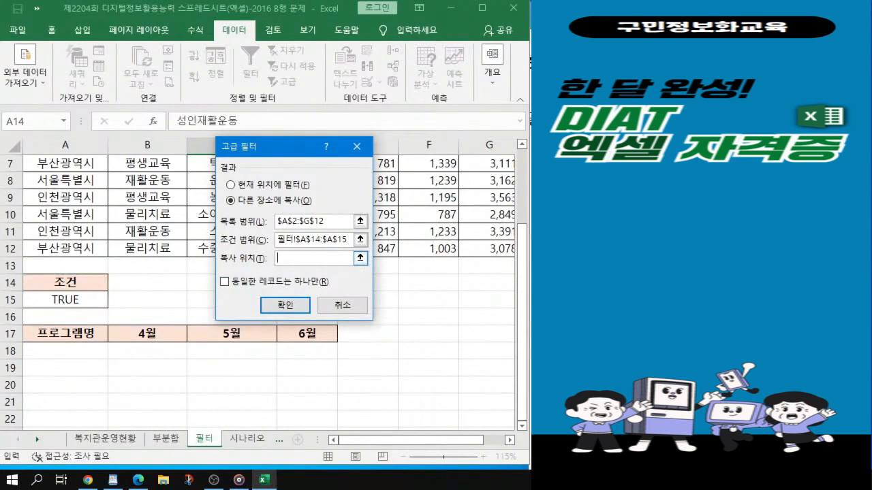
pyautogui.moveTo(60, 335); pyautogui.dragTo(306, 335)
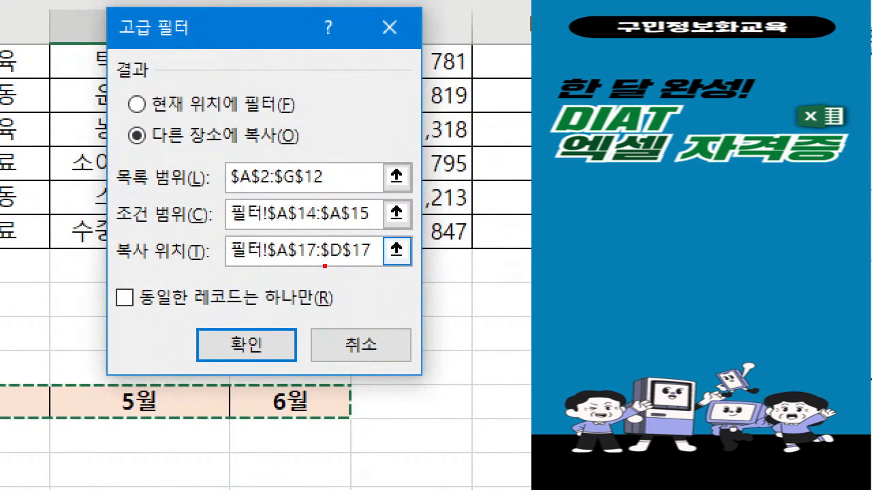
pyautogui.moveTo(270, 276); pyautogui.dragTo(375, 272)
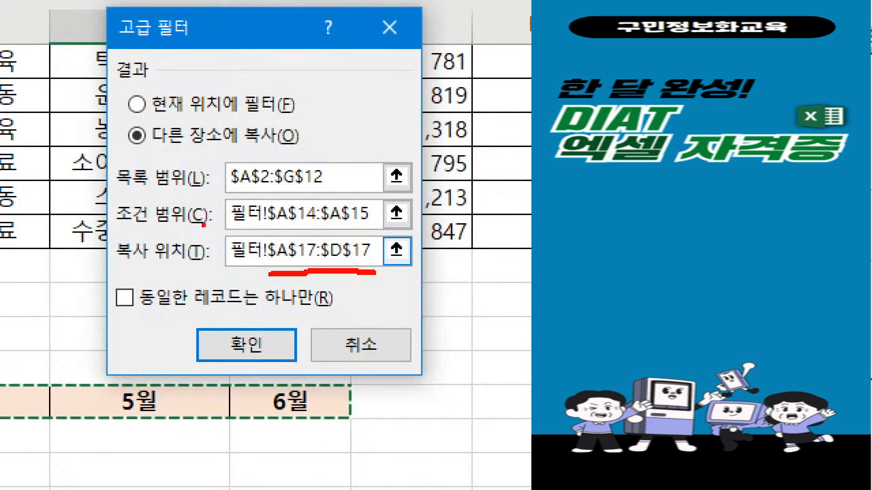
pyautogui.moveTo(109, 124)
pyautogui.mouseDown()
pyautogui.moveTo(142, 141)
pyautogui.moveTo(316, 149)
pyautogui.mouseUp()
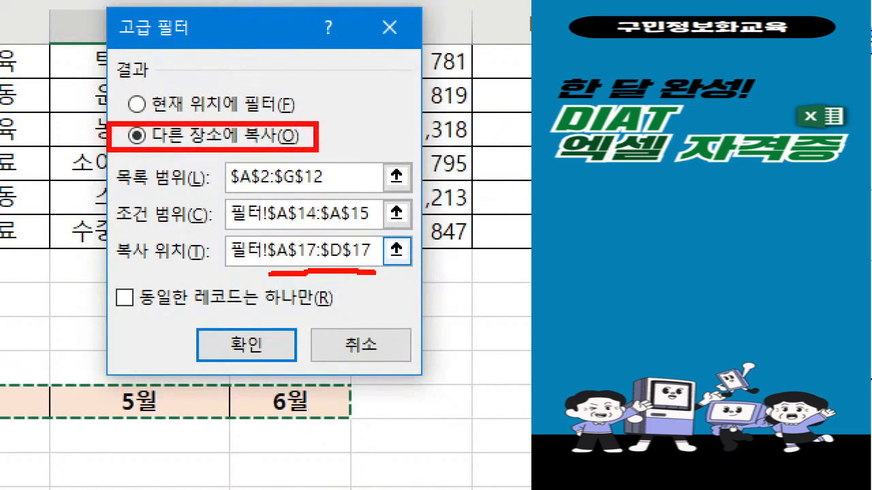
# Run the advanced filter with the list, criteria and copy ranges already set, extracting the matching records under the row 17 headers.
pyautogui.moveTo(260, 195)
pyautogui.mouseDown()
pyautogui.moveTo(350, 229)
pyautogui.moveTo(399, 236)
pyautogui.moveTo(391, 229)
pyautogui.mouseUp()
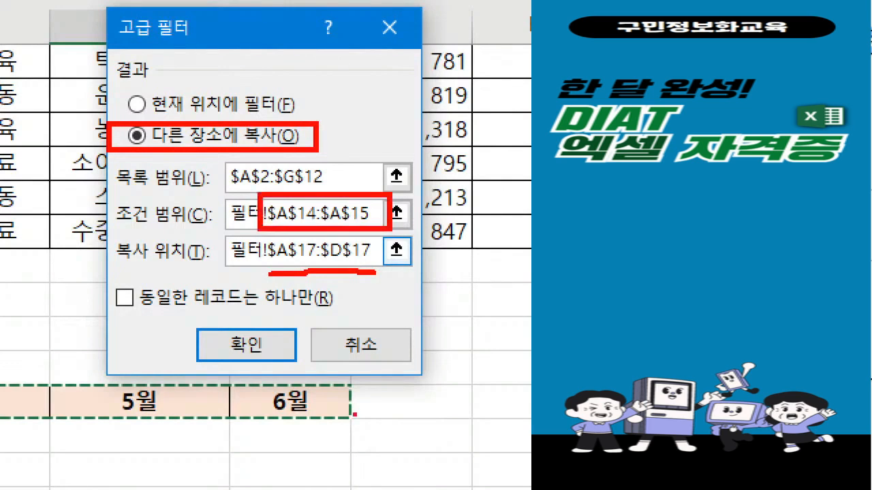
pyautogui.moveTo(264, 231)
pyautogui.mouseDown()
pyautogui.moveTo(281, 270)
pyautogui.moveTo(380, 274)
pyautogui.mouseUp()
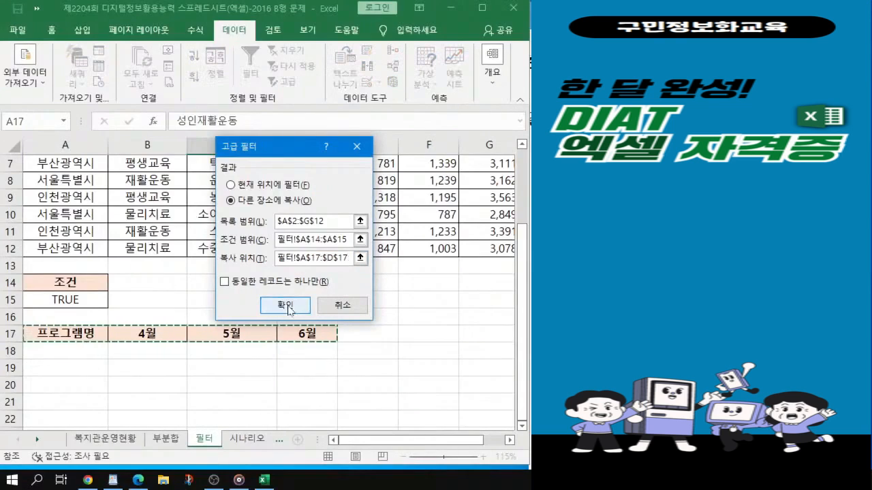
pyautogui.click(286, 306)
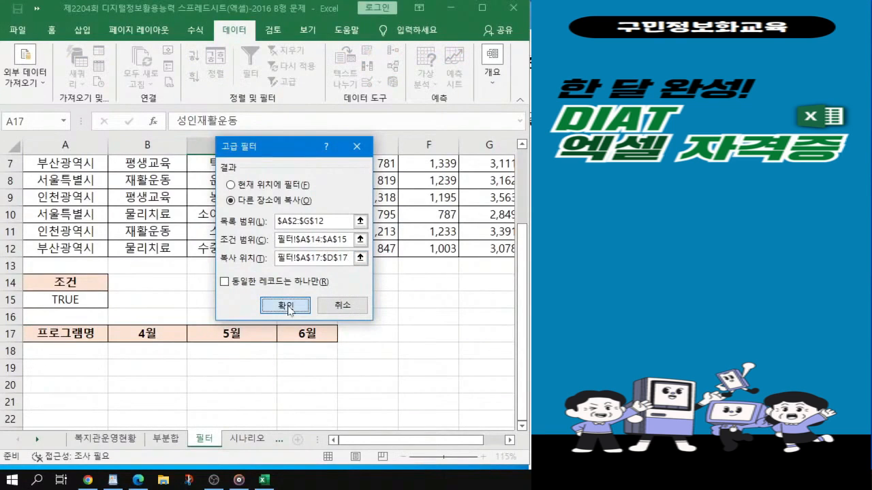
pyautogui.scroll(-2, 288, 331)
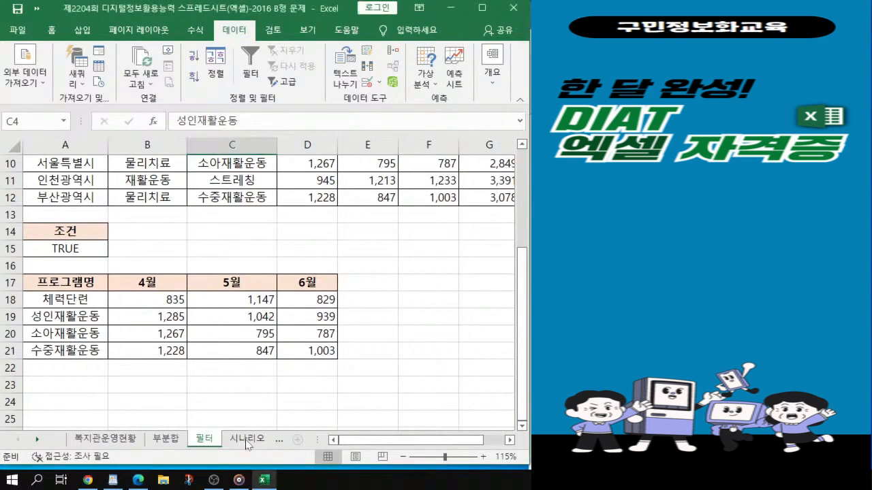
# Go to the 시나리오 sheet.
pyautogui.click(245, 441)
pyautogui.click(149, 439)
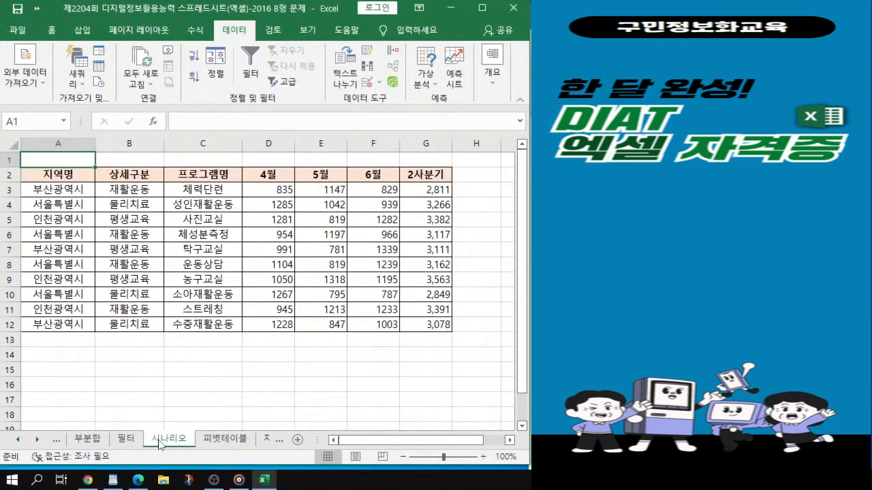
pyautogui.click(158, 440)
pyautogui.click(158, 440)
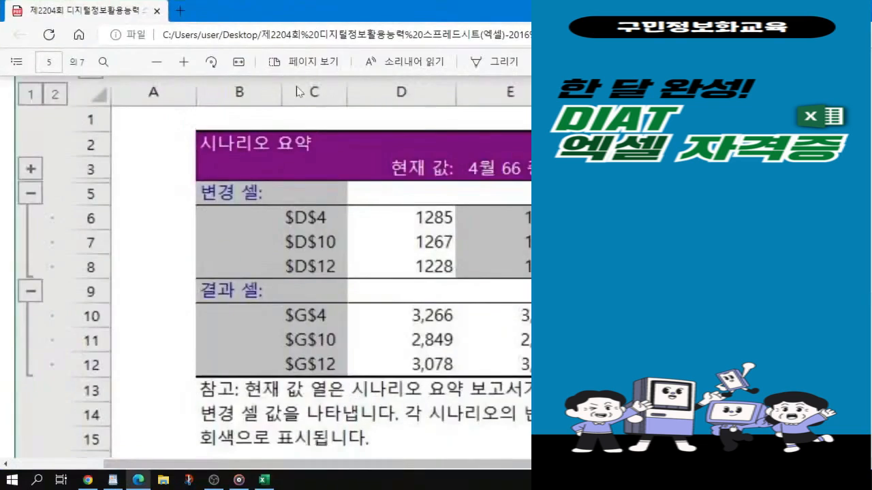
# Switch to the exam PDF and examine the changing cells, result cells and scenario columns in the sample 시나리오 요약 output.
pyautogui.click(403, 257)
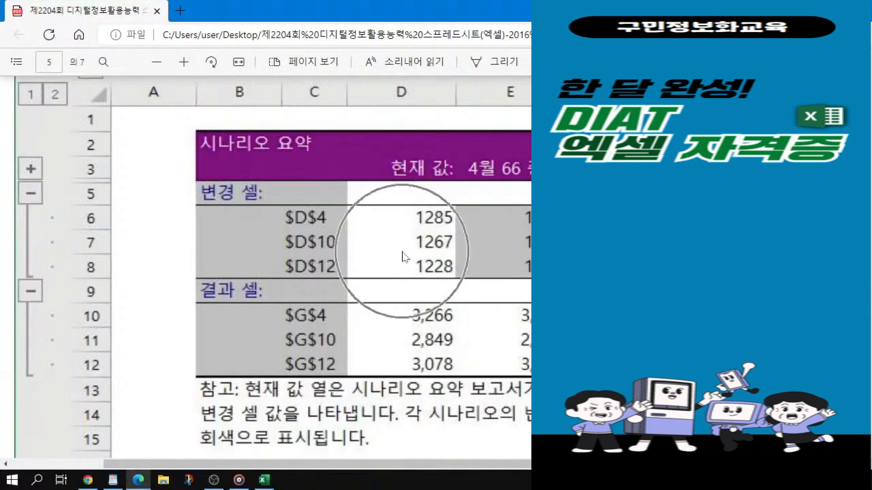
pyautogui.click(515, 177)
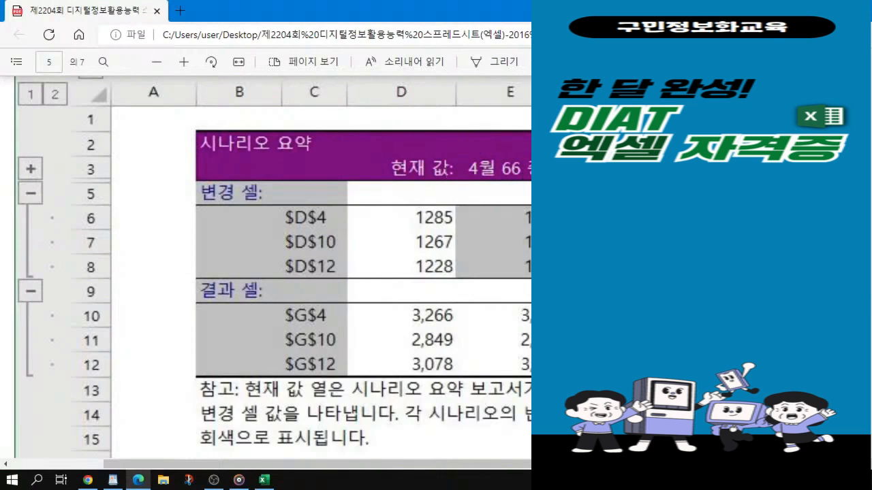
pyautogui.click(500, 179)
pyautogui.click(312, 223)
pyautogui.click(323, 248)
pyautogui.click(322, 265)
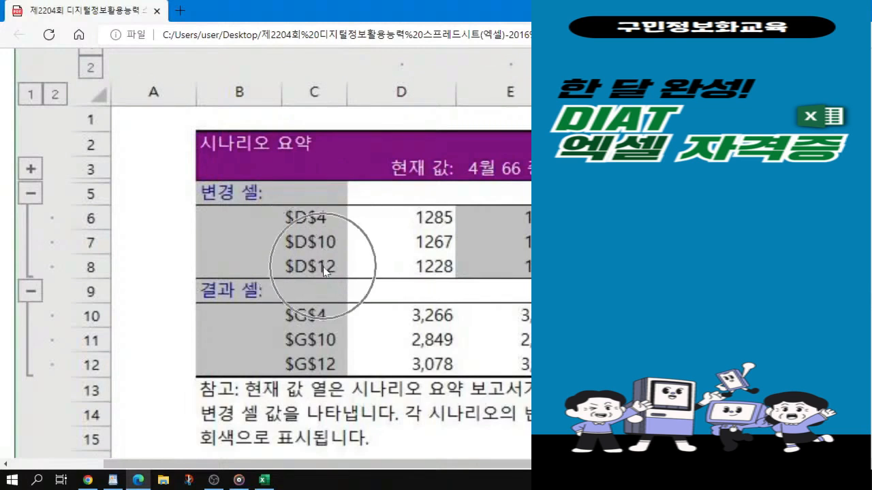
pyautogui.click(308, 326)
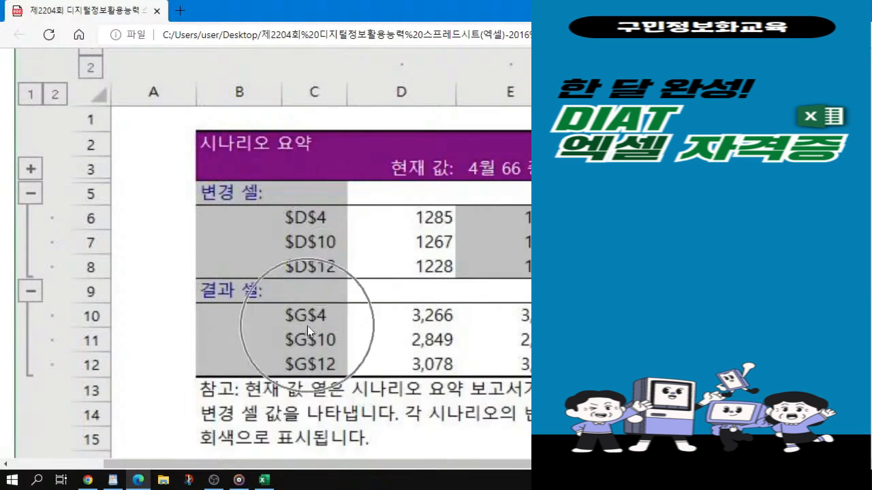
pyautogui.click(307, 341)
pyautogui.click(312, 364)
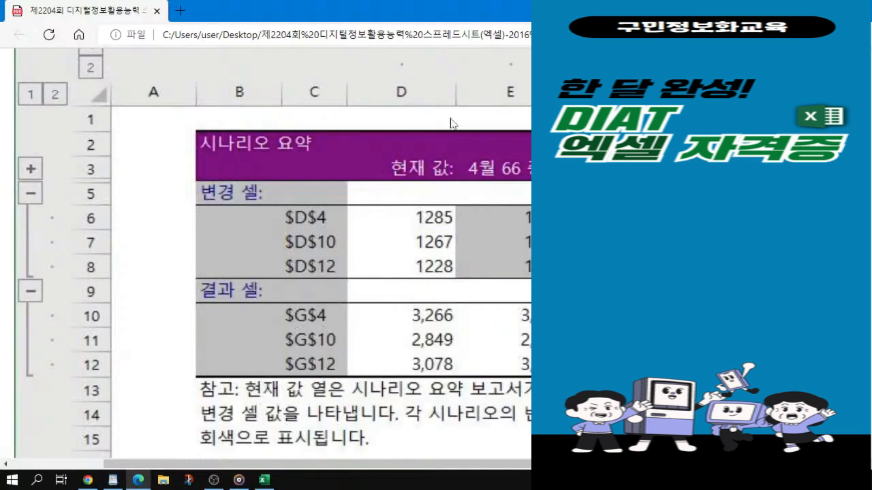
pyautogui.click(517, 180)
# Read the 처리조건 for the scenario task, checking the required scenario names, the 4월 adjustments and the 상세구분 condition.
pyautogui.scroll(-5, 266, 258)
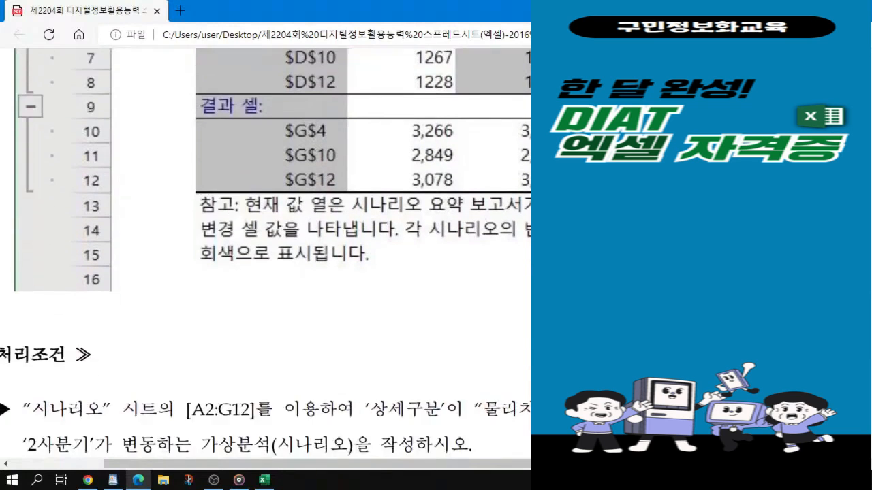
pyautogui.scroll(-1, 266, 259)
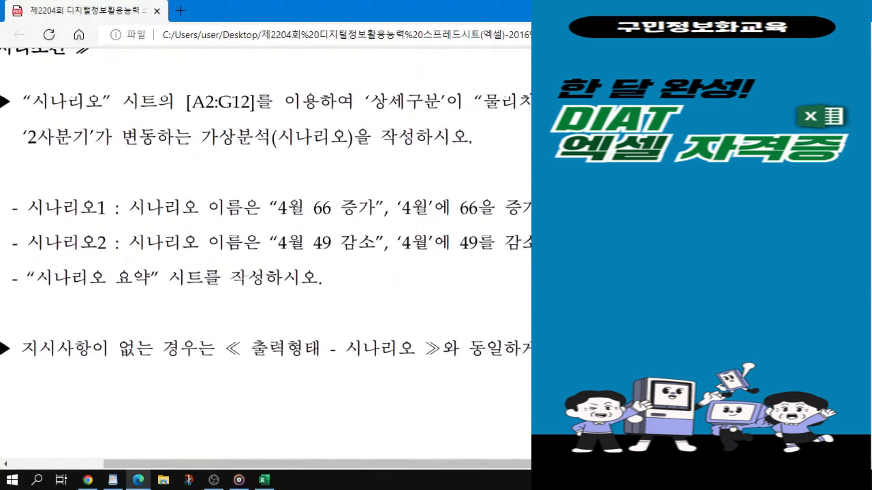
pyautogui.moveTo(269, 207); pyautogui.dragTo(395, 207)
pyautogui.moveTo(269, 244); pyautogui.dragTo(395, 243)
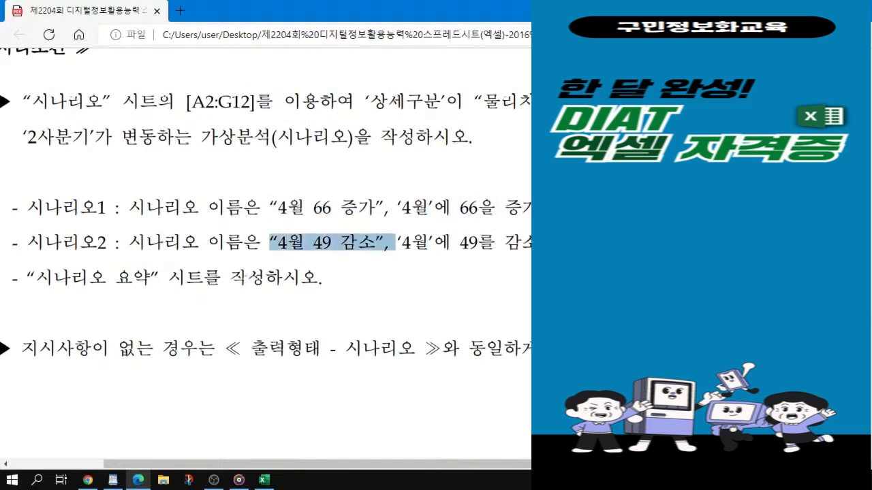
pyautogui.hotkey('ctrl', 'c')
pyautogui.scroll(1, 266, 253)
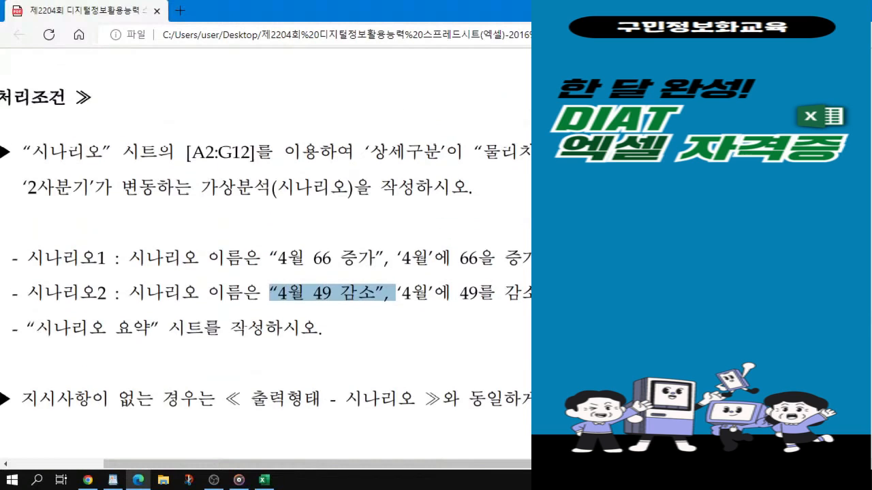
pyautogui.click(368, 308)
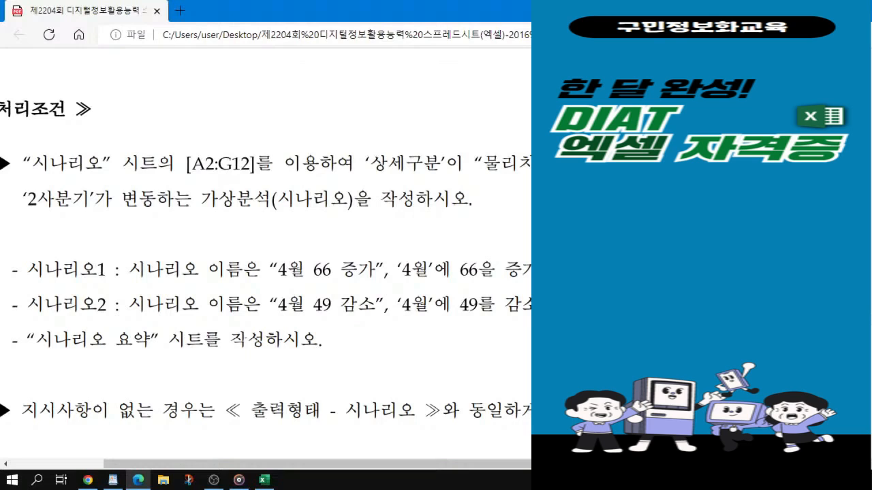
pyautogui.moveTo(23, 198); pyautogui.dragTo(157, 198)
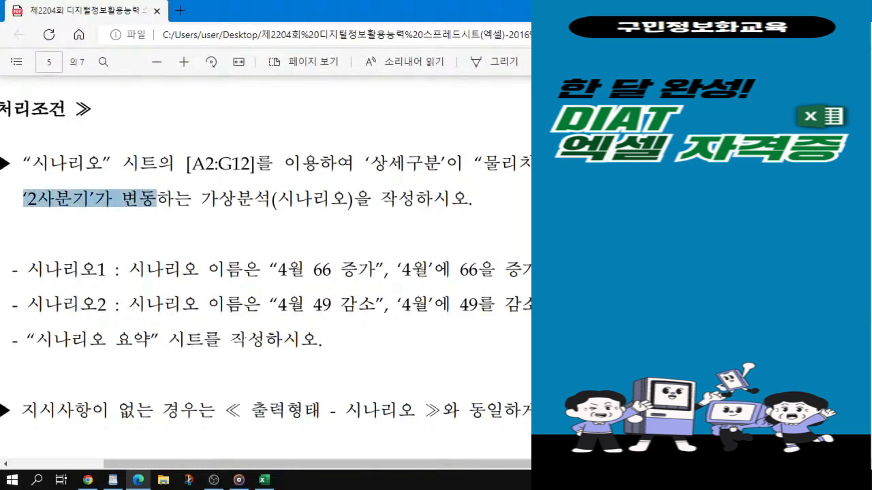
pyautogui.click(157, 199)
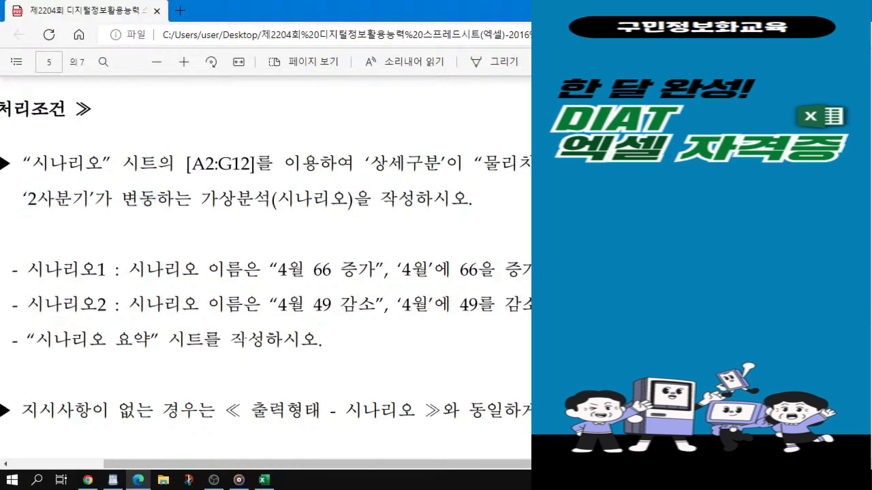
pyautogui.moveTo(475, 164); pyautogui.dragTo(532, 164)
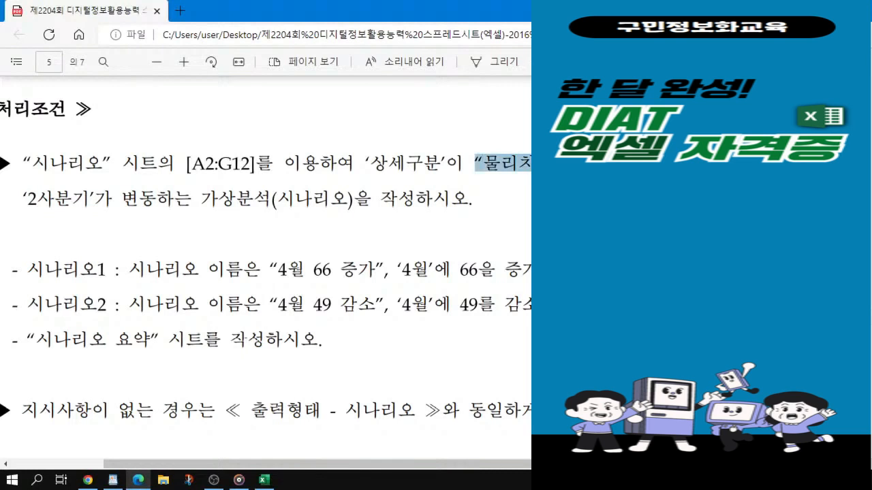
pyautogui.moveTo(682, 9); pyautogui.dragTo(757, 15)
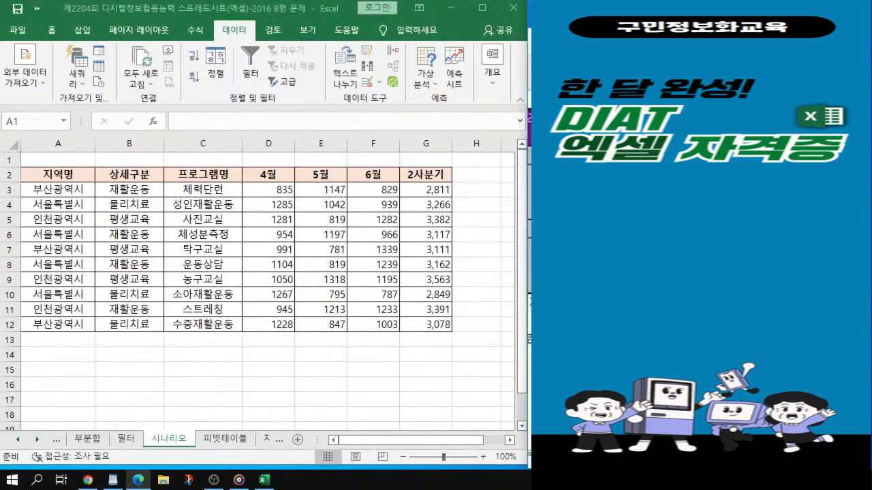
# Back in the Excel 시나리오 sheet, start a new scenario in the Scenario Manager and name it "4월 66 증가".
pyautogui.click(192, 221)
pyautogui.click(139, 232)
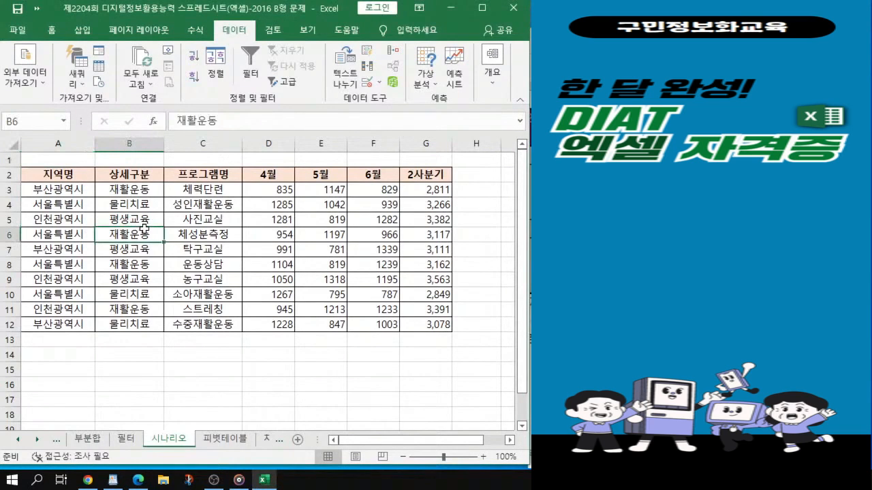
pyautogui.click(194, 233)
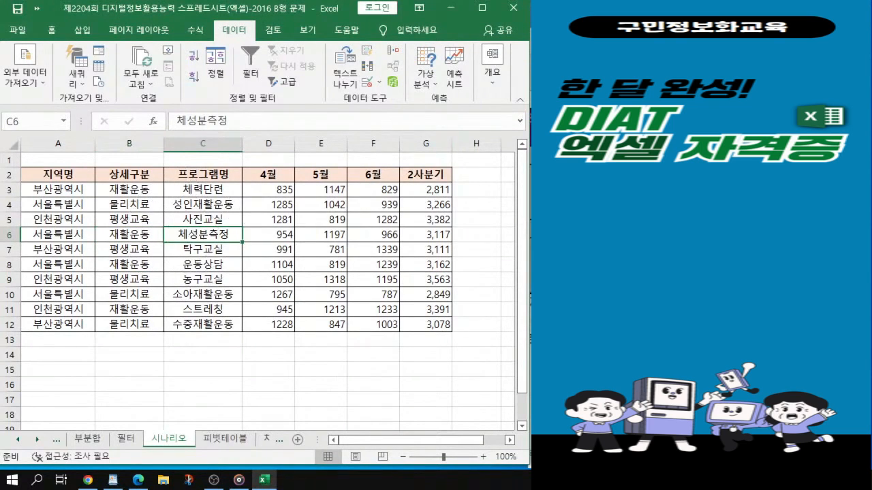
pyautogui.click(430, 87)
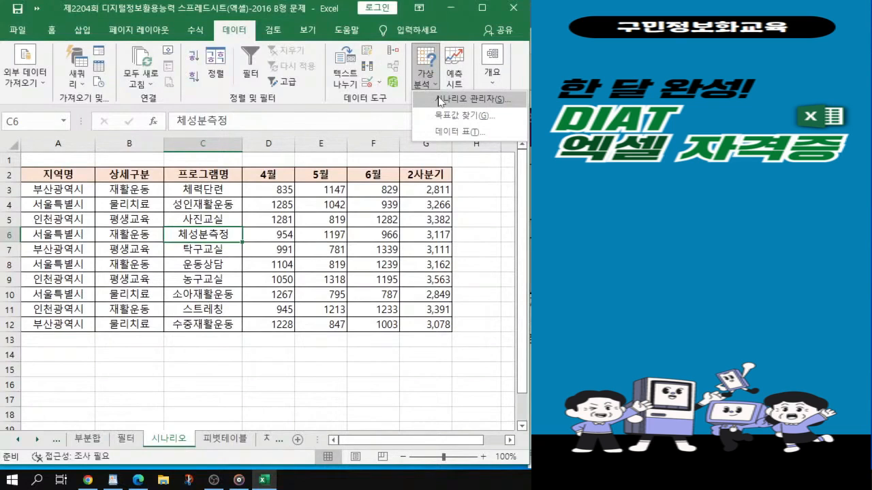
pyautogui.click(439, 102)
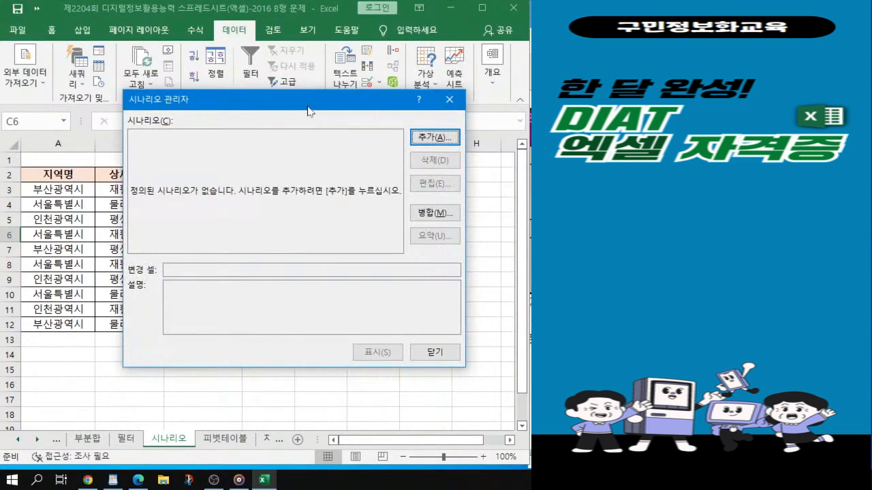
pyautogui.moveTo(307, 107); pyautogui.dragTo(286, 102)
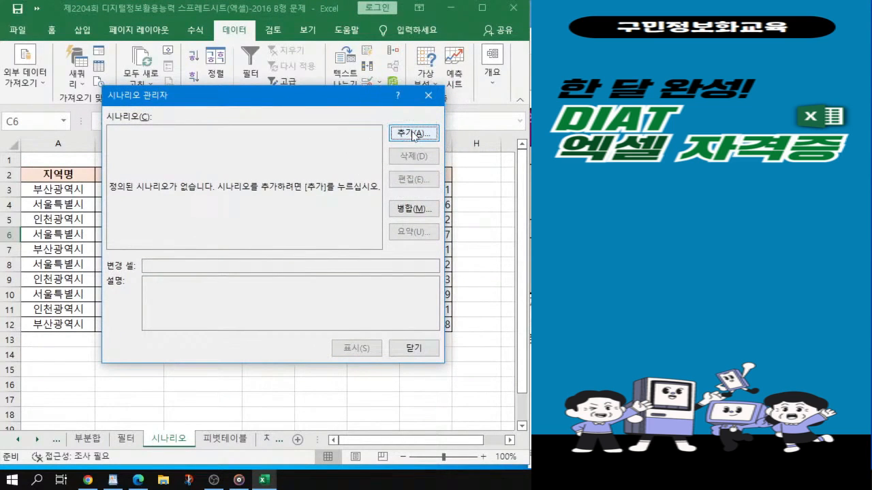
pyautogui.click(414, 135)
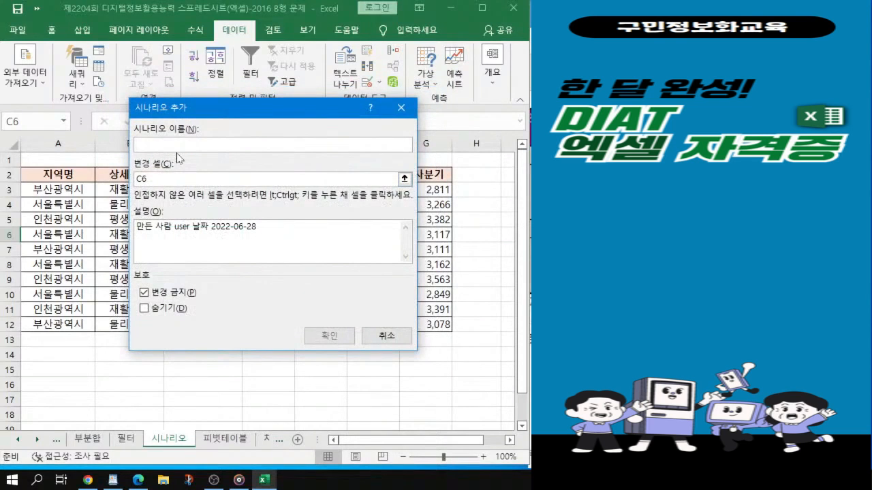
pyautogui.write('4월 66 증가')
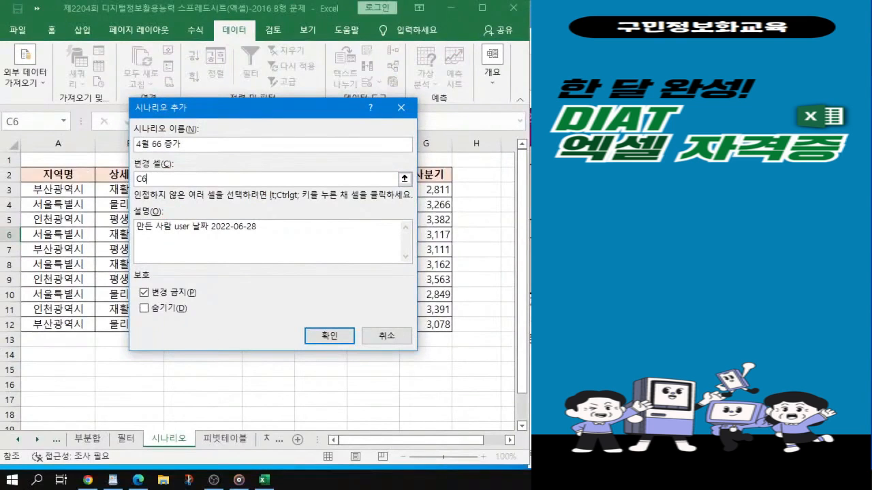
# Set the scenario's changing cells to $D$4,$D$10,$D$12, the 4월 values of the 물리치료 rows, and proceed to the scenario values.
pyautogui.press('Tab')
pyautogui.press('Delete')
pyautogui.moveTo(204, 107); pyautogui.dragTo(480, 114)
pyautogui.moveTo(552, 123); pyautogui.dragTo(487, 119)
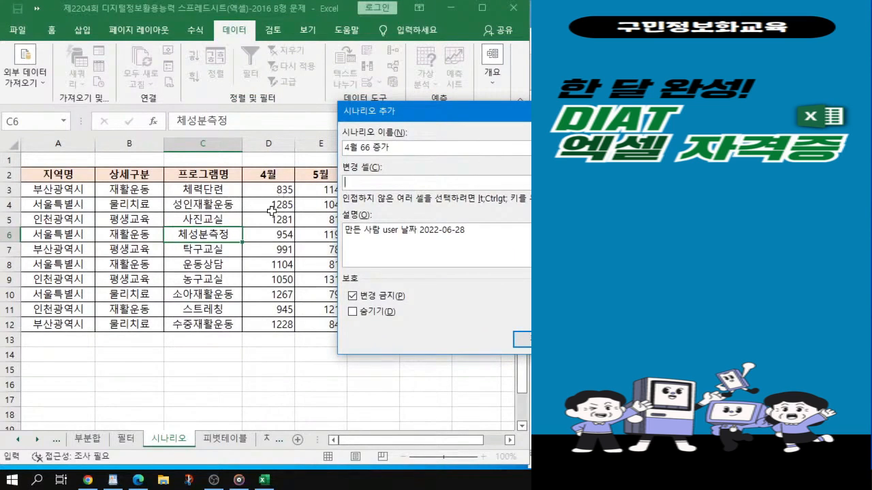
pyautogui.click(270, 204)
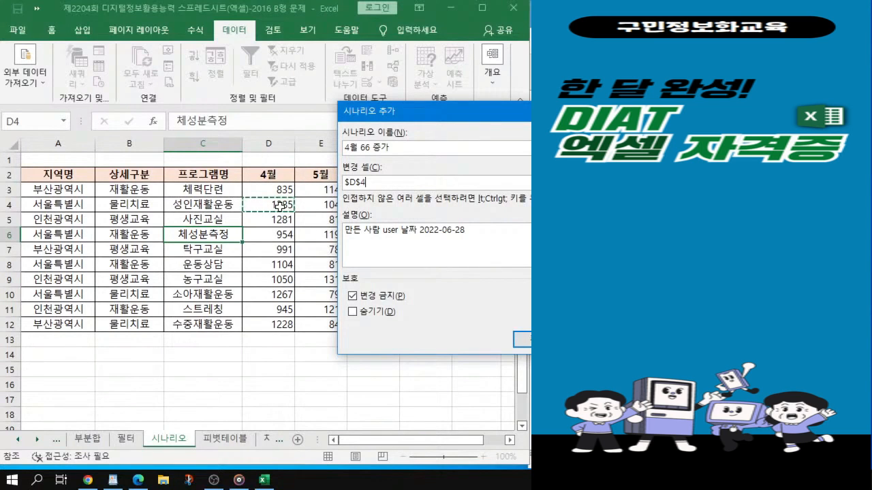
pyautogui.moveTo(477, 112); pyautogui.dragTo(284, 363)
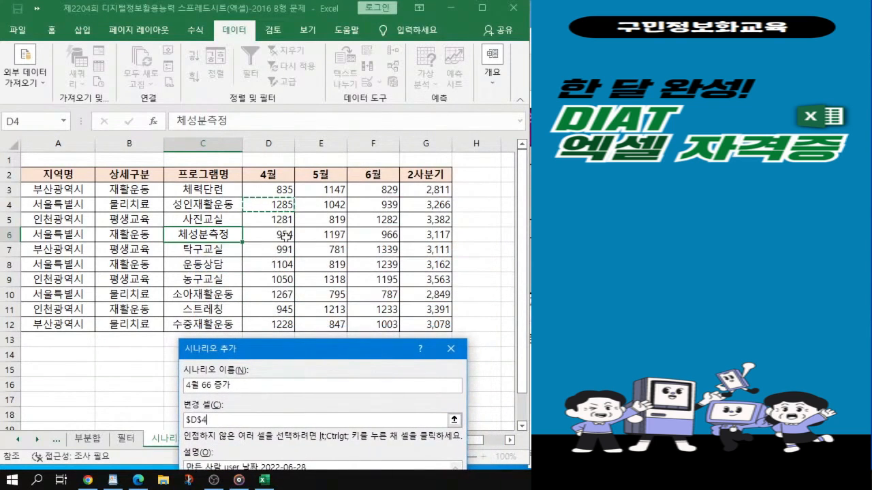
pyautogui.keyDown('ctrl'); pyautogui.click(278, 294); pyautogui.keyUp('ctrl')
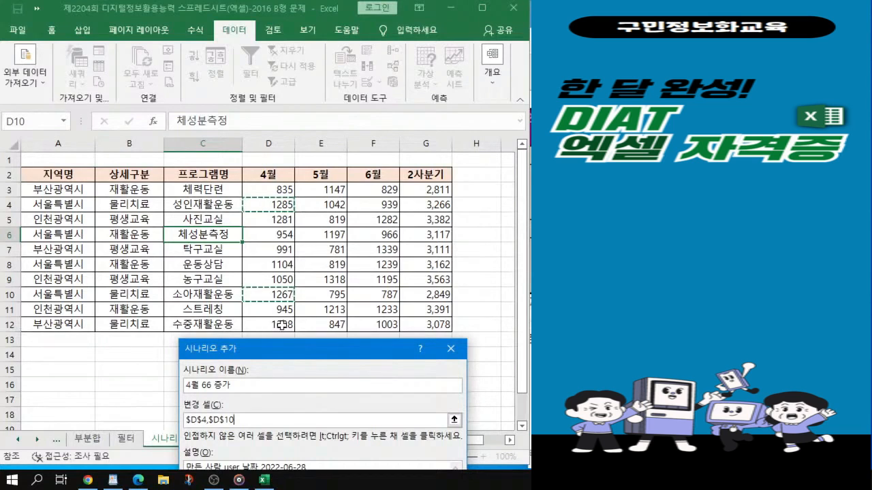
pyautogui.keyDown('ctrl'); pyautogui.click(282, 325); pyautogui.keyUp('ctrl')
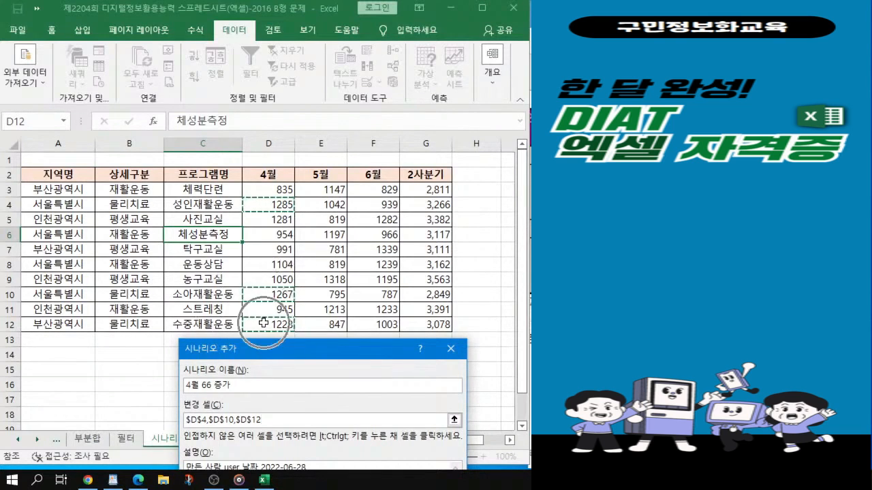
pyautogui.moveTo(347, 348); pyautogui.dragTo(368, 105)
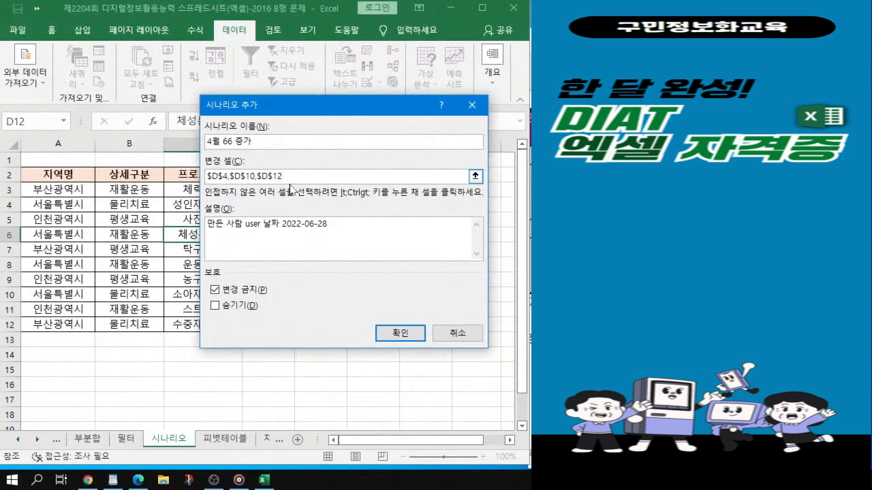
pyautogui.click(401, 334)
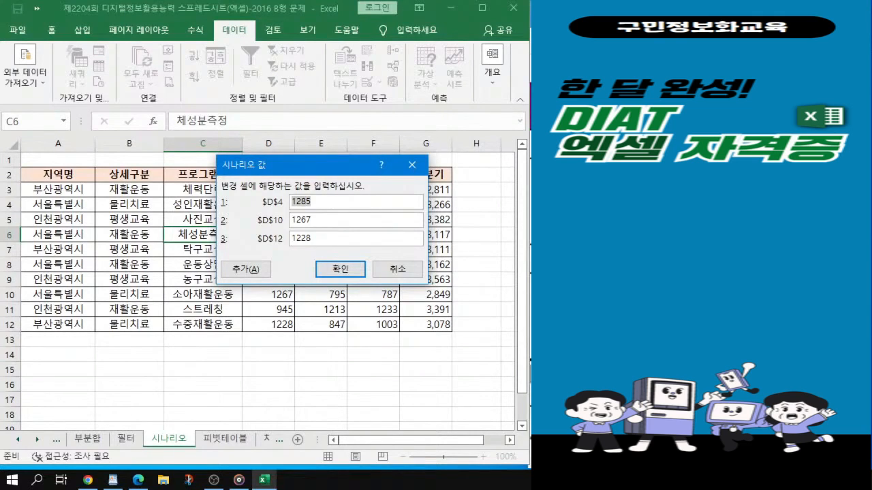
# Set the scenario values to 1351 for $D$4, 1333 for $D$10 and 1294 for $D$12.
pyautogui.write('1351')
pyautogui.hotkey('shift', 'Home')
pyautogui.write('1333')
pyautogui.press('Tab')
pyautogui.write('1294')
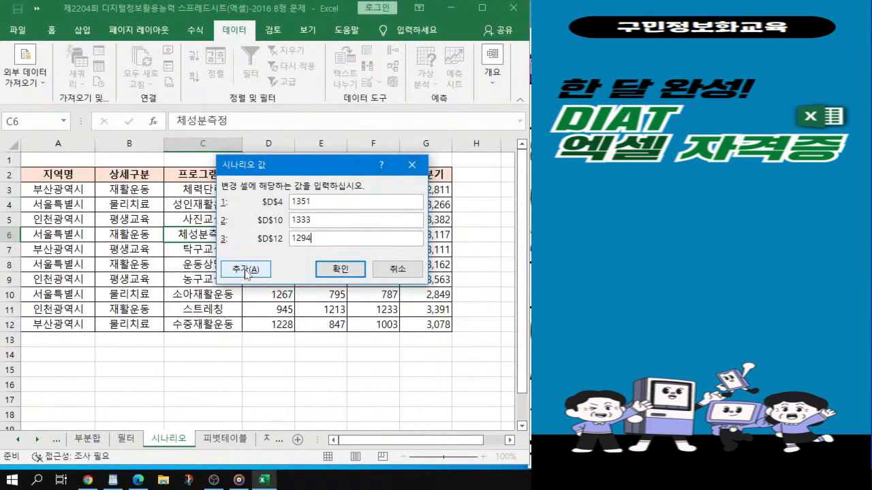
# Add a second scenario named "4월 49 감소" with the same changing cells D4,D10,D12 and proceed to its values.
pyautogui.hotkey('alt', 'Tab')
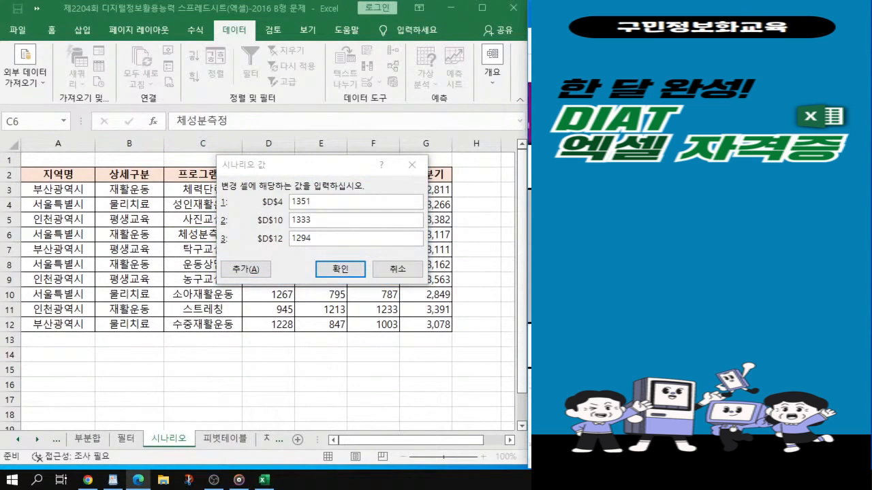
pyautogui.press('ctrl')
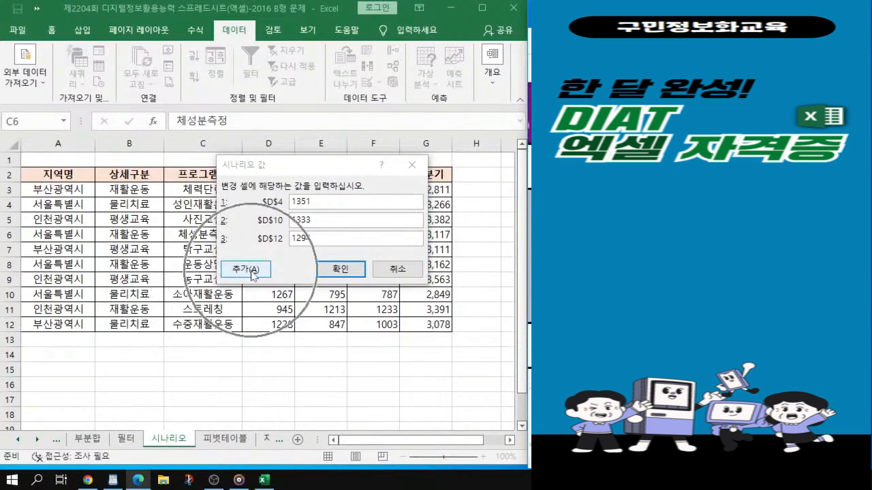
pyautogui.press('ctrl')
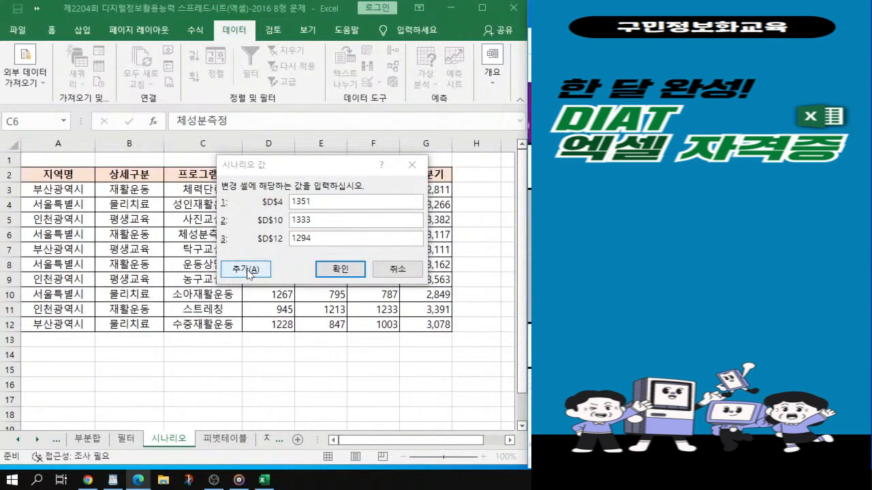
pyautogui.click(248, 271)
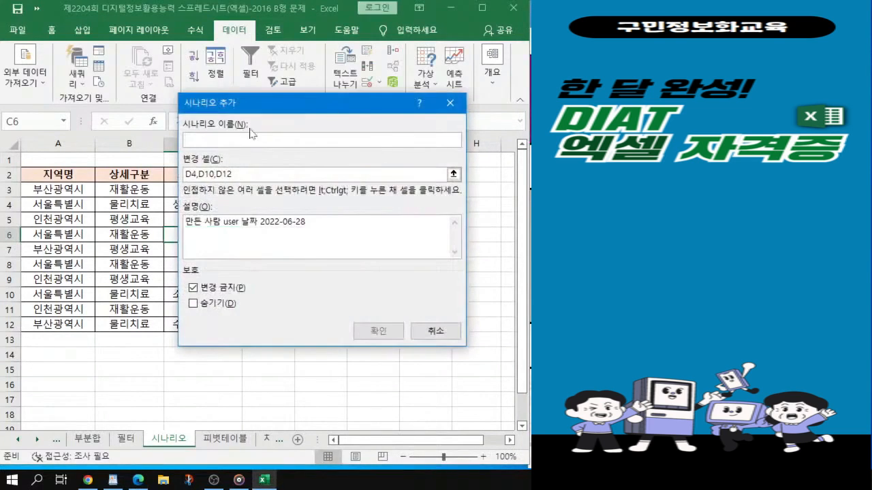
pyautogui.write('4')
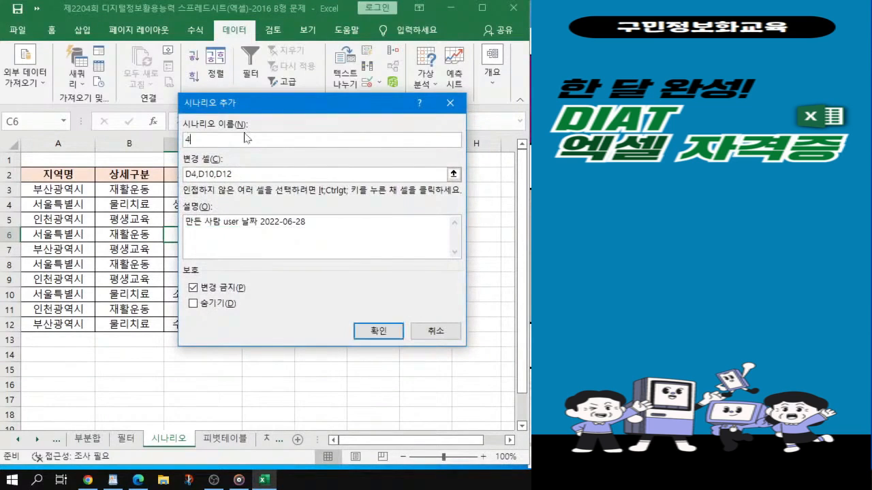
pyautogui.write('월 49 감소')
pyautogui.click(390, 332)
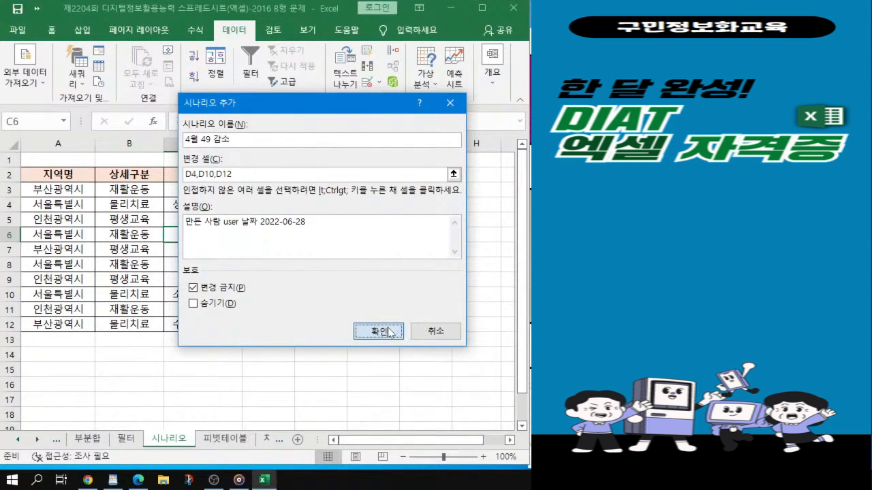
pyautogui.click(390, 332)
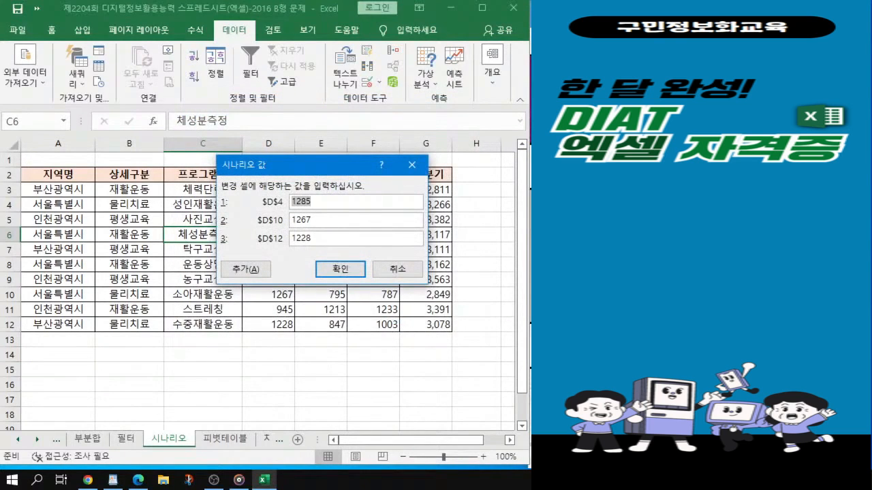
# Set the "4월 49 감소" scenario values to 1236 for $D$4, 1218 for $D$10 and 1179 for $D$12, and save the scenario.
pyautogui.hotkey('alt', 'Tab')
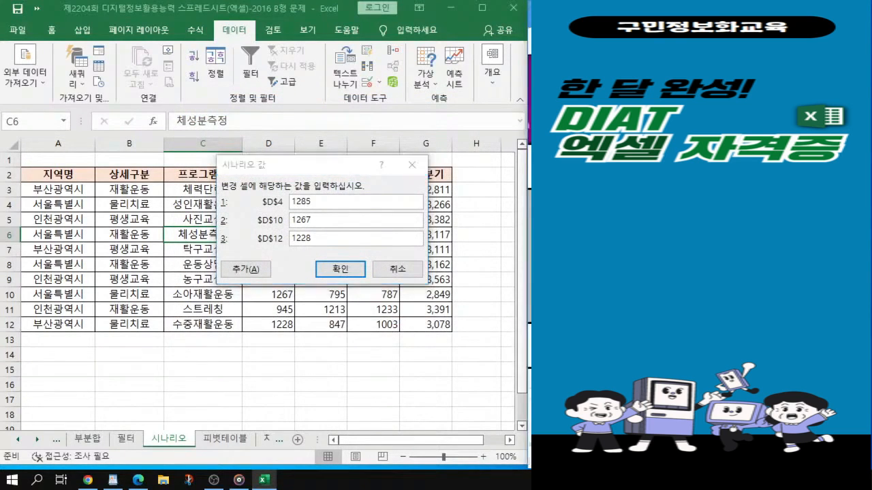
pyautogui.moveTo(324, 203); pyautogui.dragTo(273, 202)
pyautogui.write('1236')
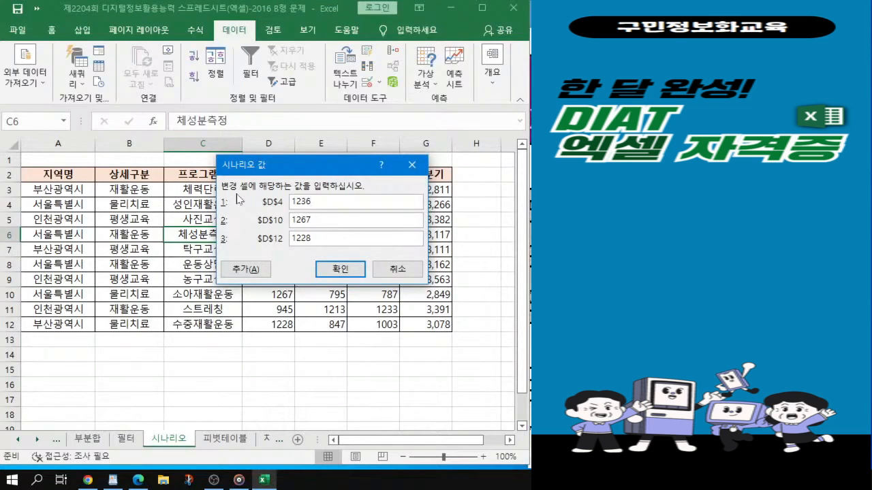
pyautogui.press('Tab')
pyautogui.write('121118')
pyautogui.press('BackSpace')
pyautogui.press('BackSpace')
pyautogui.press('BackSpace')
pyautogui.write('8')
pyautogui.press('Tab')
pyautogui.write('1179')
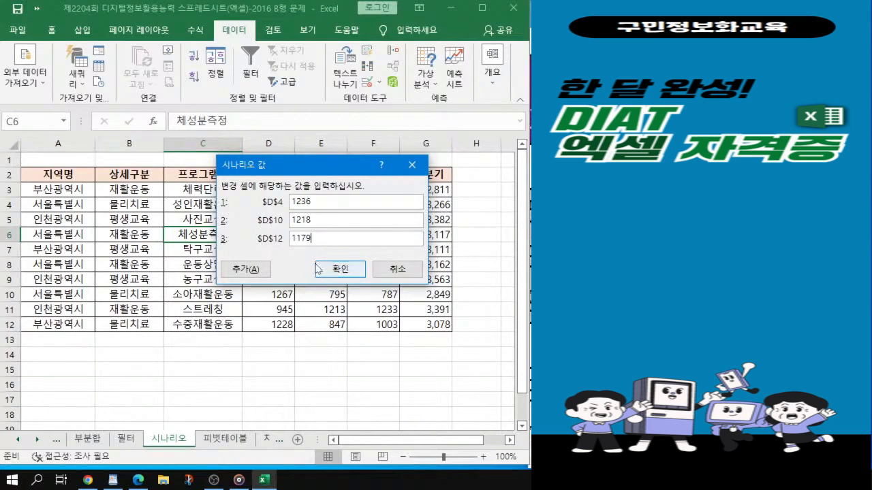
pyautogui.click(338, 270)
pyautogui.press('ctrl')
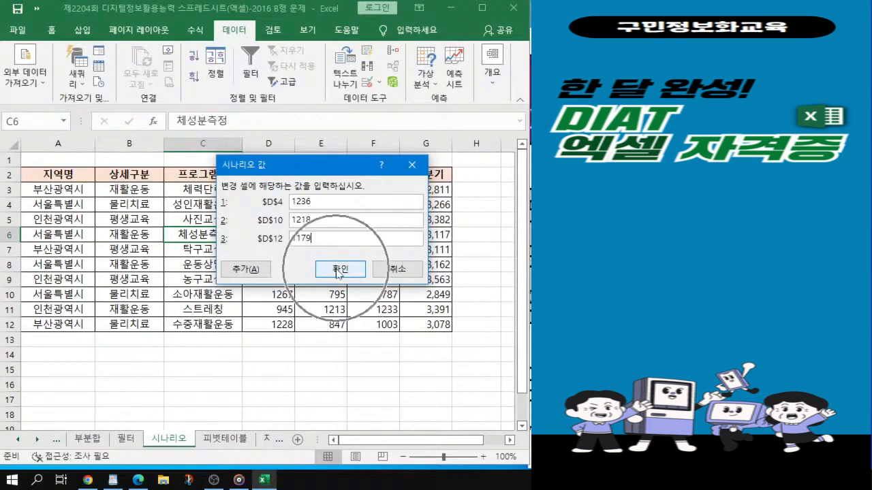
pyautogui.click(530, 273)
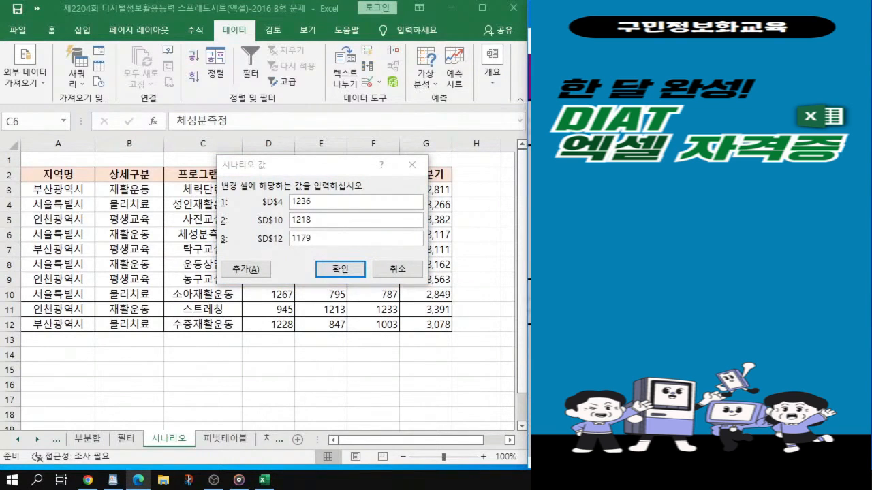
pyautogui.press('ctrl')
pyautogui.press('ctrl')
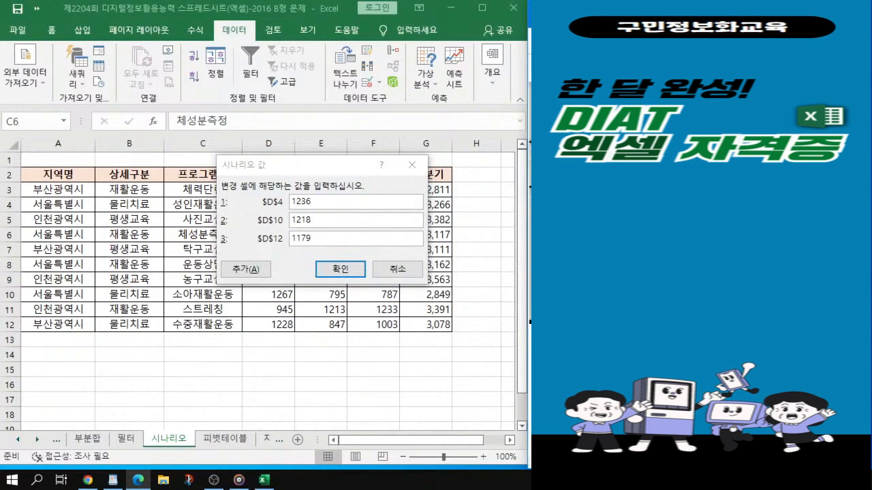
pyautogui.click(335, 270)
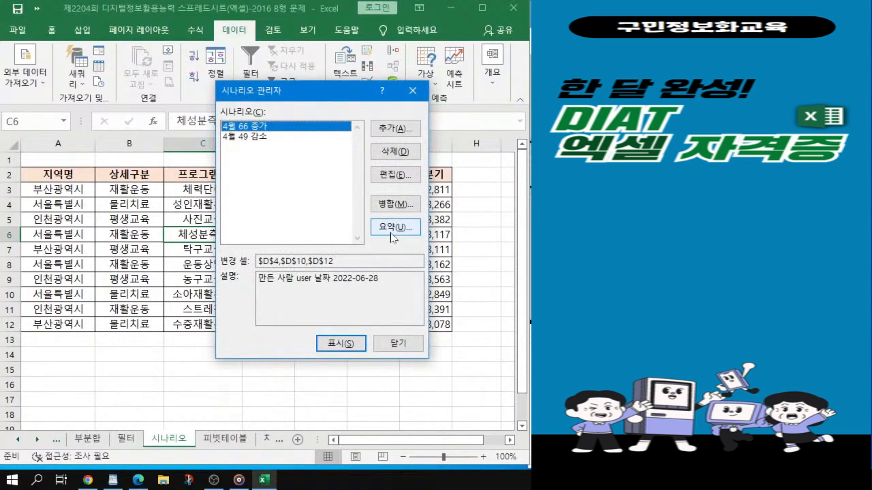
# Create a scenario summary report with the 2사분기 cells $G$4, $G$10 and $G$12 as result cells.
pyautogui.press('ctrl')
pyautogui.press('ctrl')
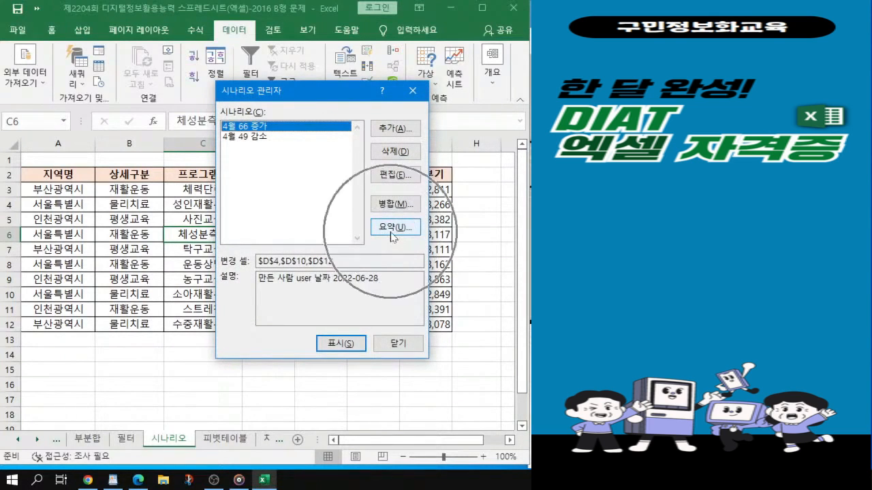
pyautogui.press('ctrl')
pyautogui.press('ctrl')
pyautogui.press('ctrl')
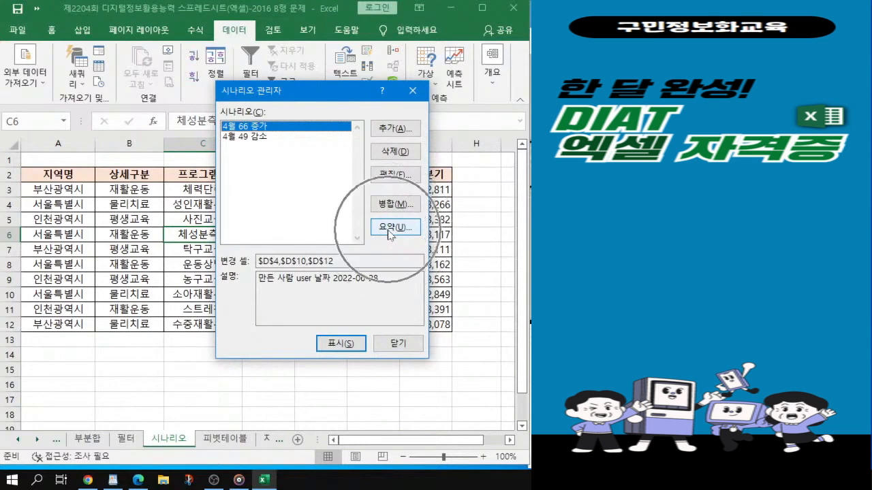
pyautogui.click(391, 229)
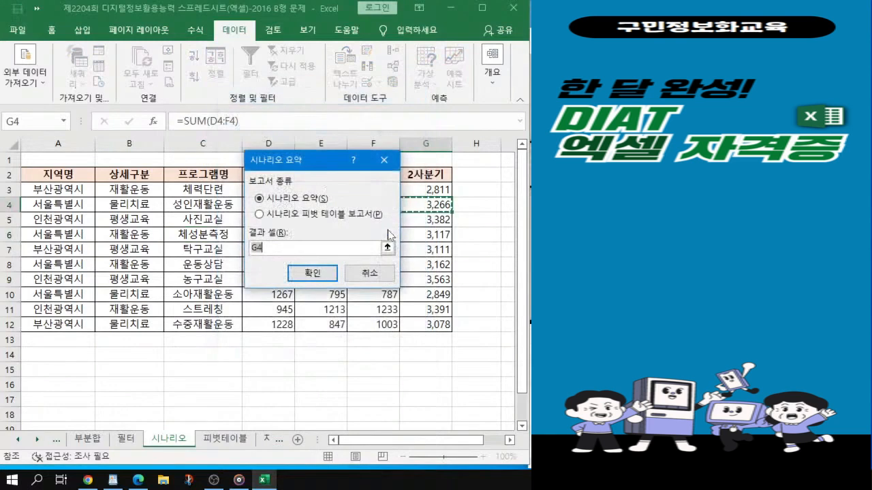
pyautogui.moveTo(326, 167); pyautogui.dragTo(237, 163)
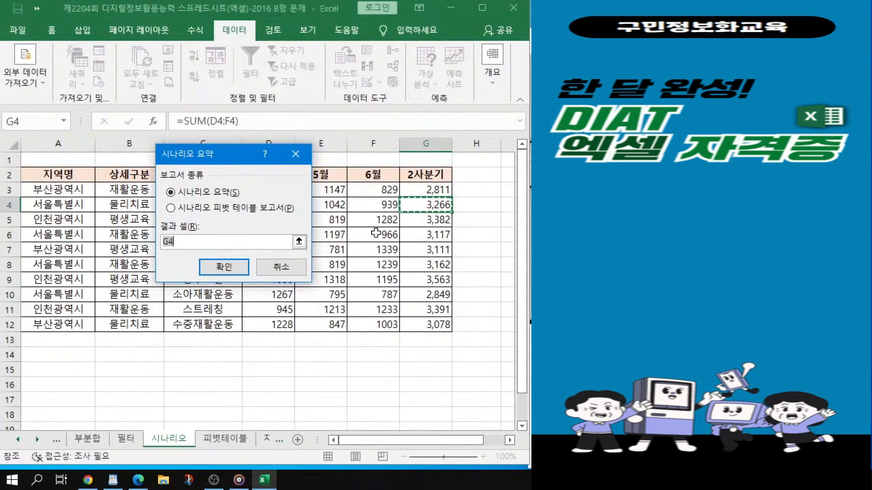
pyautogui.click(424, 207)
pyautogui.keyDown('ctrl'); pyautogui.click(422, 295); pyautogui.keyUp('ctrl')
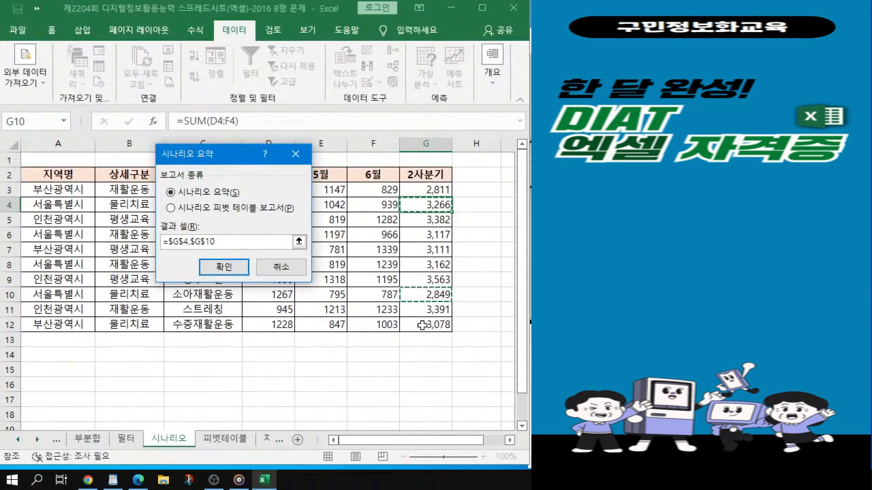
pyautogui.keyDown('ctrl'); pyautogui.click(422, 325); pyautogui.keyUp('ctrl')
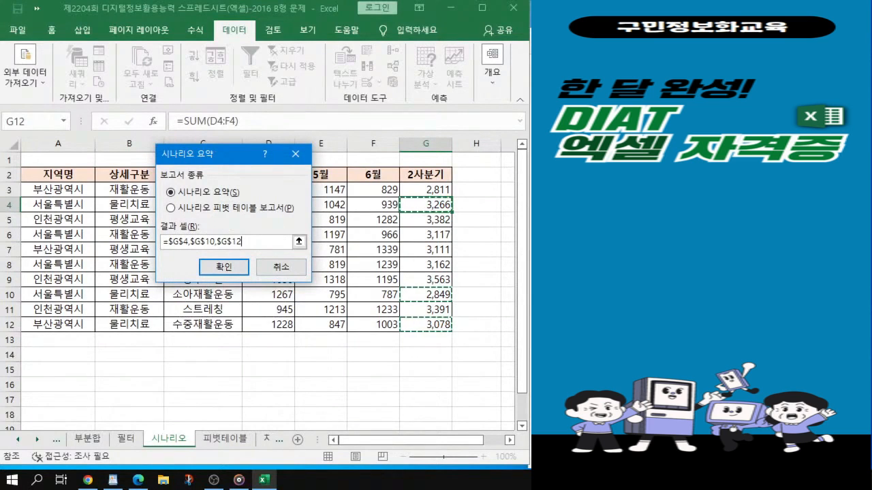
pyautogui.hotkey('alt', 'Tab')
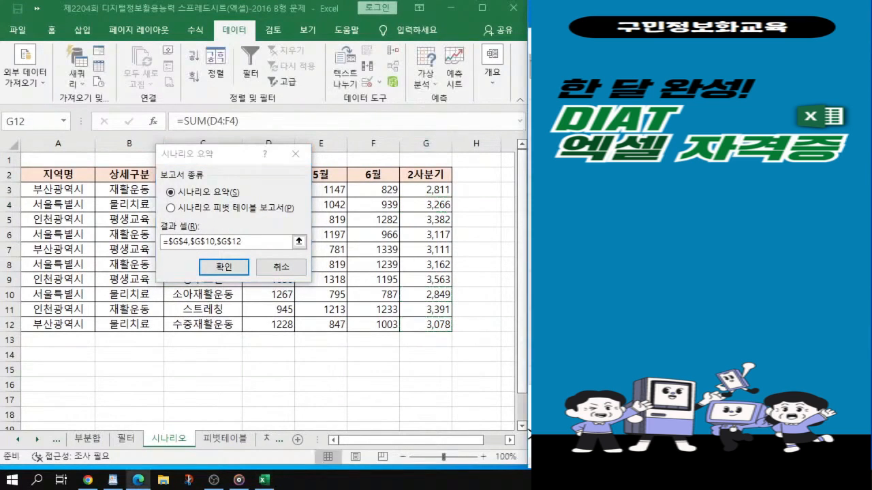
pyautogui.click(222, 268)
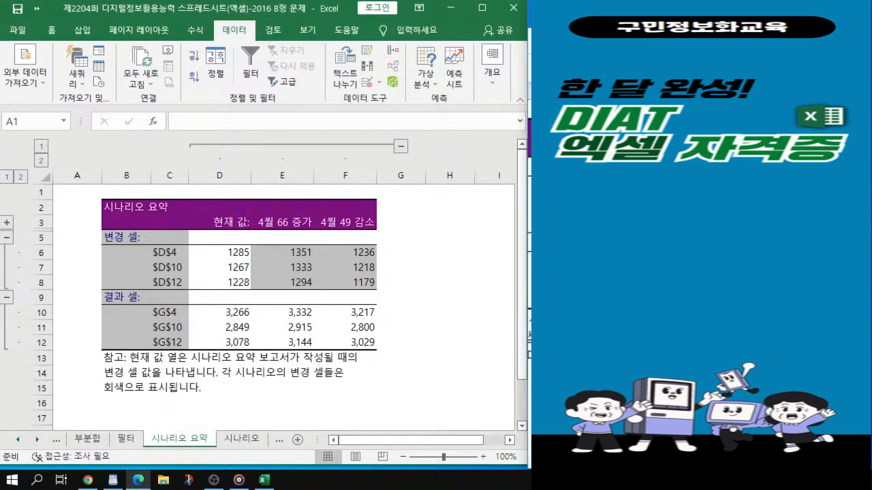
# Go to the 피벗테이블 sheet, check the pivot table task instructions and select cell C7 inside the data table.
pyautogui.click(243, 440)
pyautogui.click(279, 442)
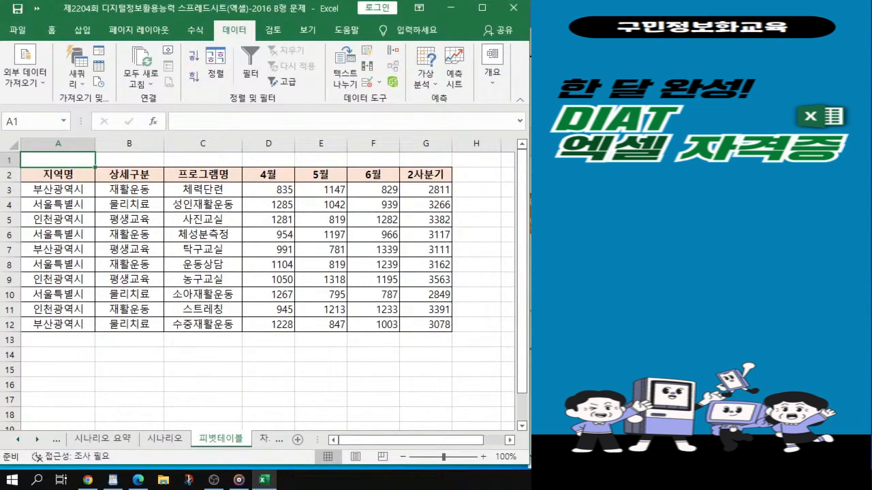
pyautogui.hotkey('alt', 'Tab')
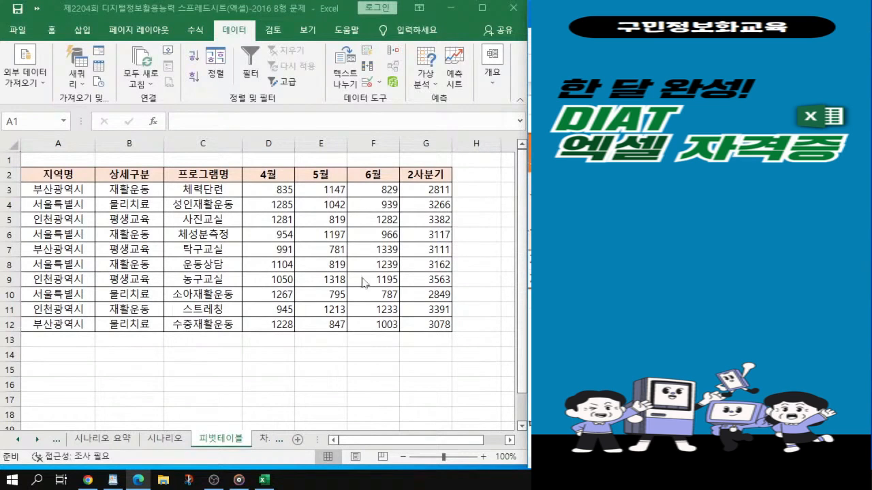
pyautogui.click(143, 236)
pyautogui.click(198, 244)
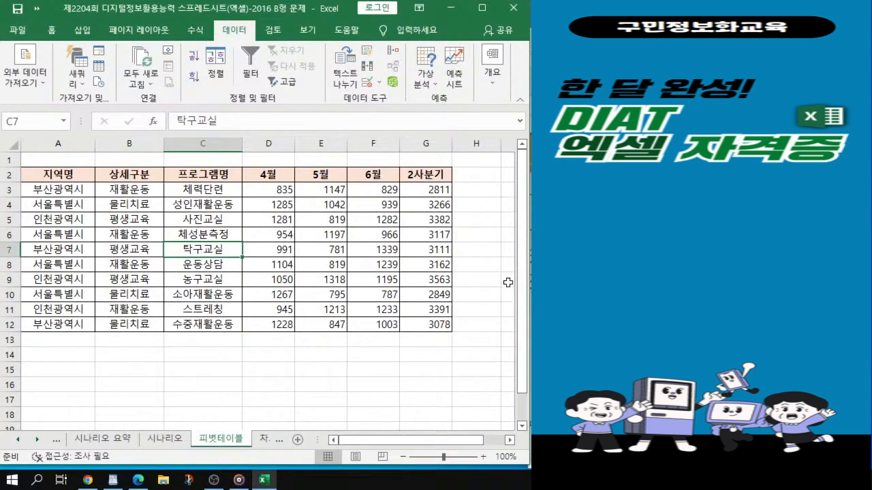
# Create a pivot table on a new worksheet from the data range 피벗테이블!$A$2:$G$12.
pyautogui.press('ctrl')
pyautogui.press('ctrl')
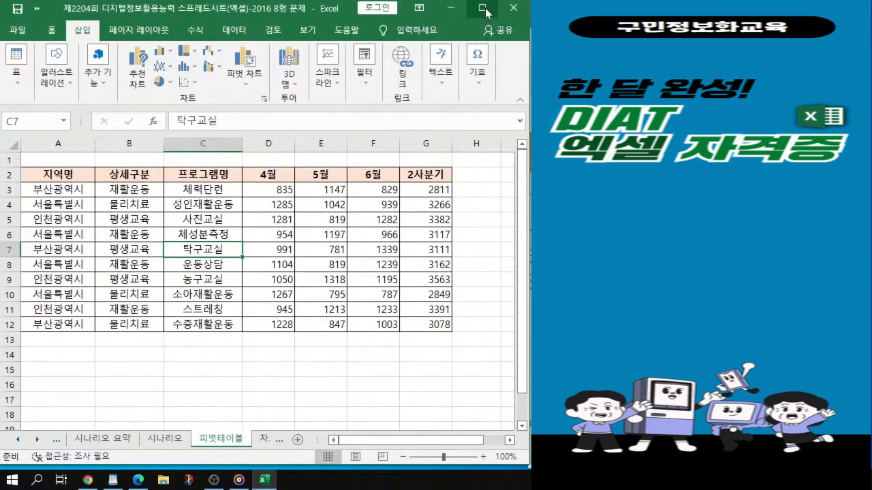
pyautogui.click(24, 85)
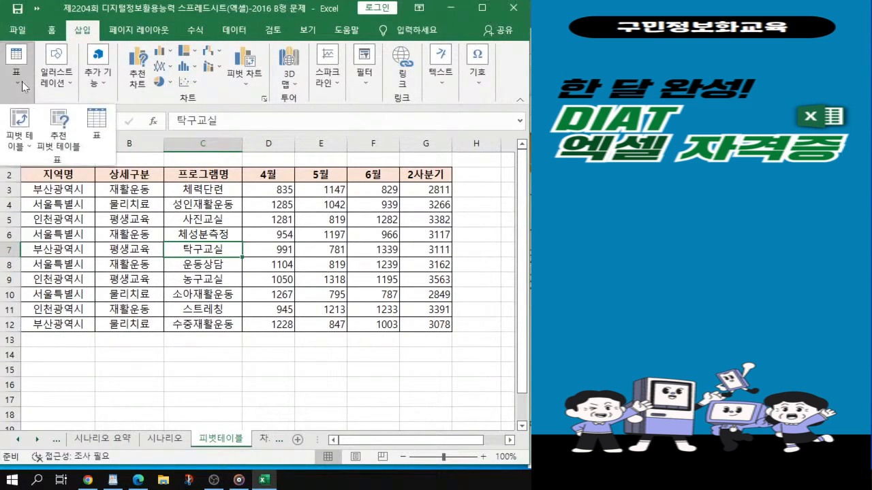
pyautogui.press('ctrl')
pyautogui.press('ctrl')
pyautogui.press('ctrl')
pyautogui.press('ctrl')
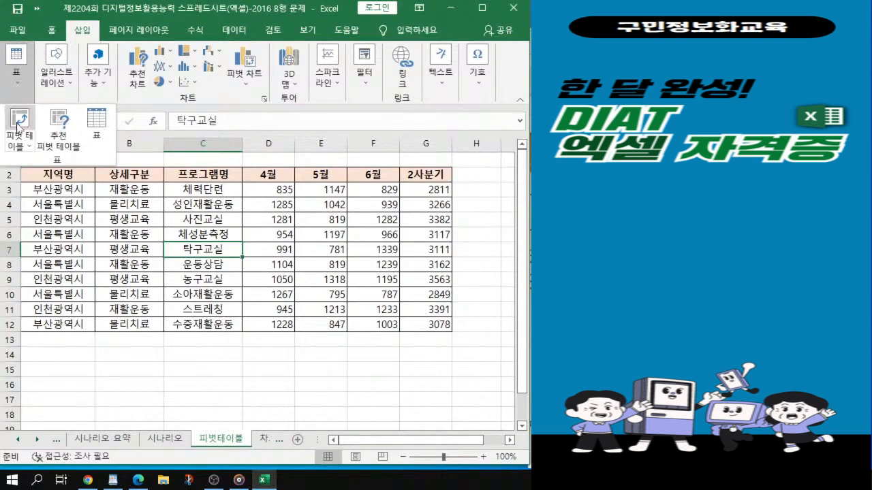
pyautogui.press('ctrl')
pyautogui.press('ctrl')
pyautogui.press('ctrl')
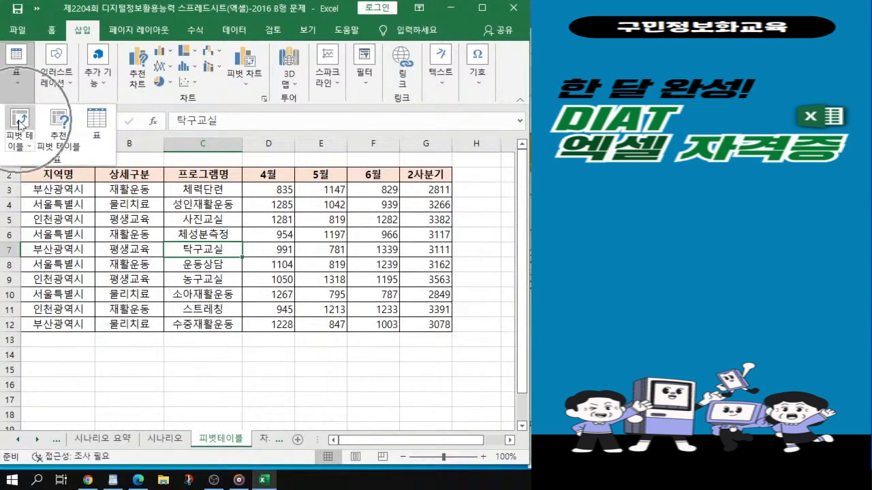
pyautogui.press('ctrl')
pyautogui.press('ctrl')
pyautogui.press('ctrl')
pyautogui.press('ctrl')
pyautogui.click(21, 122)
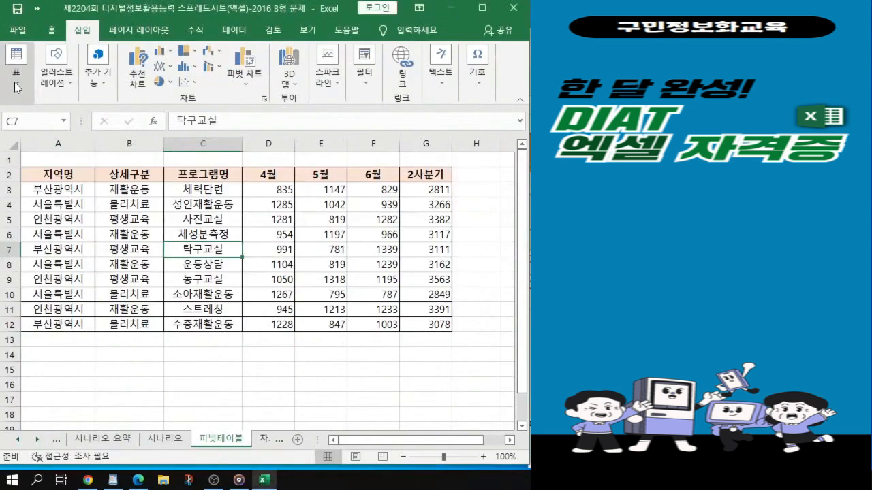
pyautogui.click(17, 83)
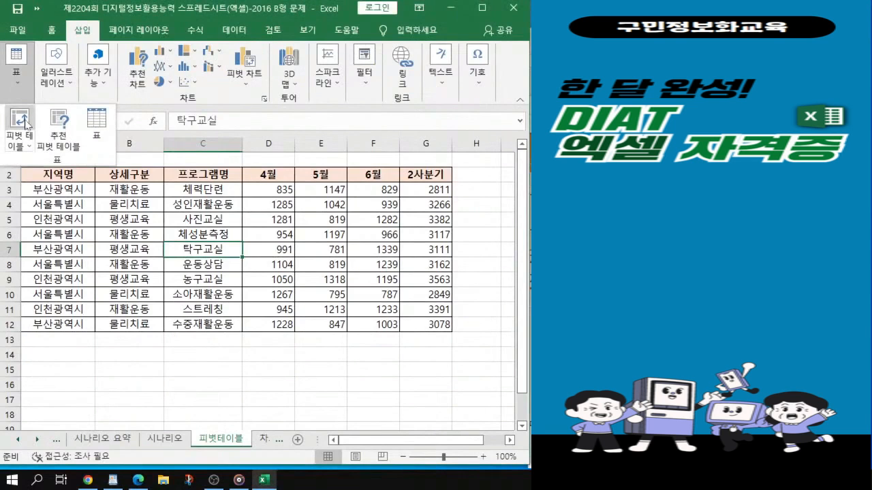
pyautogui.press('ctrl')
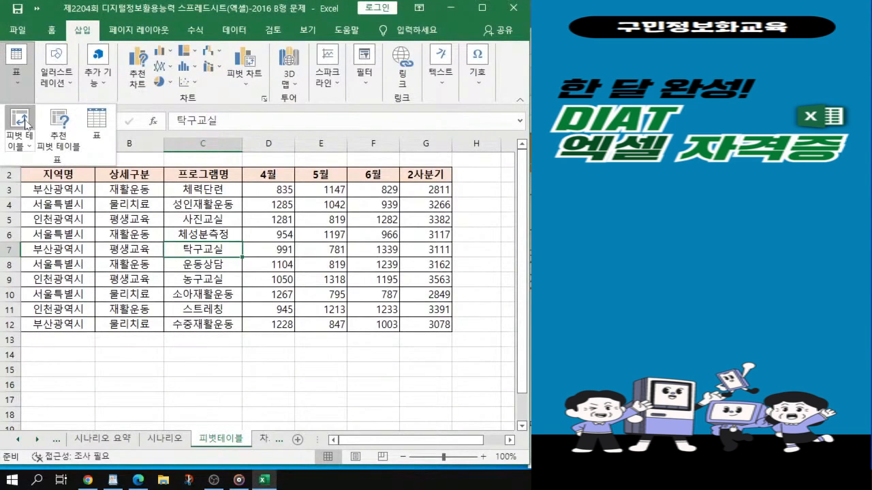
pyautogui.click(25, 124)
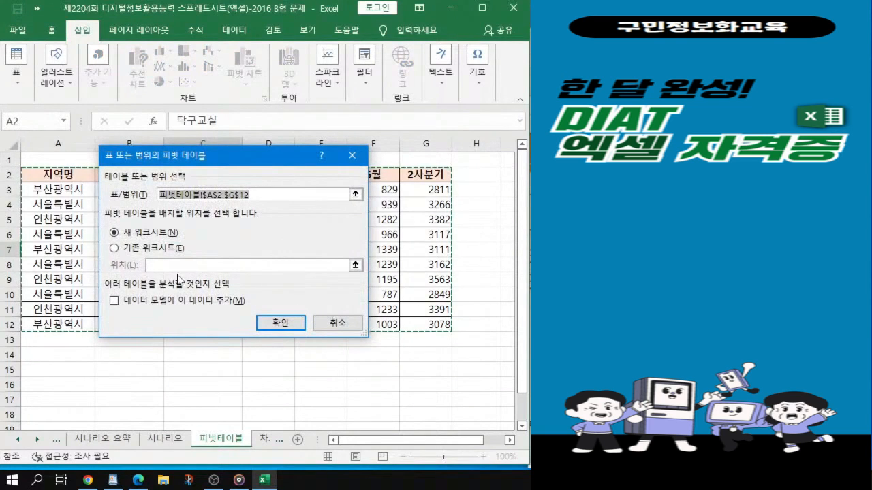
pyautogui.press('ctrl')
pyautogui.press('ctrl')
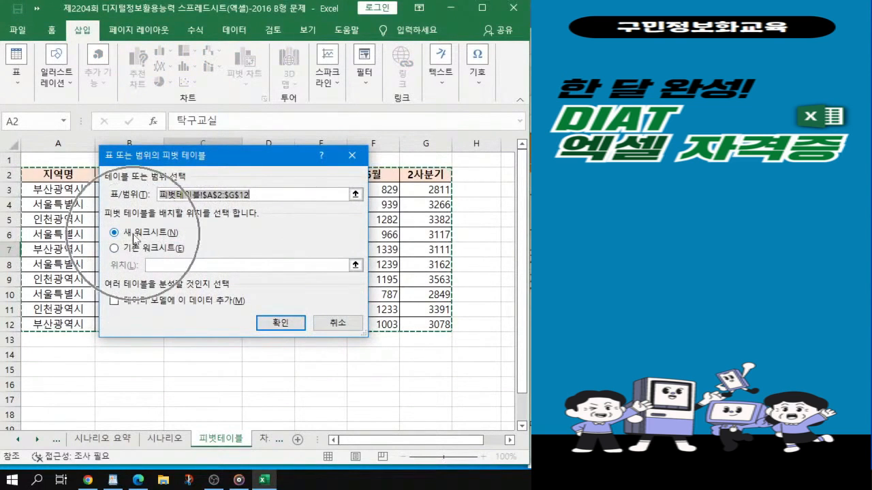
pyautogui.press('ctrl')
pyautogui.press('ctrl')
pyautogui.press('ctrl')
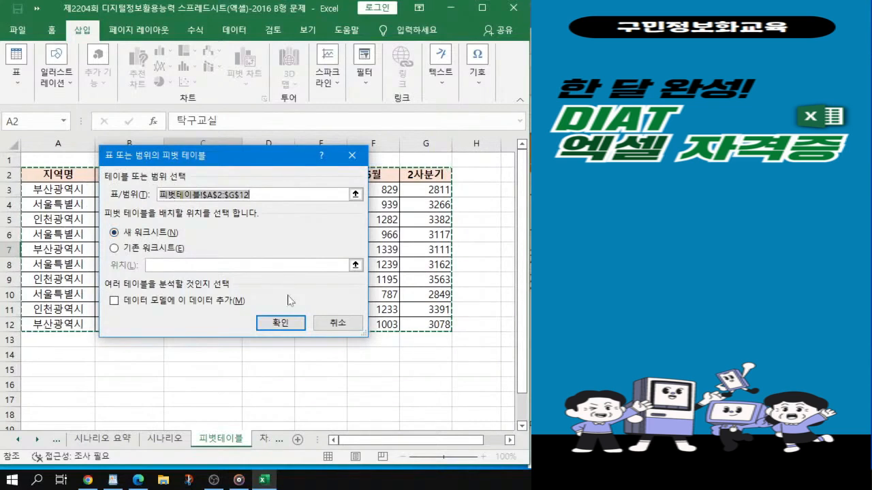
pyautogui.press('ctrl')
pyautogui.press('ctrl')
pyautogui.press('ctrl')
pyautogui.press('ctrl')
pyautogui.press('ctrl')
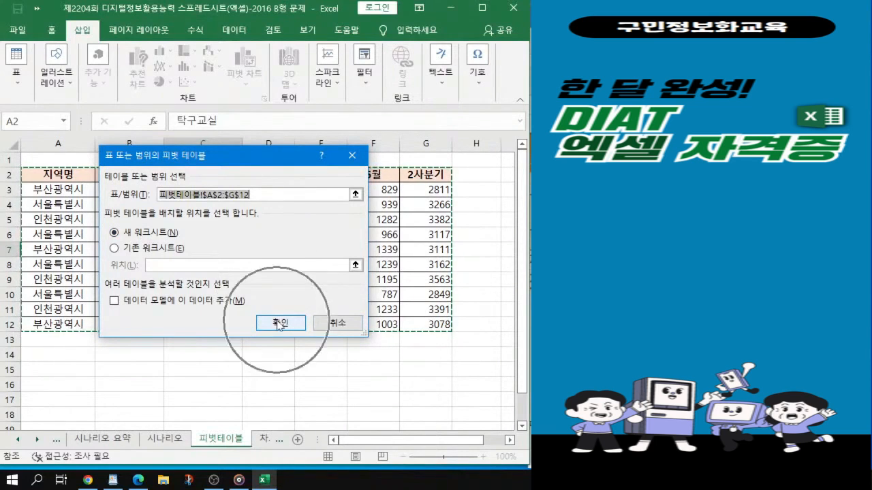
pyautogui.press('ctrl')
pyautogui.click(280, 324)
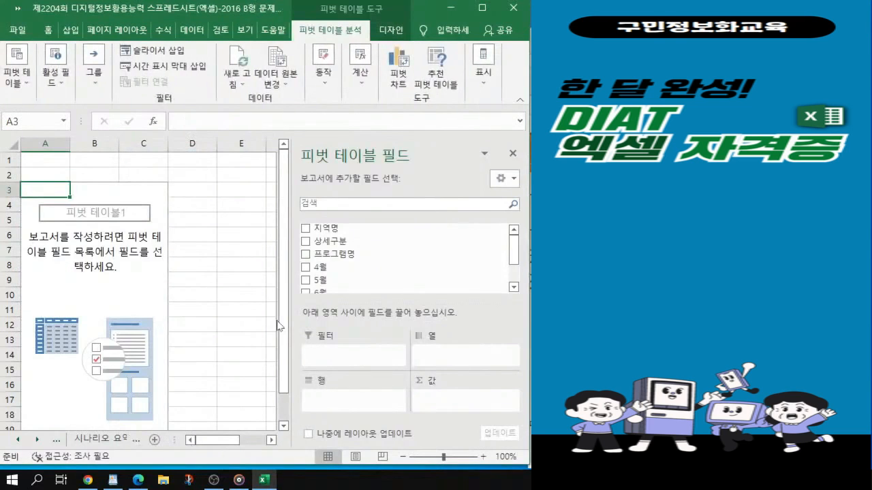
# Maximize the workbook window and rename the new pivot table sheet as "피벗테이블 정답".
pyautogui.click(482, 7)
pyautogui.click(488, 8)
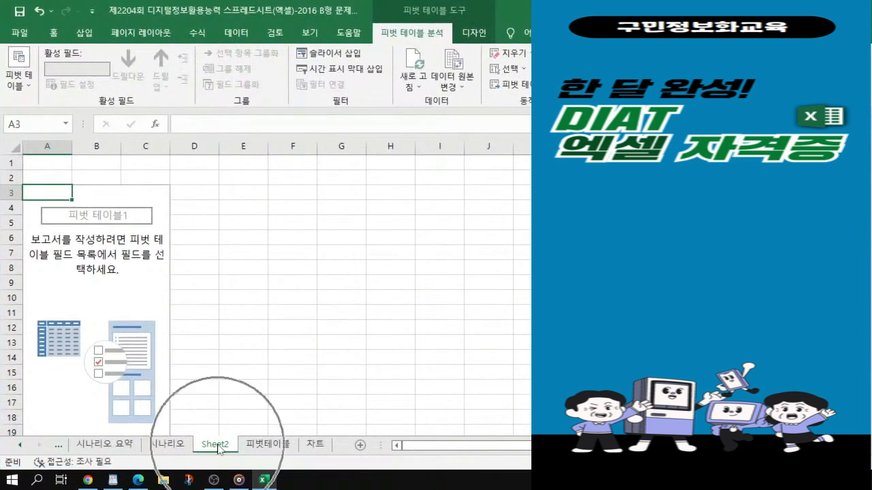
pyautogui.press('ctrl')
pyautogui.press('ctrl')
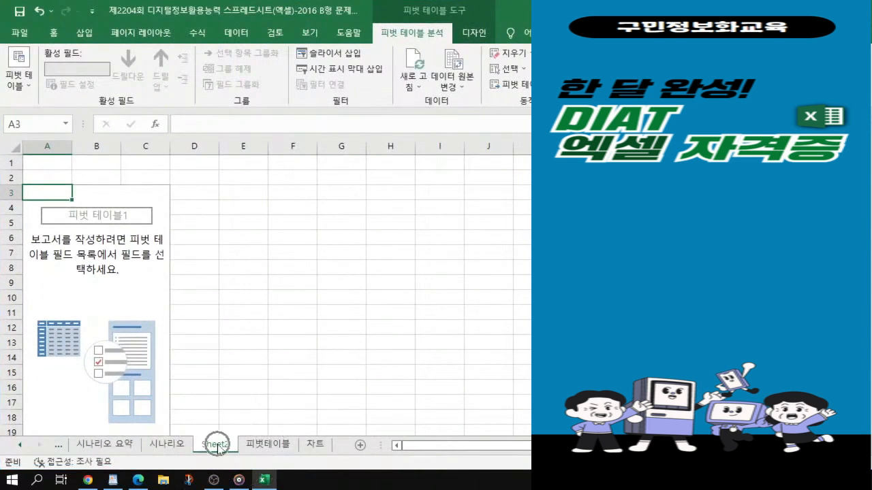
pyautogui.doubleClick(218, 445)
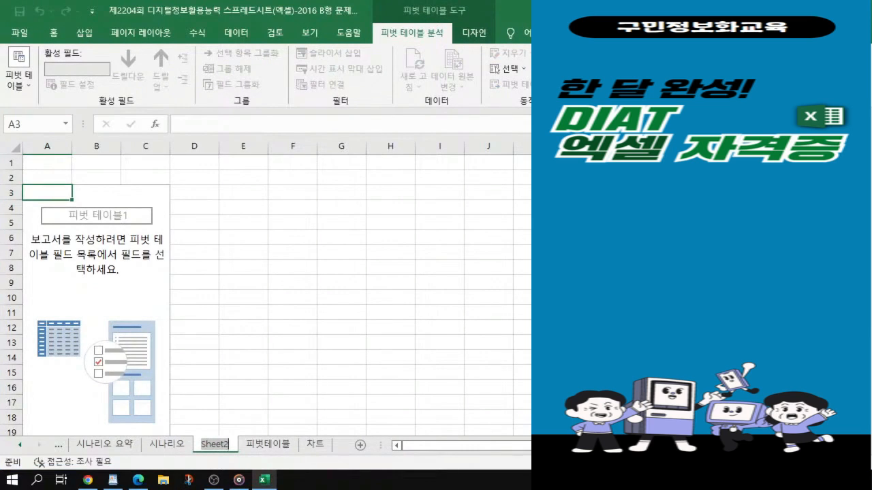
pyautogui.write('피')
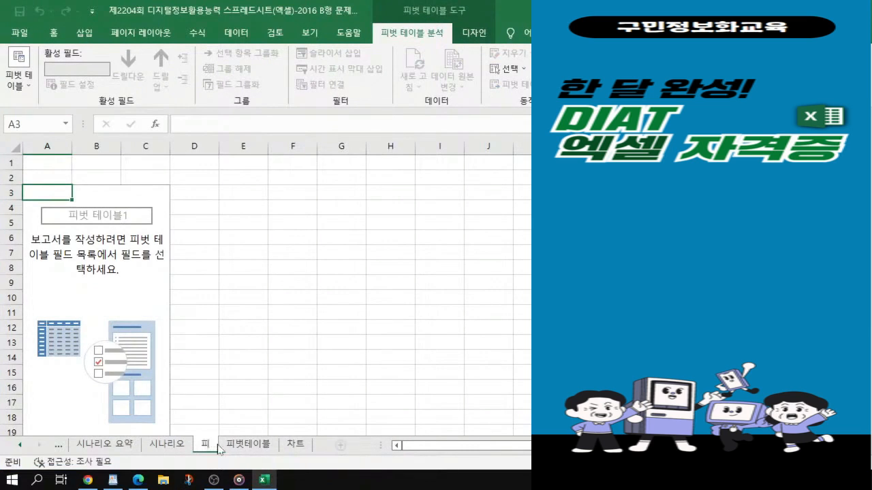
pyautogui.write('벗')
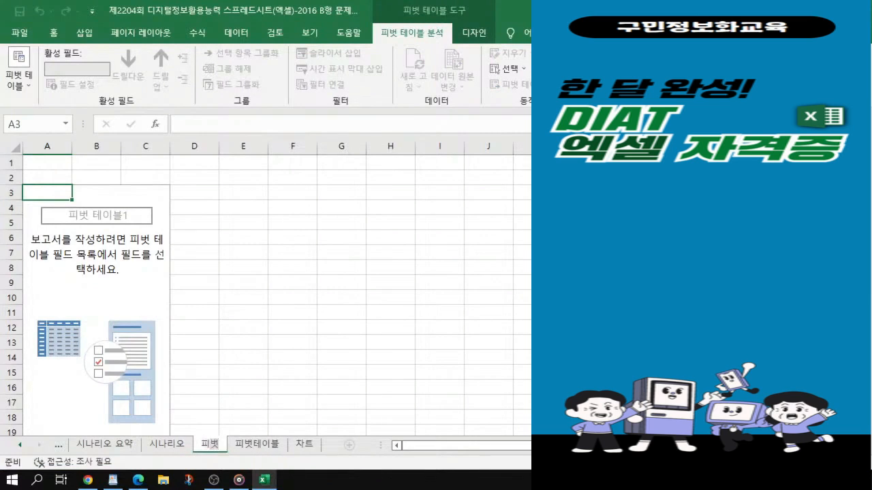
pyautogui.write('테이블 점')
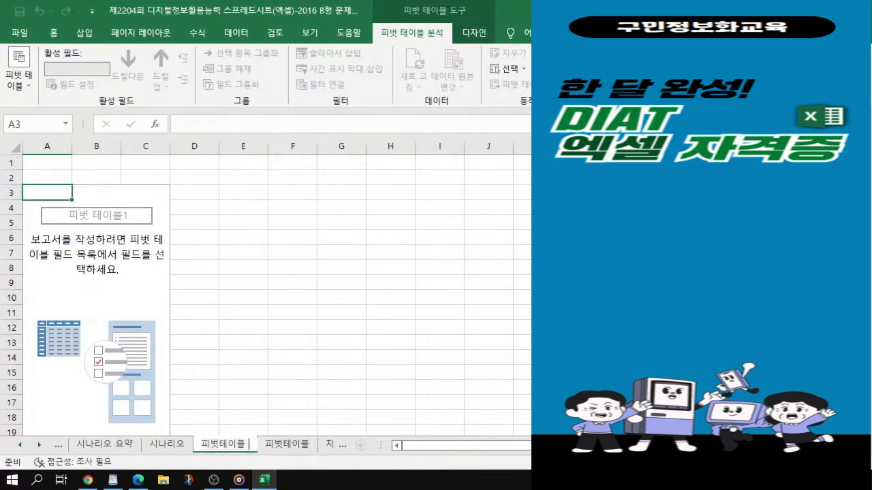
pyautogui.write('답')
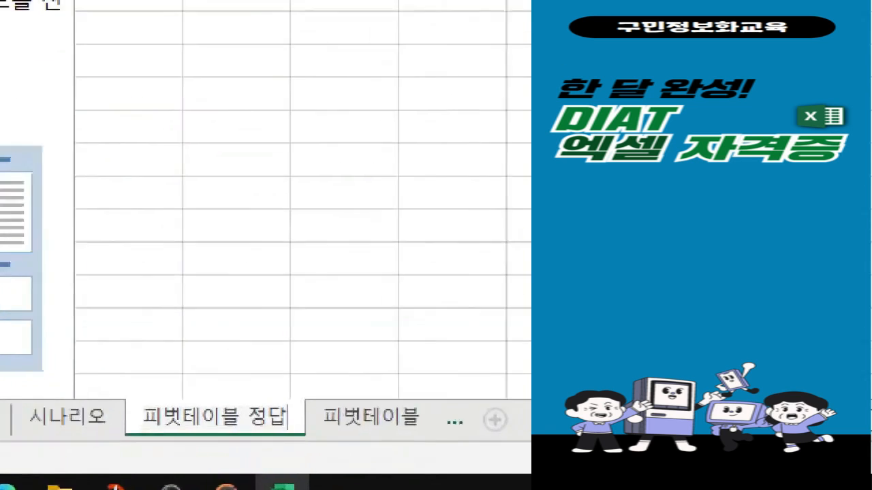
pyautogui.click(225, 432)
pyautogui.moveTo(98, 286)
pyautogui.mouseDown()
pyautogui.moveTo(92, 371)
pyautogui.moveTo(468, 442)
pyautogui.moveTo(424, 417)
pyautogui.moveTo(446, 431)
pyautogui.mouseUp()
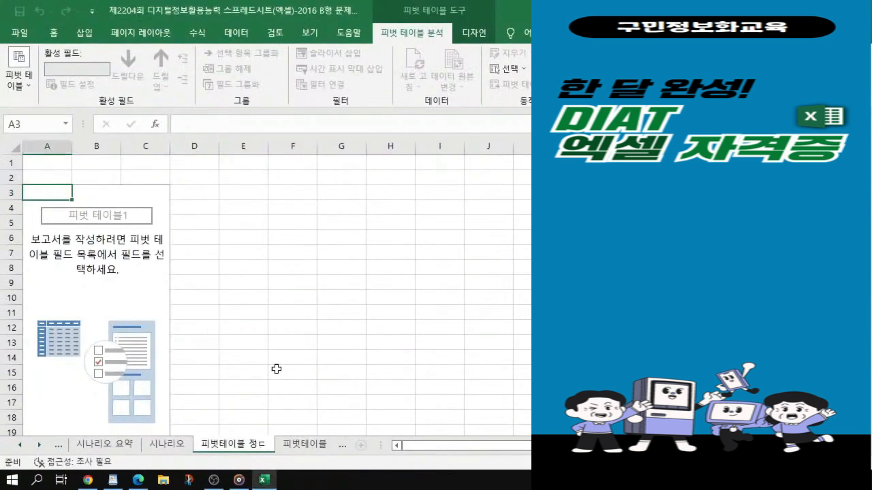
pyautogui.click(285, 370)
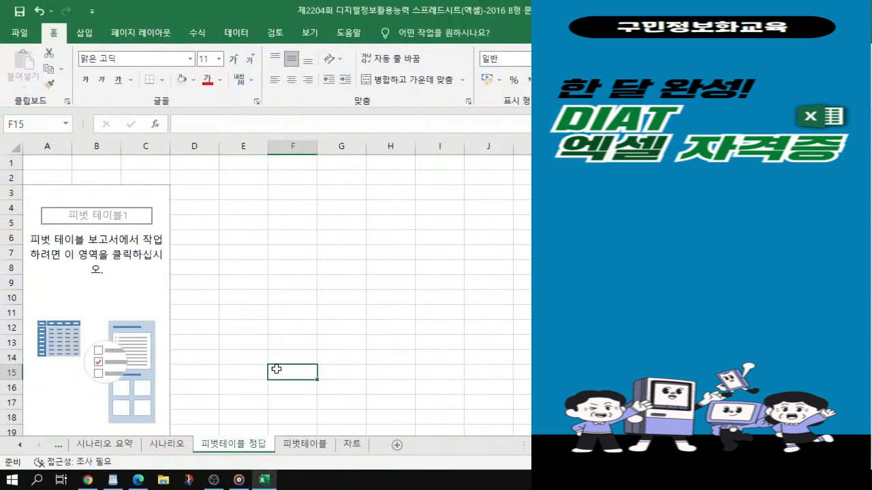
# Select cell B7 inside the empty pivot table and restore the smaller window so the field list is accessible.
pyautogui.click(128, 354)
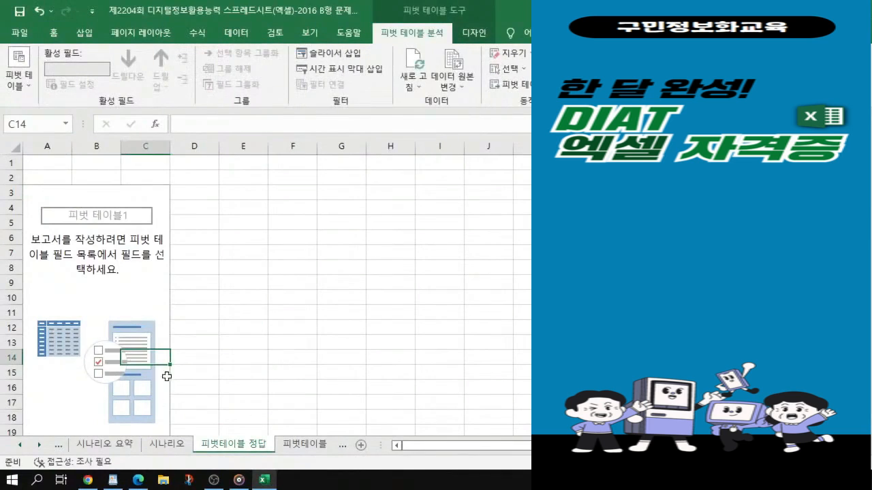
pyautogui.click(93, 283)
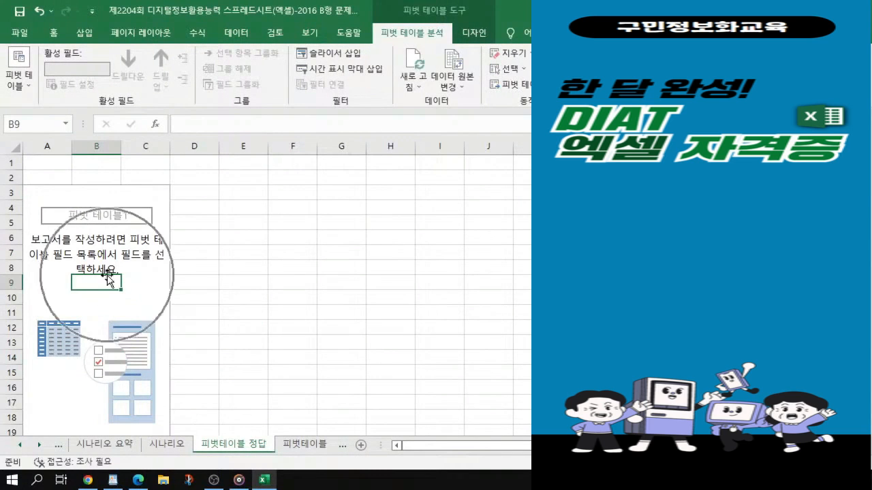
pyautogui.click(377, 266)
pyautogui.click(96, 253)
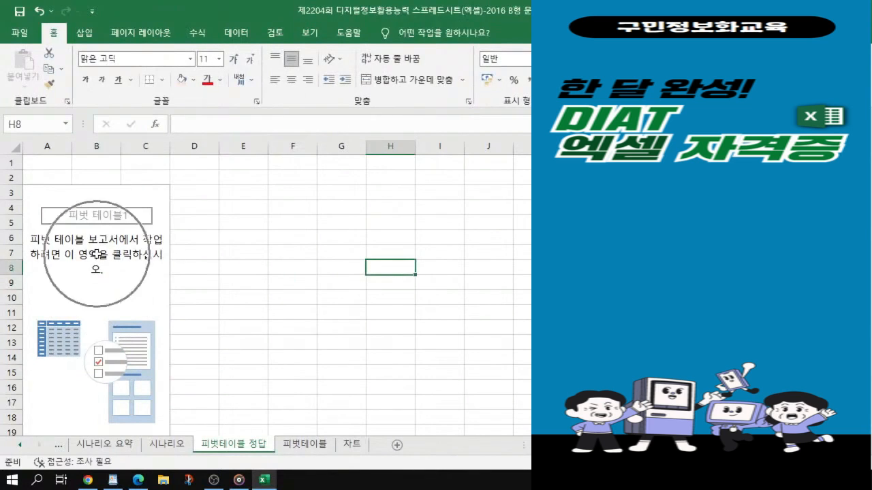
pyautogui.click(96, 253)
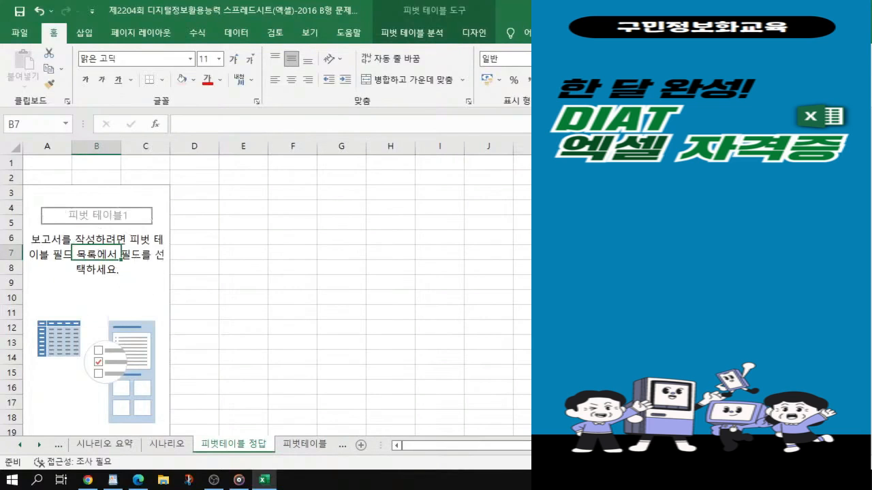
pyautogui.moveTo(586, 12); pyautogui.dragTo(267, 15)
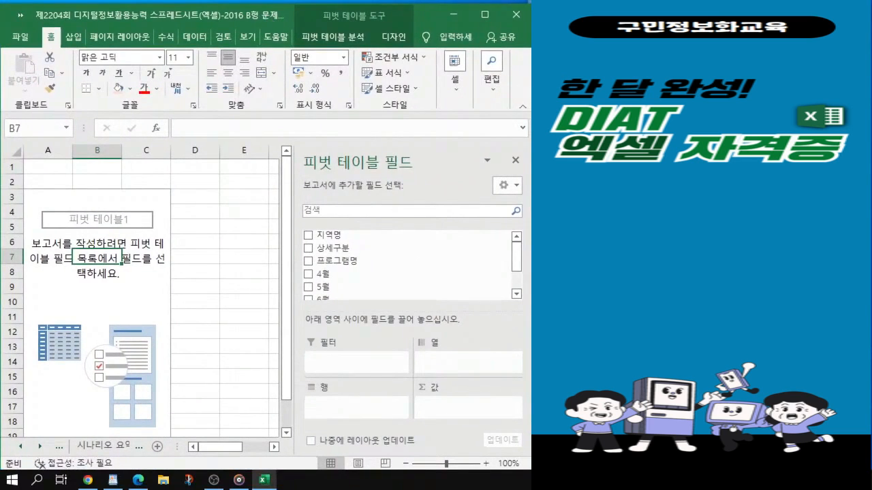
# Check the task instructions, add the 지역명 field to the pivot table and place it in the column area.
pyautogui.hotkey('alt', 'Tab')
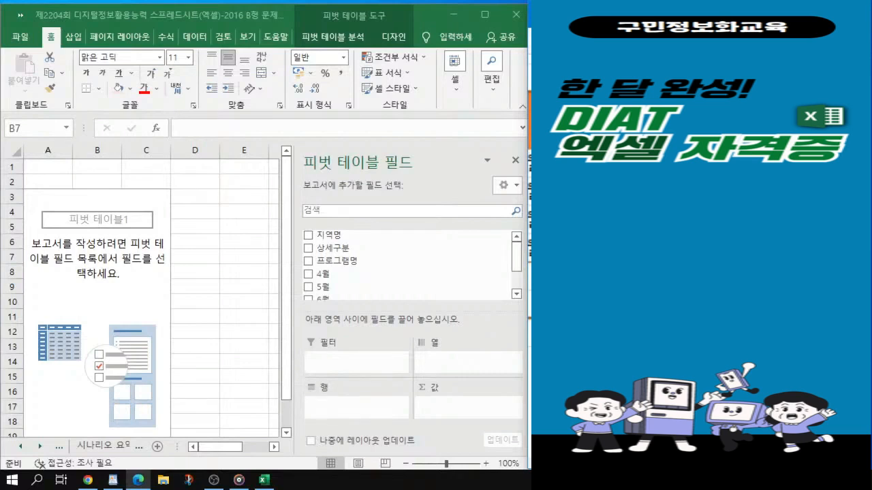
pyautogui.click(327, 236)
pyautogui.press('ctrl')
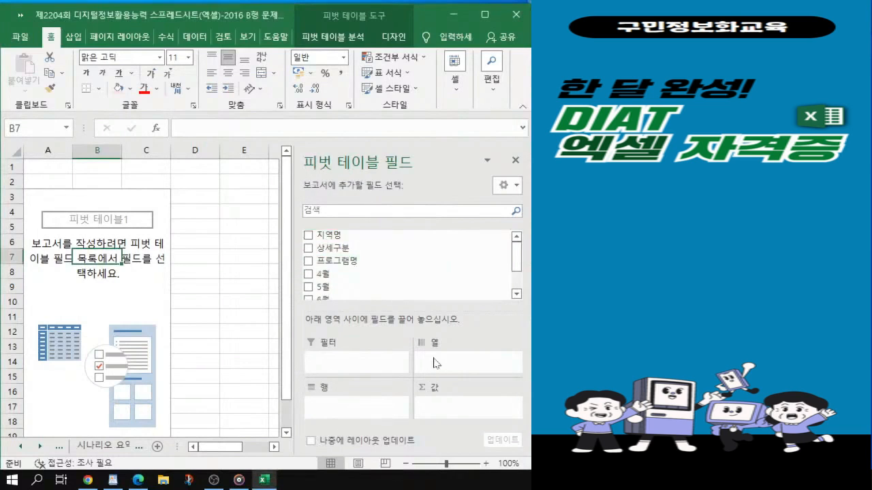
pyautogui.click(312, 236)
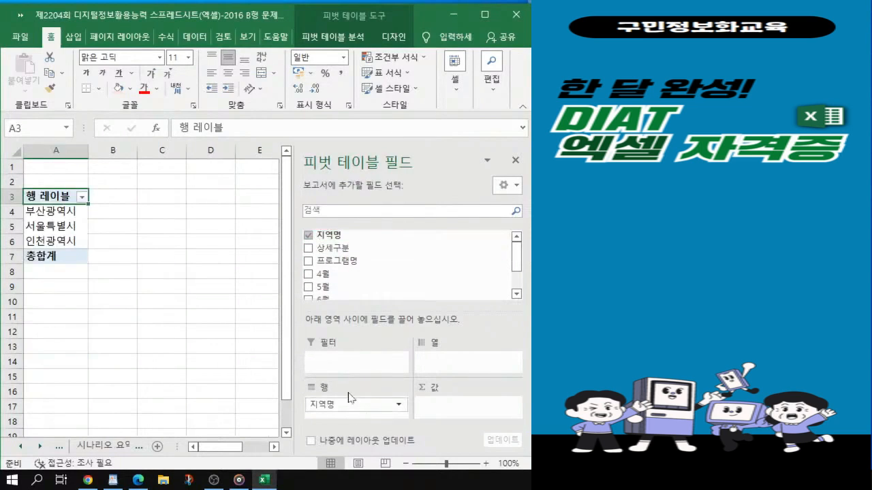
pyautogui.moveTo(352, 407); pyautogui.dragTo(460, 360)
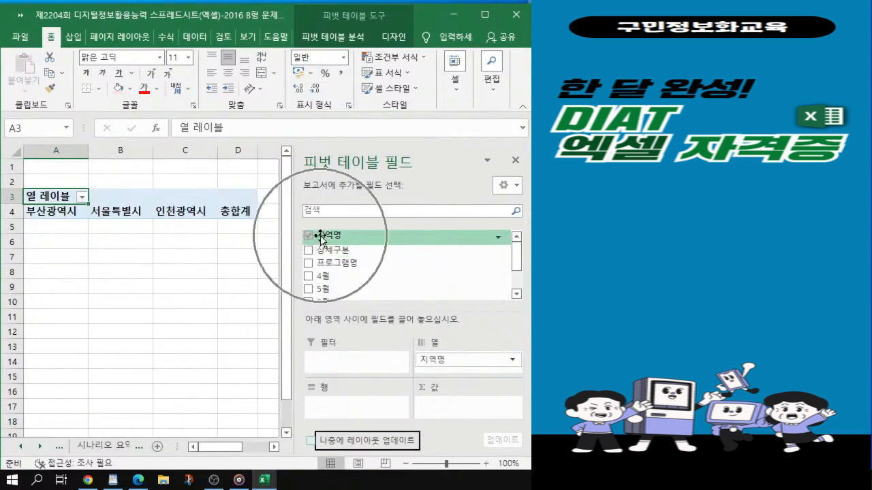
pyautogui.press('ctrl')
pyautogui.press('ctrl')
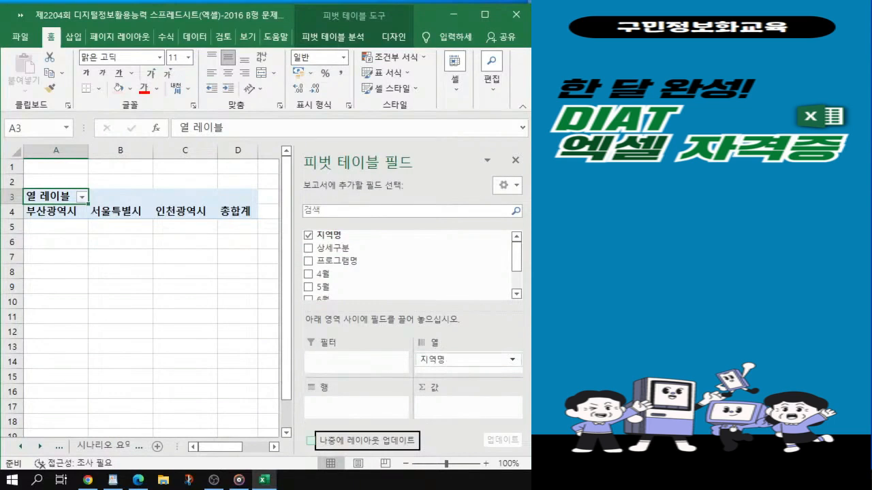
# Consult the task instructions again and add the 상세구분 field to the pivot table's row area.
pyautogui.hotkey('alt', 'Tab')
pyautogui.scroll(5, 529, 273)
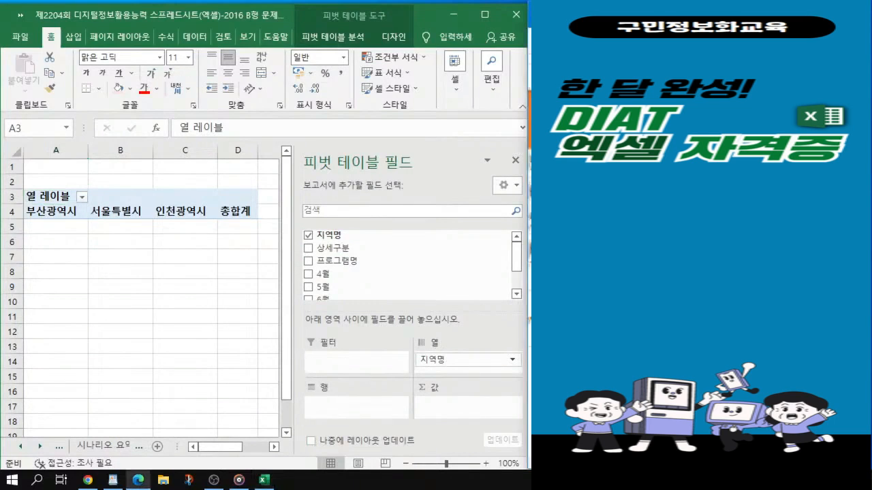
pyautogui.scroll(3, 529, 273)
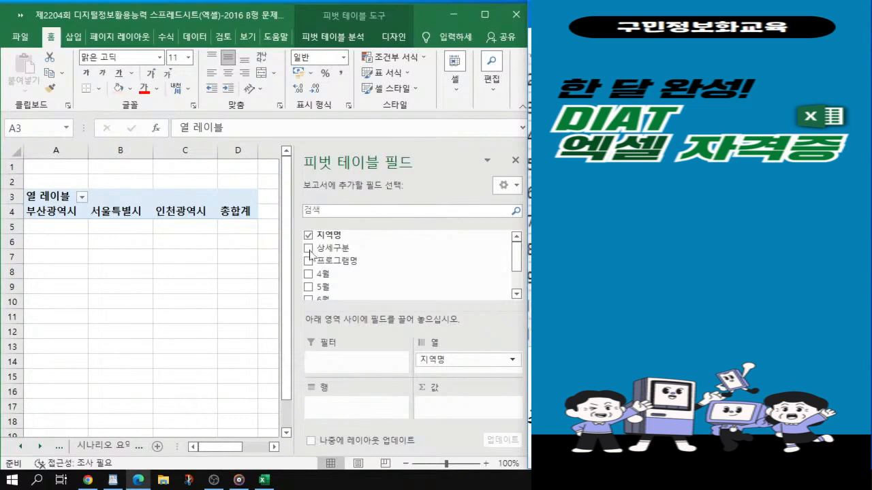
pyautogui.moveTo(328, 251); pyautogui.dragTo(330, 254)
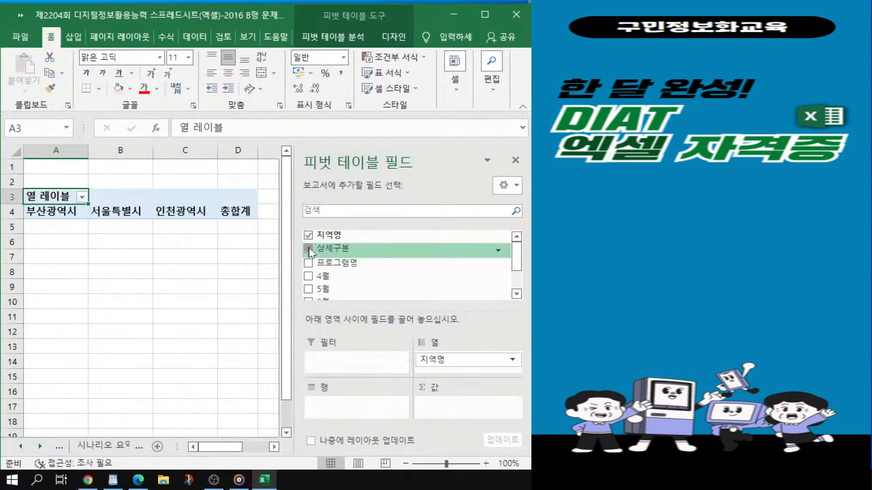
pyautogui.click(310, 251)
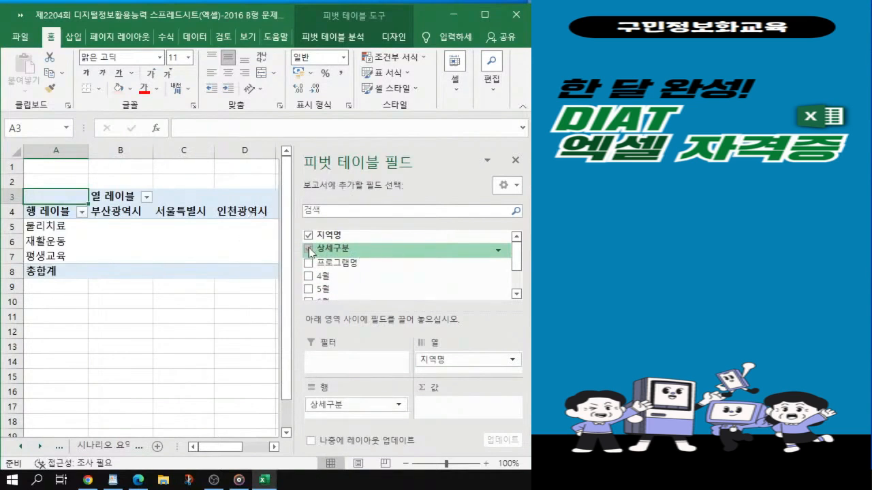
pyautogui.press('ctrl')
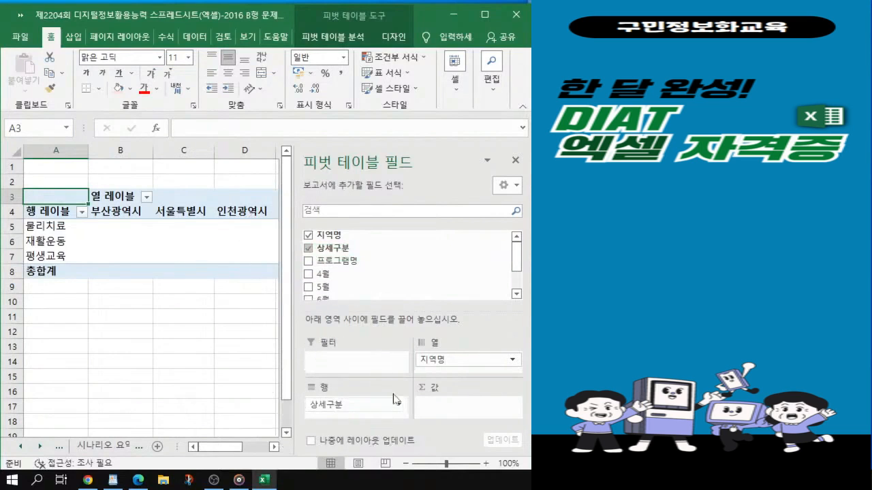
pyautogui.press('ctrl')
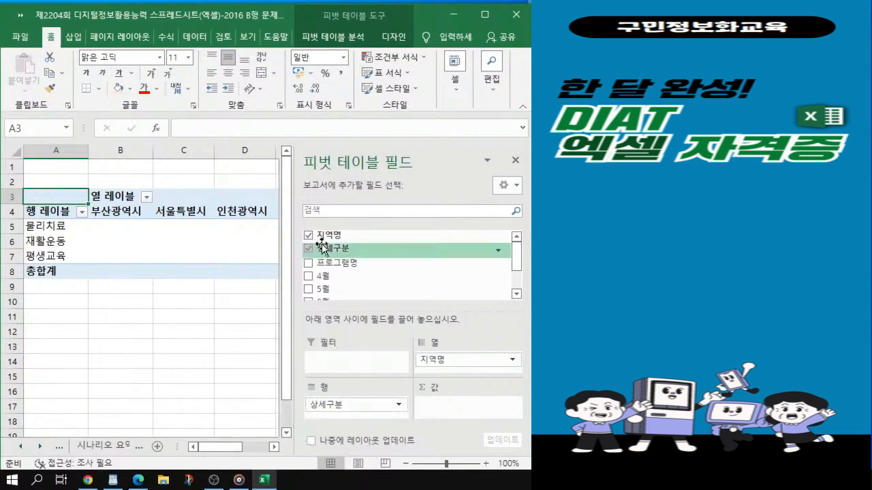
pyautogui.press('ctrl')
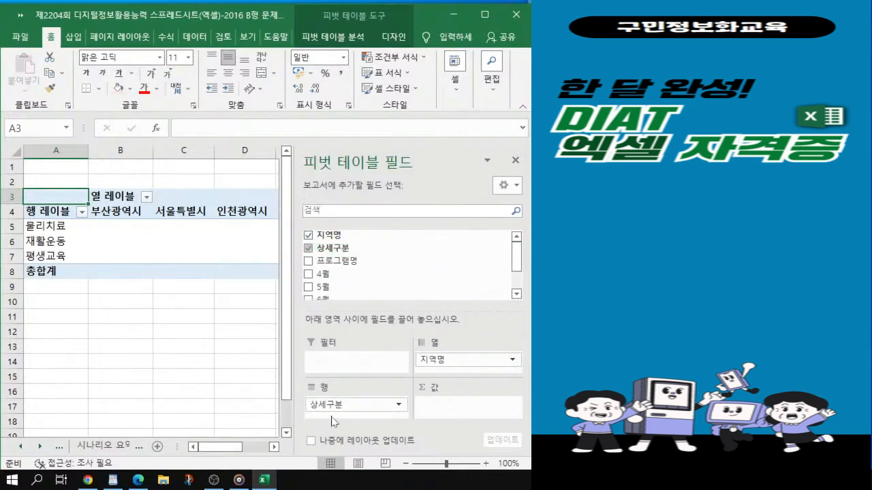
pyautogui.press('ctrl')
# Check the task instructions and add the 5월 and 6월 fields to the pivot table's values area.
pyautogui.hotkey('alt', 'Tab')
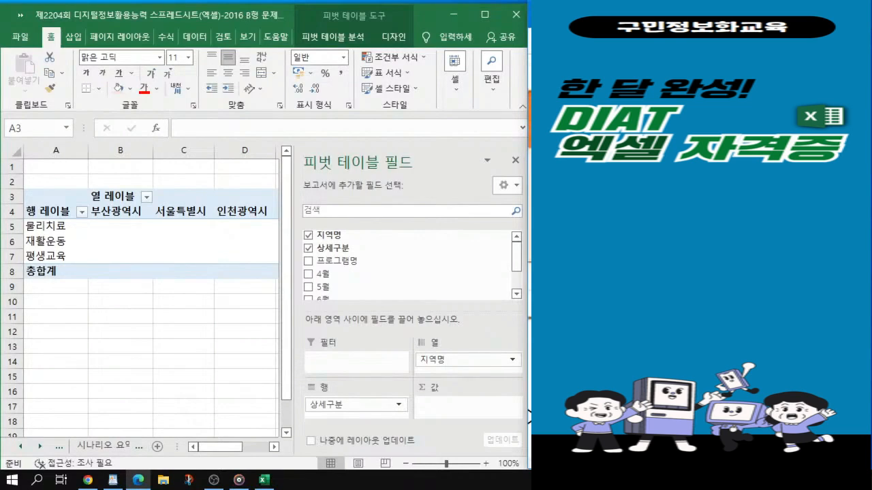
pyautogui.scroll(-1, 347, 273)
pyautogui.scroll(1, 347, 272)
pyautogui.scroll(-1, 331, 271)
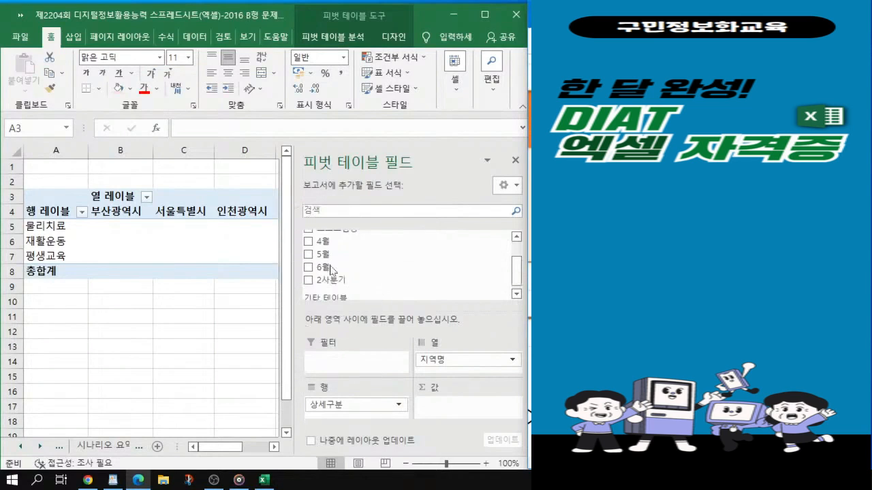
pyautogui.click(310, 257)
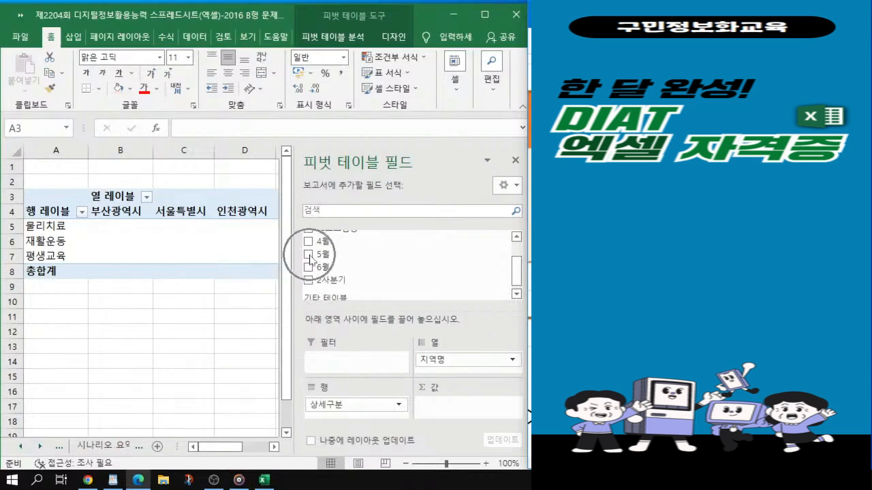
pyautogui.click(308, 256)
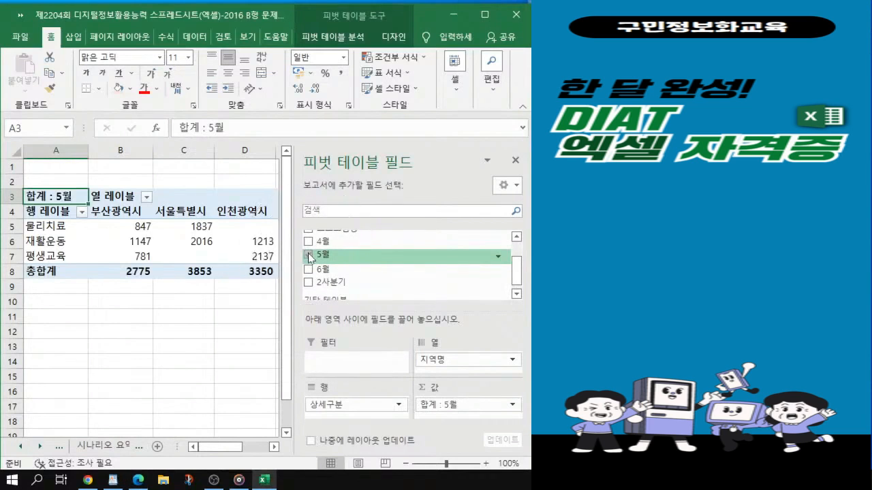
pyautogui.click(308, 269)
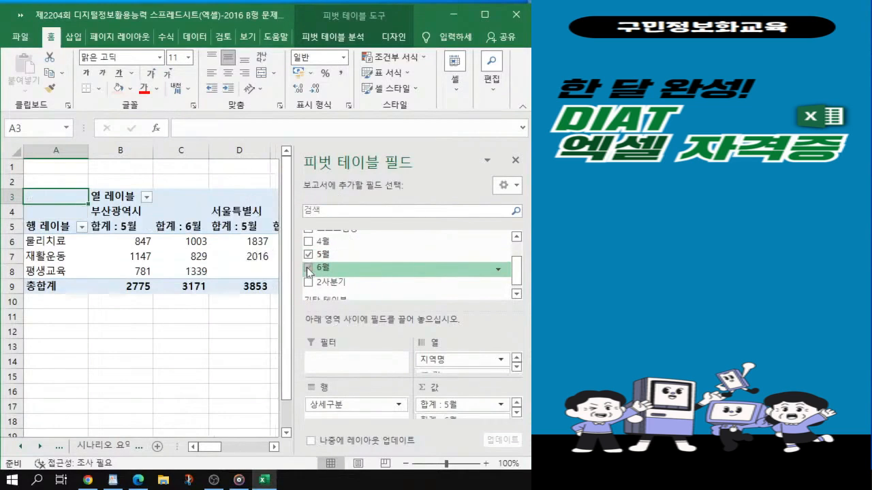
pyautogui.press('ctrl')
pyautogui.press('ctrl')
pyautogui.press('ctrl')
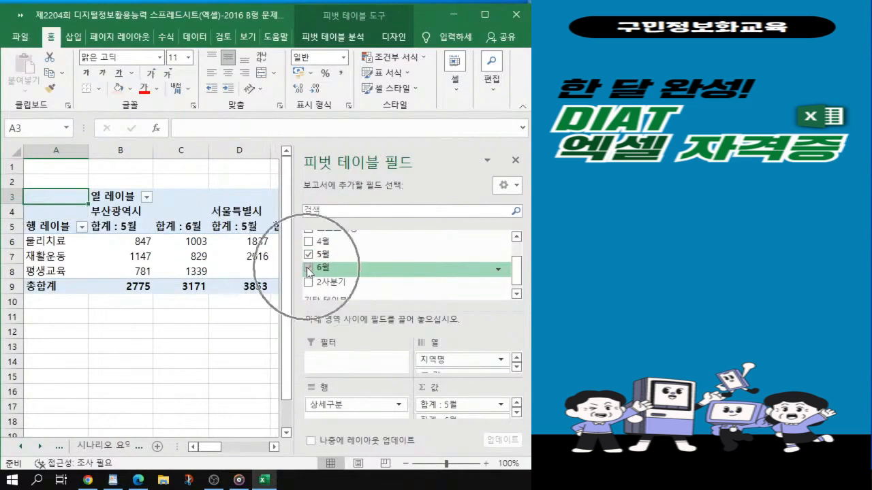
pyautogui.press('ctrl')
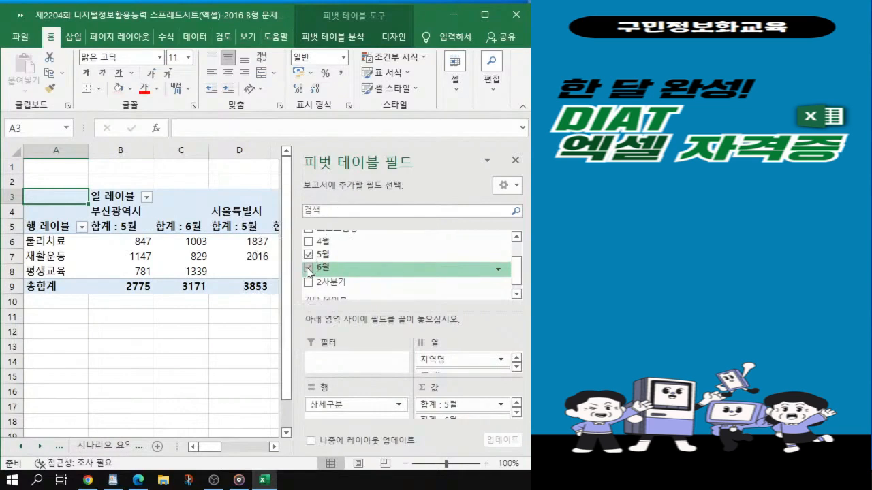
pyautogui.press('ctrl')
pyautogui.press('ctrl')
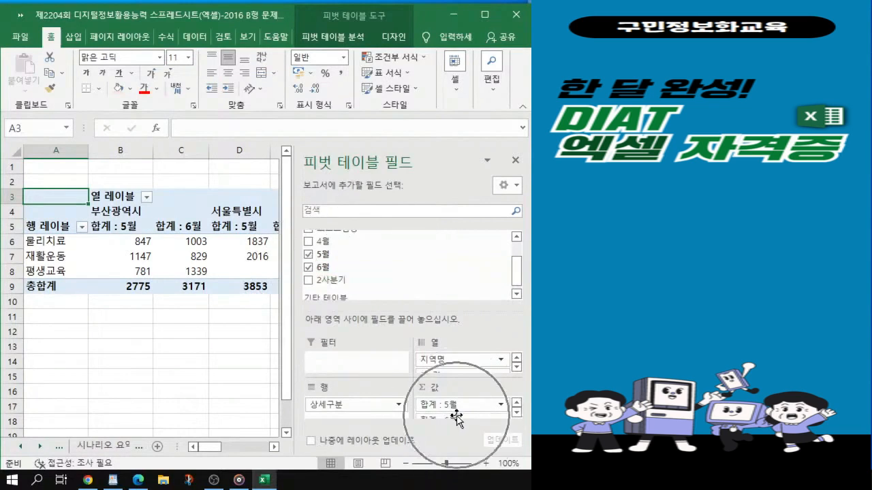
pyautogui.press('ctrl')
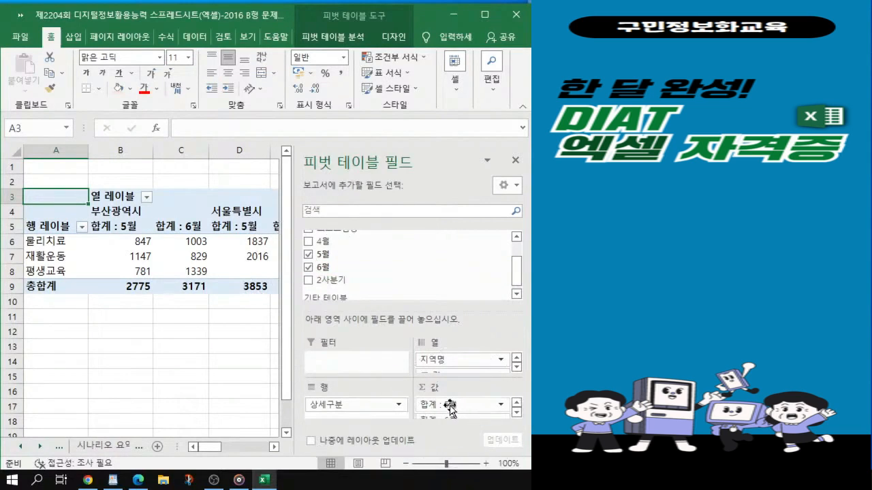
pyautogui.press('ctrl')
pyautogui.press('ctrl')
pyautogui.press('ctrl')
# Change the summary calculation of the 5월 value field to 평균 in its value field settings.
pyautogui.click(432, 406)
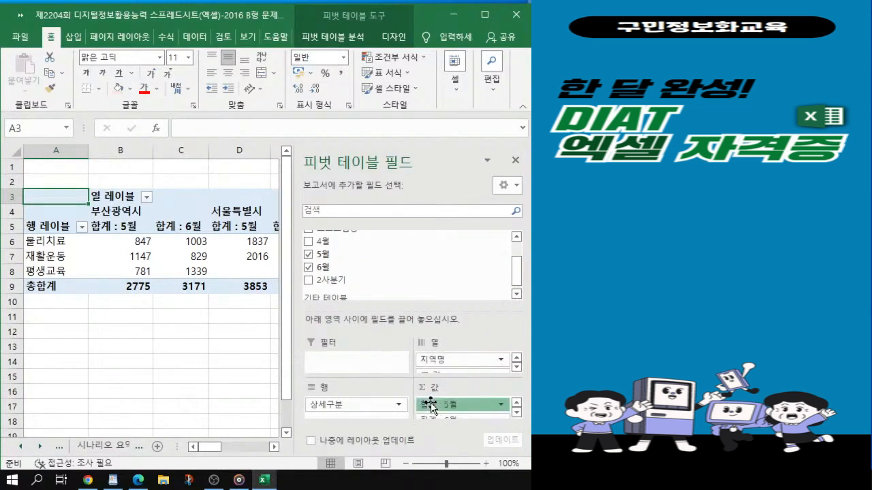
pyautogui.press('ctrl')
pyautogui.press('ctrl')
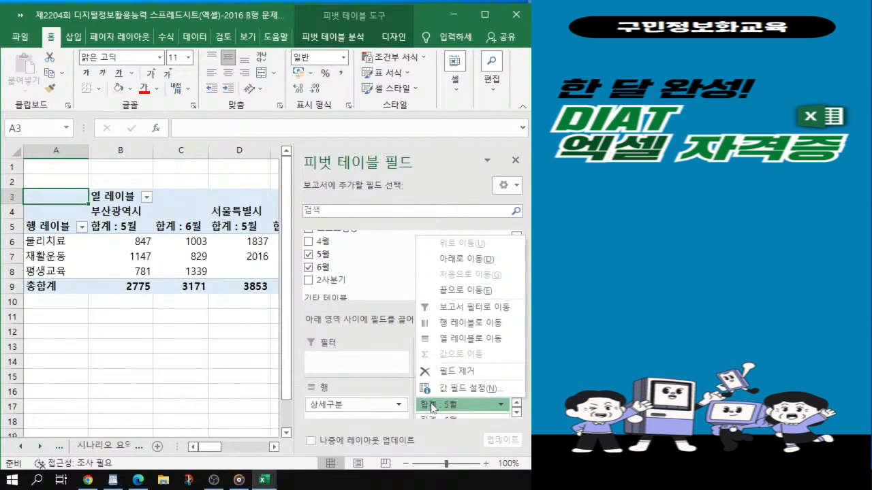
pyautogui.press('ctrl')
pyautogui.press('ctrl')
pyautogui.press('ctrl')
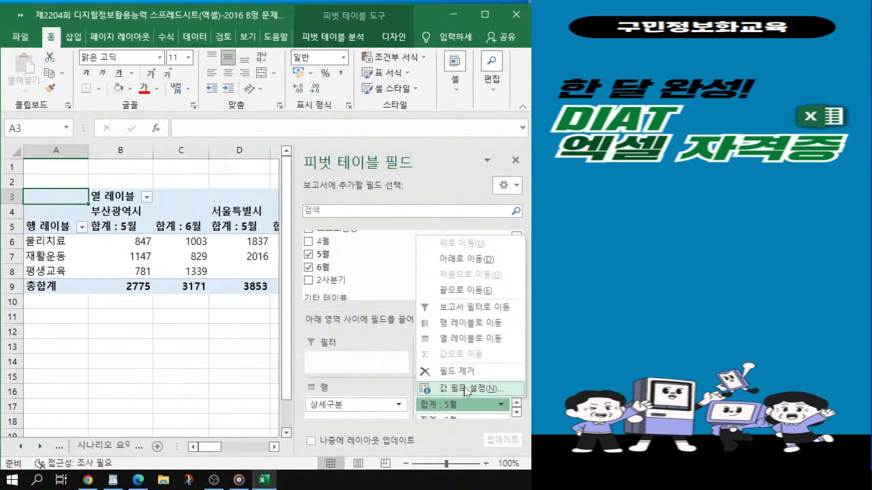
pyautogui.click(466, 389)
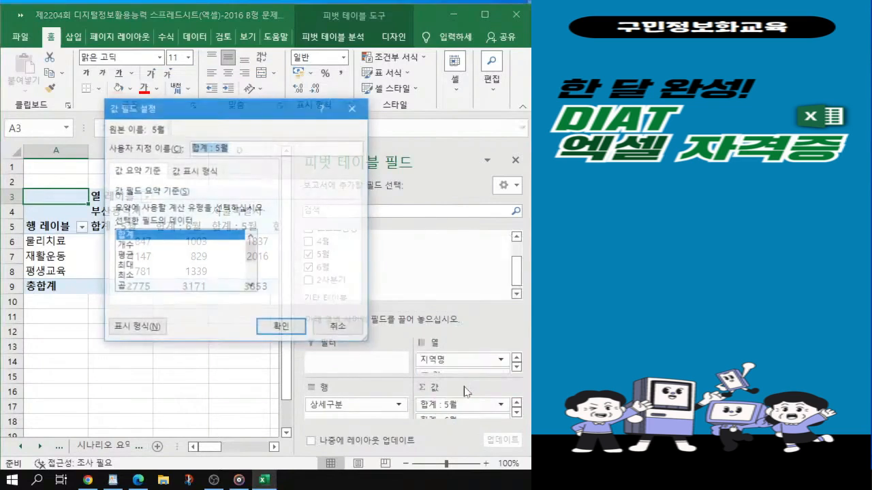
pyautogui.click(129, 256)
pyautogui.press('ctrl')
pyautogui.press('ctrl')
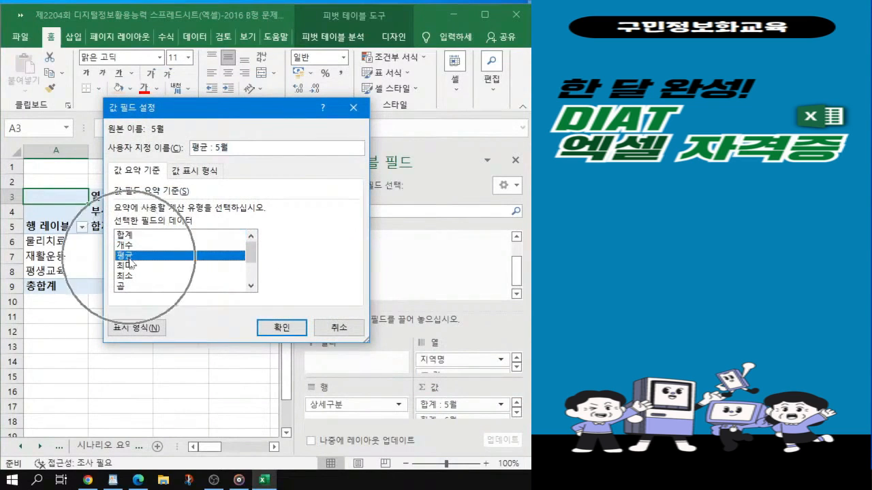
pyautogui.press('ctrl')
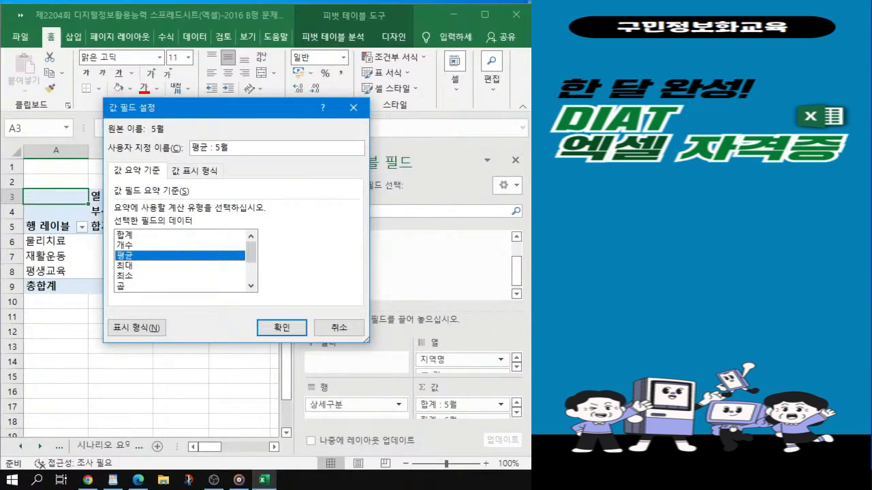
pyautogui.press('ctrl')
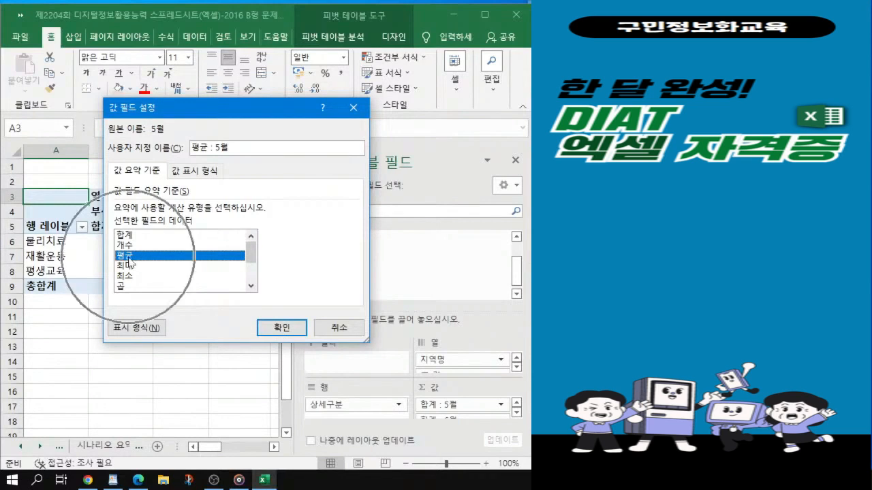
pyautogui.press('ctrl')
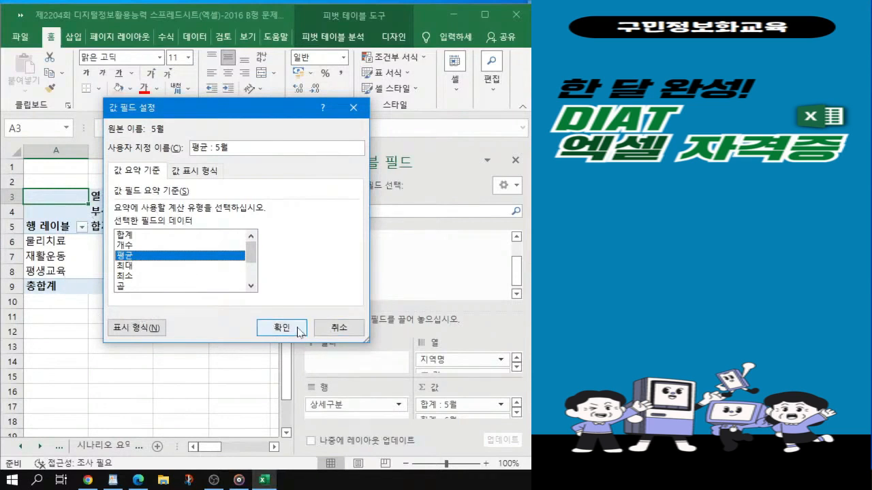
pyautogui.click(299, 333)
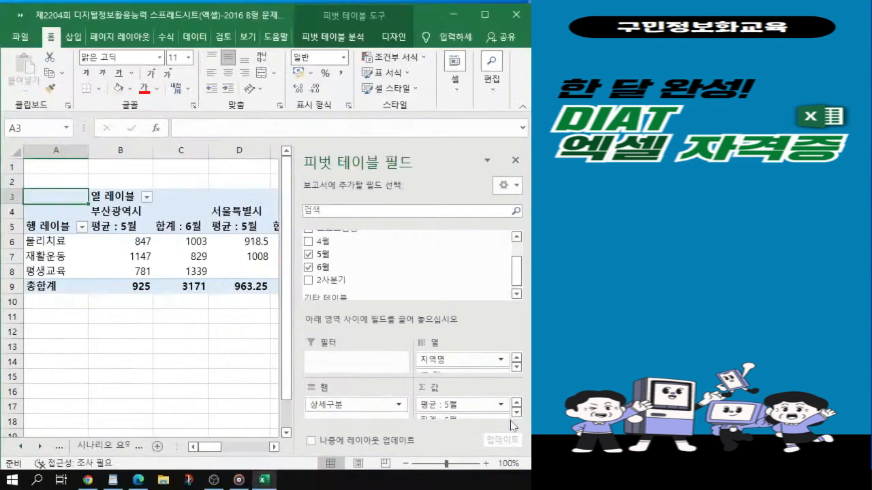
# Change the summary calculation of the 6월 value field to 평균 in its value field settings.
pyautogui.click(522, 406)
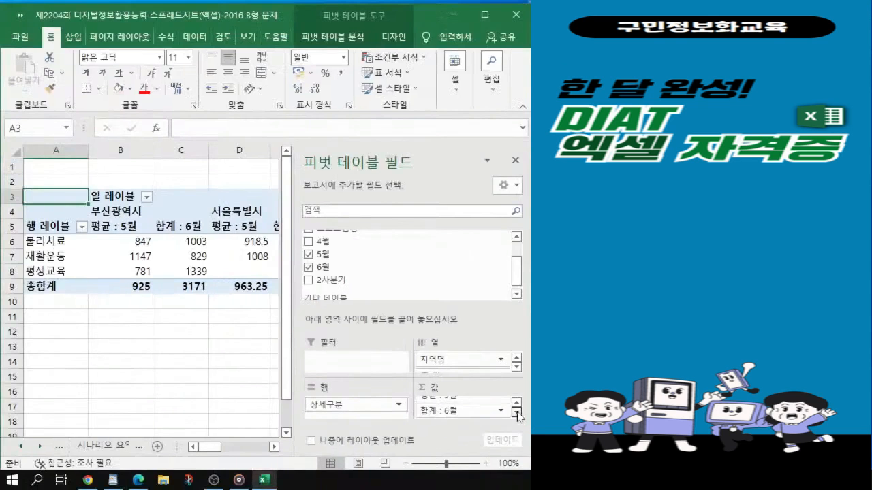
pyautogui.click(446, 411)
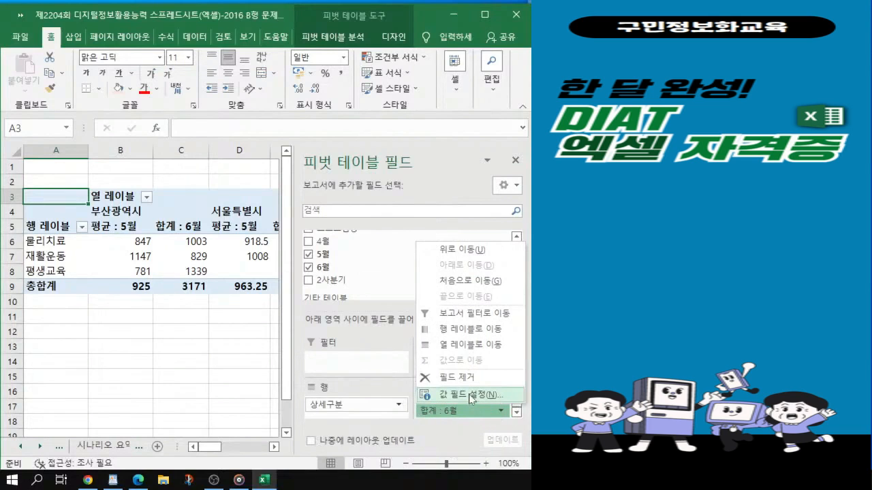
pyautogui.click(470, 395)
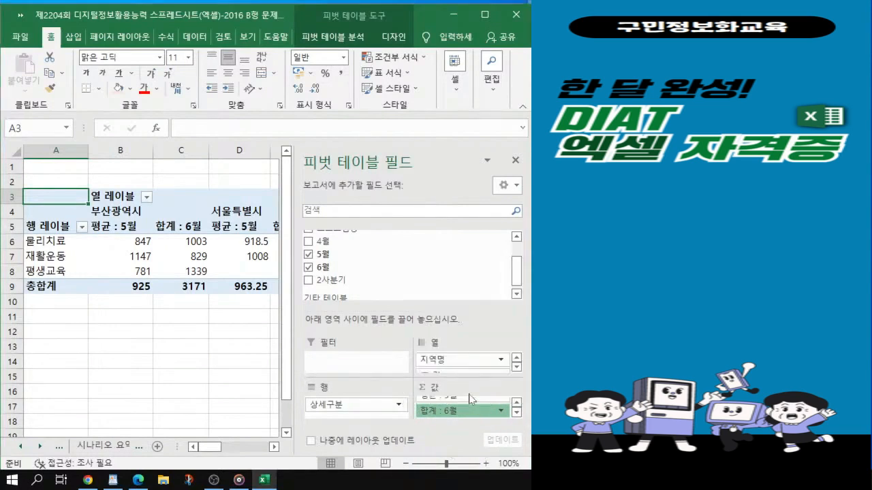
pyautogui.click(125, 257)
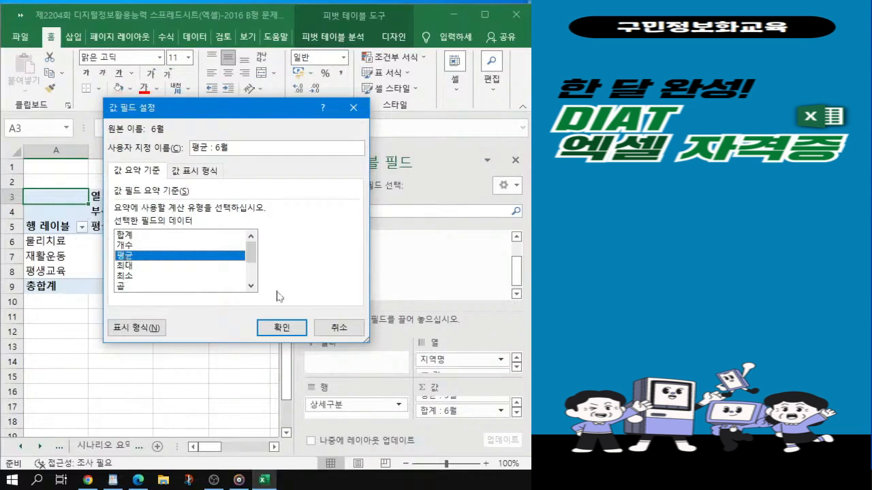
pyautogui.click(285, 333)
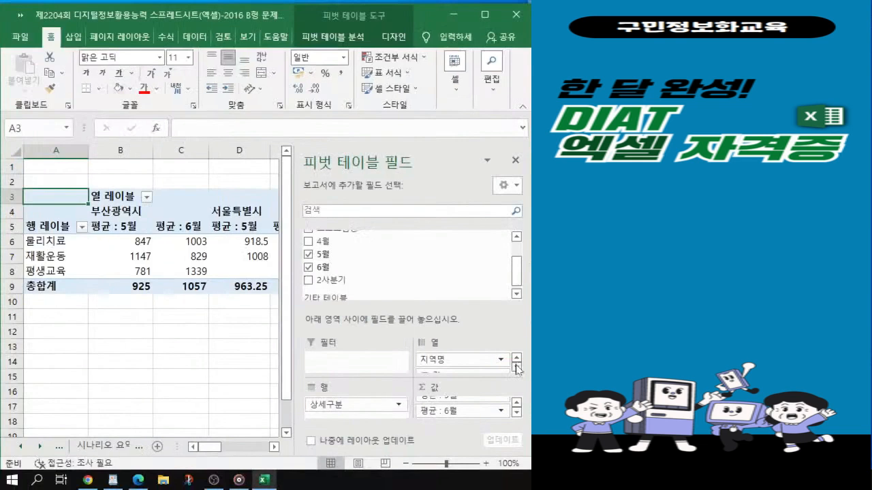
# Move the Σ 값 field from the column area to the row area below 상세구분 and check the 5월 and 6월 rows.
pyautogui.click(517, 370)
pyautogui.click(446, 370)
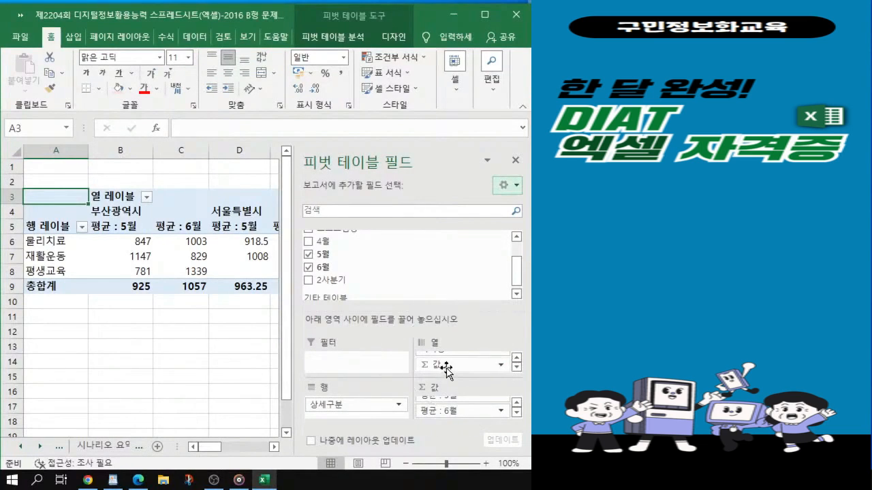
pyautogui.moveTo(446, 370); pyautogui.dragTo(356, 417)
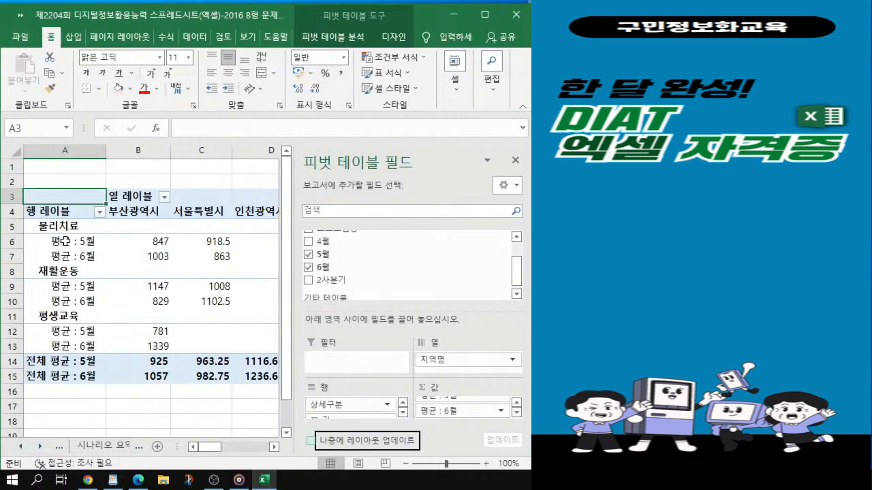
pyautogui.moveTo(64, 242); pyautogui.dragTo(65, 257)
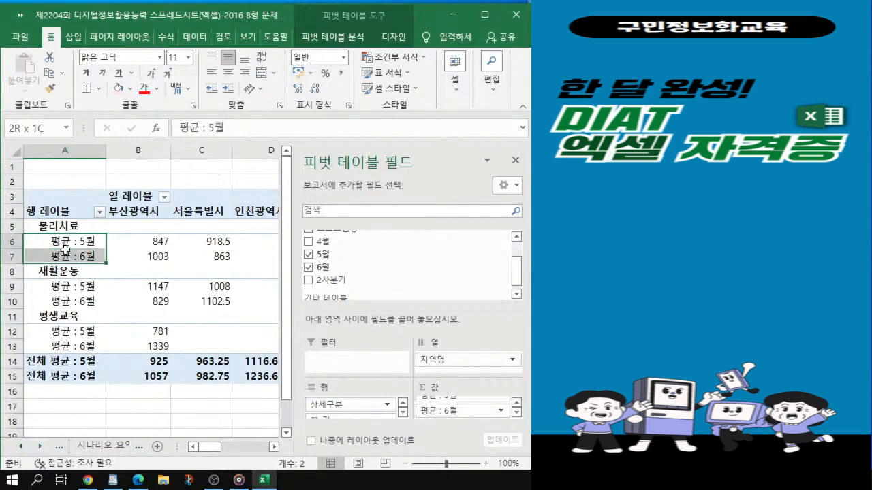
pyautogui.click(76, 281)
pyautogui.click(162, 299)
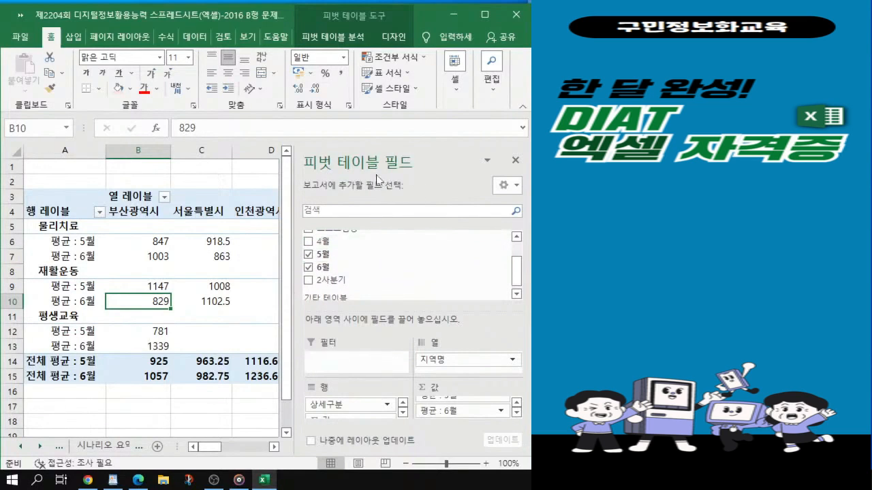
# Close the pivot table field list and inspect the row labels of the full pivot table, selecting A8:A10.
pyautogui.click(515, 161)
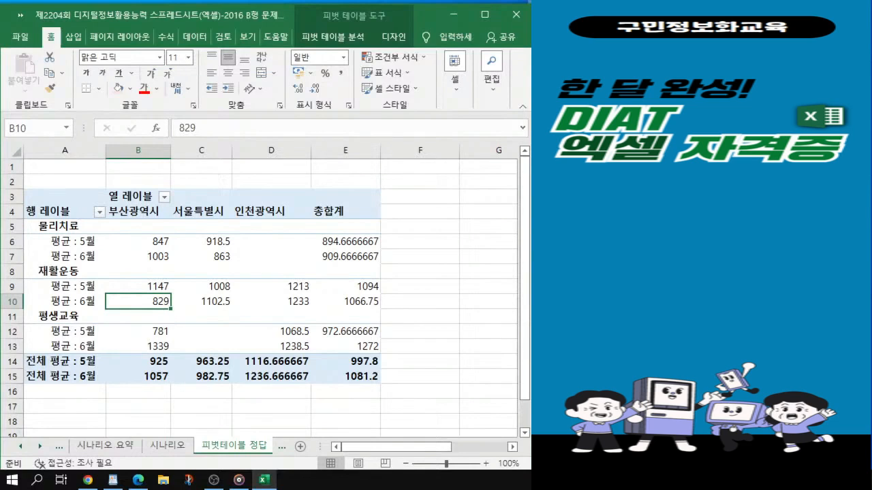
pyautogui.click(76, 228)
pyautogui.moveTo(75, 228); pyautogui.dragTo(81, 294)
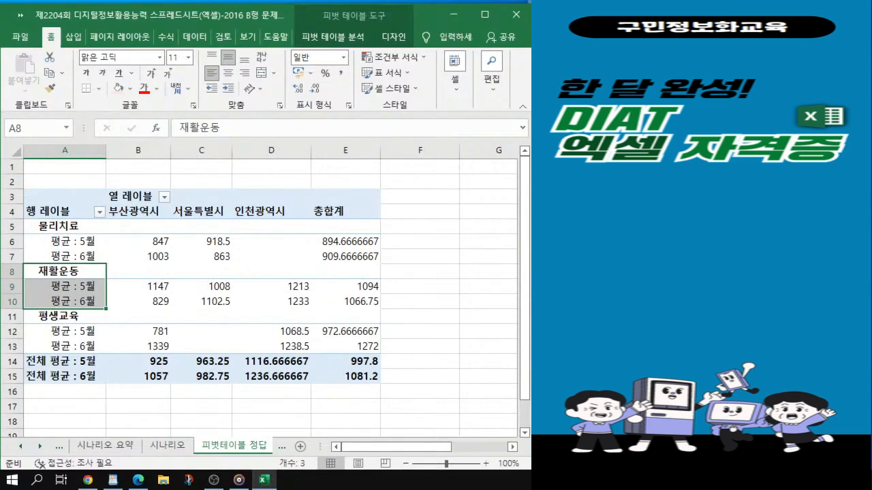
# Change the pivot table's report layout to 테이블 형식으로 표시.
pyautogui.click(160, 287)
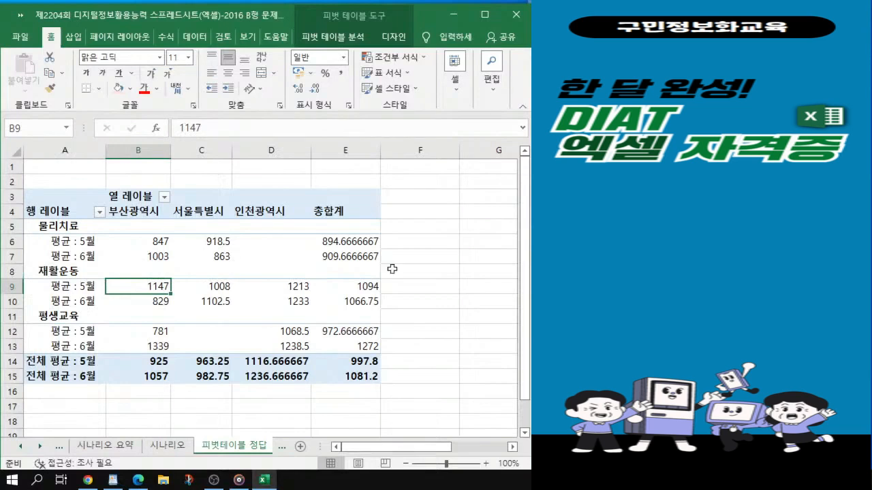
pyautogui.click(353, 39)
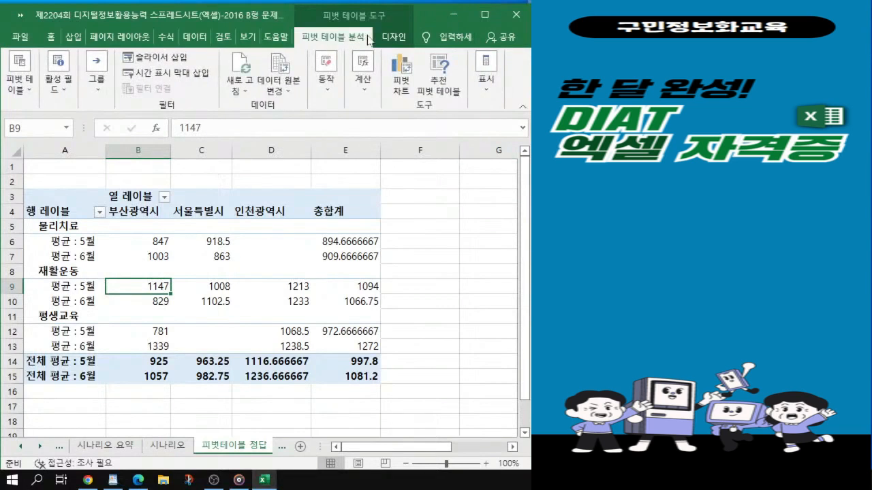
pyautogui.click(391, 38)
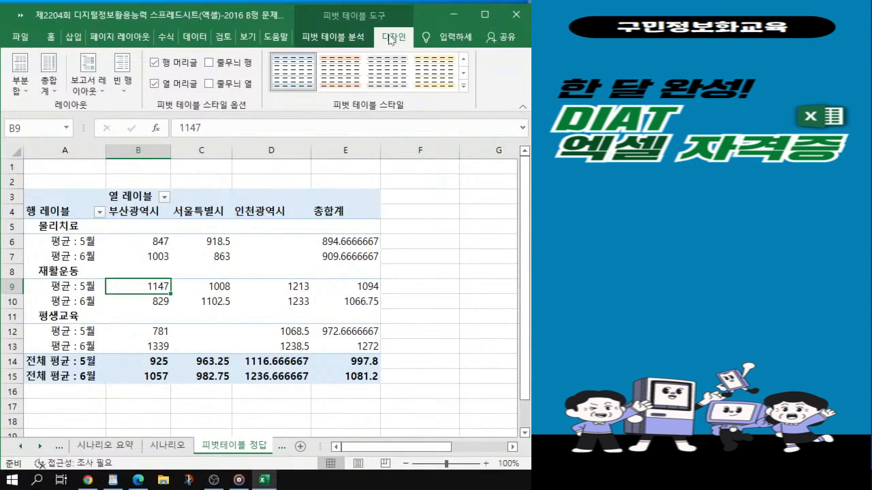
pyautogui.click(87, 94)
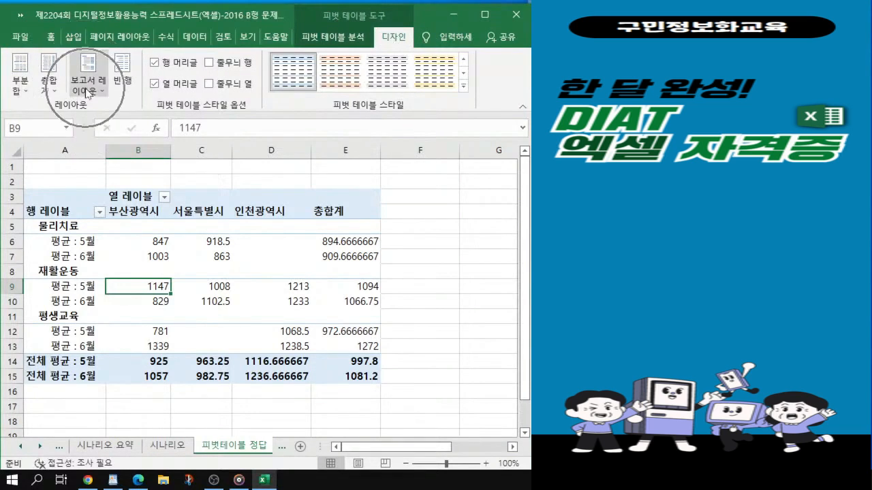
pyautogui.click(88, 94)
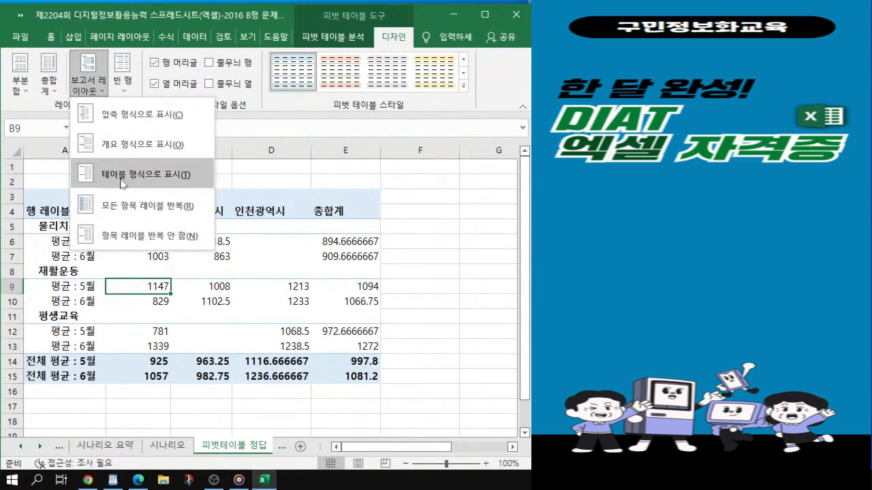
pyautogui.press('ctrl')
pyautogui.press('ctrl')
pyautogui.press('ctrl')
pyautogui.press('ctrl')
pyautogui.press('ctrl')
pyautogui.press('ctrl')
pyautogui.click(122, 183)
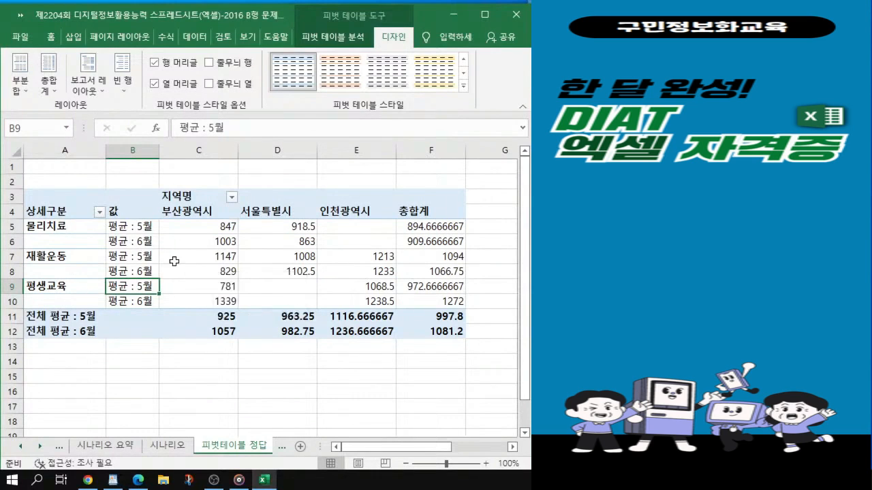
# Filter the 상세구분 field to exclude 평생교육, keeping 물리치료 and 재활운동.
pyautogui.hotkey('alt', 'Tab')
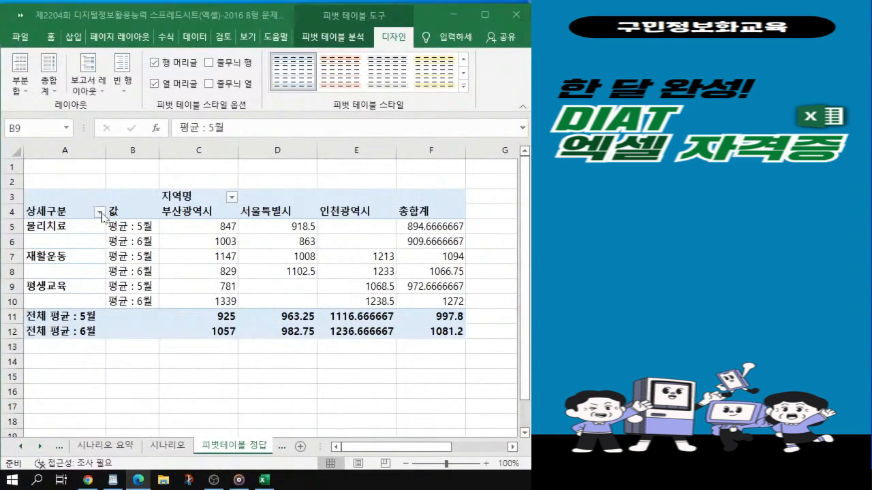
pyautogui.click(100, 212)
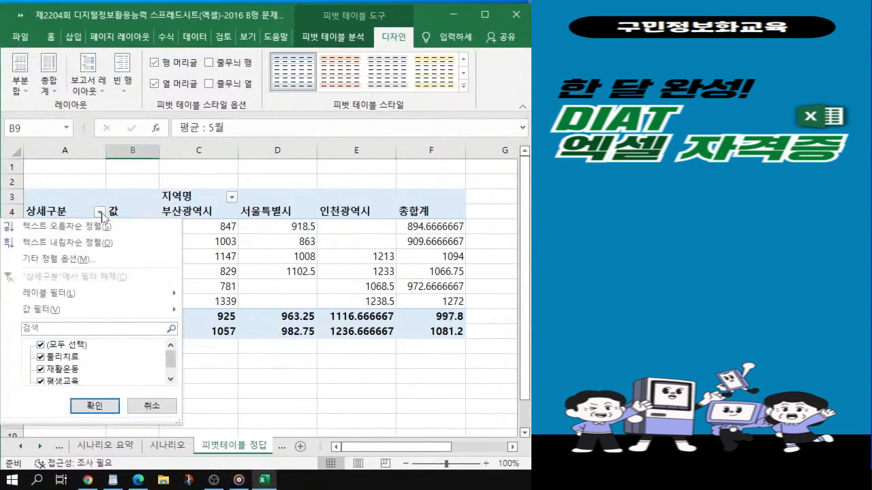
pyautogui.scroll(-1, 60, 381)
pyautogui.click(40, 370)
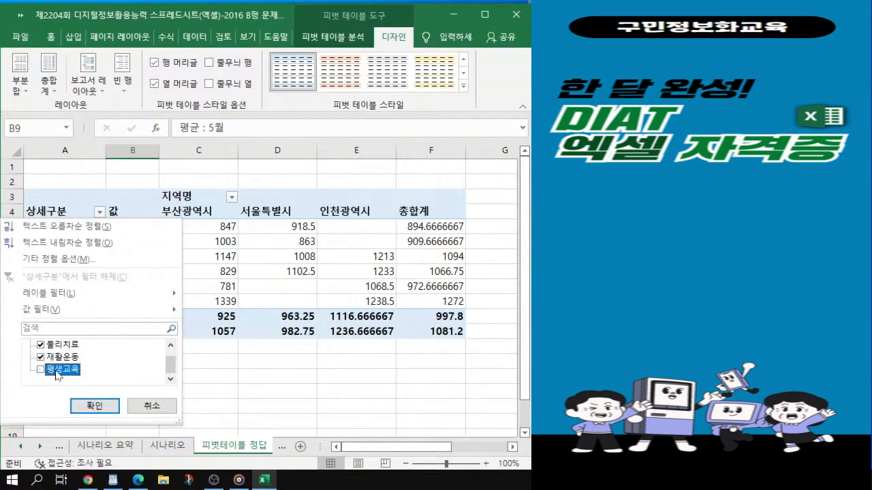
pyautogui.click(94, 407)
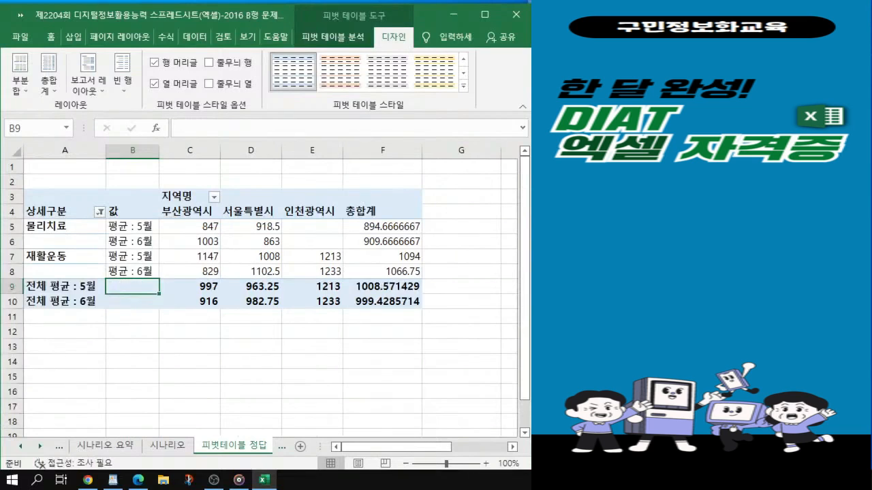
# In the pivot table options, enable merging and centering of cells with labels and set empty cells to show "*".
pyautogui.hotkey('alt', 'Tab')
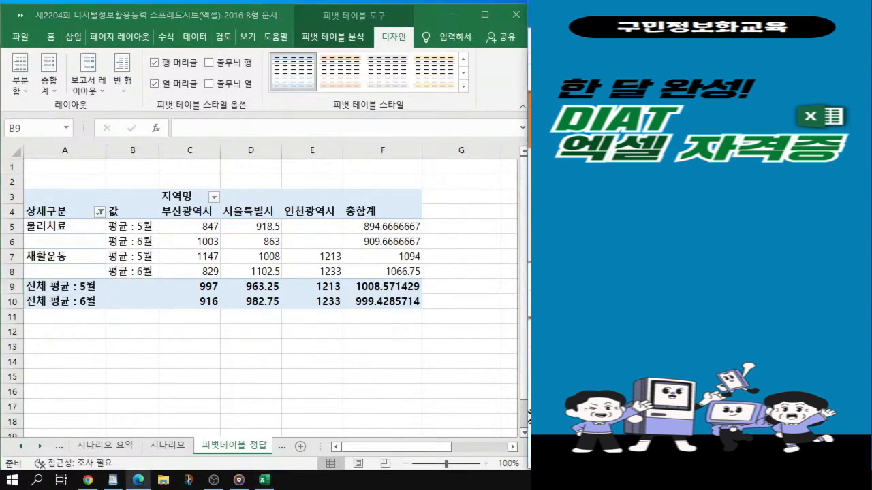
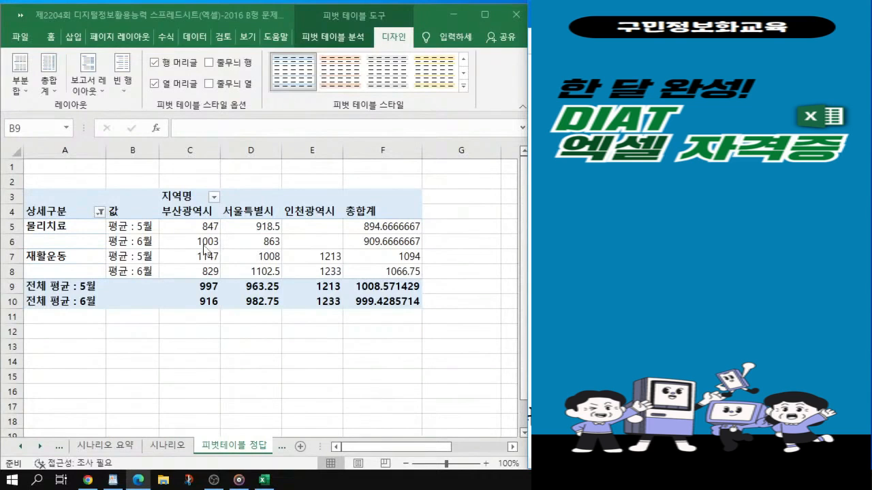
pyautogui.keyDown('ctrl'); pyautogui.scroll(1, 204, 249); pyautogui.keyUp('ctrl')
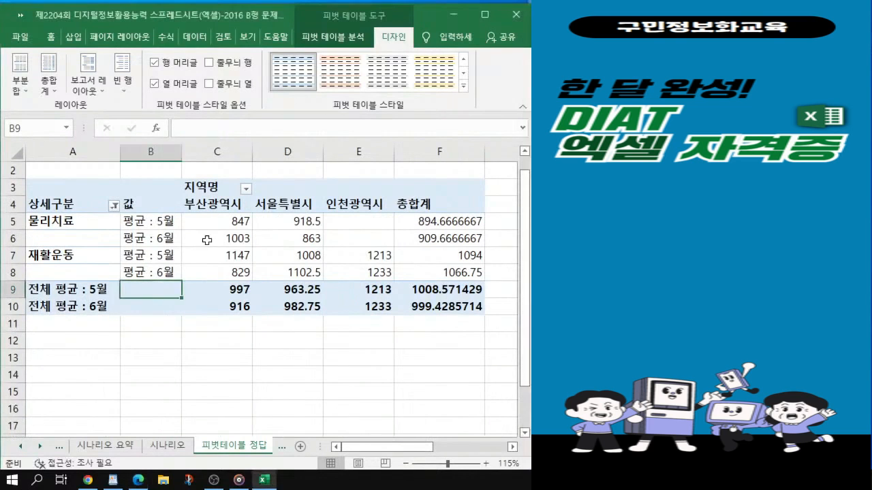
pyautogui.click(208, 240)
pyautogui.moveTo(206, 238)
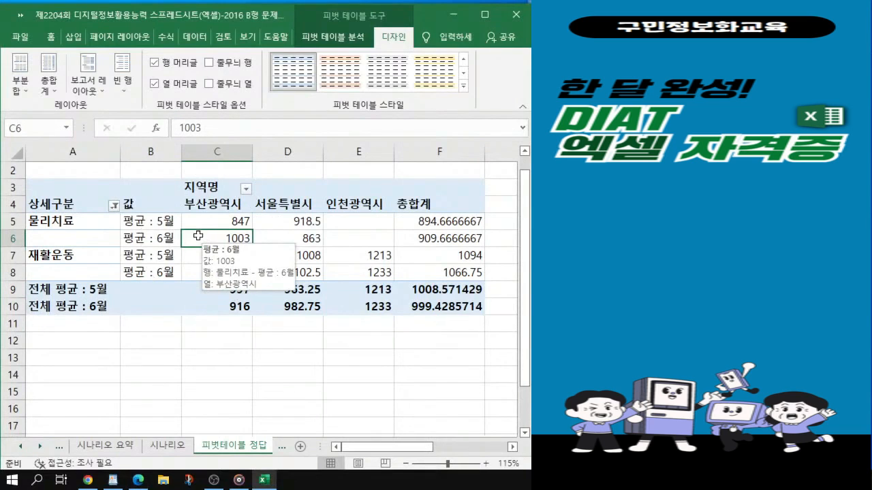
pyautogui.rightClick(197, 235)
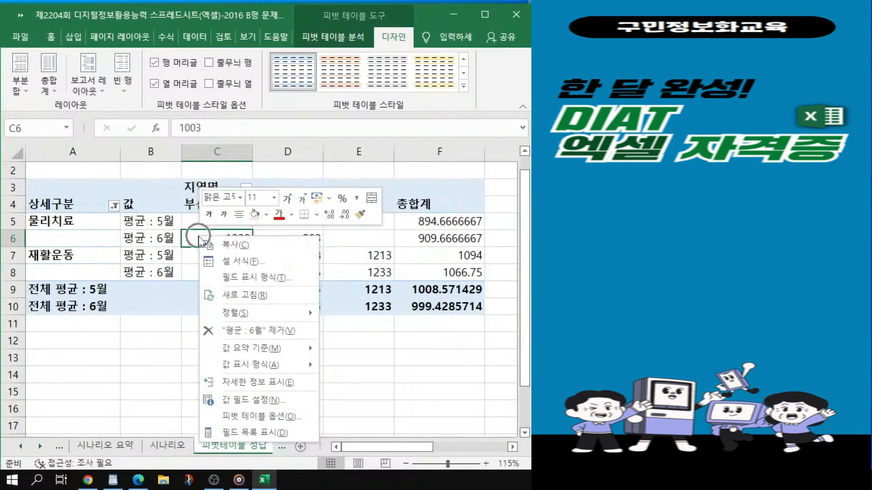
pyautogui.click(273, 418)
pyautogui.moveTo(242, 120); pyautogui.dragTo(252, 88)
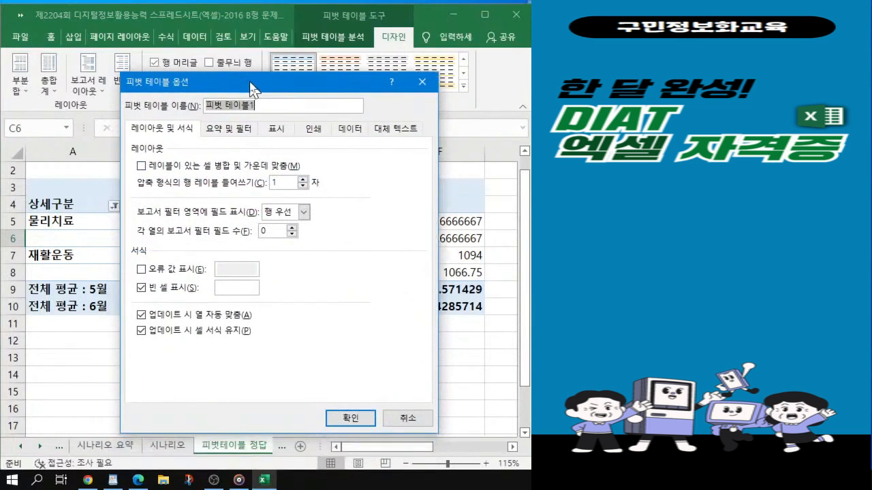
pyautogui.click(142, 166)
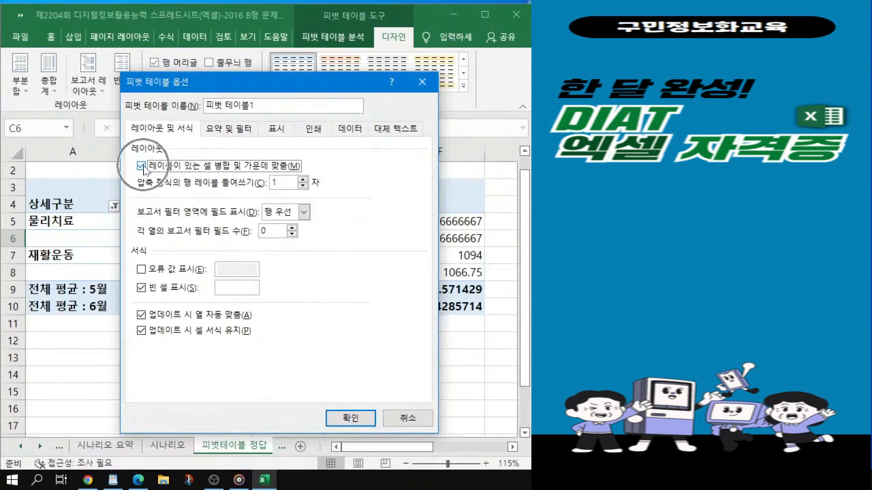
pyautogui.click(249, 287)
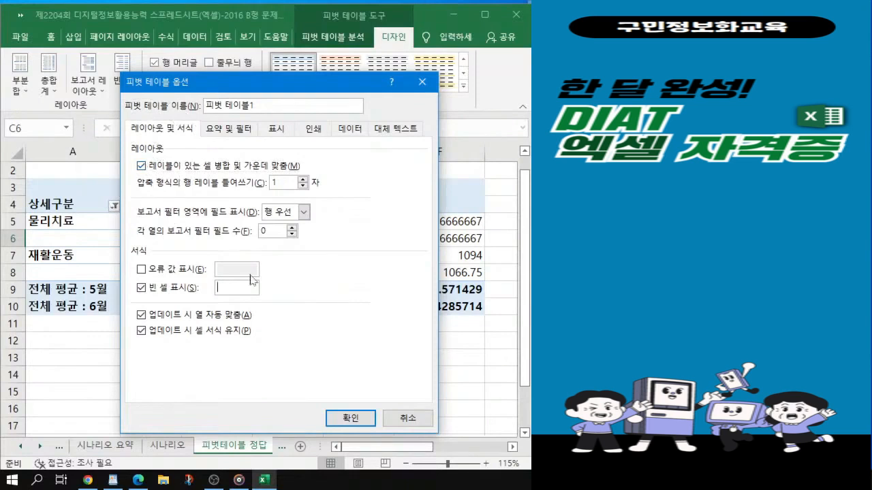
pyautogui.write('*')
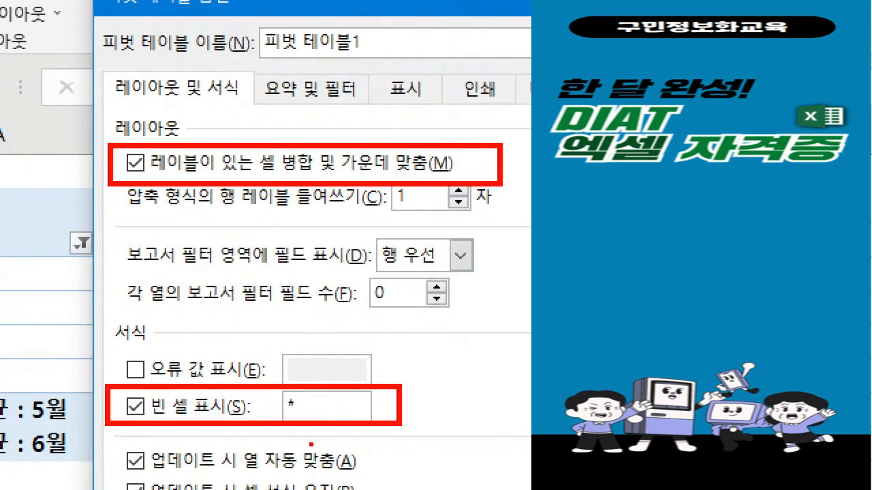
# Turn off 행 총합계 표시 in the pivot table options and apply the settings.
pyautogui.moveTo(287, 416); pyautogui.dragTo(310, 411)
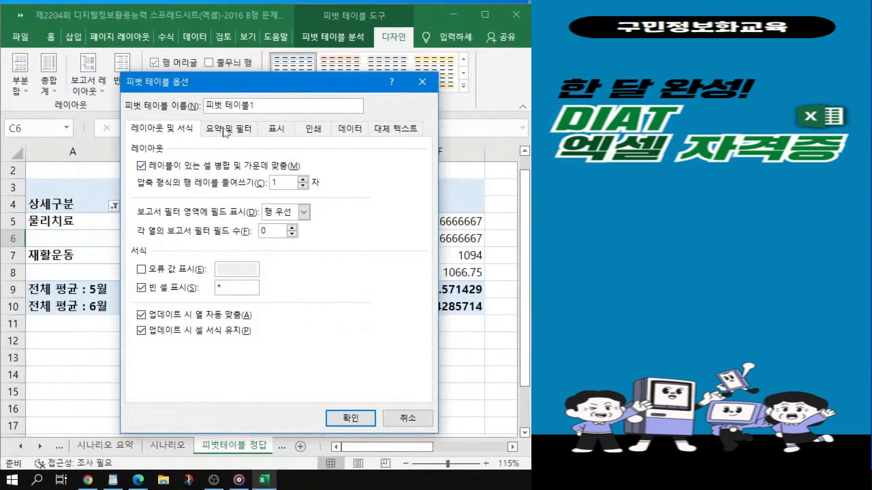
pyautogui.click(225, 129)
pyautogui.click(173, 165)
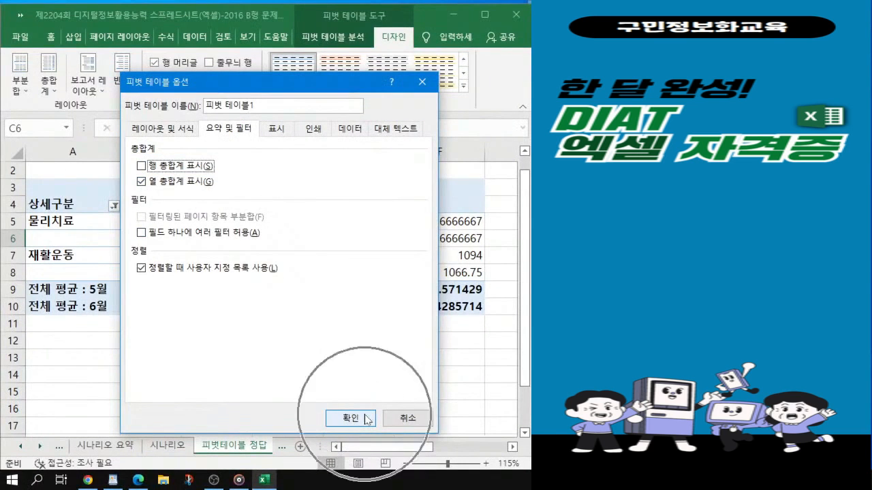
pyautogui.click(367, 420)
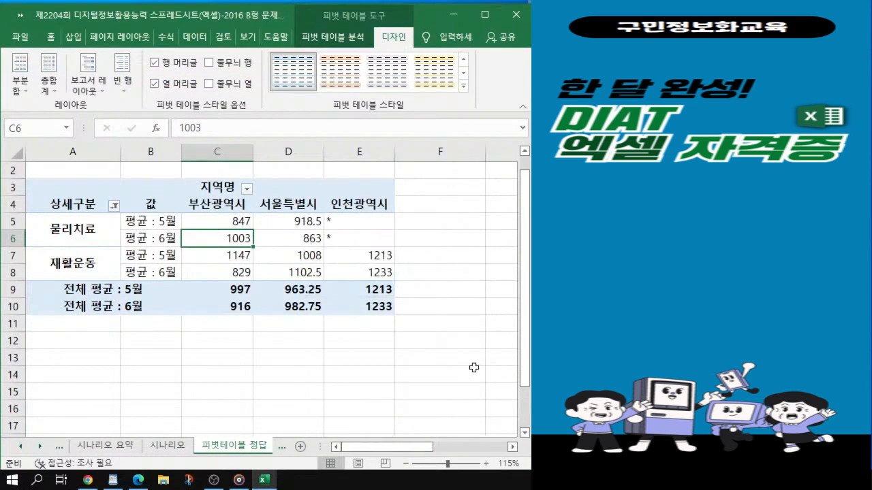
# Set the number format of the pivot values in C5:E10 to 숫자 with the 1000 단위 구분 기호 enabled.
pyautogui.hotkey('alt', 'Tab')
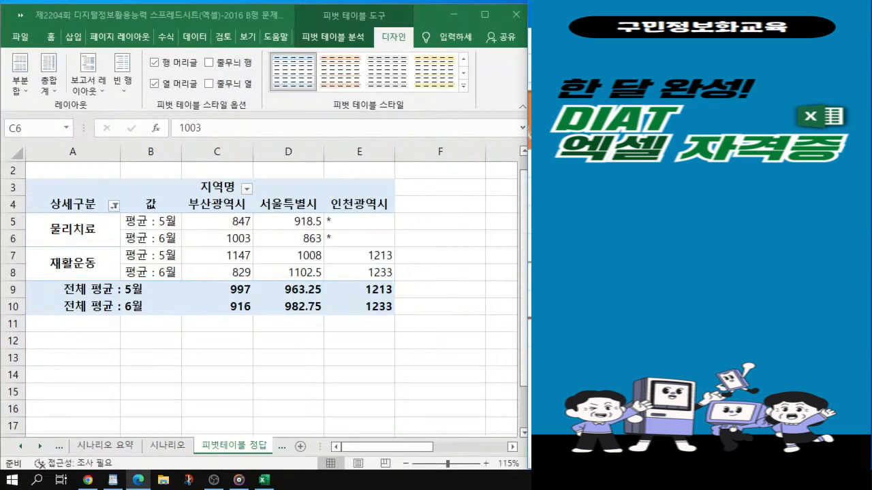
pyautogui.click(218, 236)
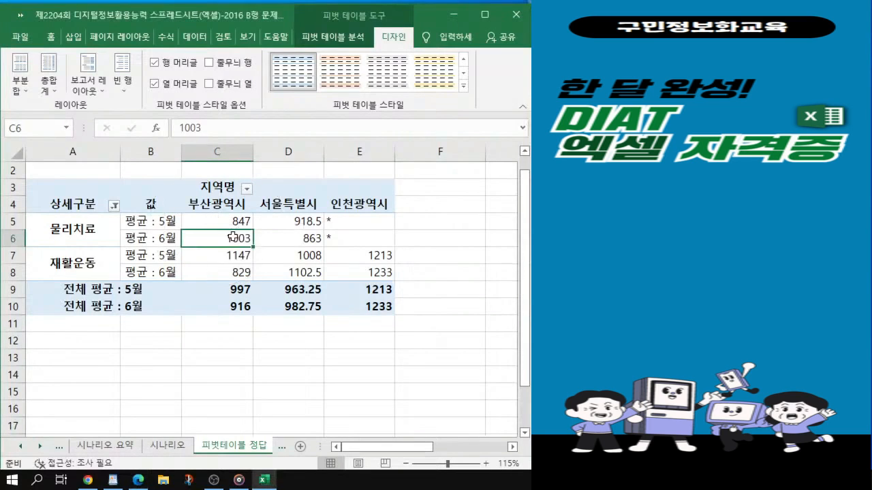
pyautogui.click(212, 222)
pyautogui.moveTo(212, 222); pyautogui.dragTo(373, 310)
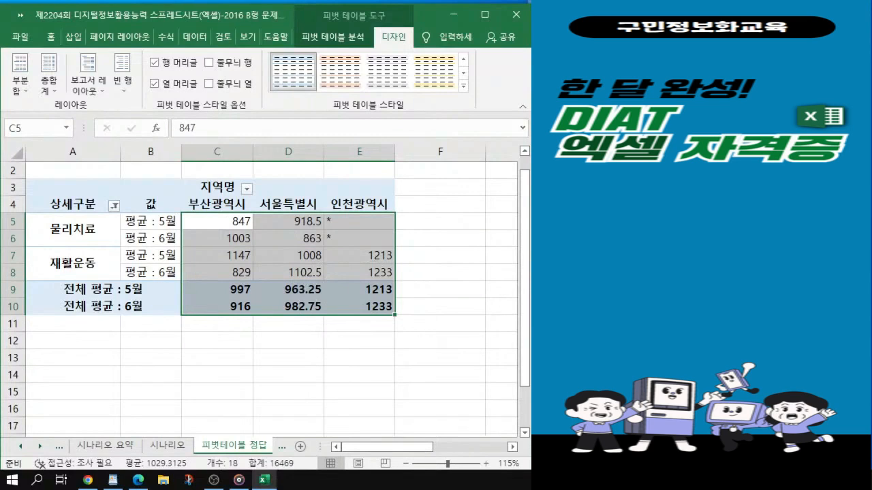
pyautogui.hotkey('alt', 'Tab')
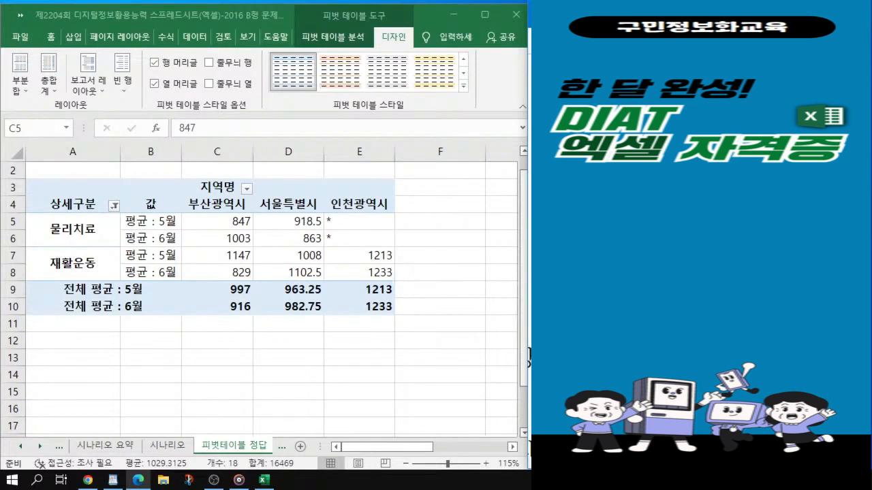
pyautogui.click(263, 249)
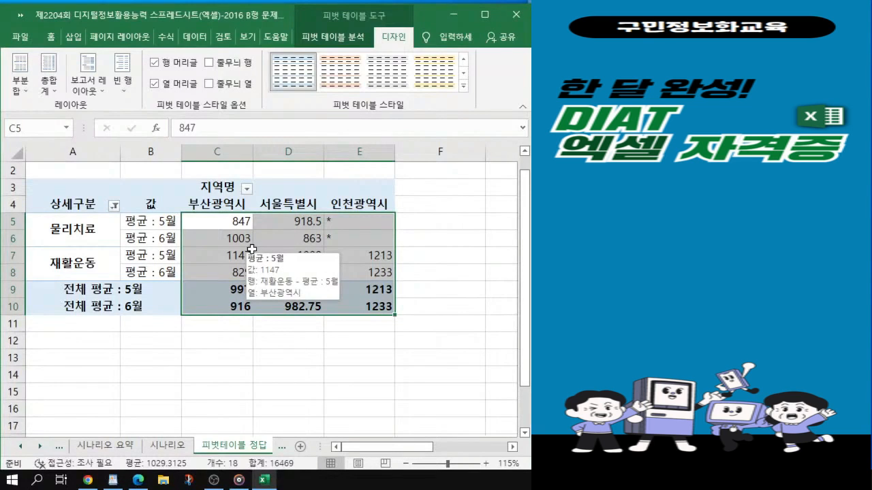
pyautogui.hotkey('ctrl', '1')
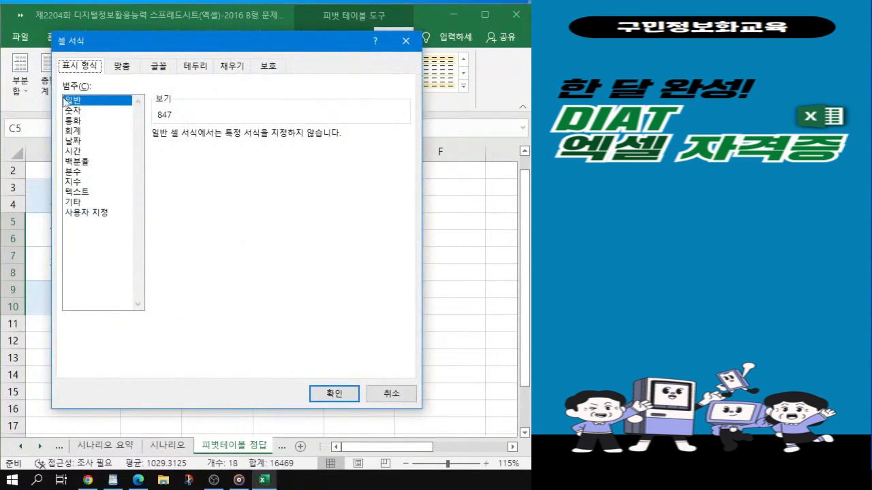
pyautogui.click(73, 110)
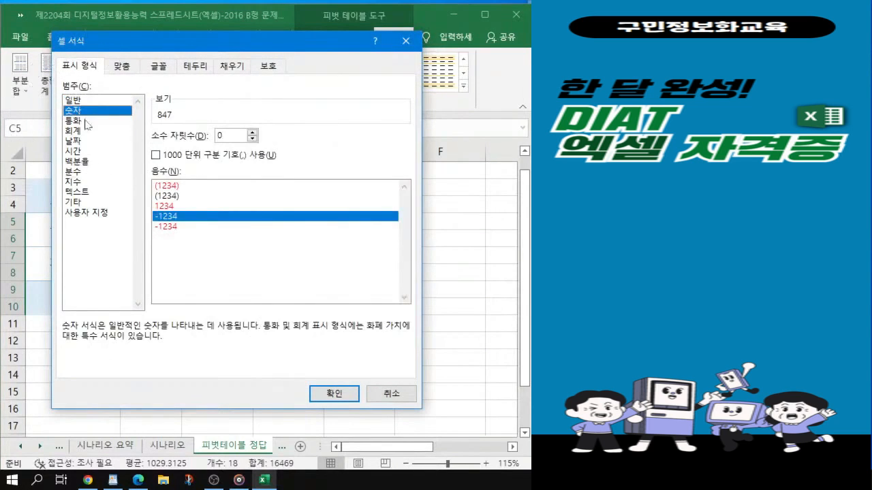
pyautogui.click(175, 157)
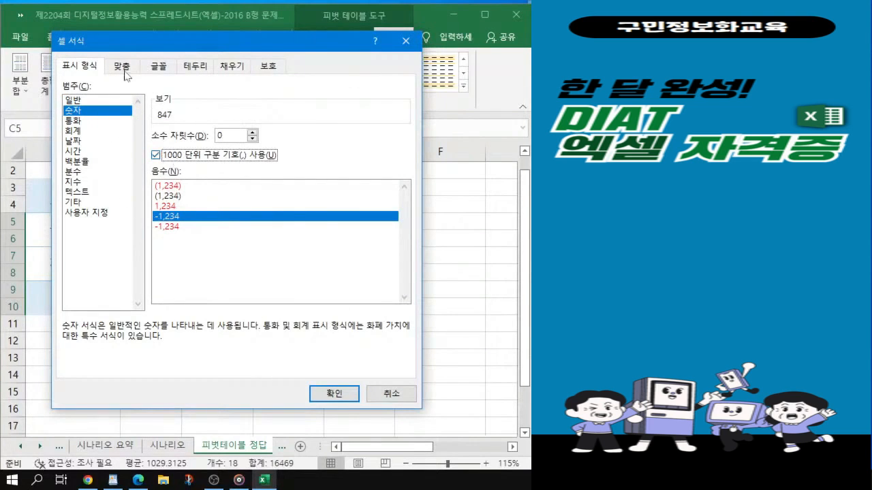
# Set the horizontal alignment of the pivot values in C5:E10 to 오른쪽 (들여쓰기) and apply the cell formatting.
pyautogui.press('ctrl')
pyautogui.press('ctrl')
pyautogui.press('ctrl')
pyautogui.press('ctrl')
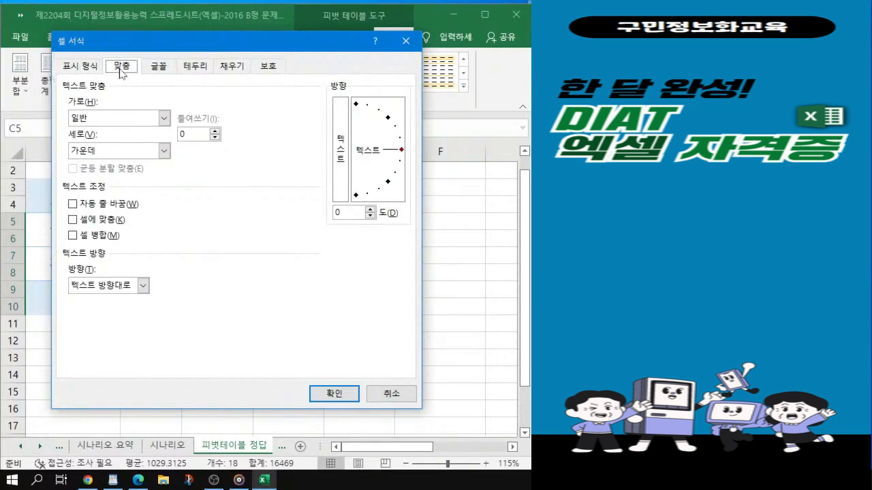
pyautogui.click(164, 118)
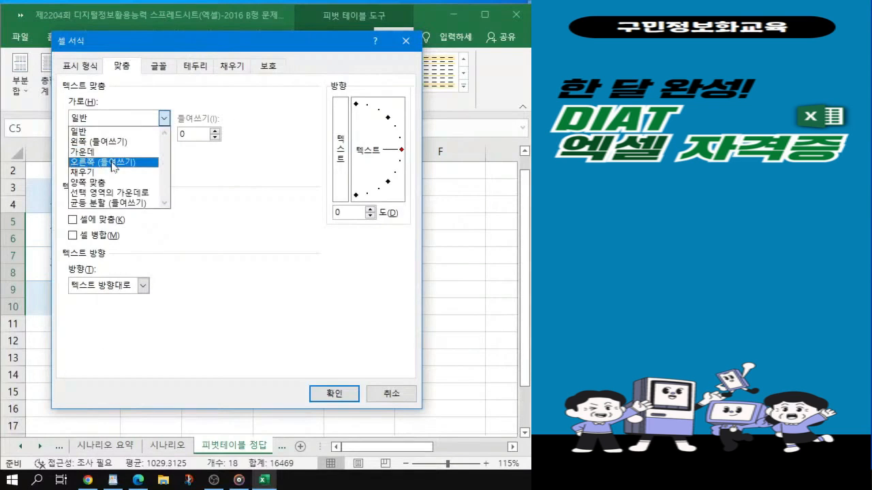
pyautogui.click(114, 162)
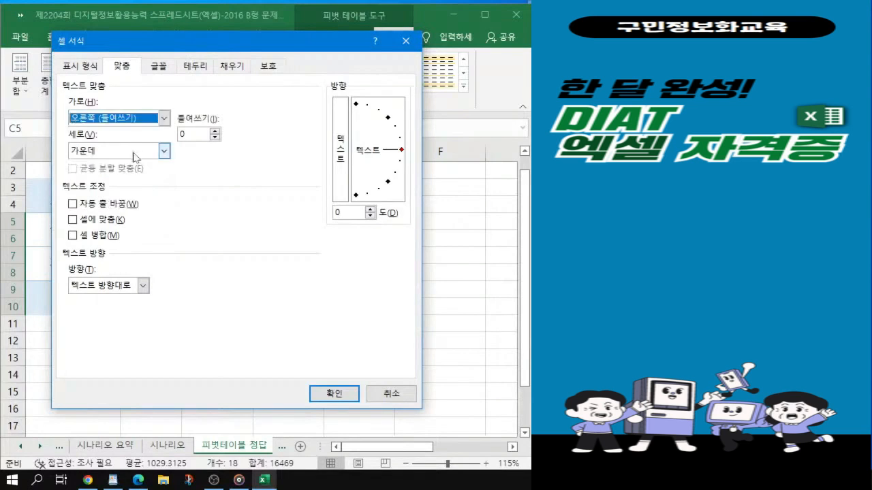
pyautogui.click(88, 68)
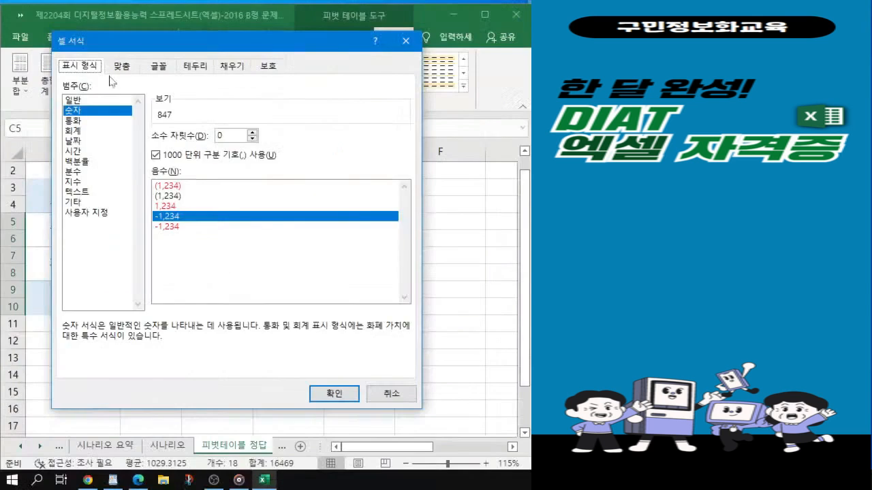
pyautogui.click(244, 59)
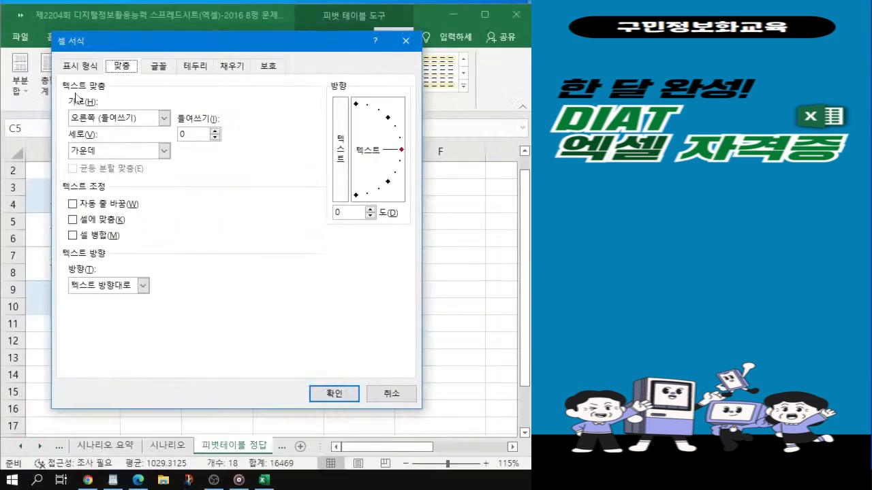
pyautogui.click(347, 395)
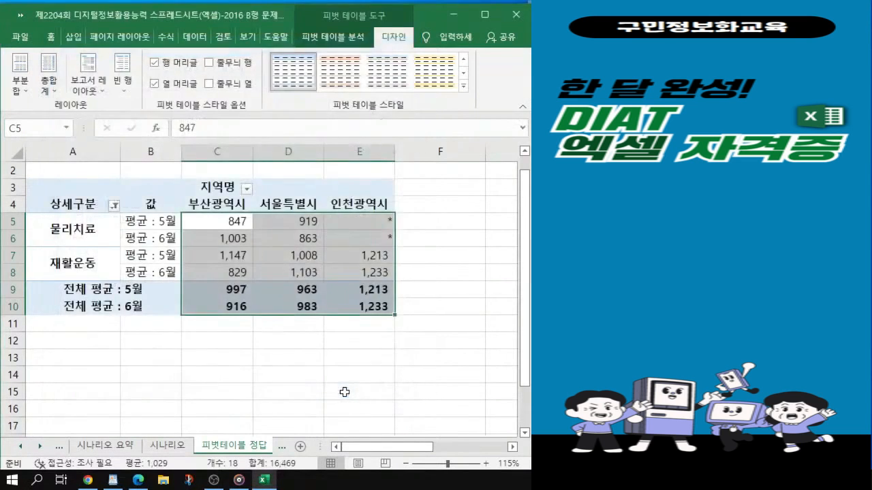
pyautogui.click(220, 270)
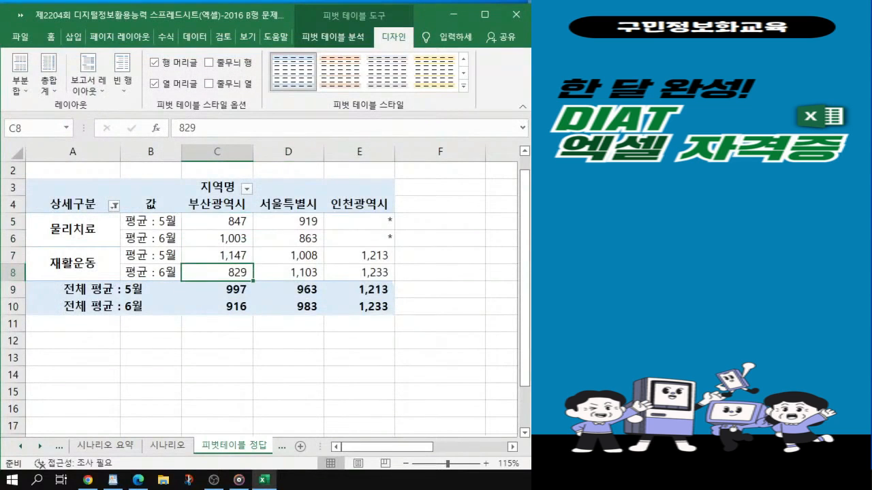
# Apply the pivot table style 연한 주황, 피벗 스타일 보통 10 to the pivot table.
pyautogui.hotkey('alt', 'Tab')
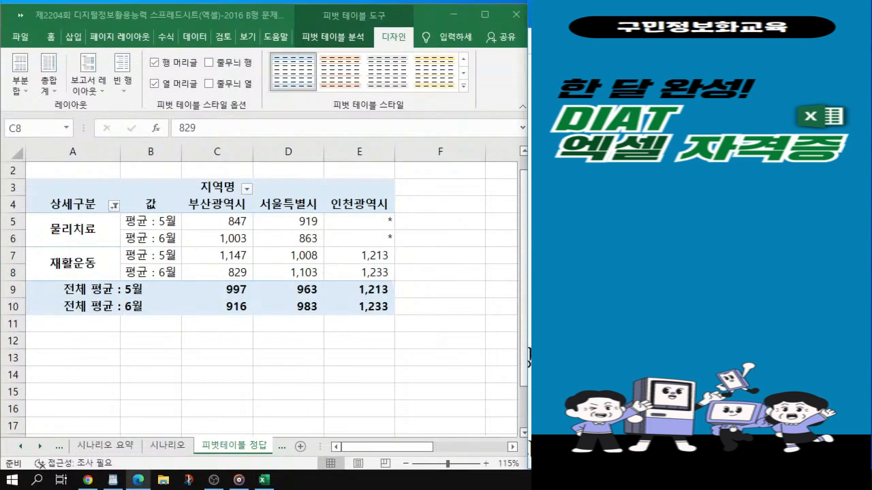
pyautogui.click(464, 87)
pyautogui.click(464, 87)
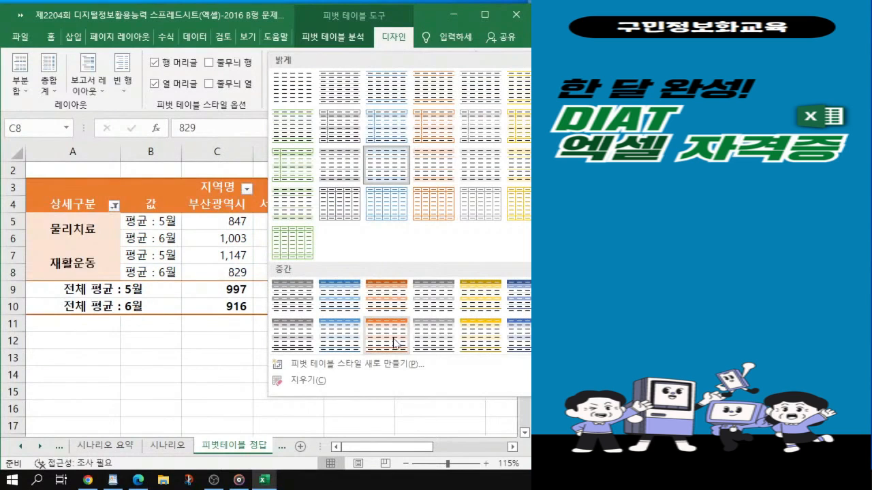
pyautogui.scroll(-3, 393, 343)
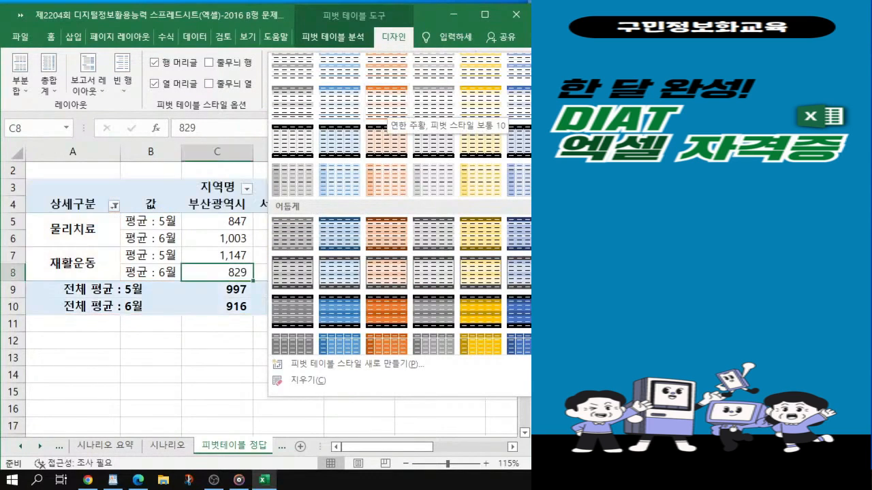
pyautogui.click(681, 205)
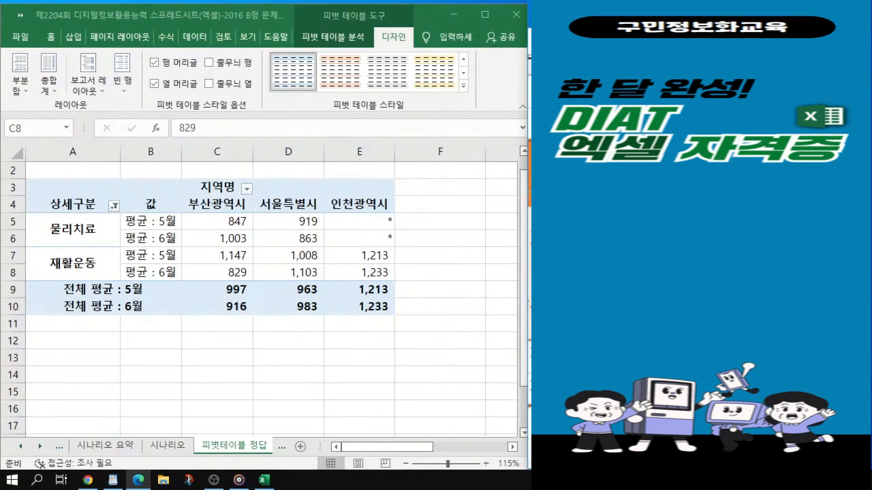
pyautogui.click(183, 276)
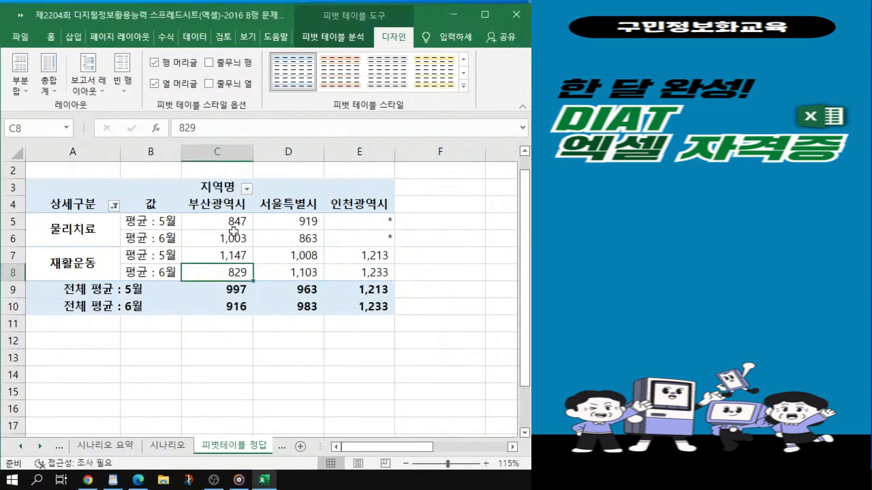
pyautogui.click(463, 88)
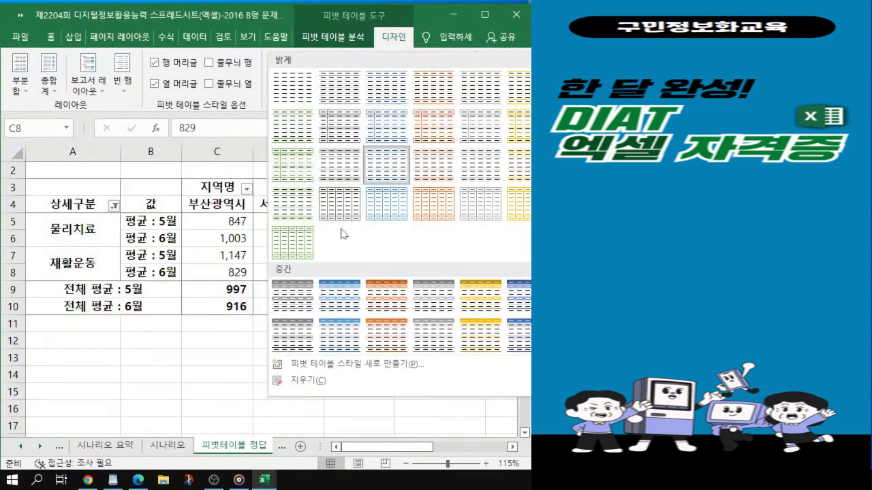
pyautogui.scroll(-3, 386, 292)
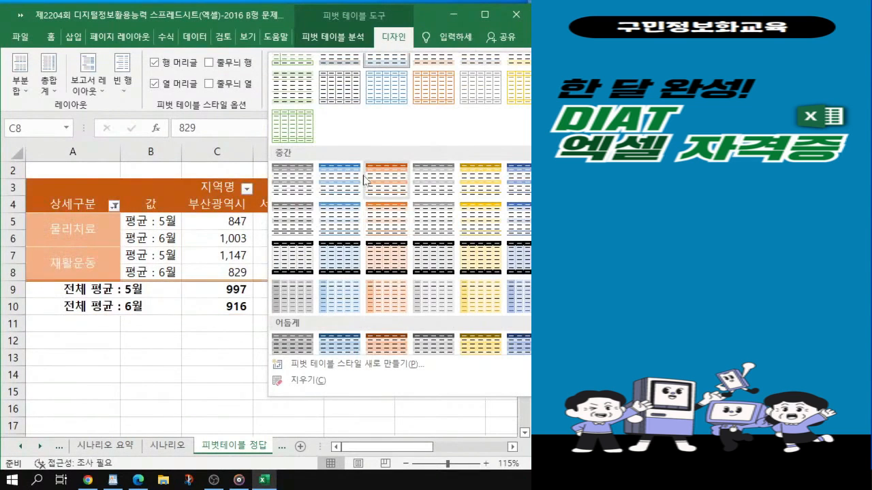
pyautogui.click(382, 220)
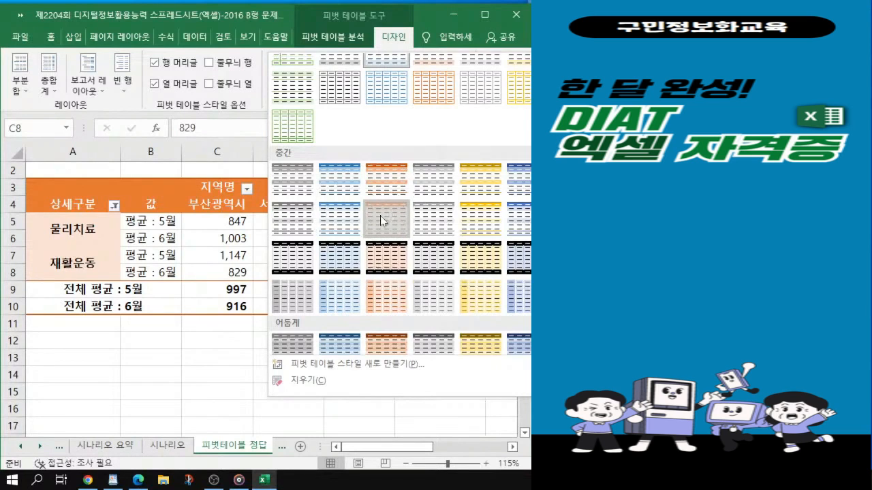
pyautogui.click(381, 220)
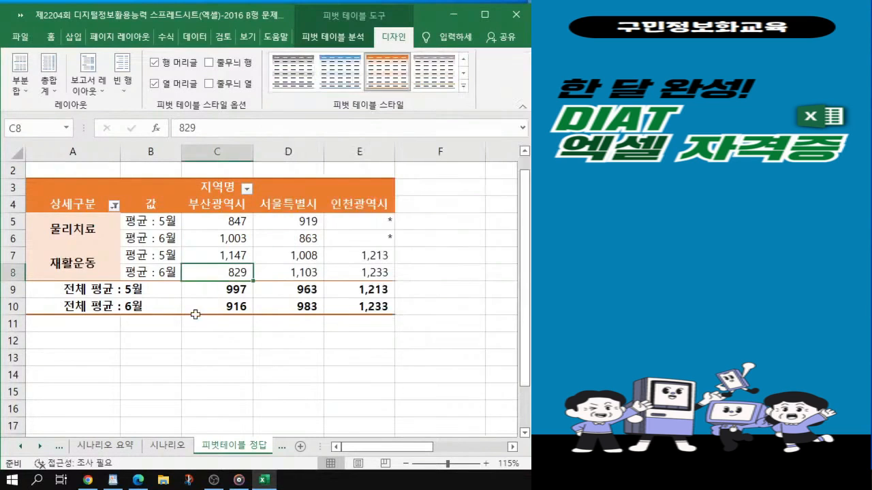
pyautogui.click(149, 317)
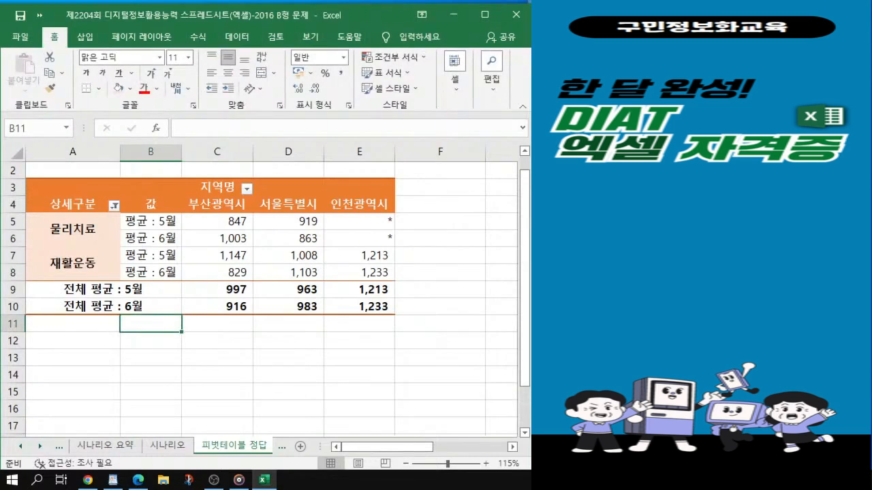
# Go to the 차트 sheet and examine the chart task's data table and sample chart in the exam PDF.
pyautogui.hotkey('alt', 'Tab')
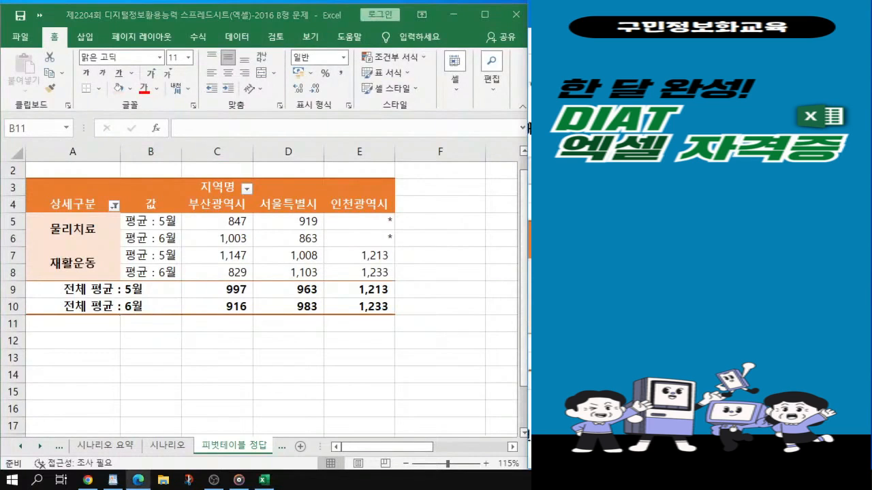
pyautogui.press('ctrl')
pyautogui.press('ctrl')
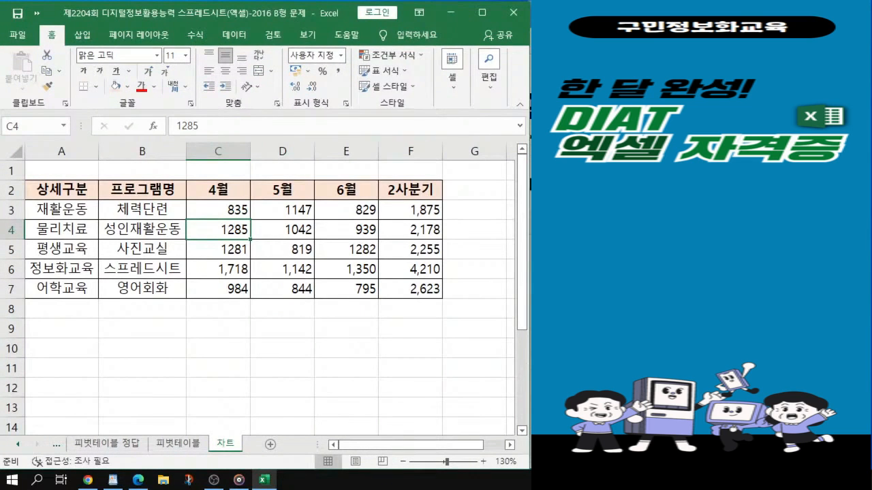
pyautogui.hotkey('alt', 'Tab')
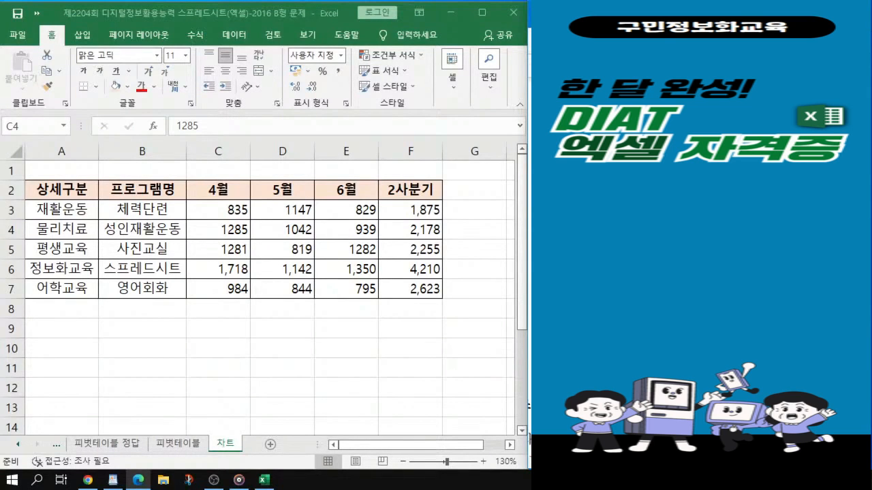
pyautogui.press('super+Up')
pyautogui.scroll(2, 431, 273)
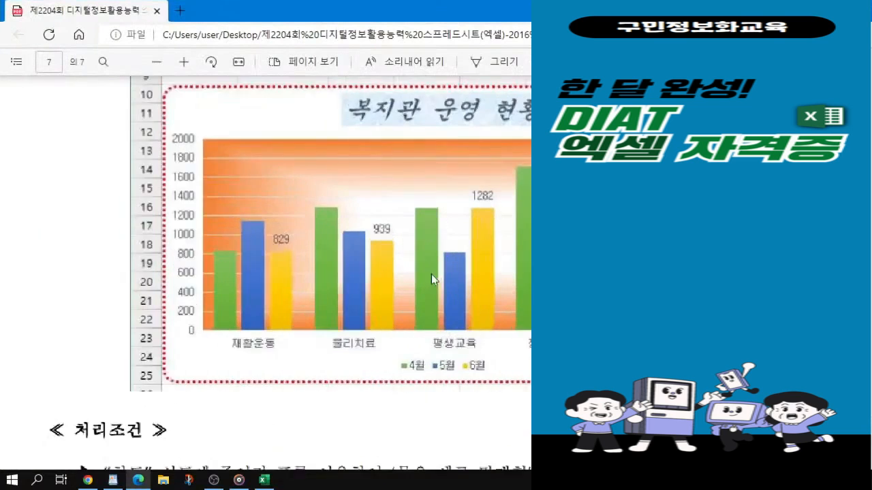
pyautogui.scroll(2, 468, 435)
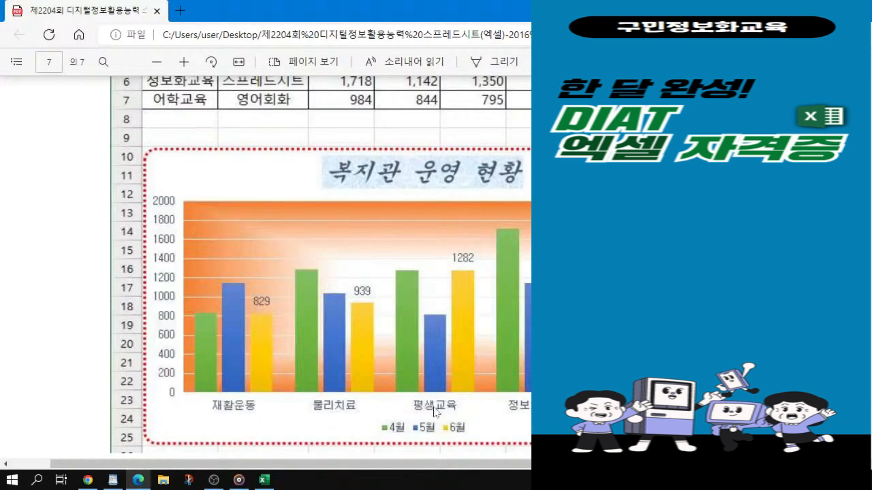
pyautogui.scroll(3, 224, 238)
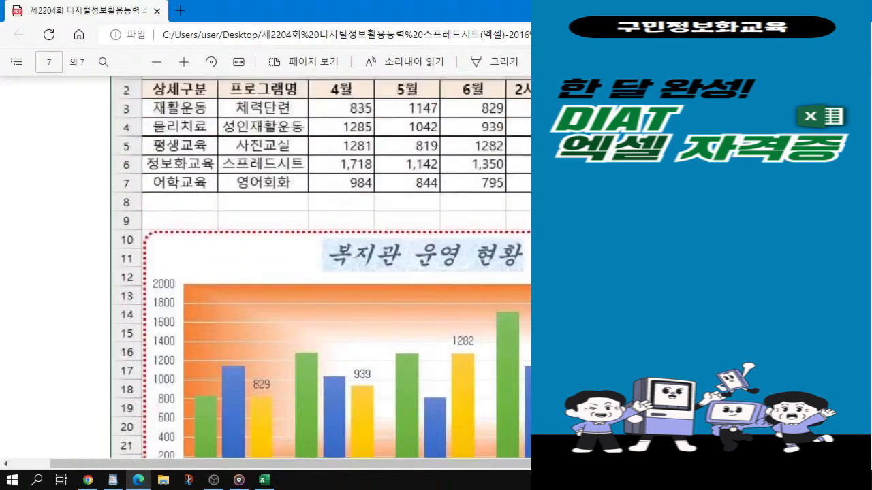
pyautogui.press('ctrl')
pyautogui.press('ctrl')
pyautogui.press('ctrl')
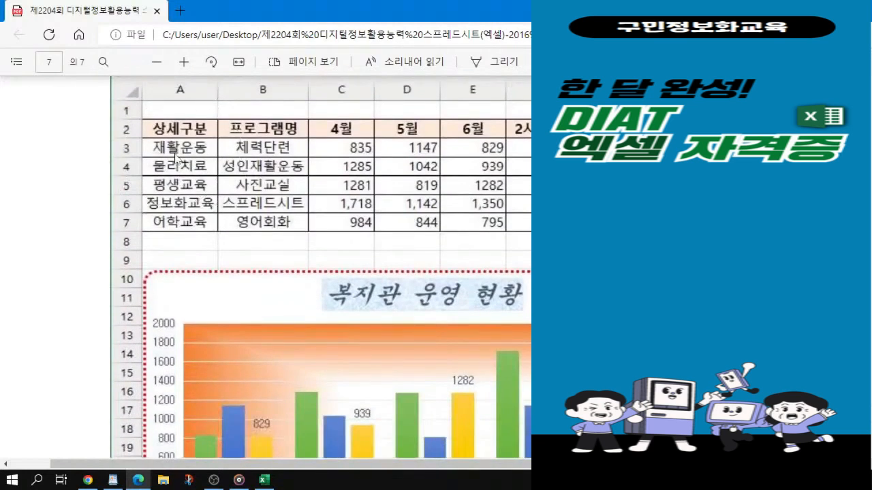
pyautogui.press('ctrl')
pyautogui.scroll(-3, 438, 366)
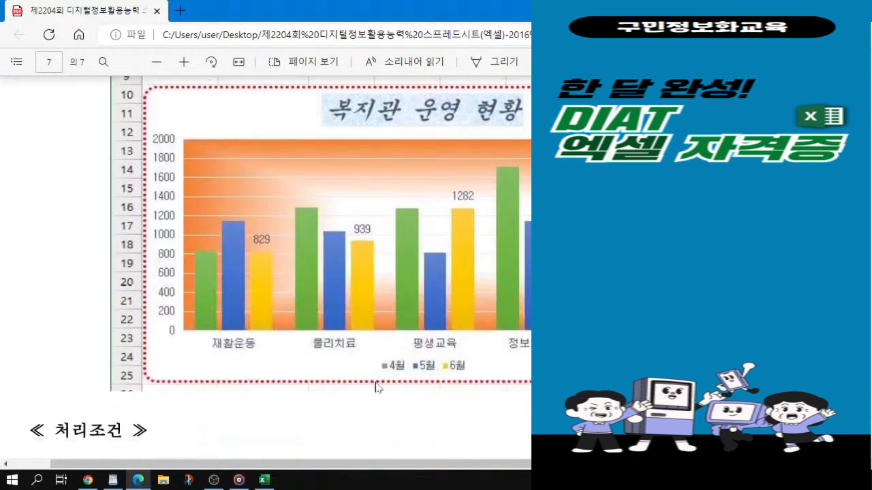
pyautogui.press('ctrl')
pyautogui.press('ctrl')
pyautogui.press('ctrl')
pyautogui.moveTo(682, 10); pyautogui.dragTo(760, 37)
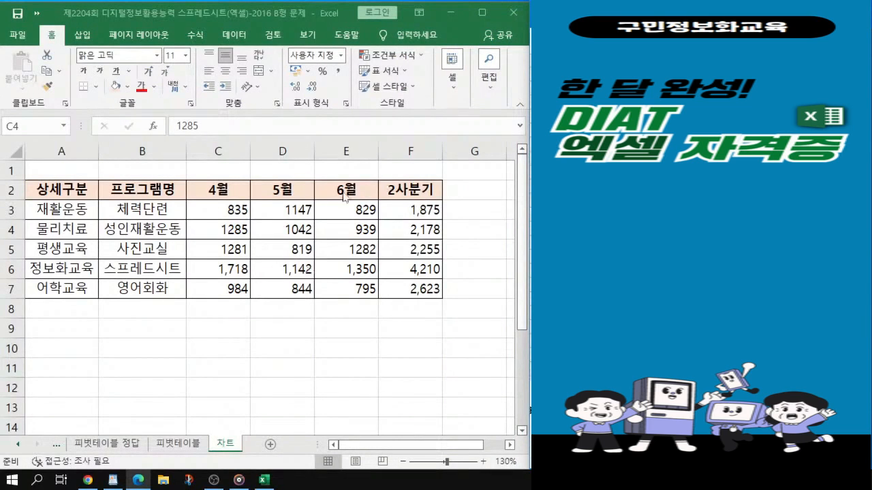
# Insert a 묶은 세로 막대형 chart from the 상세구분 and 4월 to 6월 data in A2:A7 and C2:E7.
pyautogui.moveTo(64, 192); pyautogui.dragTo(71, 287)
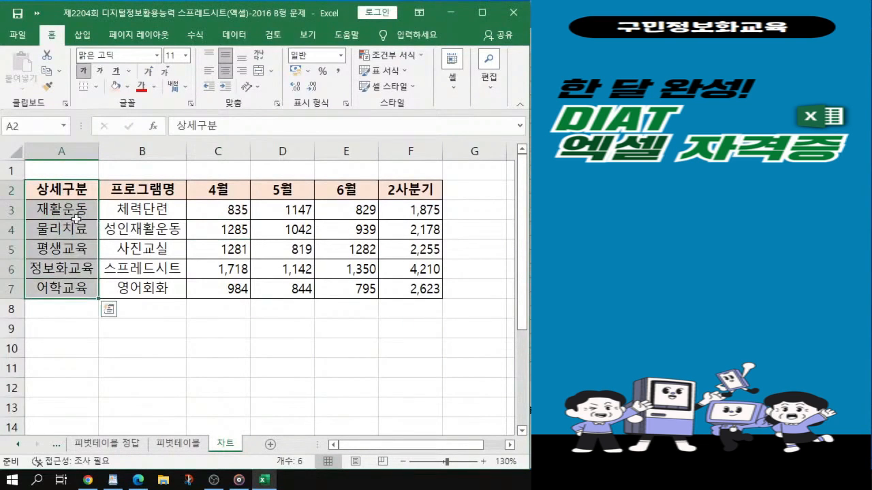
pyautogui.moveTo(75, 190); pyautogui.dragTo(80, 291)
pyautogui.keyDown('ctrl'); pyautogui.moveTo(222, 190); pyautogui.dragTo(344, 288); pyautogui.keyUp('ctrl')
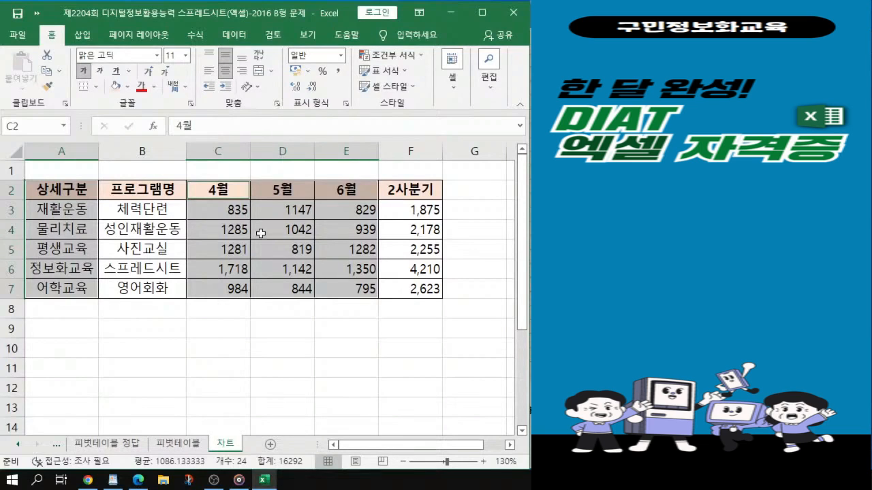
pyautogui.click(80, 36)
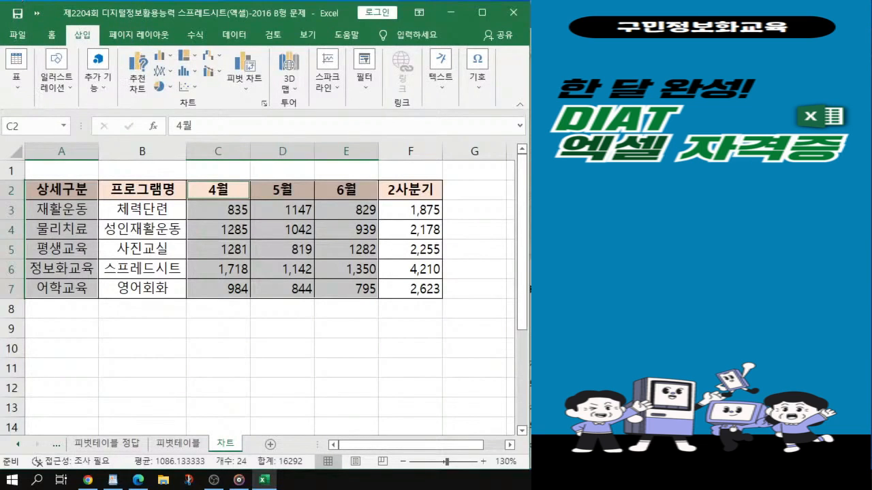
pyautogui.hotkey('alt', 'Tab')
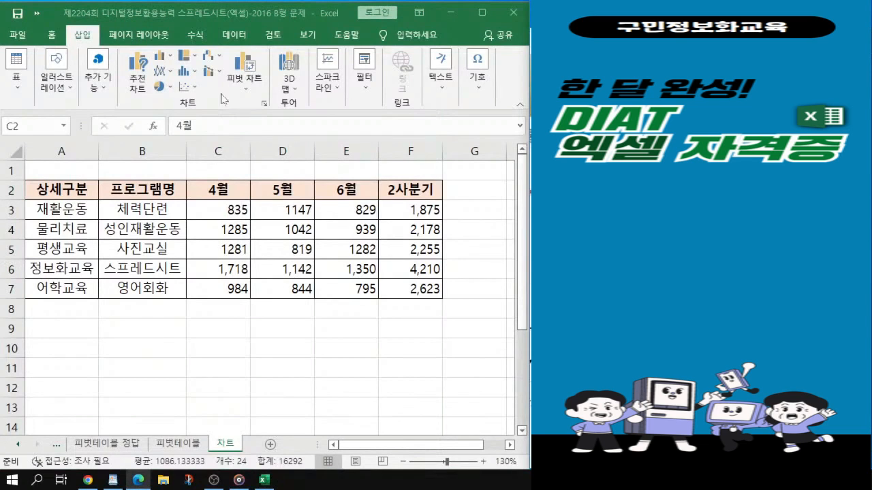
pyautogui.click(169, 60)
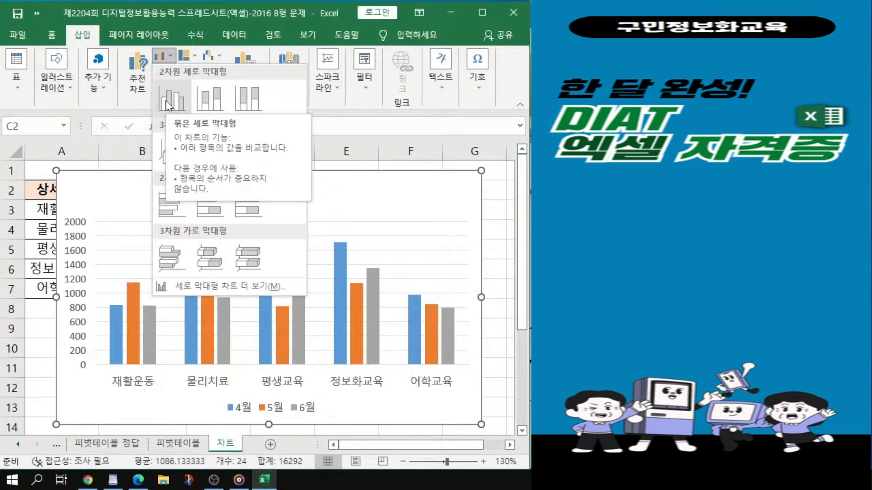
pyautogui.press('ctrl')
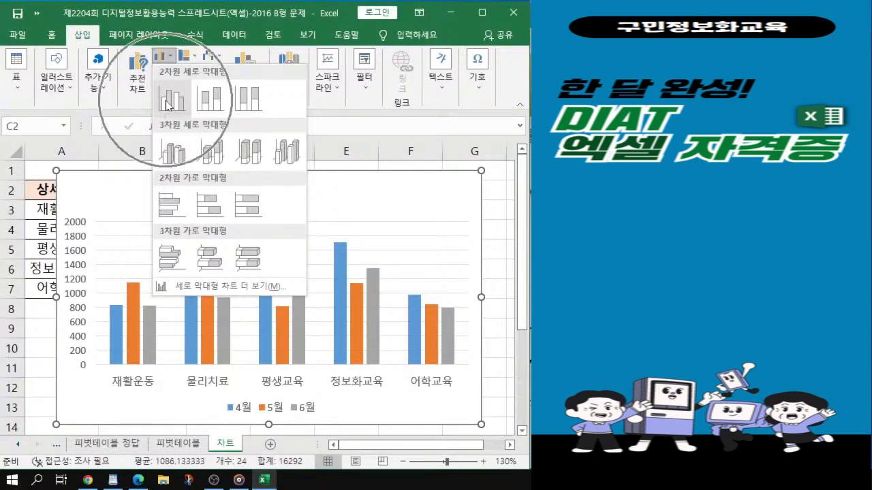
pyautogui.click(169, 106)
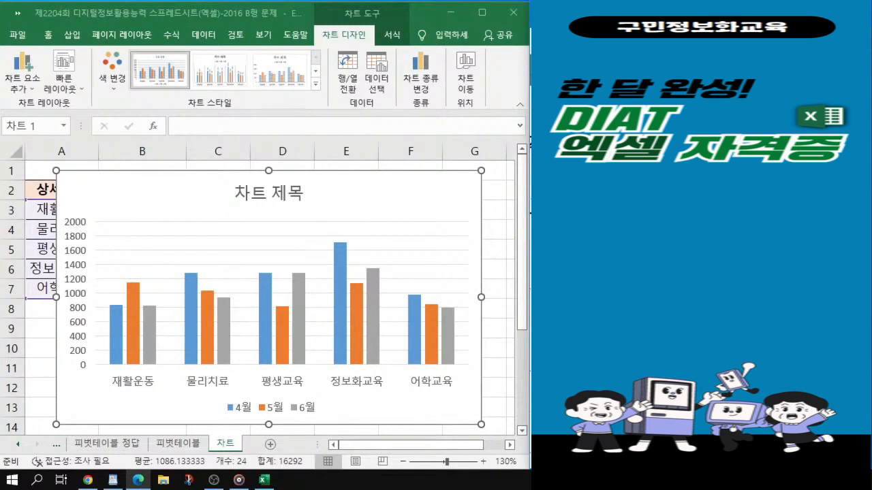
# Replace the chart title placeholder text with 복지관 운영 현황.
pyautogui.click(240, 194)
pyautogui.moveTo(238, 193); pyautogui.dragTo(314, 196)
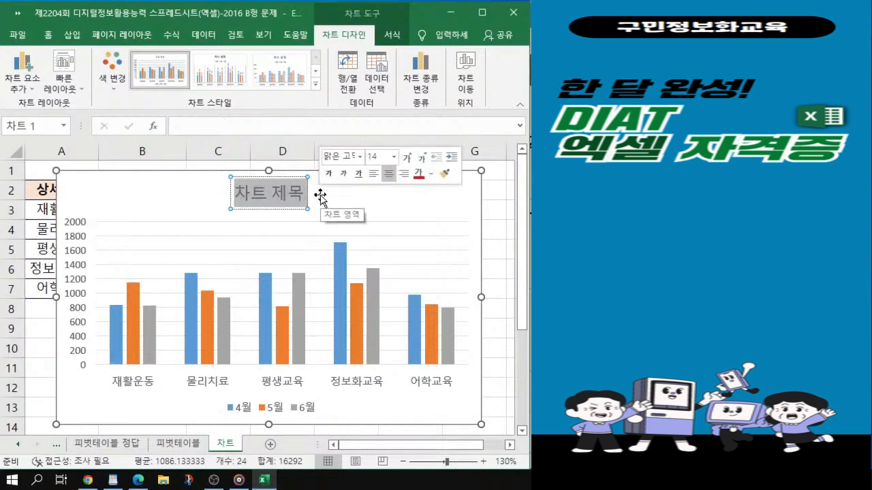
pyautogui.write('복')
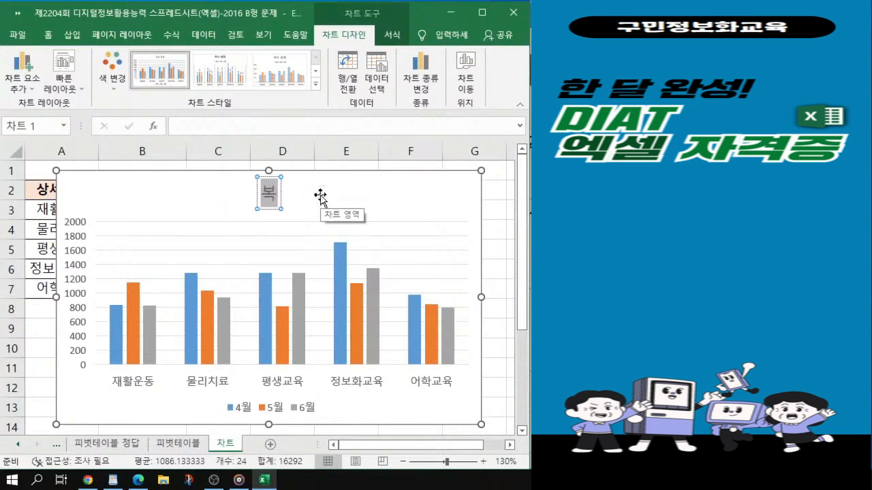
pyautogui.write('지관')
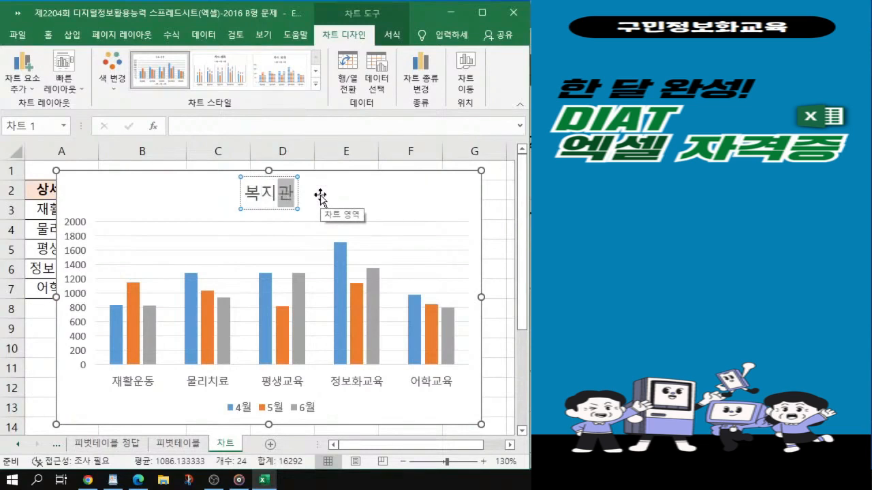
pyautogui.write(' 운여')
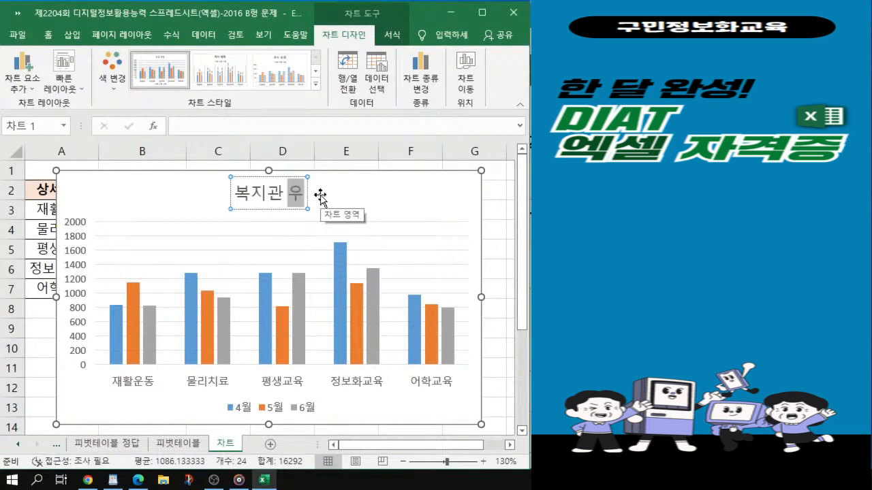
pyautogui.write('영 현')
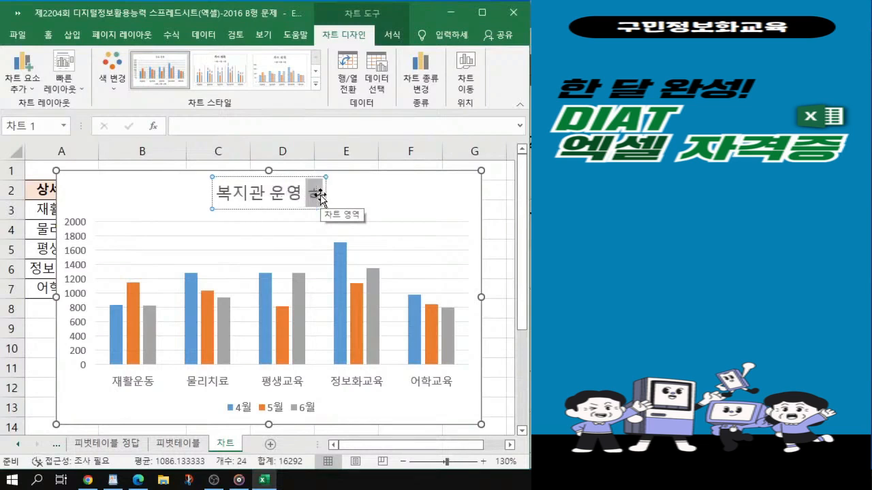
pyautogui.write('치황')
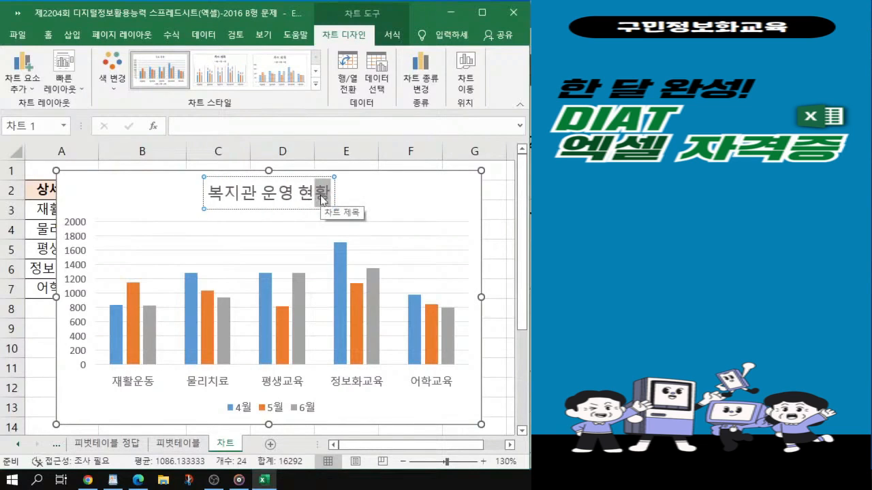
pyautogui.hotkey('alt', 'Tab')
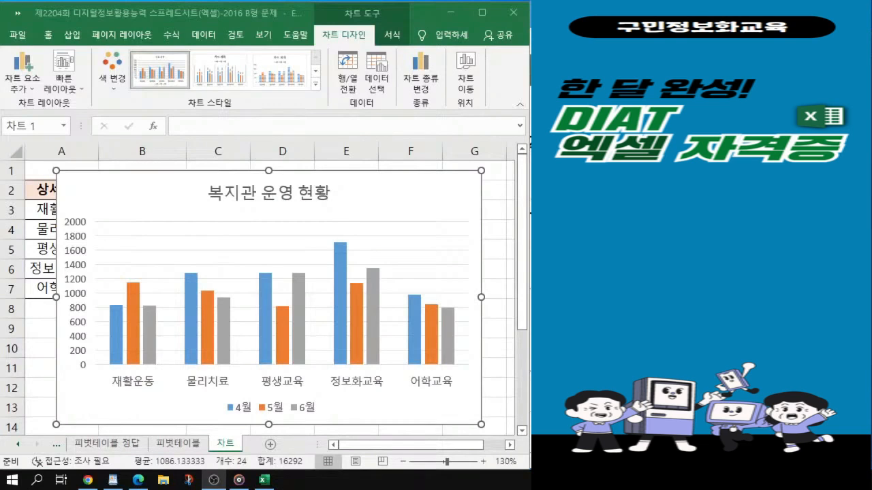
pyautogui.hotkey('alt', 'Tab')
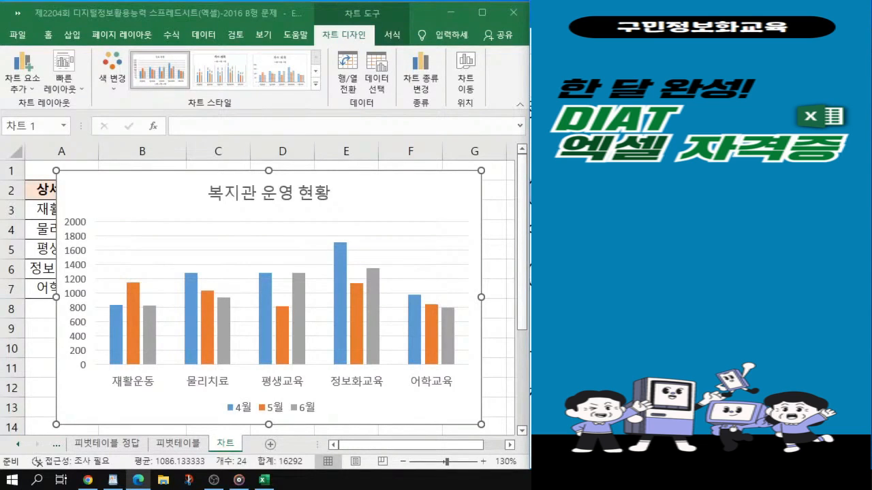
# Change the chart colors to the colorful palette 다양한 색상표 4.
pyautogui.click(421, 404)
pyautogui.click(393, 196)
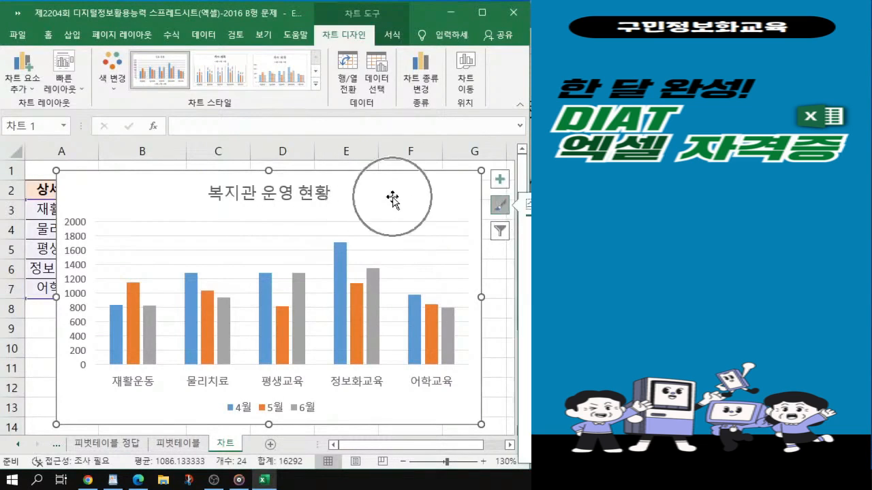
pyautogui.press('ctrl')
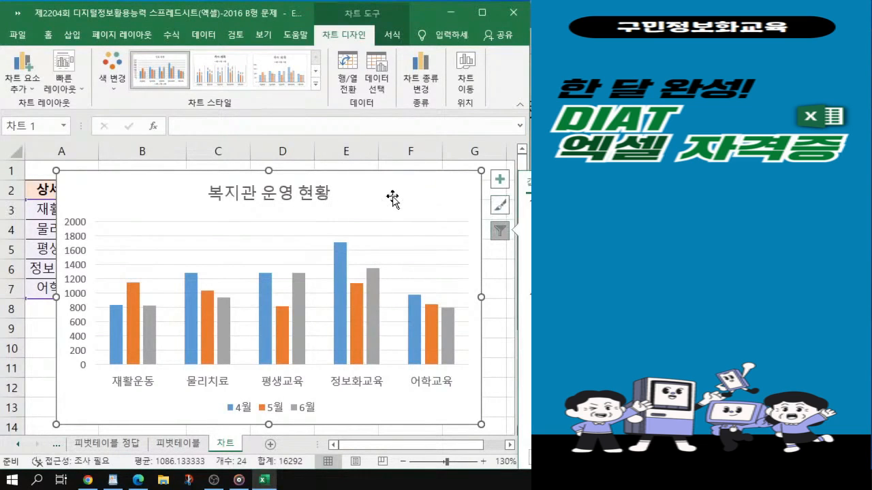
pyautogui.press('Escape')
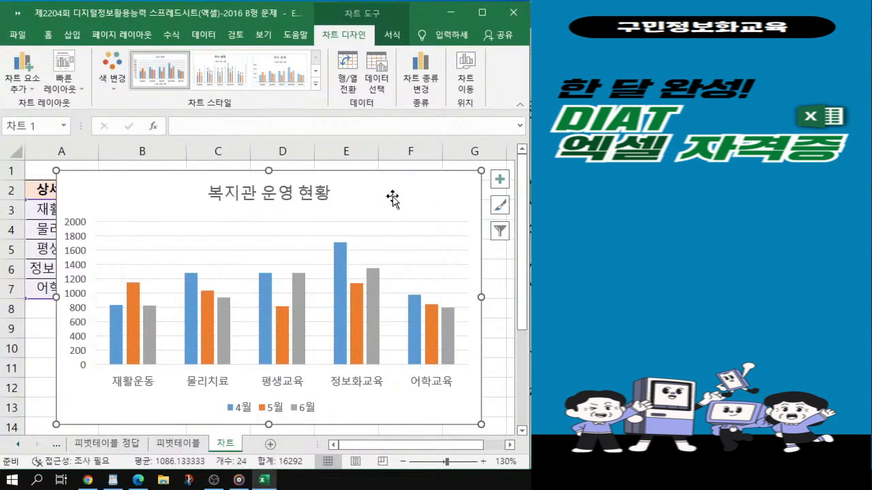
pyautogui.click(117, 86)
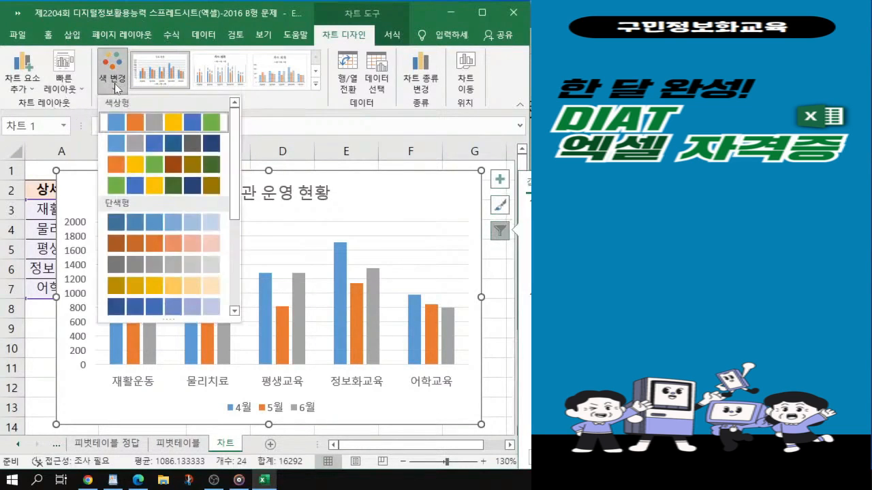
pyautogui.click(117, 84)
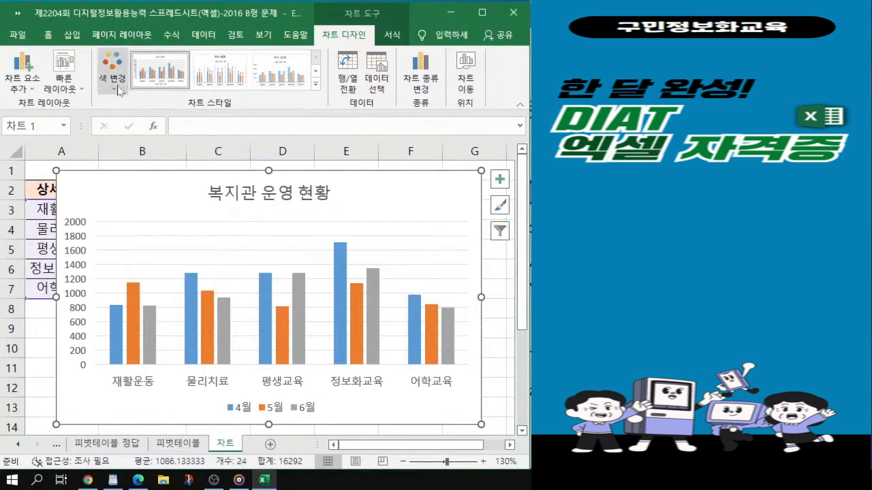
pyautogui.click(107, 86)
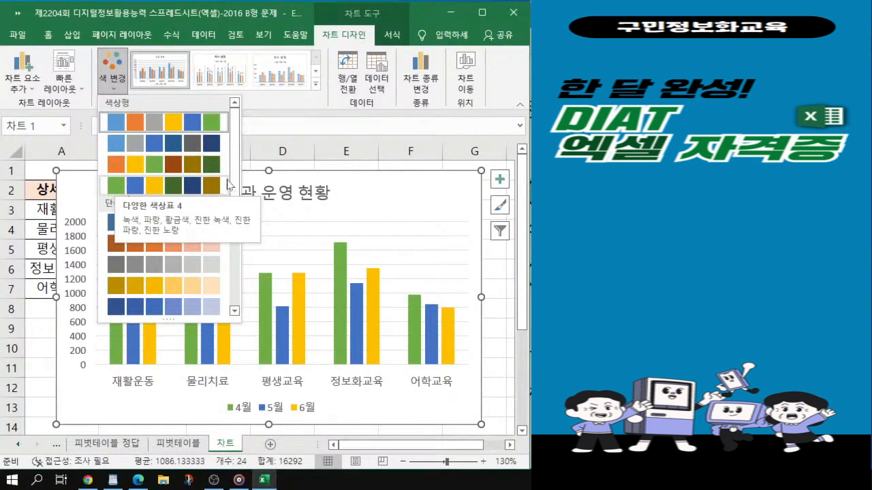
pyautogui.click(235, 312)
pyautogui.moveTo(237, 221); pyautogui.dragTo(236, 203)
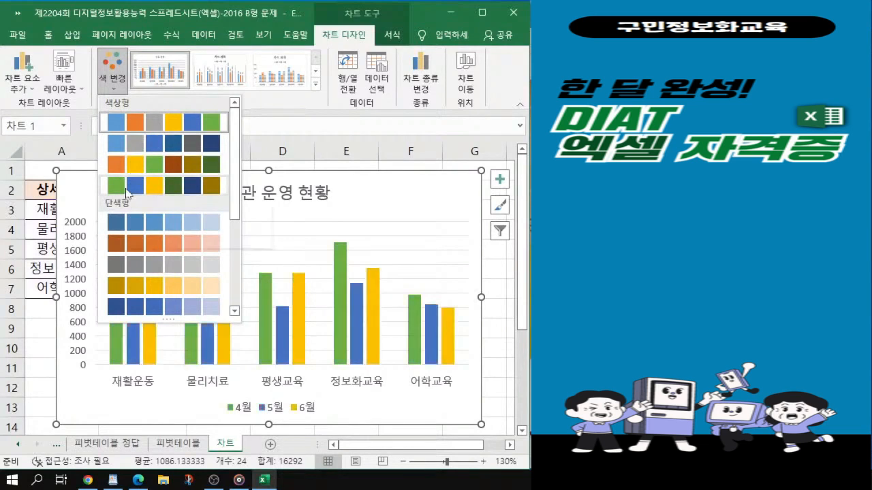
pyautogui.click(125, 192)
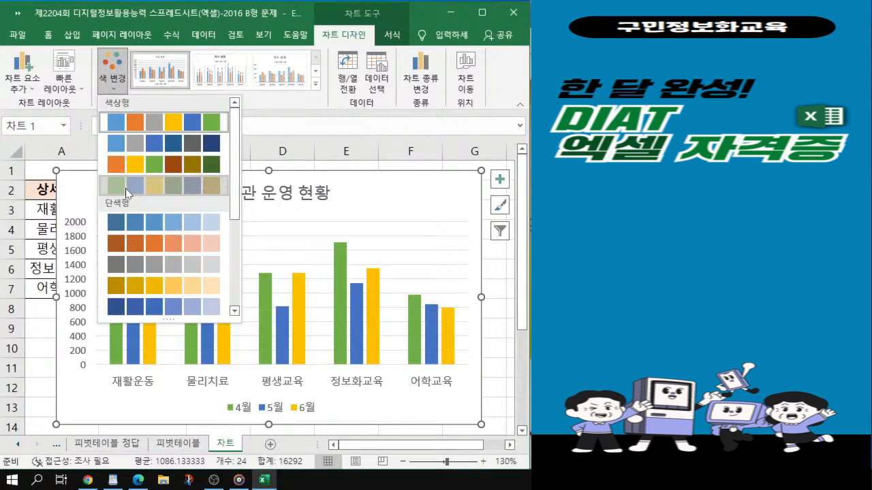
pyautogui.click(125, 190)
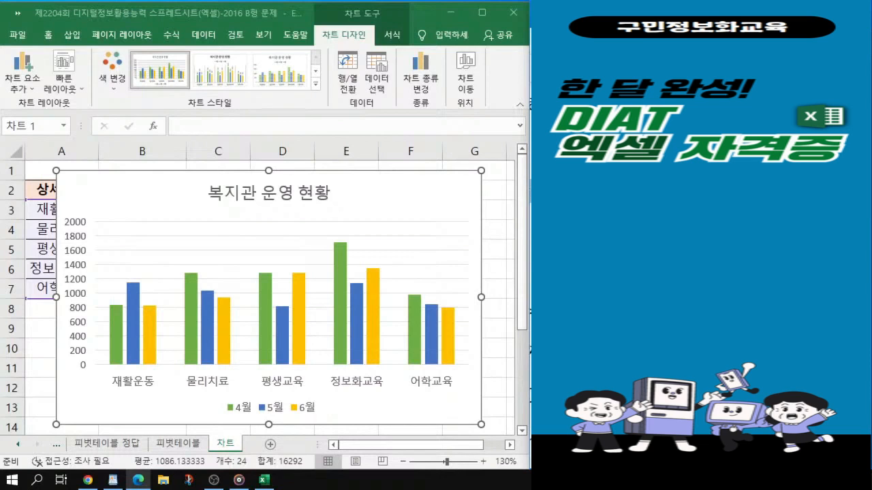
# Apply the sixth chart style, with gradient-filled columns and a bold title, to the chart.
pyautogui.click(316, 85)
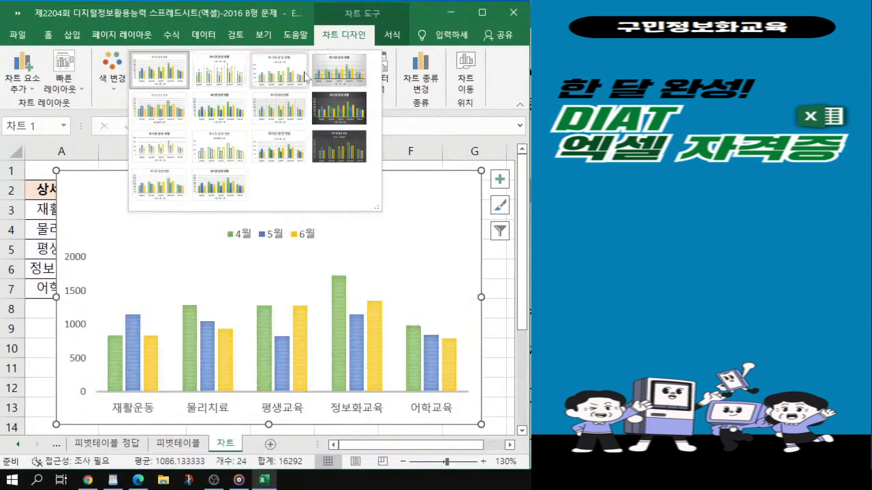
pyautogui.click(211, 117)
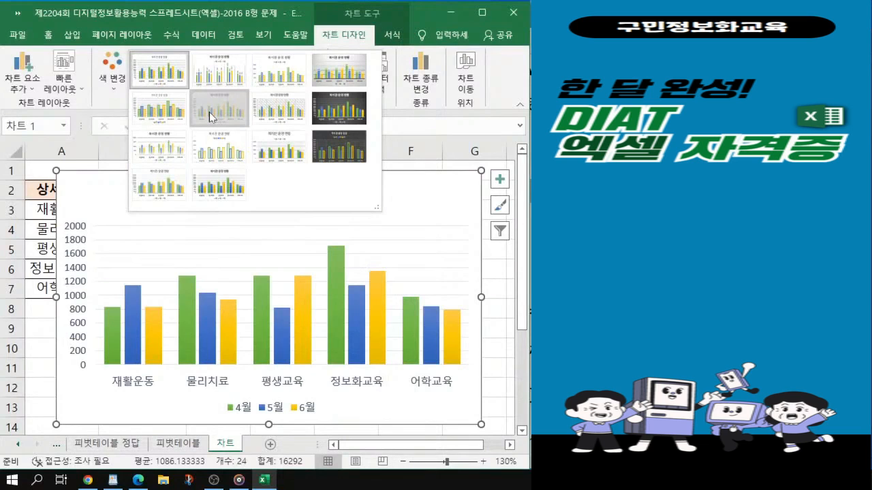
pyautogui.click(209, 112)
pyautogui.click(210, 117)
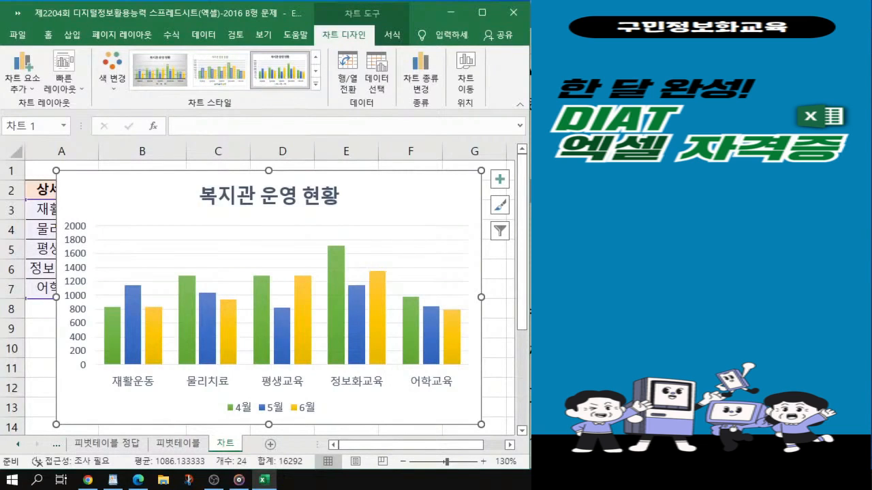
# Move the chart below the data table so its upper-left corner sits at cell A10.
pyautogui.hotkey('alt', 'Tab')
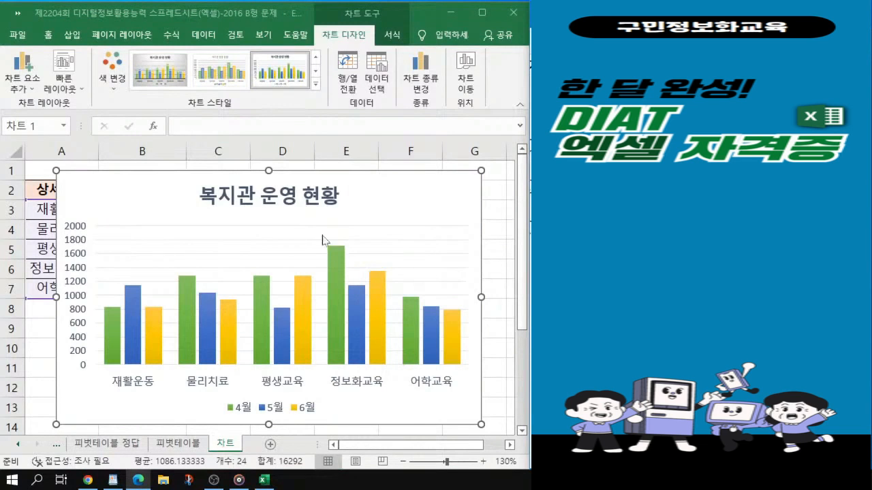
pyautogui.keyDown('ctrl'); pyautogui.scroll(-1, 266, 210); pyautogui.keyUp('ctrl')
pyautogui.keyDown('ctrl'); pyautogui.scroll(-1, 264, 210); pyautogui.keyUp('ctrl')
pyautogui.click(275, 191)
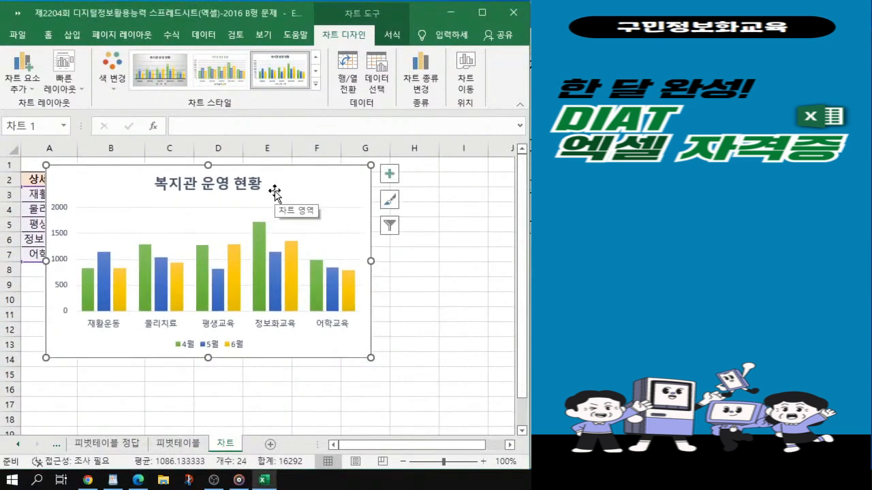
pyautogui.moveTo(297, 189); pyautogui.dragTo(284, 310)
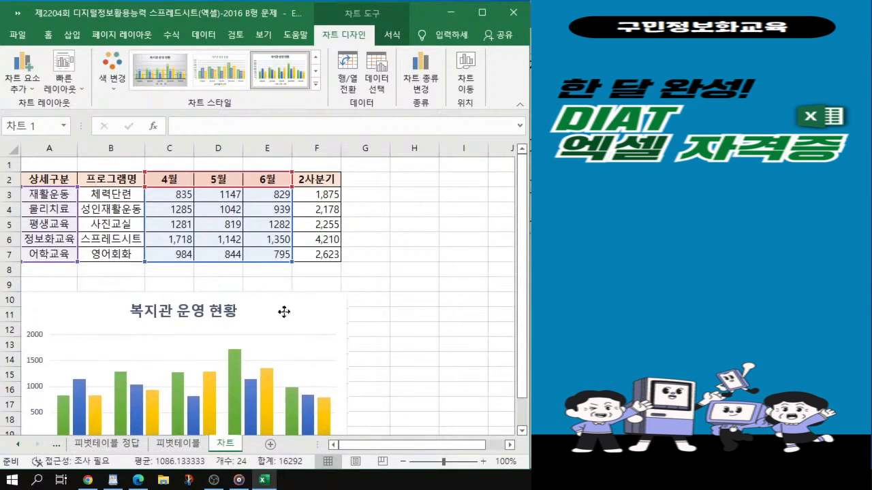
pyautogui.press('ctrl')
pyautogui.click(26, 295)
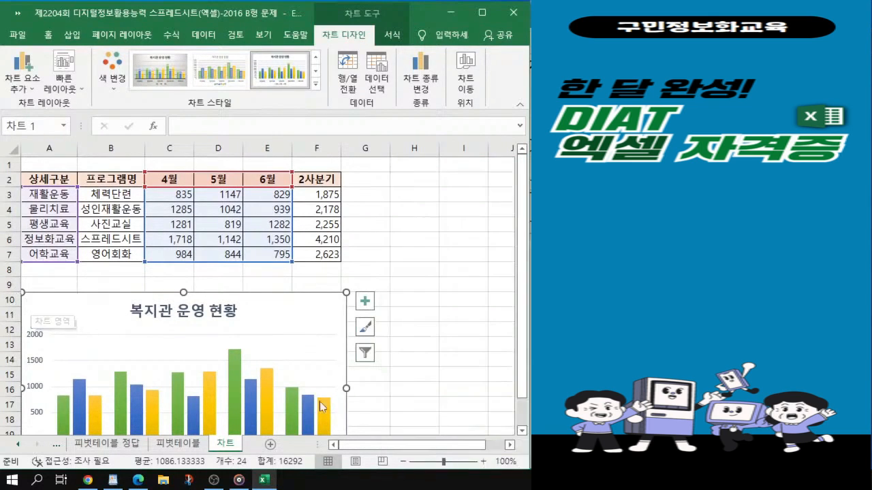
# Resize the chart so its lower-right corner ends at cell H25, filling A10:H25.
pyautogui.scroll(-2, 324, 346)
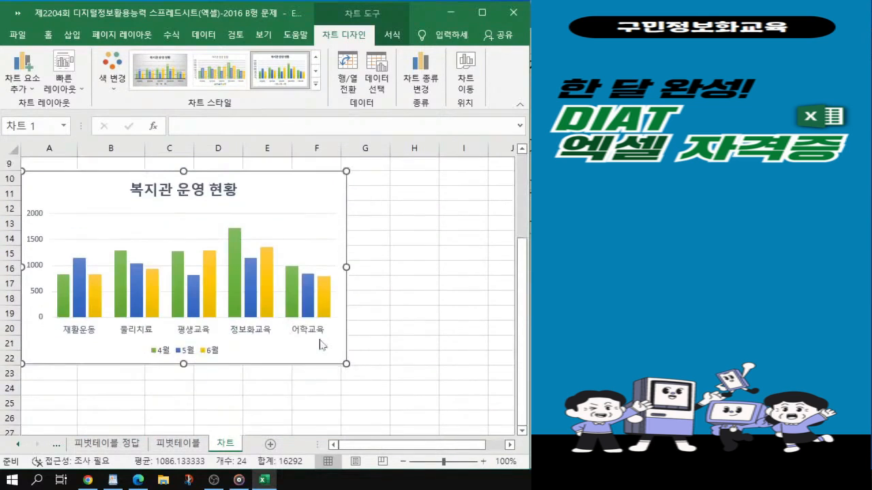
pyautogui.moveTo(346, 395); pyautogui.dragTo(436, 348)
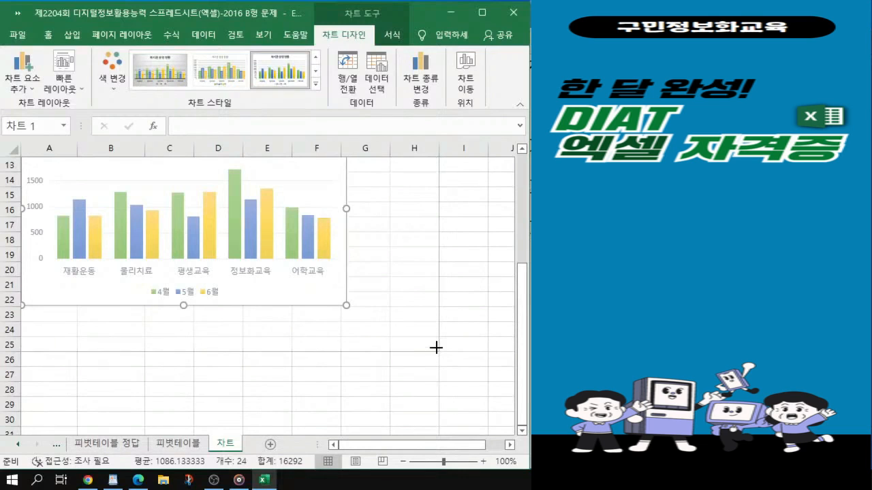
pyautogui.moveTo(436, 347); pyautogui.dragTo(437, 350)
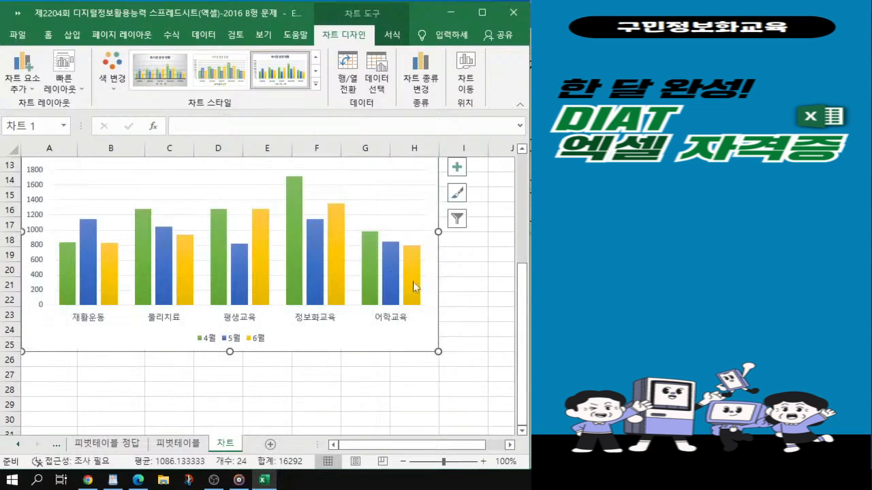
# Set the font of the whole chart area to 굴림체.
pyautogui.scroll(1, 259, 220)
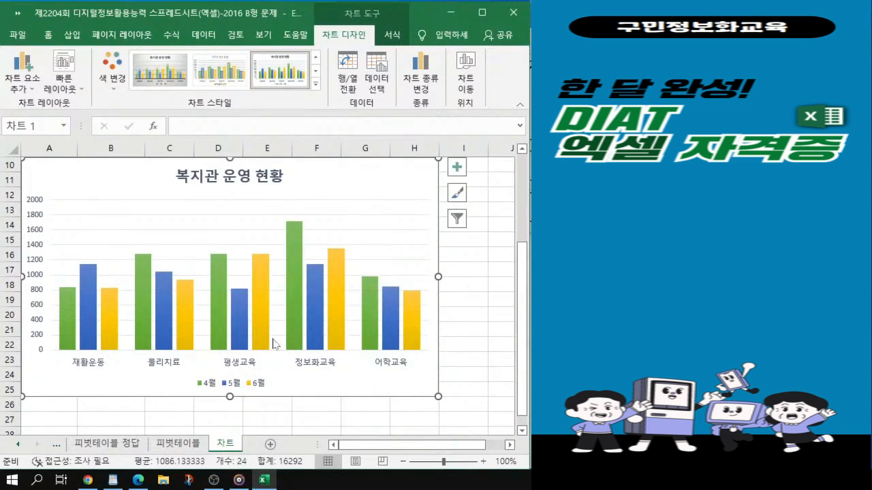
pyautogui.keyDown('ctrl'); pyautogui.scroll(1, 400, 344); pyautogui.keyUp('ctrl')
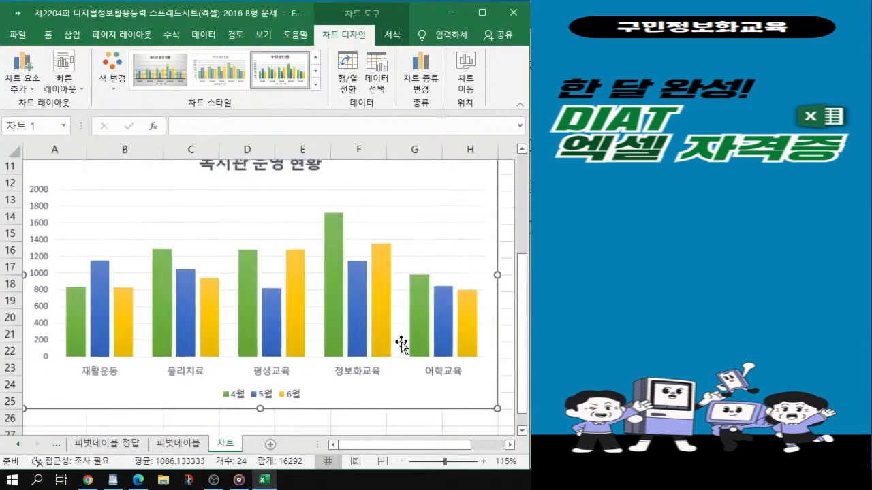
pyautogui.scroll(1, 400, 344)
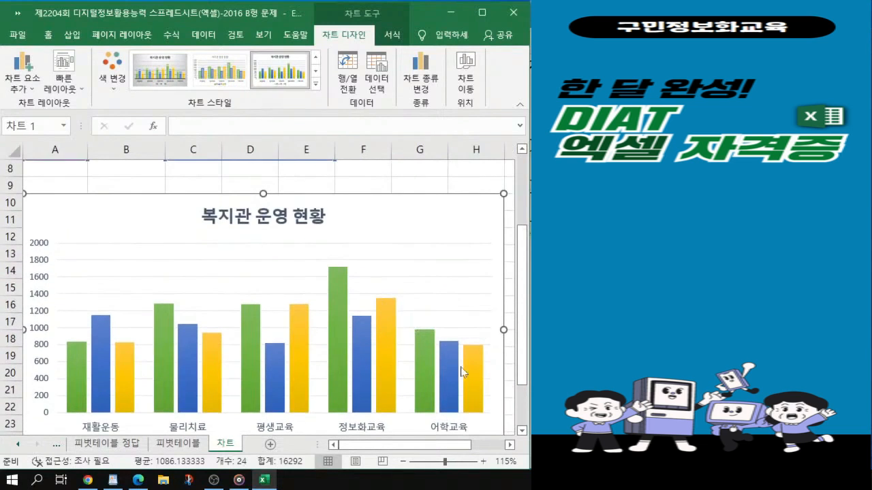
pyautogui.moveTo(525, 336); pyautogui.dragTo(527, 355)
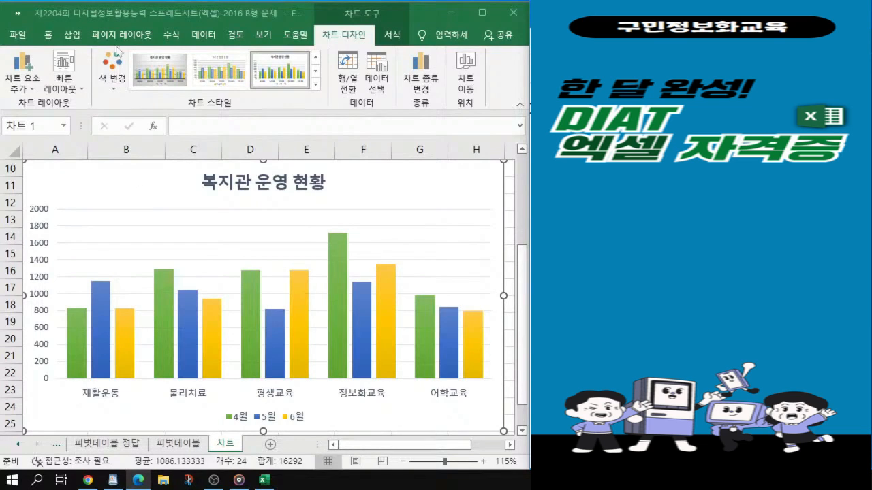
pyautogui.click(48, 36)
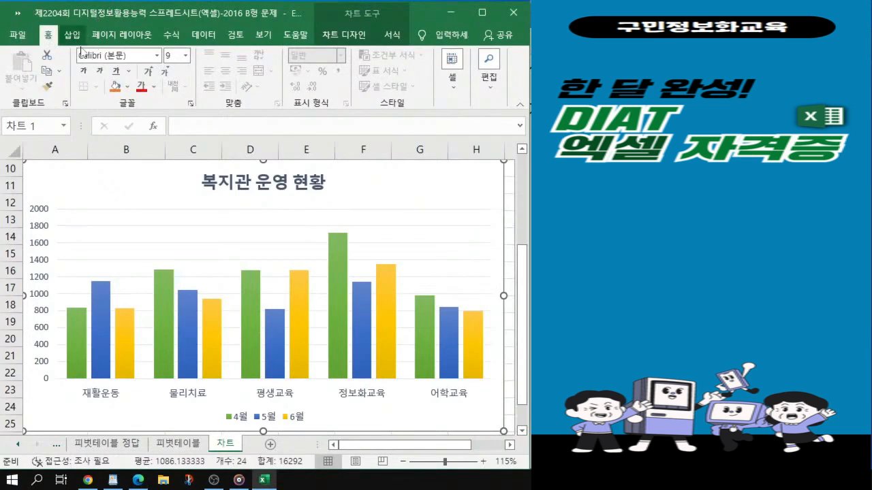
pyautogui.click(139, 60)
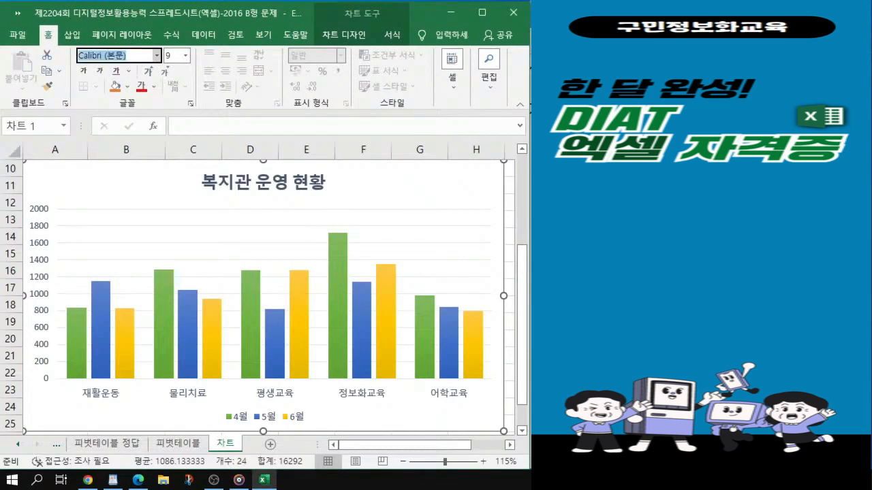
pyautogui.press('BackSpace')
pyautogui.write('굴림체')
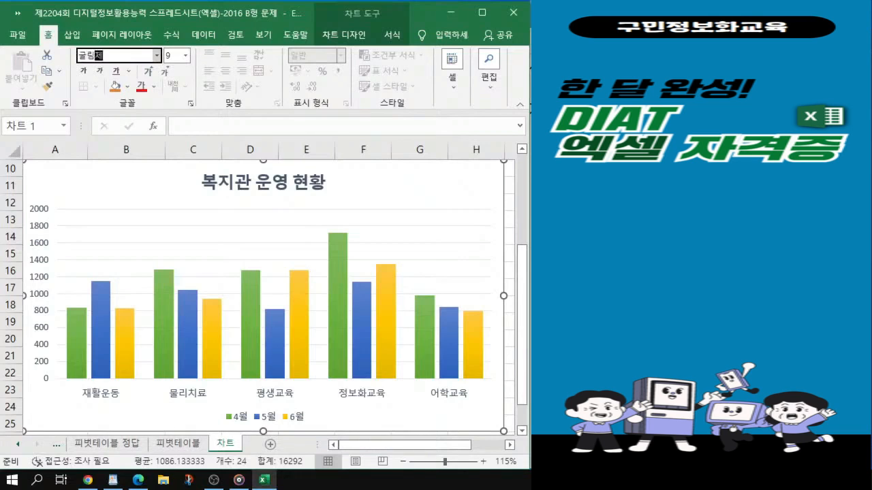
pyautogui.press('Return')
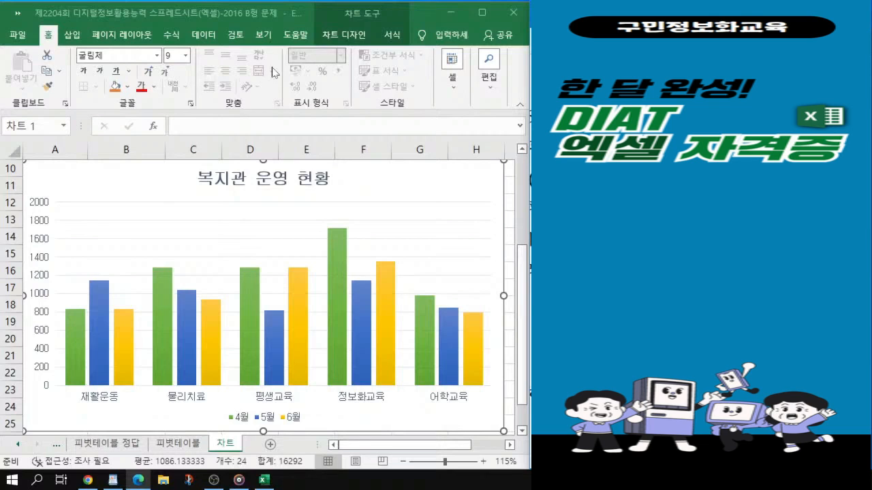
# Open the chart area formatting and give the chart area a solid red border.
pyautogui.click(362, 35)
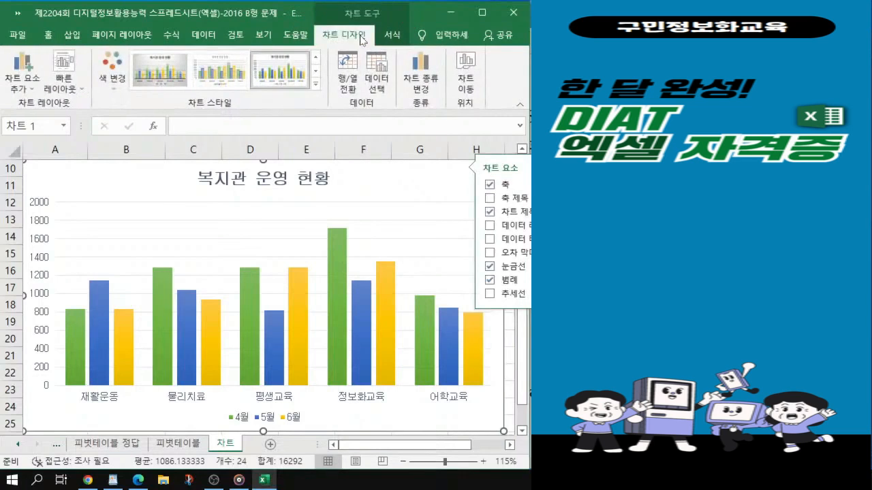
pyautogui.click(388, 35)
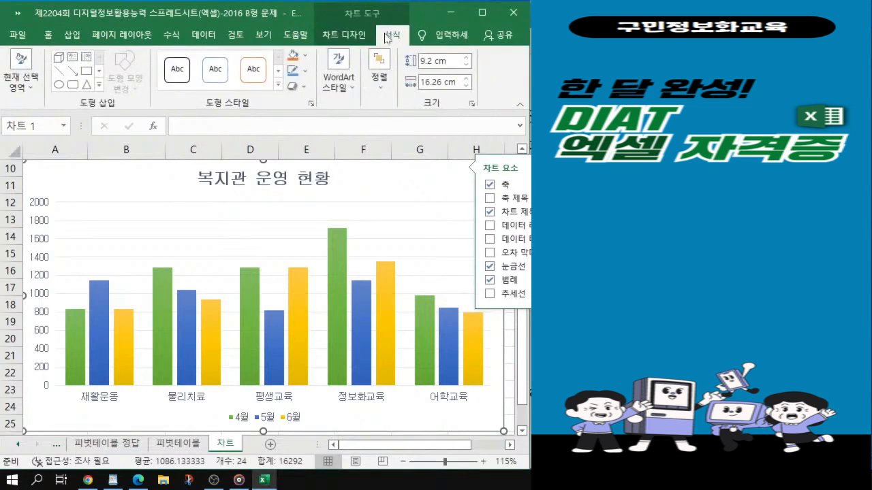
pyautogui.click(381, 179)
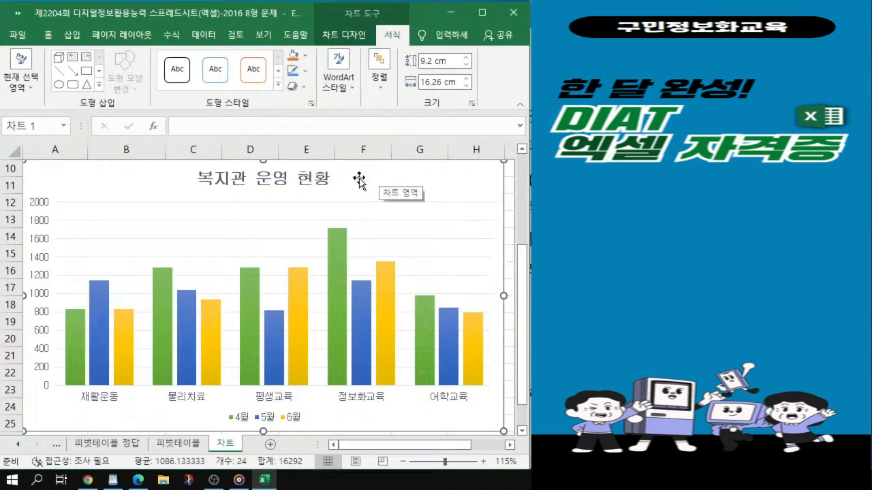
pyautogui.press('ctrl')
pyautogui.press('ctrl')
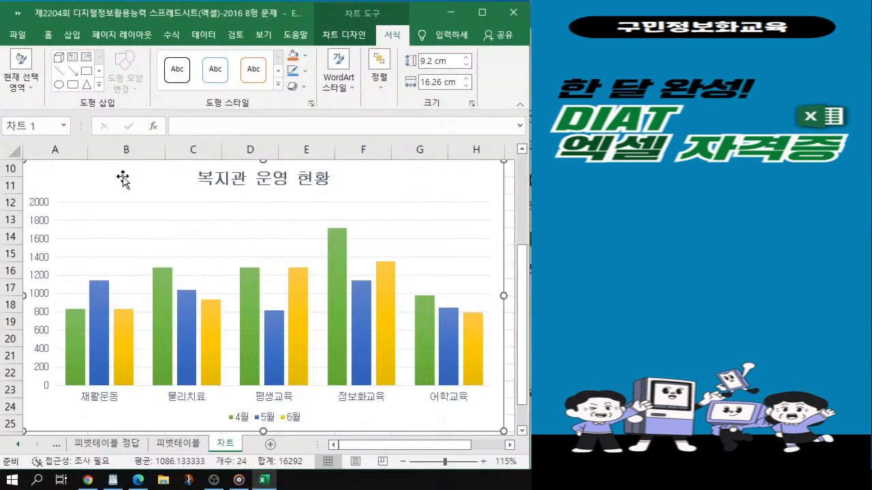
pyautogui.rightClick(123, 179)
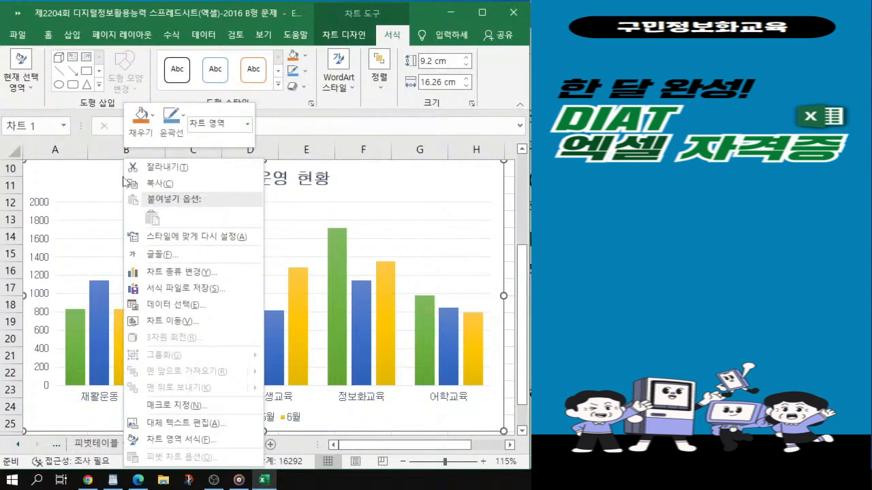
pyautogui.click(196, 444)
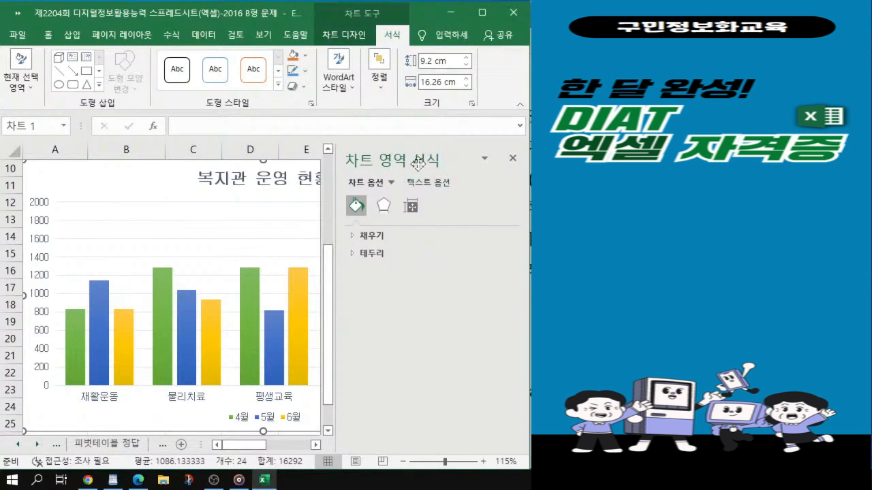
pyautogui.click(359, 255)
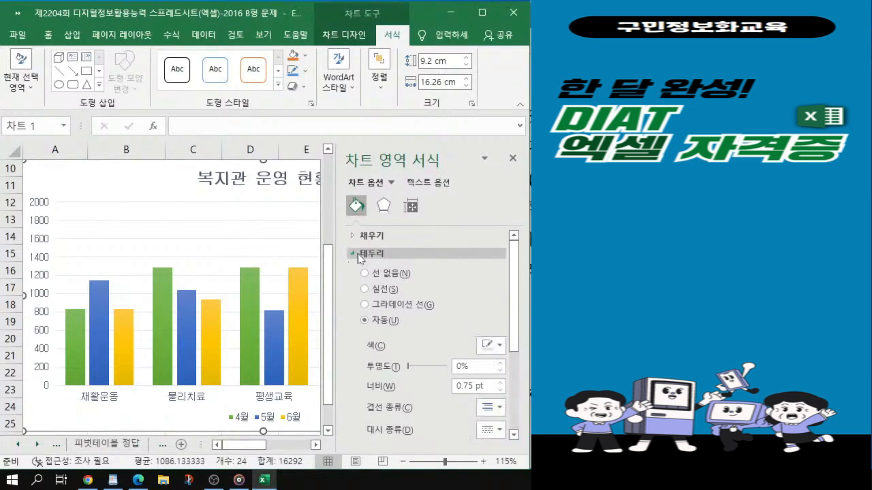
pyautogui.click(365, 289)
pyautogui.click(487, 349)
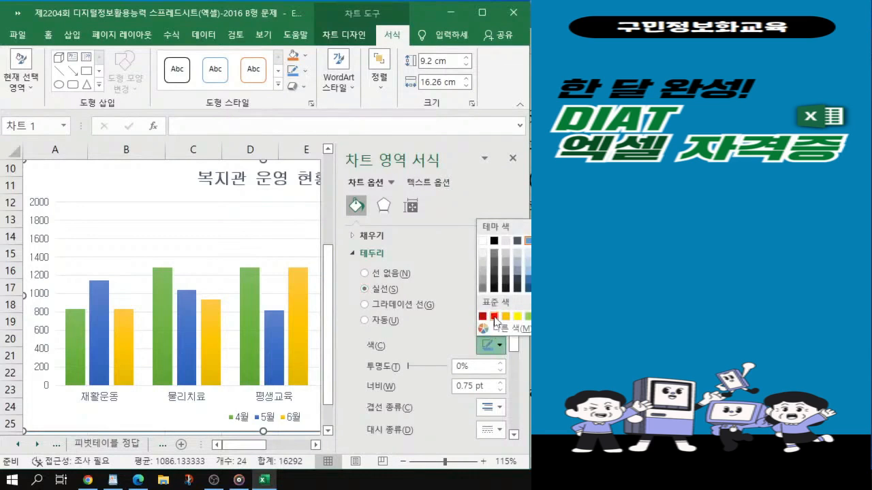
pyautogui.click(494, 317)
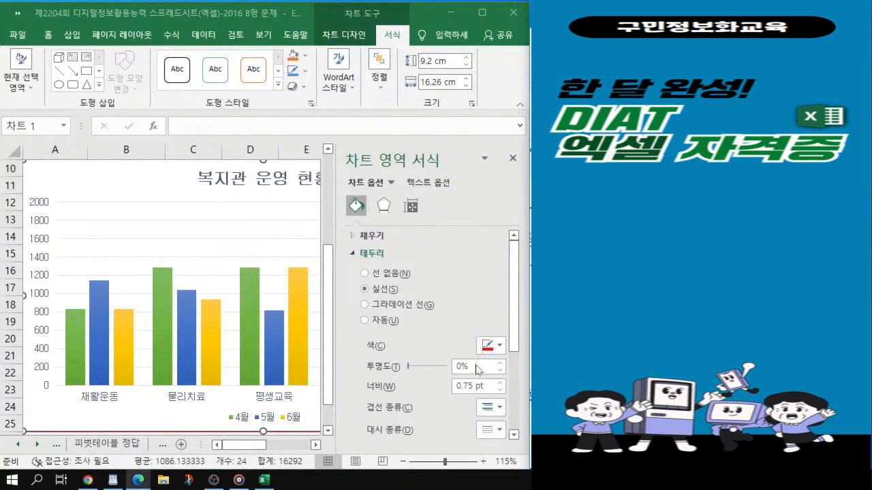
# Set the chart area border's width to 2 pt and its dash type to round dots.
pyautogui.tripleClick(470, 386)
pyautogui.write('2')
pyautogui.press('Return')
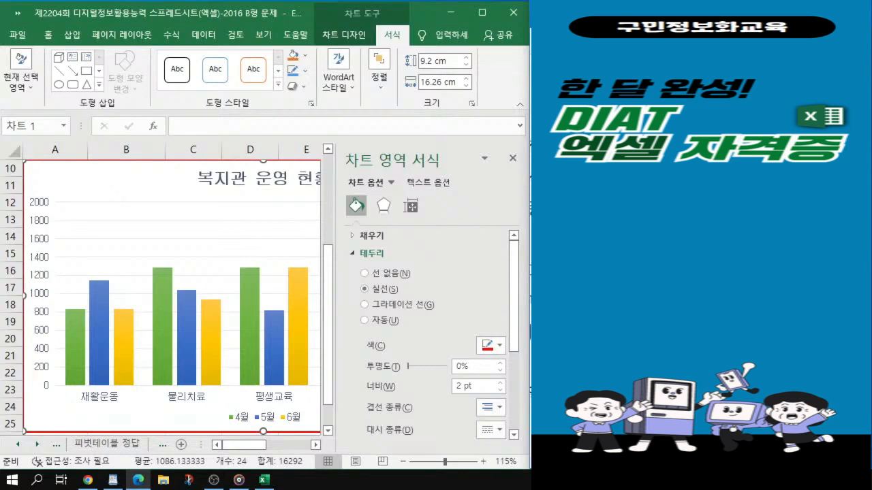
pyautogui.click(492, 432)
pyautogui.click(492, 432)
pyautogui.click(493, 432)
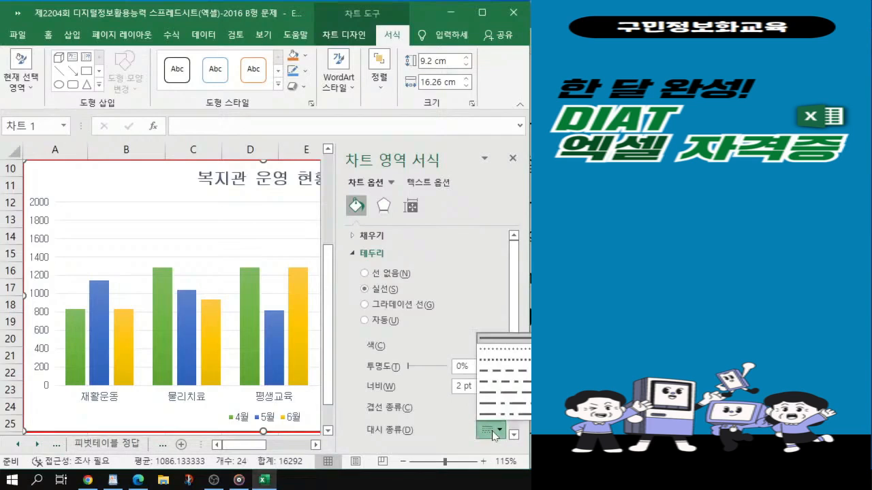
pyautogui.click(500, 353)
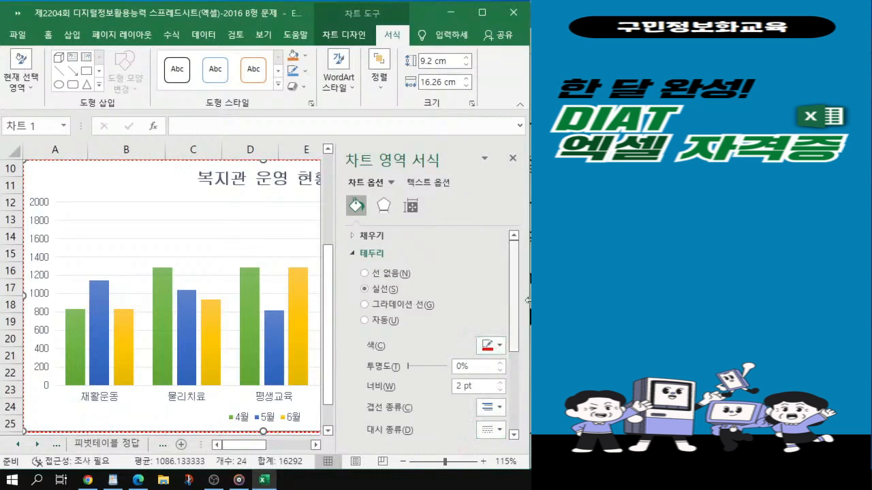
# Turn on rounded corners (둥근 모서리) for the chart area border.
pyautogui.moveTo(515, 313); pyautogui.dragTo(516, 384)
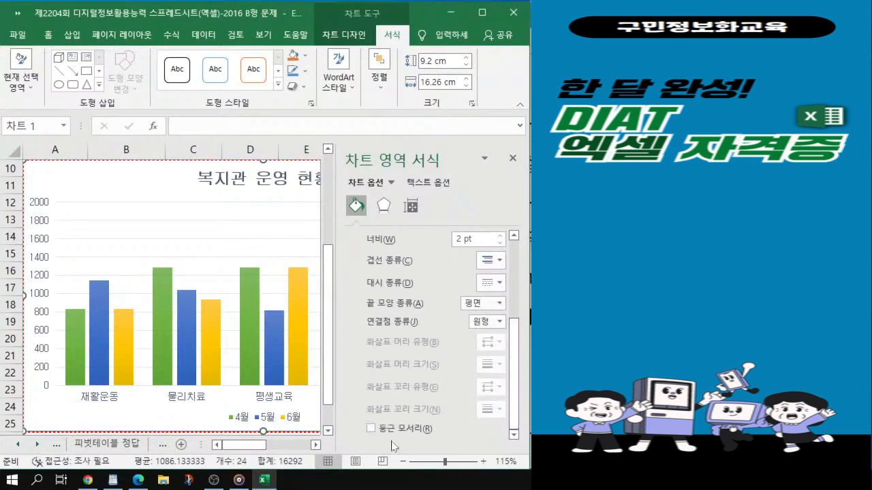
pyautogui.press('ctrl')
pyautogui.press('ctrl')
pyautogui.click(373, 431)
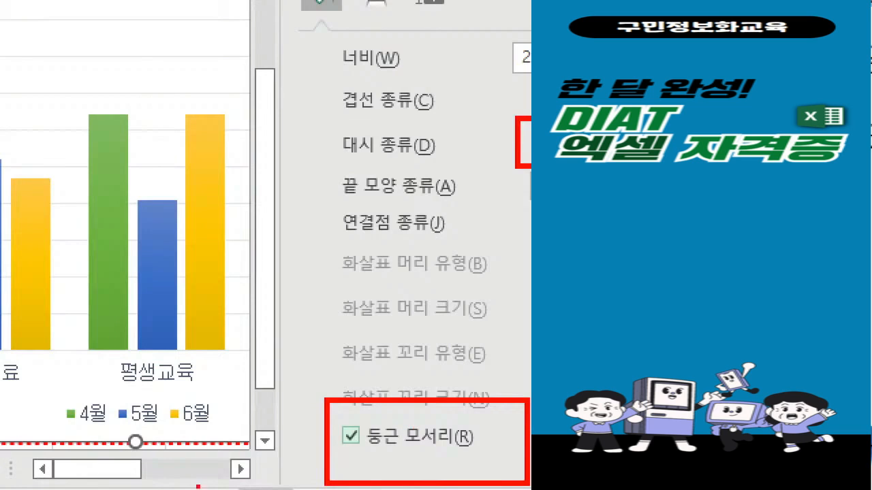
pyautogui.moveTo(188, 457)
pyautogui.mouseDown()
pyautogui.moveTo(170, 456)
pyautogui.moveTo(206, 402)
pyautogui.moveTo(211, 454)
pyautogui.moveTo(181, 463)
pyautogui.mouseUp()
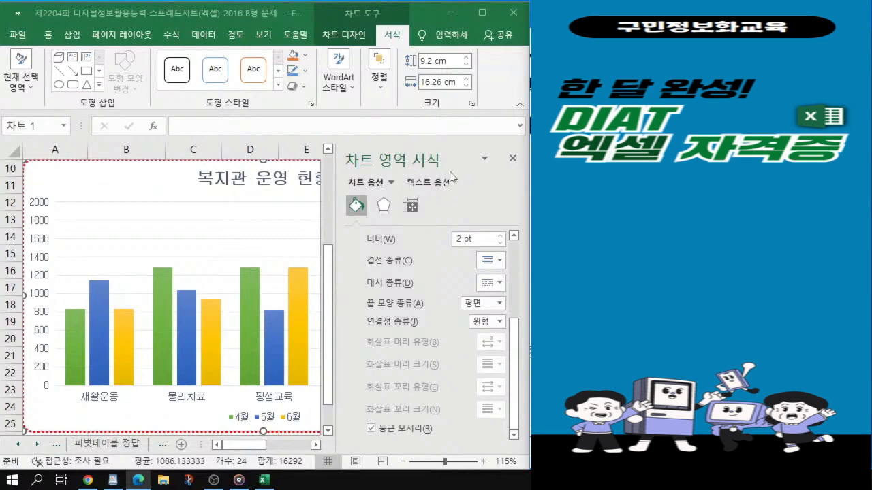
# Set the chart title's font to 궁서체 at size 20.
pyautogui.click(229, 178)
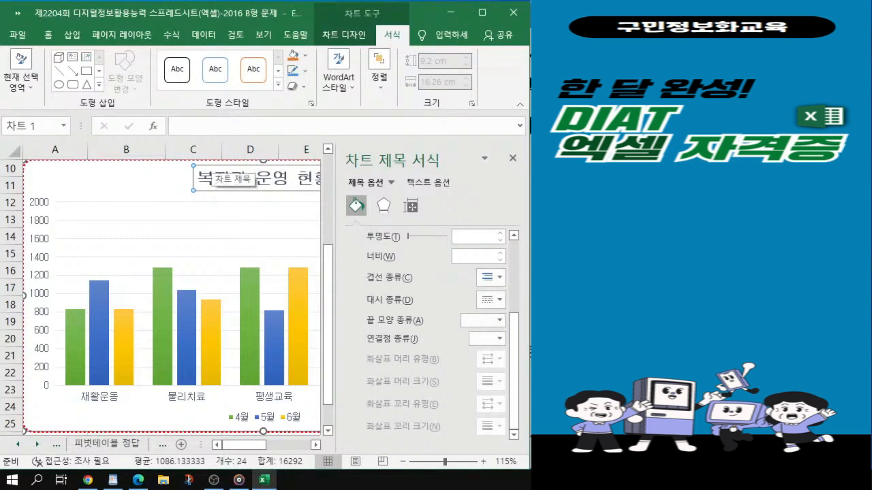
pyautogui.click(49, 35)
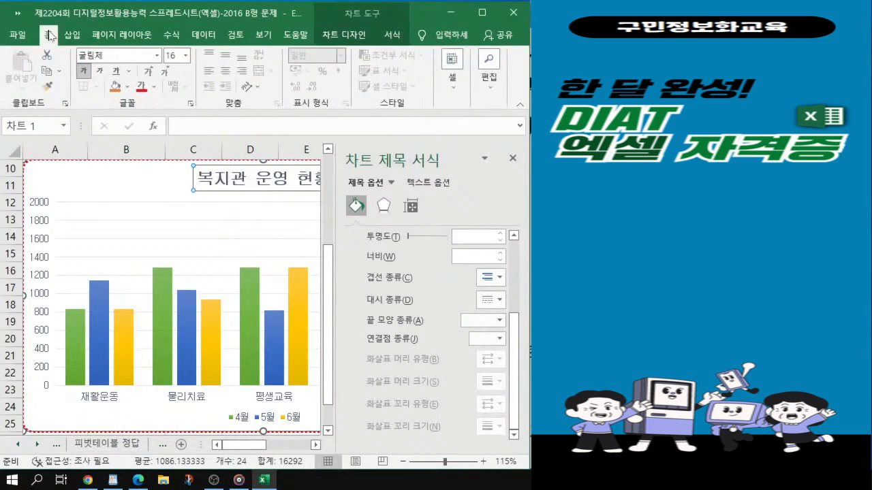
pyautogui.click(118, 60)
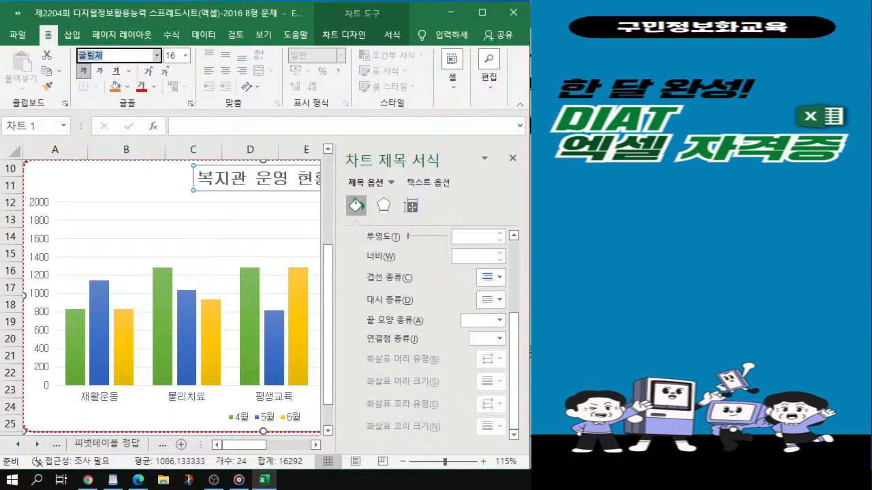
pyautogui.write('궁서체')
pyautogui.press('Return')
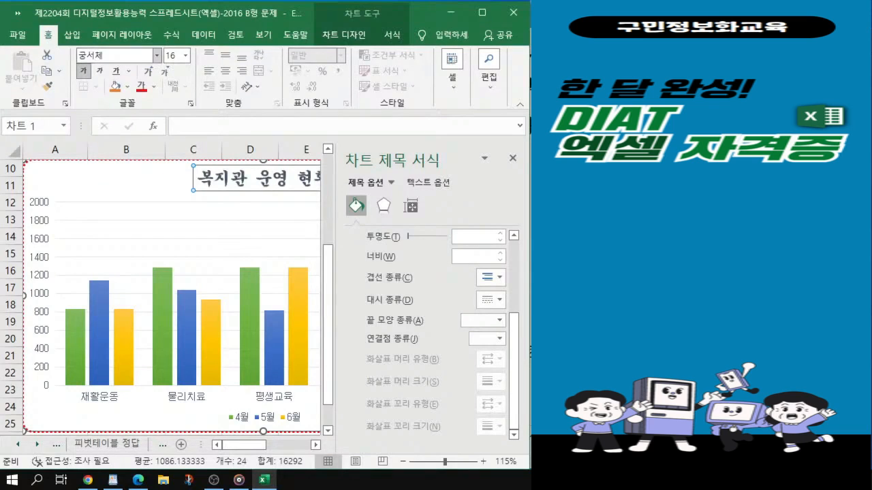
pyautogui.click(180, 55)
pyautogui.write('20')
pyautogui.press('Return')
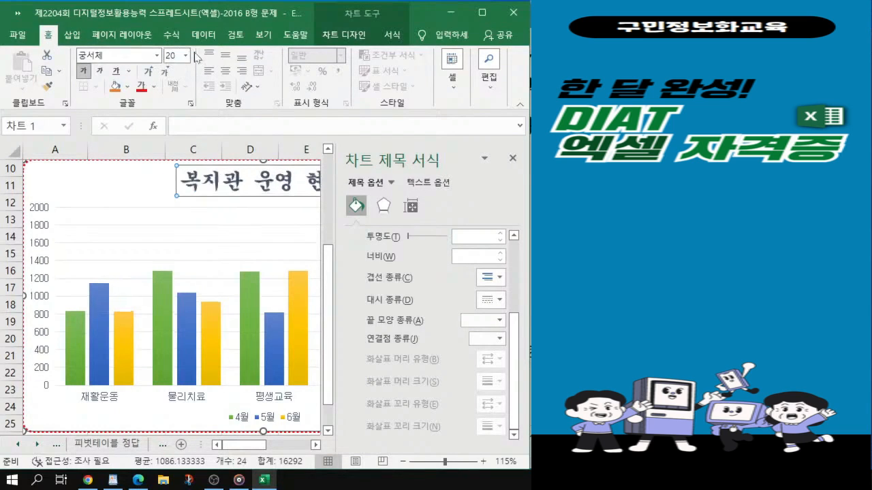
# Make the chart title italic and remove its bold formatting.
pyautogui.click(99, 71)
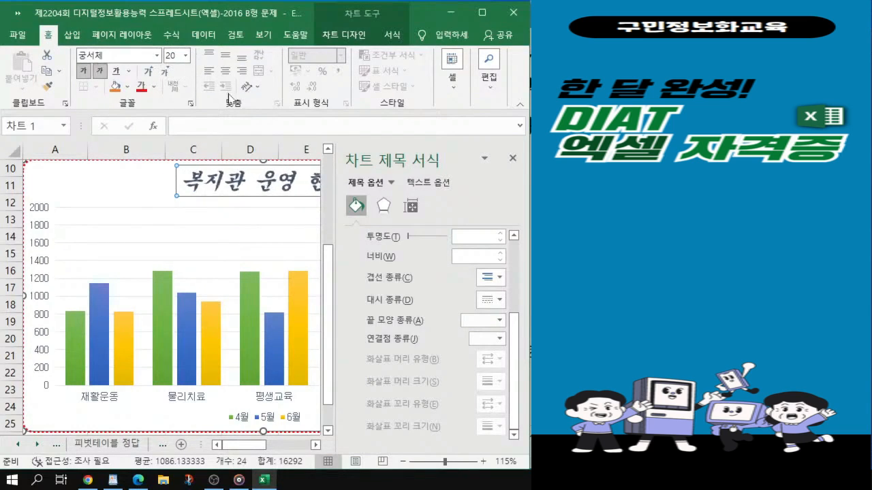
pyautogui.click(84, 73)
pyautogui.click(84, 73)
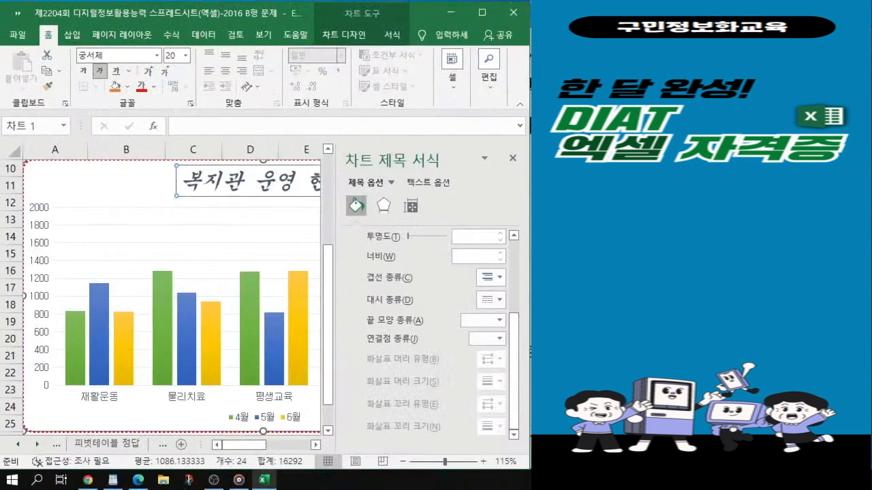
# Reselect the chart title and expand its fill options.
pyautogui.click(681, 272)
pyautogui.scroll(-5, 681, 272)
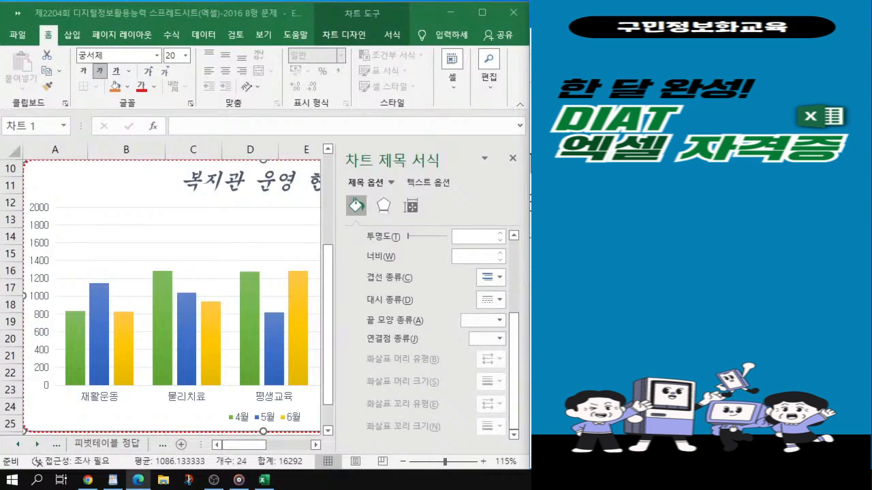
pyautogui.click(278, 183)
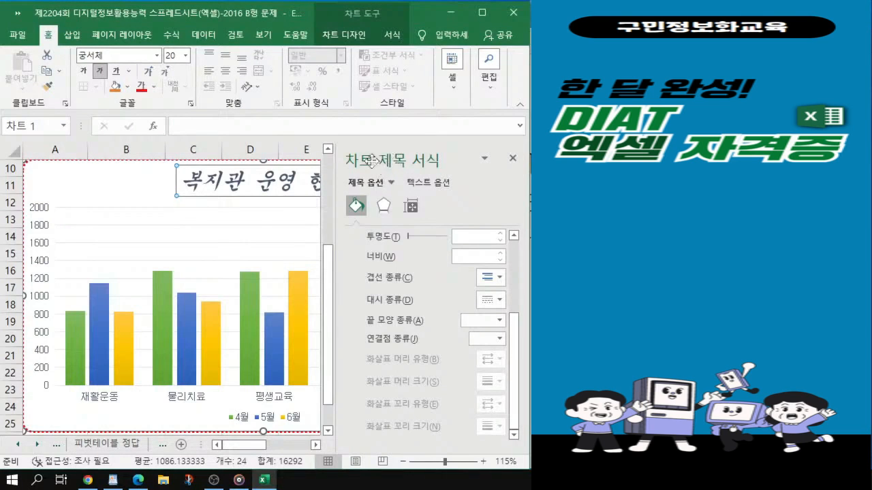
pyautogui.moveTo(514, 369); pyautogui.dragTo(521, 268)
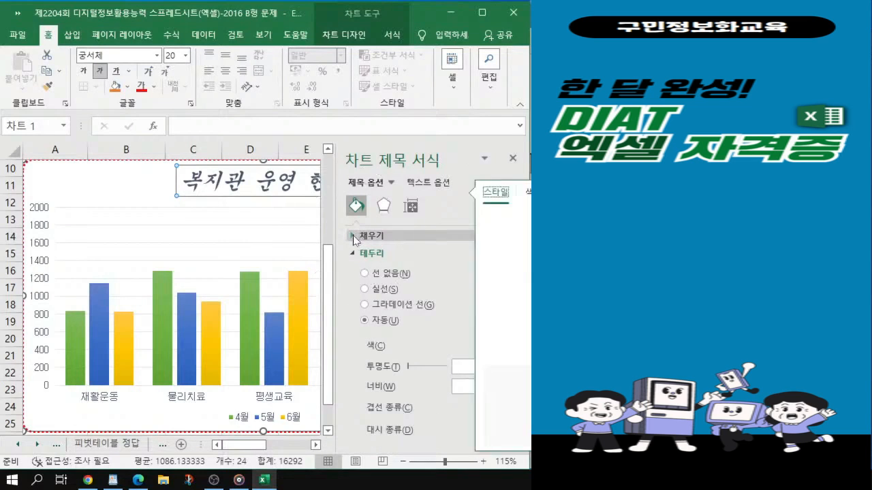
pyautogui.click(355, 237)
pyautogui.press('ctrl')
pyautogui.press('ctrl')
pyautogui.press('ctrl')
pyautogui.press('ctrl')
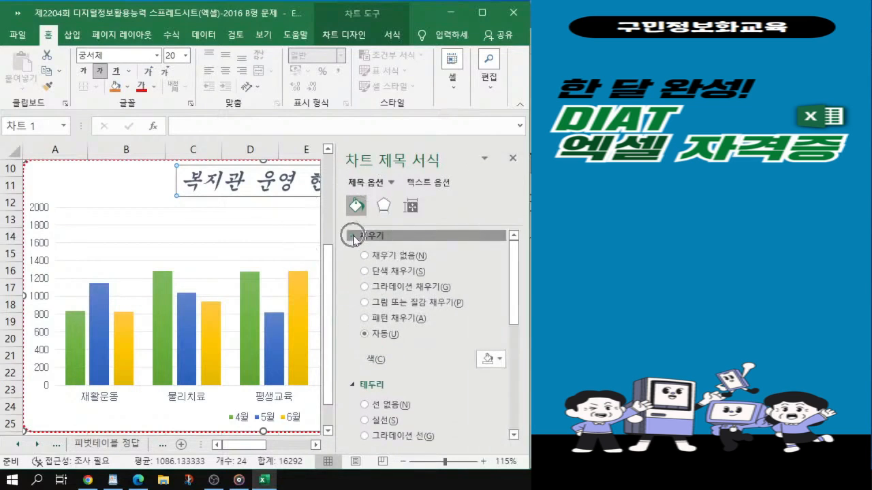
pyautogui.press('ctrl')
pyautogui.press('ctrl')
pyautogui.press('ctrl')
pyautogui.press('ctrl')
pyautogui.scroll(-1, 355, 240)
pyautogui.click(355, 240)
pyautogui.click(355, 240)
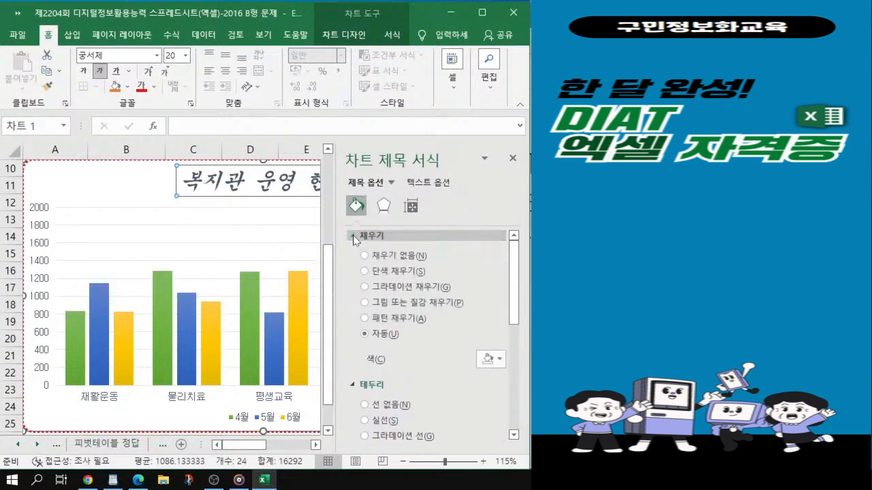
# Fill the chart title with the blue tissue paper texture.
pyautogui.click(380, 304)
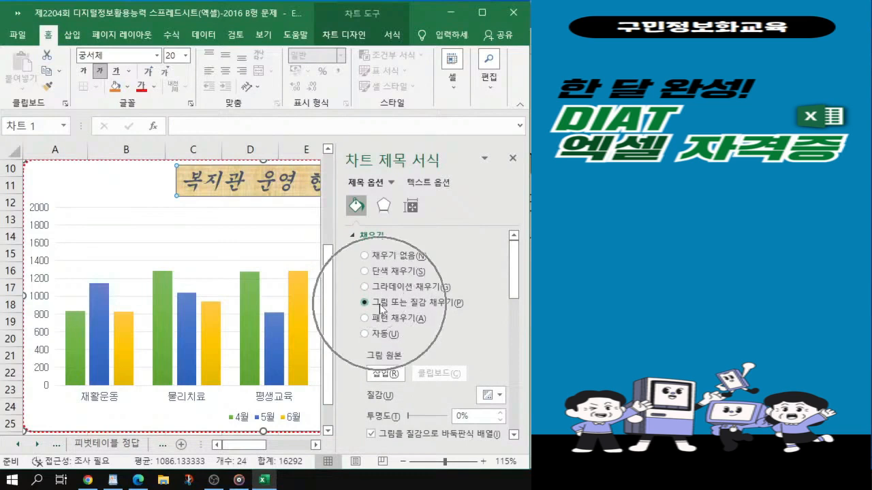
pyautogui.click(488, 396)
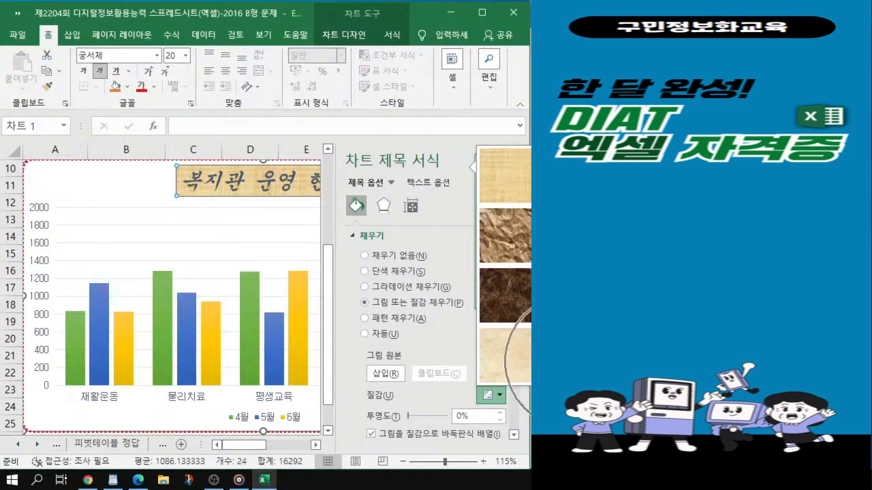
pyautogui.click(526, 358)
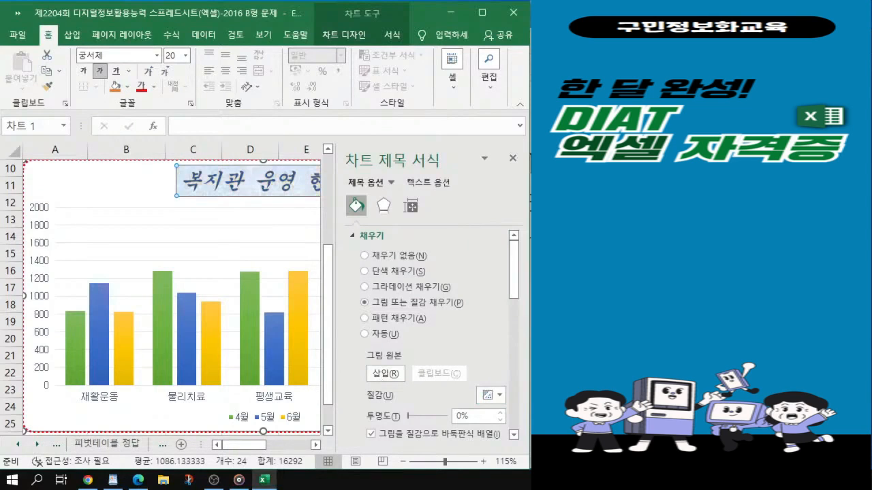
# Select the chart's plot area and set its fill to gradient (그라데이션 채우기).
pyautogui.click(682, 272)
pyautogui.scroll(-3, 681, 272)
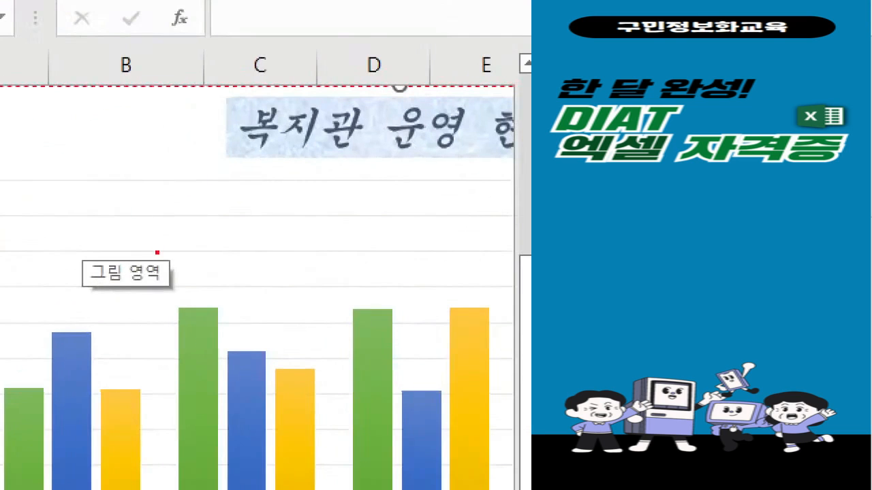
pyautogui.moveTo(113, 227)
pyautogui.mouseDown()
pyautogui.moveTo(125, 243)
pyautogui.moveTo(144, 226)
pyautogui.mouseUp()
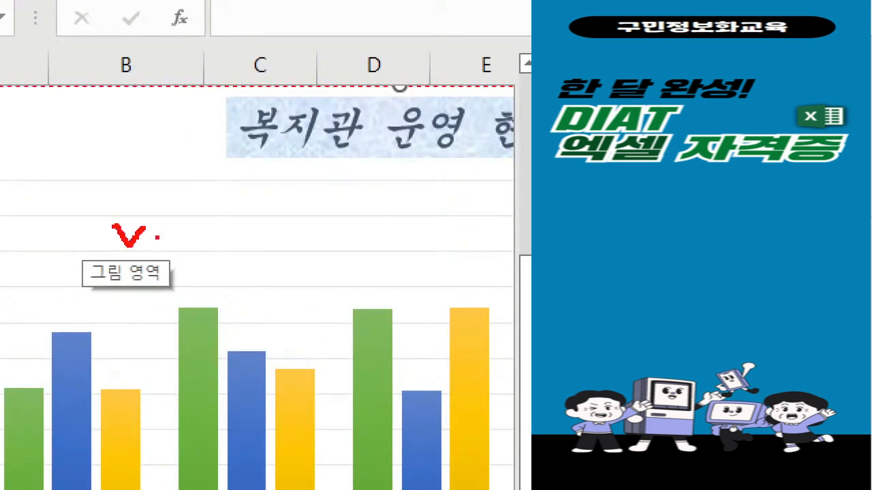
pyautogui.moveTo(212, 260)
pyautogui.mouseDown()
pyautogui.moveTo(225, 277)
pyautogui.moveTo(241, 263)
pyautogui.mouseUp()
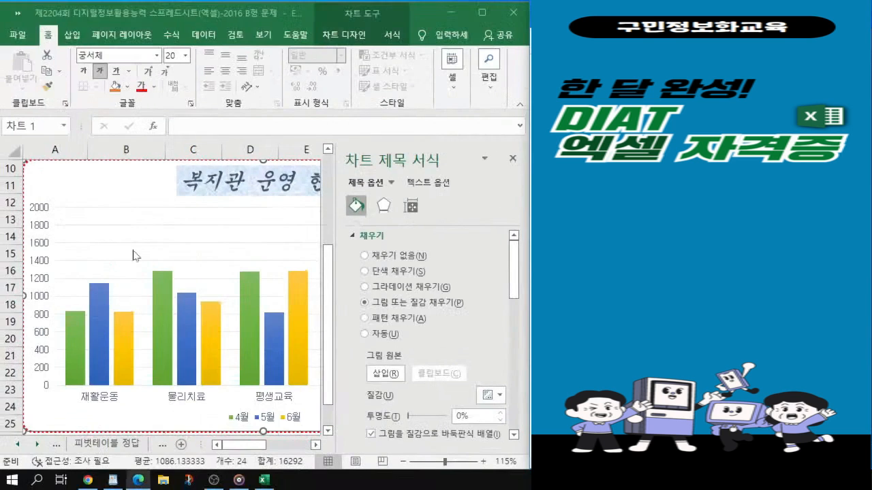
pyautogui.click(138, 254)
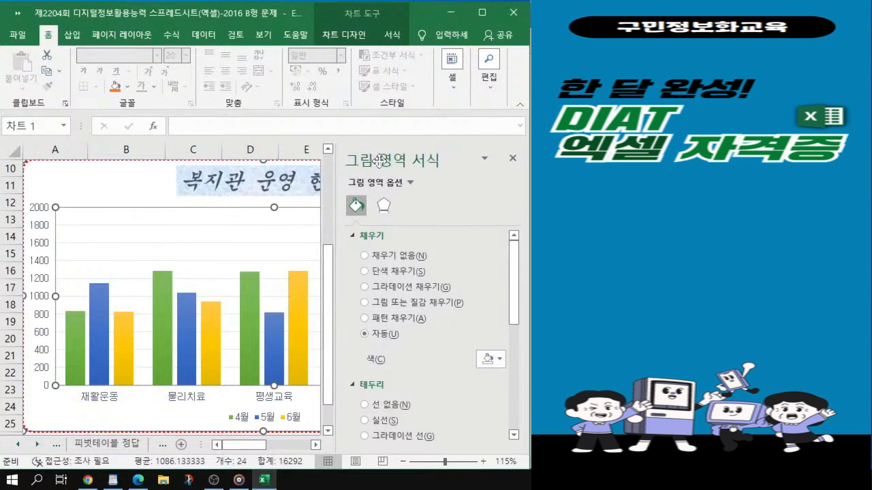
pyautogui.hotkey('alt', 'Tab')
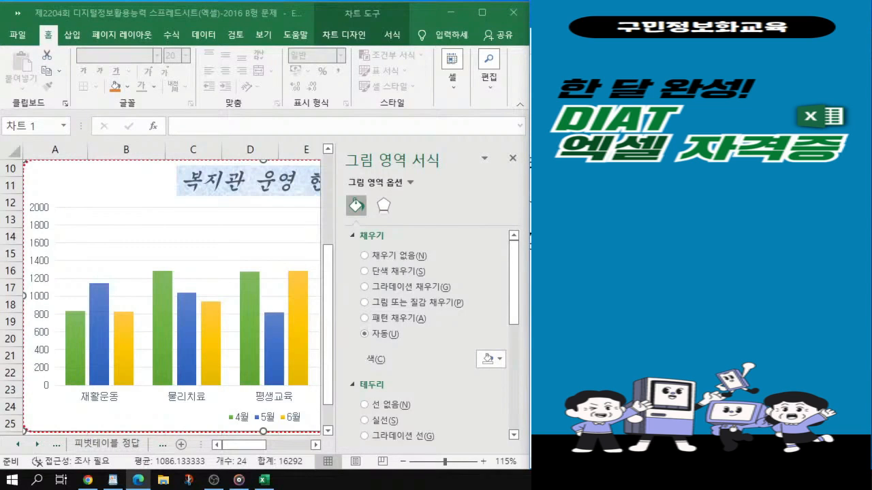
pyautogui.click(367, 291)
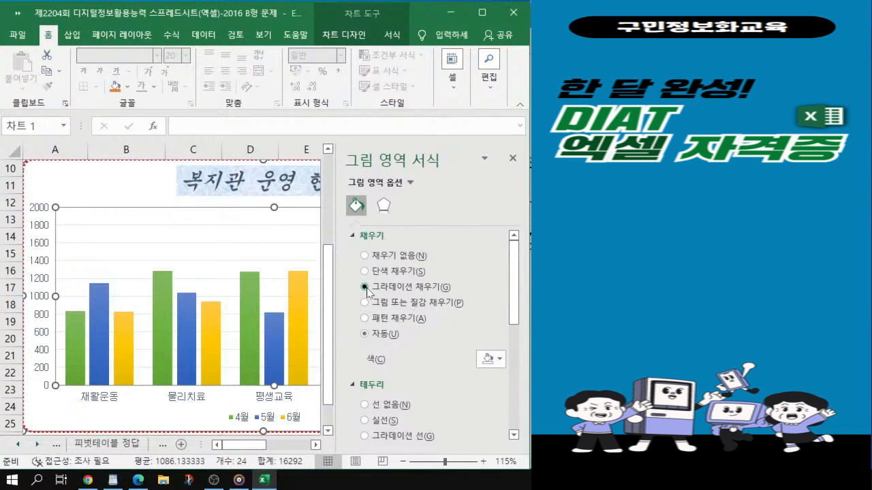
pyautogui.click(367, 289)
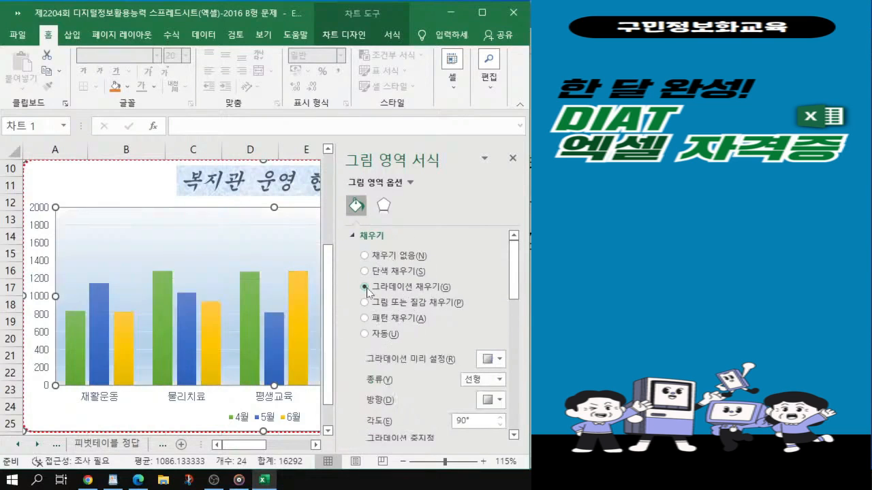
# Apply an orange radial preset gradient to the plot area.
pyautogui.click(496, 363)
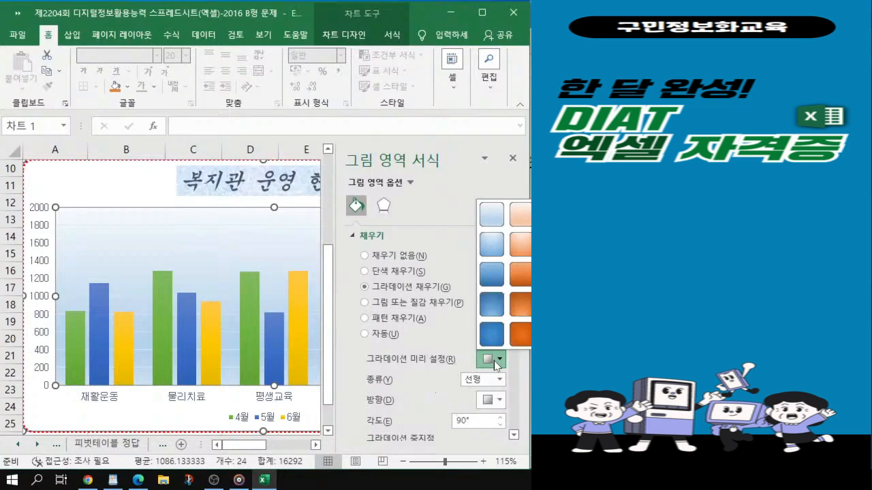
pyautogui.click(519, 244)
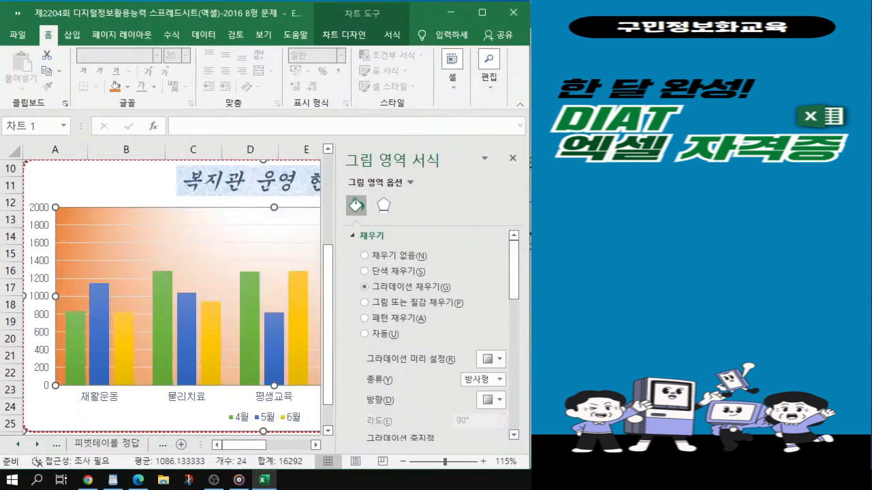
# Check the exam instructions and set the plot area's gradient type to 사각형.
pyautogui.hotkey('alt', 'Tab')
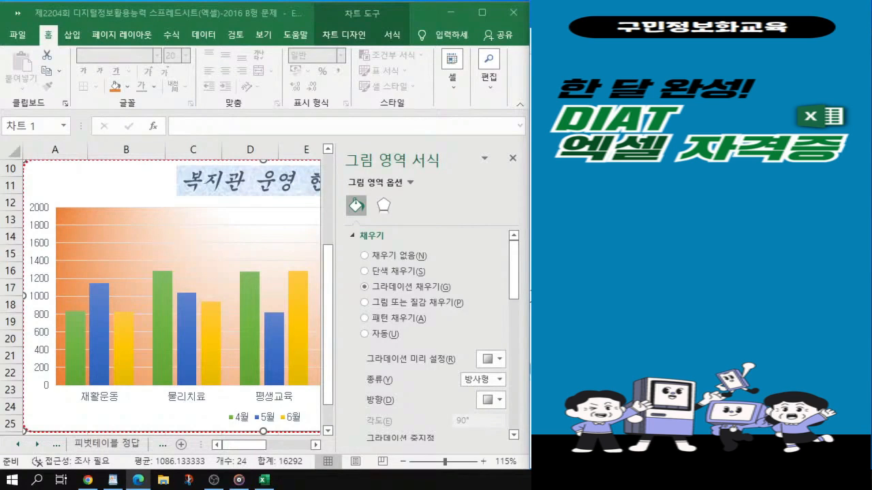
pyautogui.click(486, 380)
pyautogui.click(500, 381)
pyautogui.click(500, 380)
pyautogui.click(500, 380)
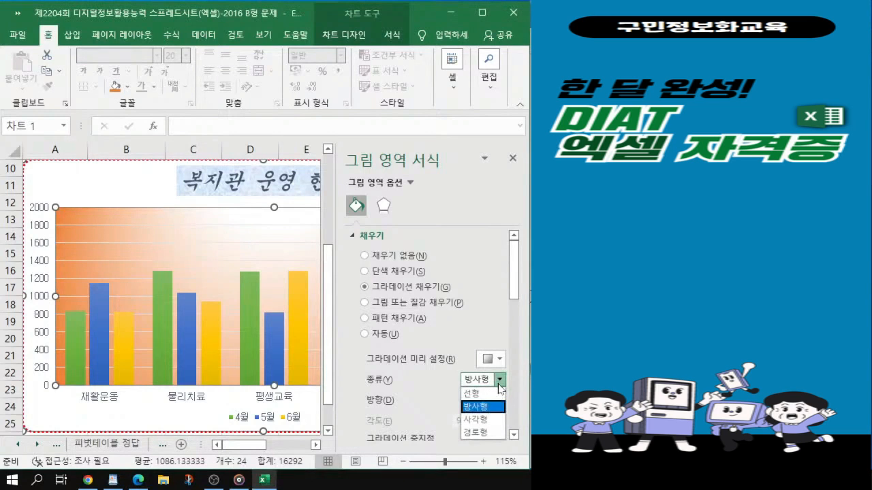
pyautogui.click(480, 421)
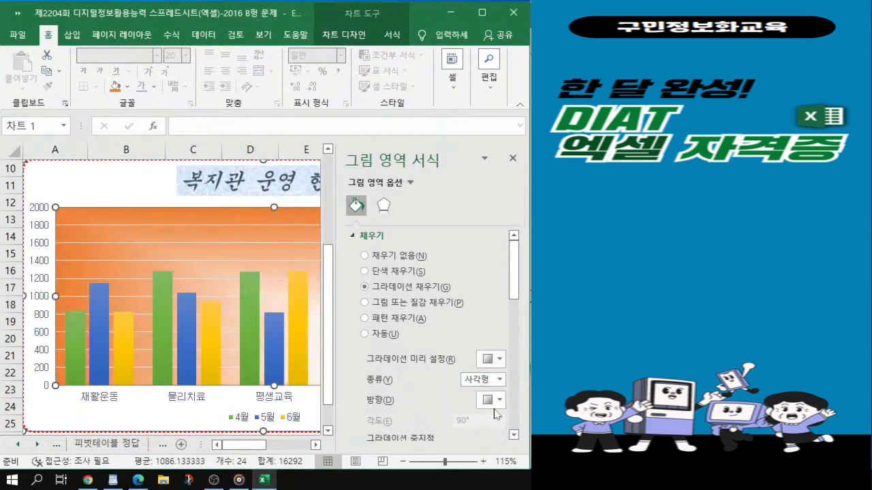
# Set the plot area's gradient direction to spread from the center and close the formatting options.
pyautogui.click(492, 402)
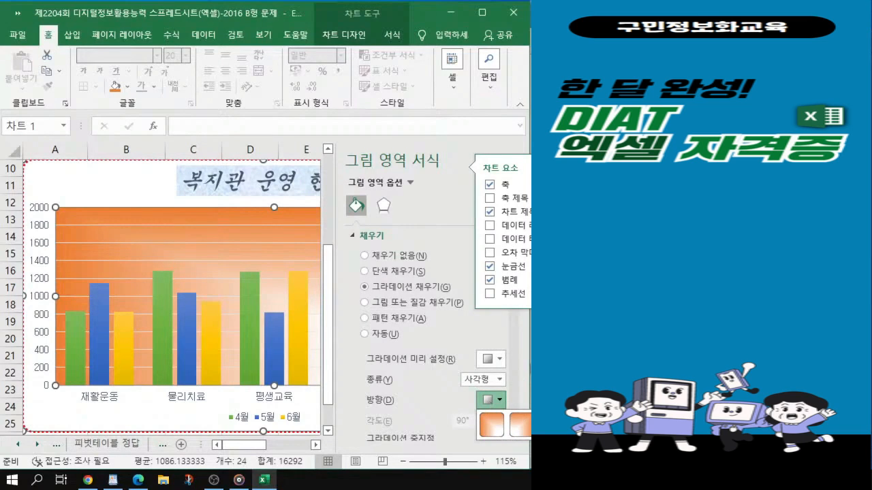
pyautogui.click(552, 425)
pyautogui.click(495, 401)
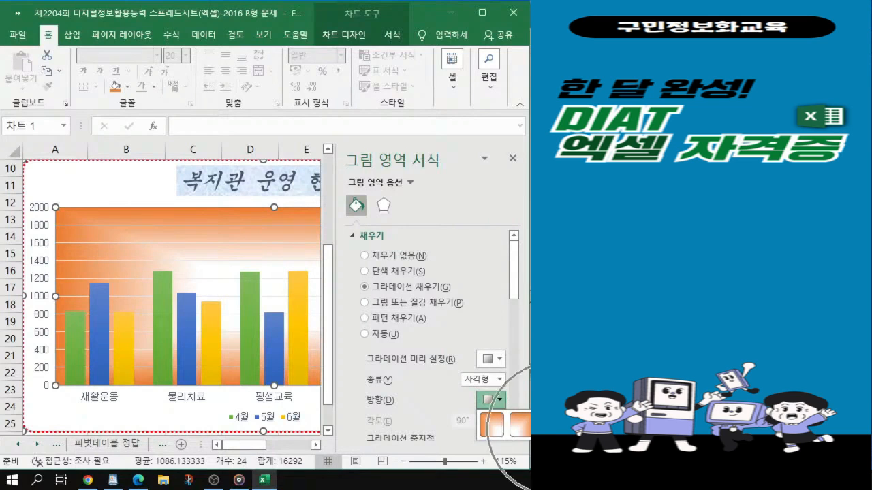
pyautogui.click(551, 426)
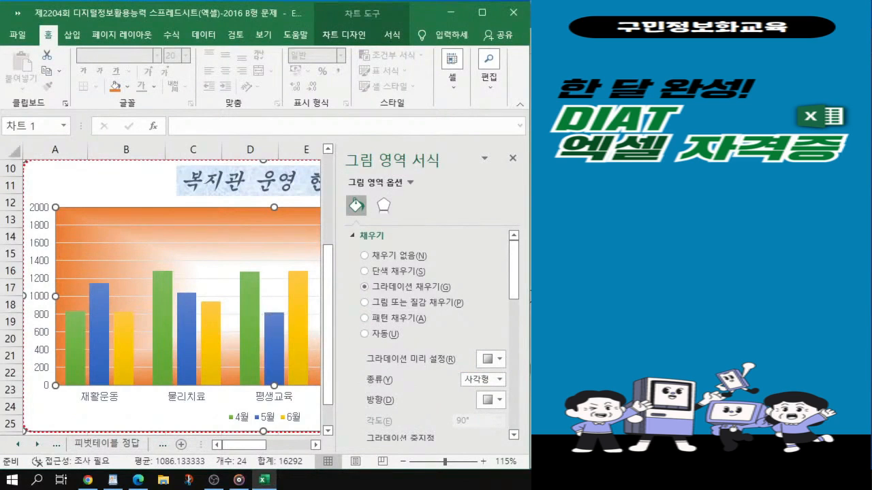
pyautogui.hotkey('alt', 'Tab')
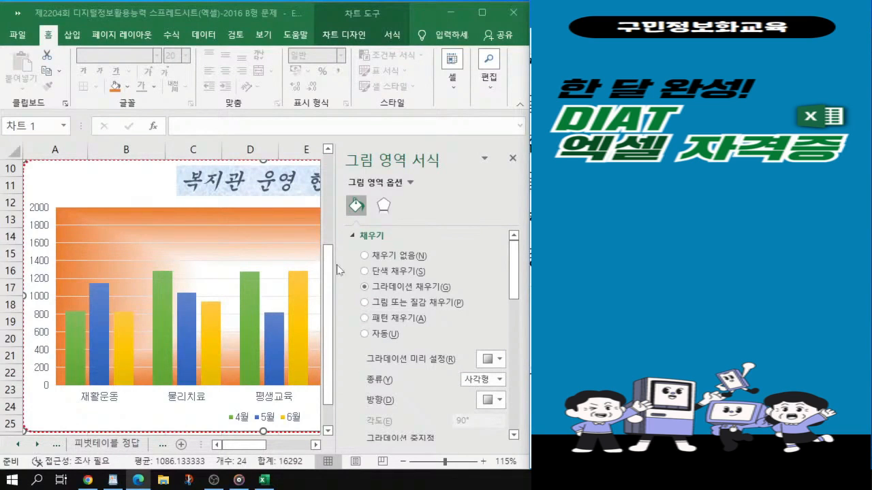
pyautogui.press('ctrl')
pyautogui.press('ctrl')
pyautogui.click(513, 161)
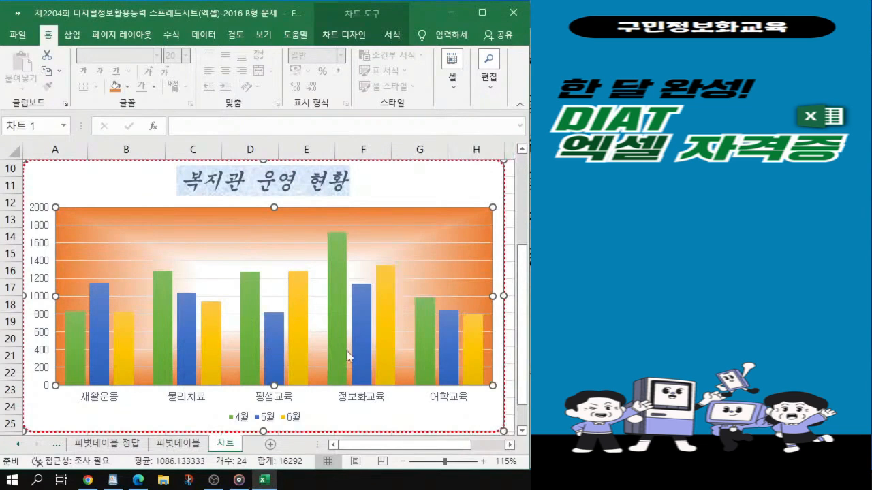
# Add data labels to the 6월 series, placed at the outside end (바깥쪽 끝에) of its columns.
pyautogui.click(295, 349)
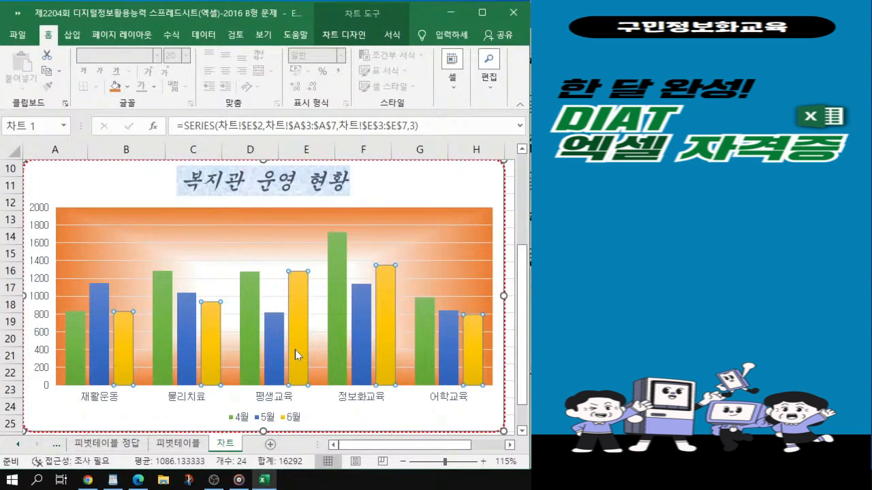
pyautogui.click(339, 38)
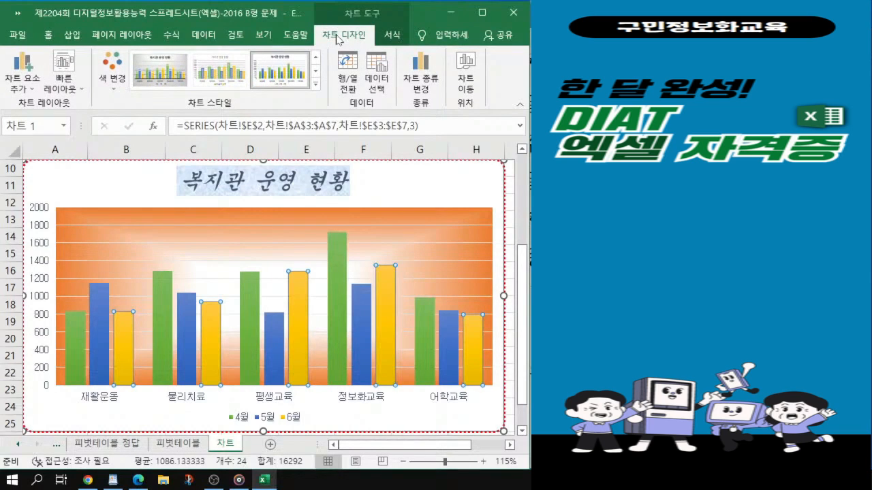
pyautogui.click(22, 87)
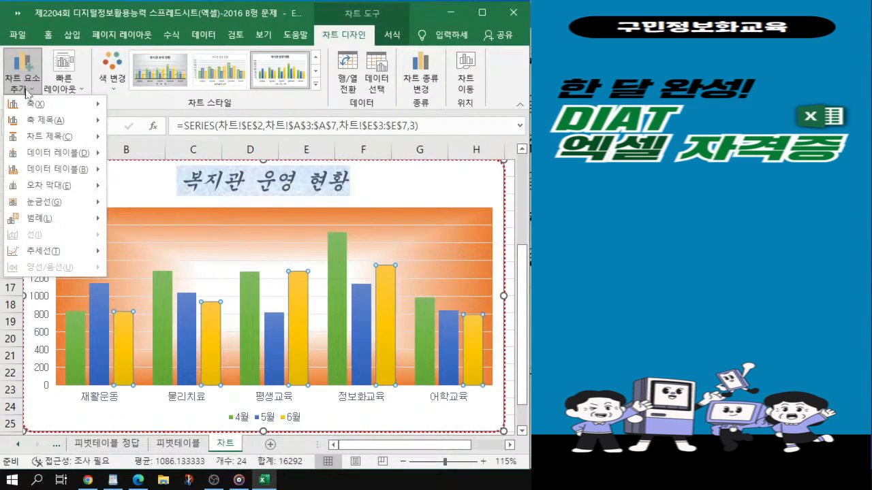
pyautogui.moveTo(36, 154)
pyautogui.moveTo(75, 154)
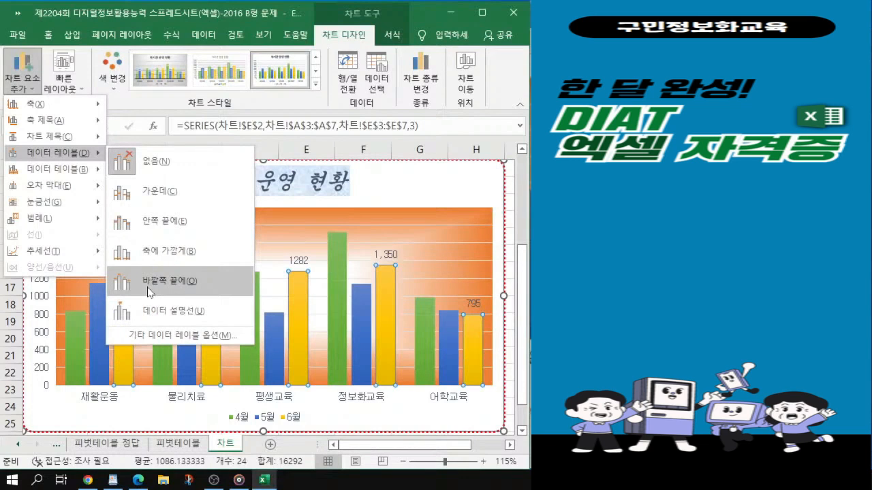
pyautogui.click(148, 289)
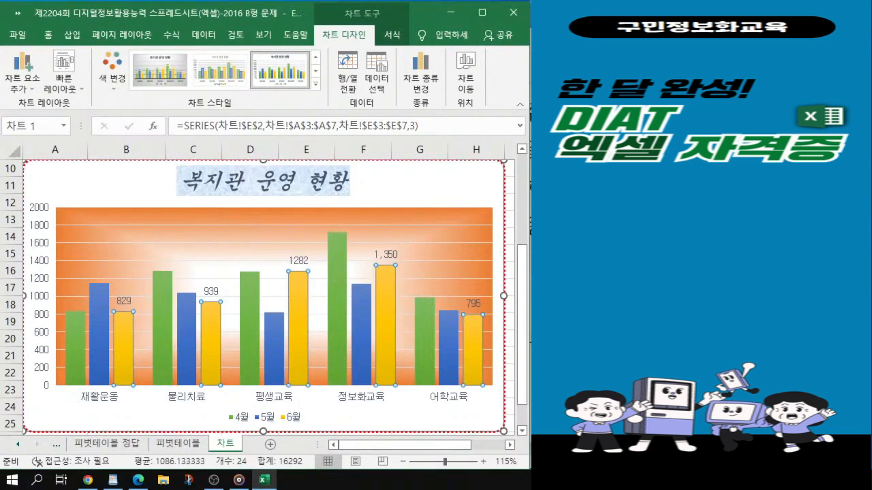
pyautogui.press('Escape')
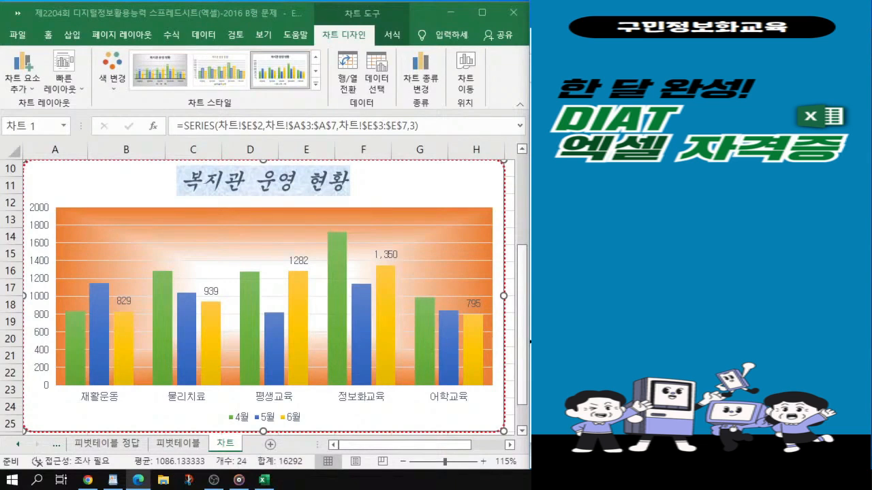
# Bring up the 2016 B형 정답 answer workbook, move it beside the exam workbook for comparison, and return to the exam's chart.
pyautogui.click(170, 13)
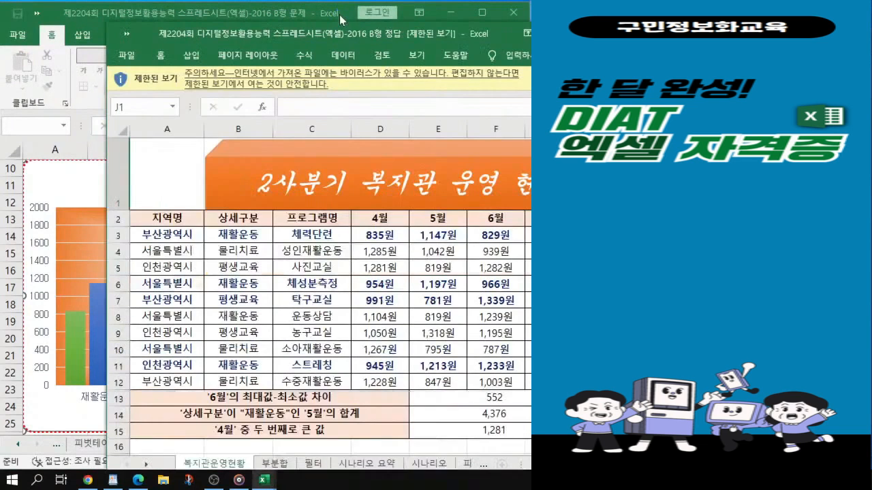
pyautogui.moveTo(354, 43); pyautogui.dragTo(790, 51)
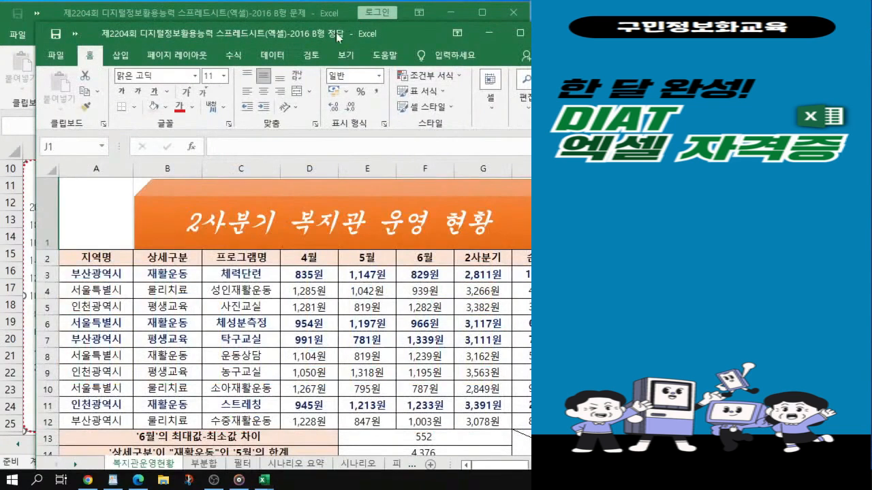
pyautogui.moveTo(336, 34); pyautogui.dragTo(834, 35)
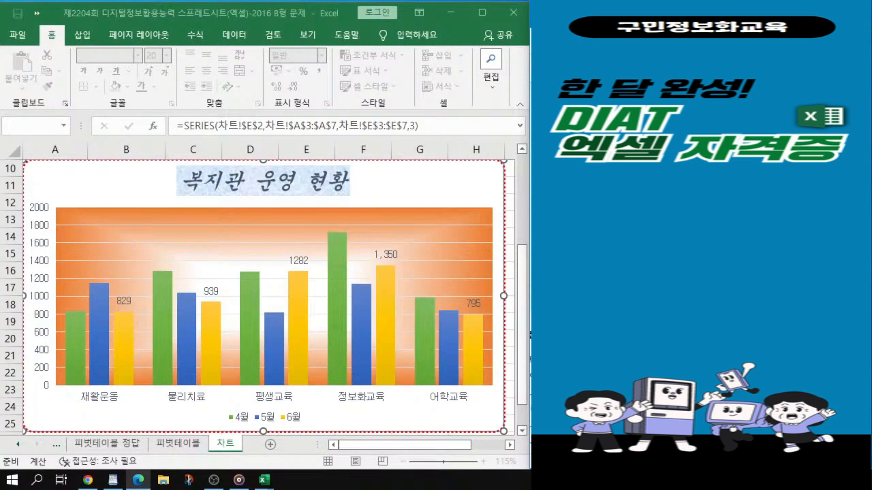
pyautogui.hotkey('alt', 'Tab')
pyautogui.click(264, 479)
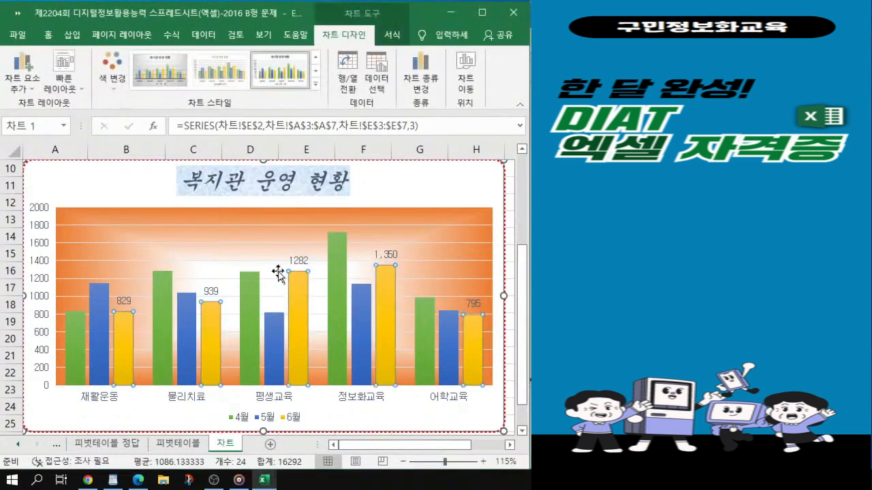
# Maximize the exam workbook's window and save the workbook with the chart deselected.
pyautogui.click(452, 413)
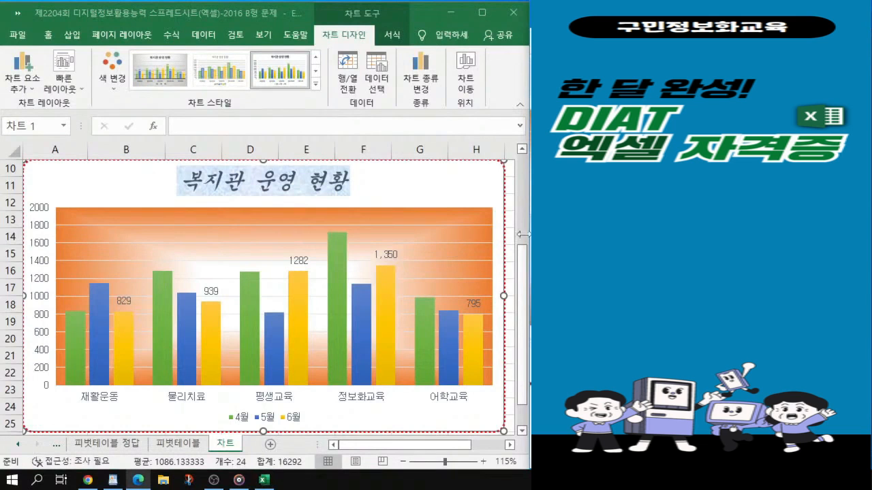
pyautogui.click(482, 12)
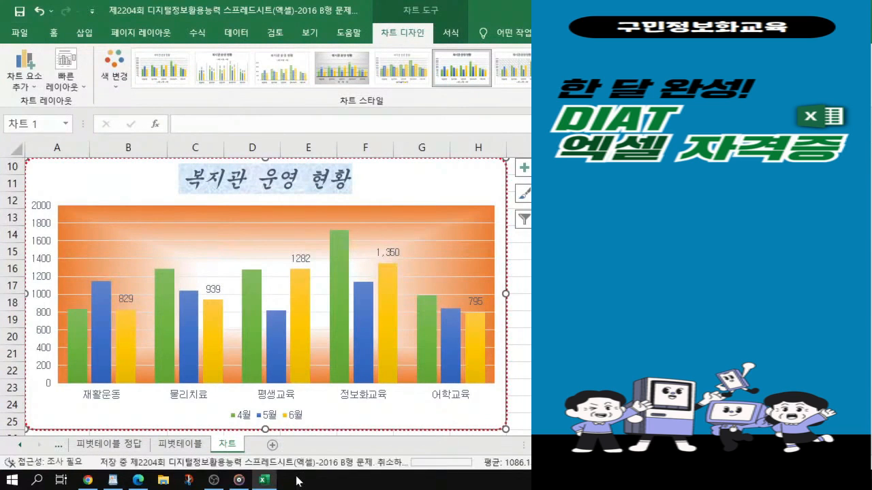
pyautogui.click(591, 354)
pyautogui.click(592, 319)
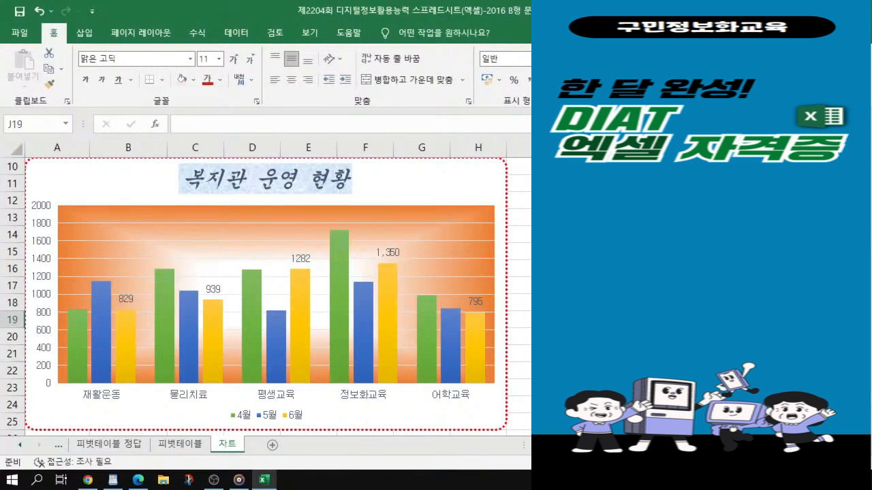
pyautogui.click(19, 32)
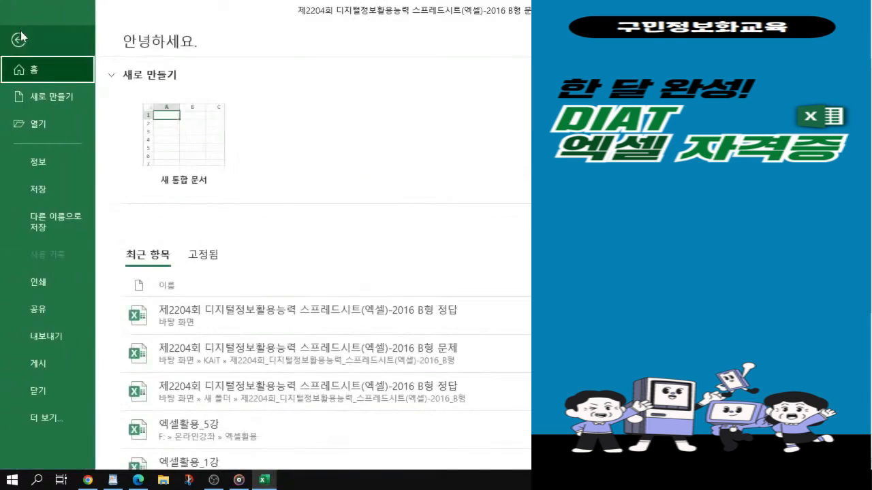
pyautogui.click(48, 193)
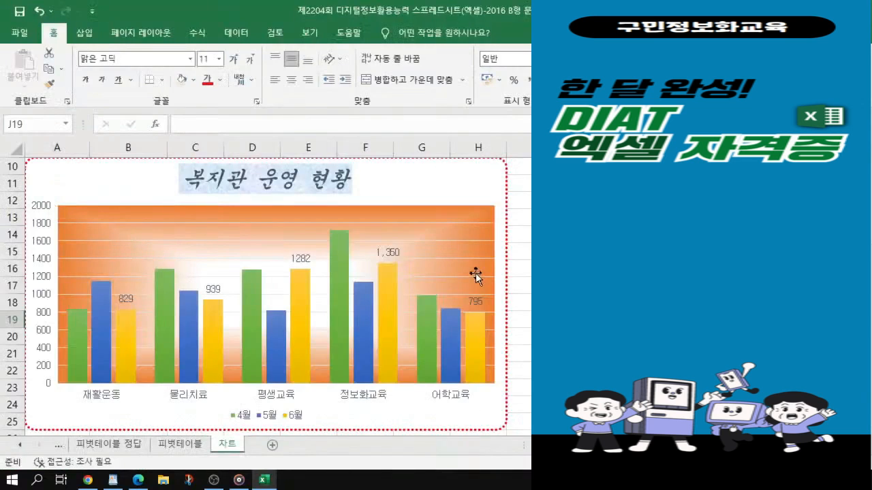